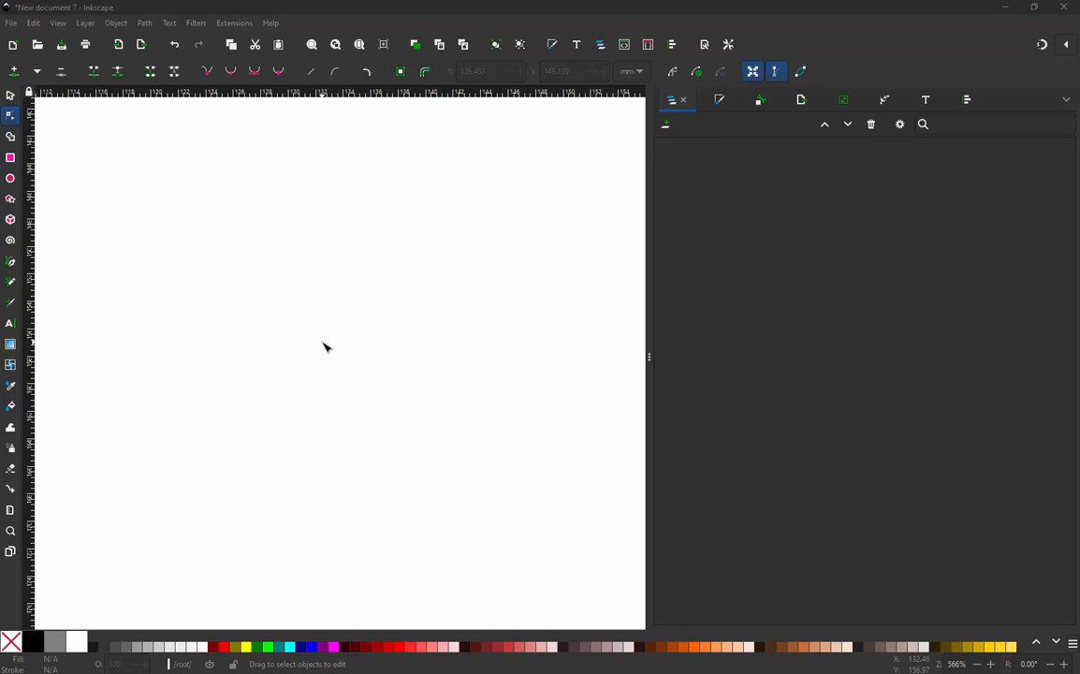
Step: Import the embroidery file #016.pes from the Desktop into the document
{"action": "left_click", "coordinate": [10, 23]}
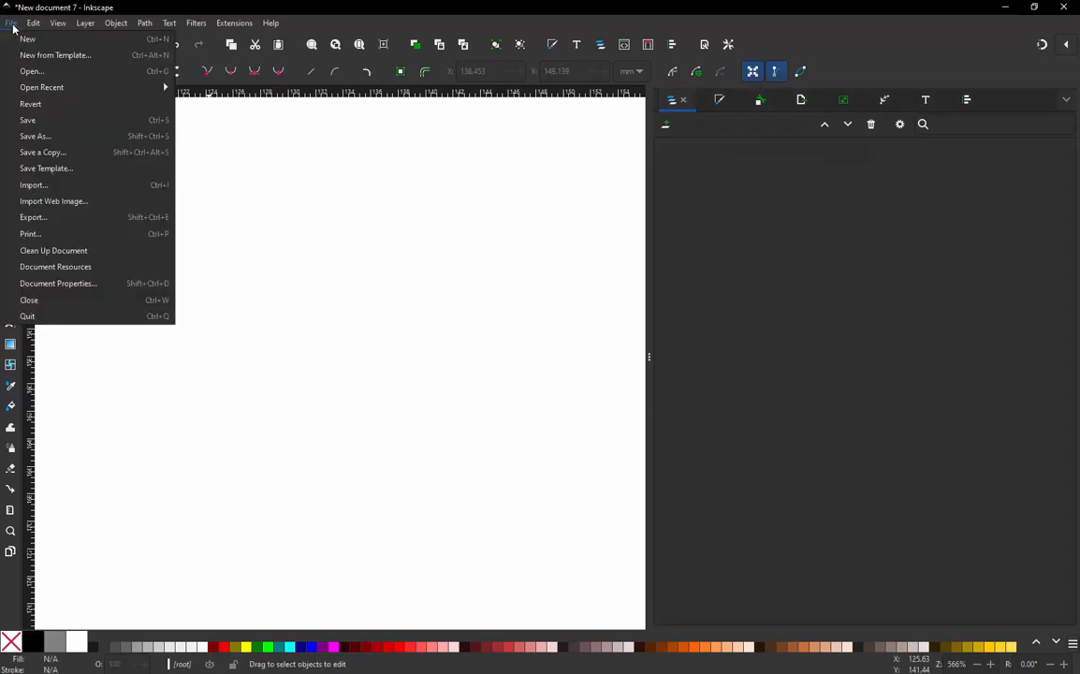
{"action": "left_click", "coordinate": [43, 184]}
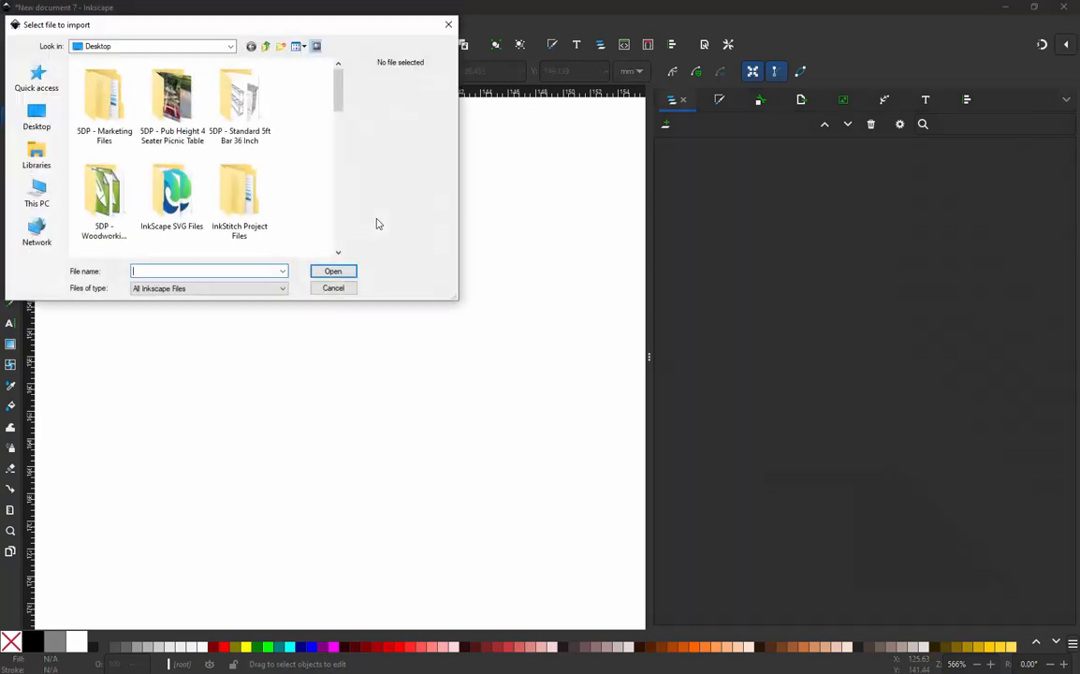
{"action": "scroll", "coordinate": [290, 203], "scroll_direction": "down", "scroll_amount": 6}
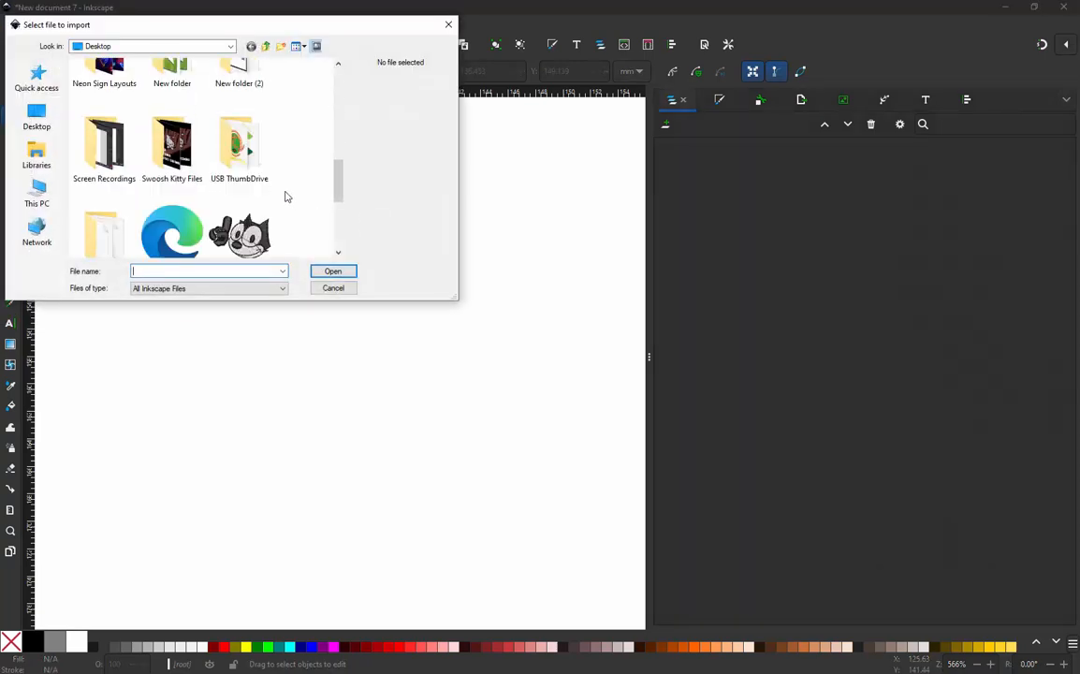
{"action": "scroll", "coordinate": [287, 197], "scroll_direction": "down", "scroll_amount": 3}
{"action": "left_click", "coordinate": [225, 117]}
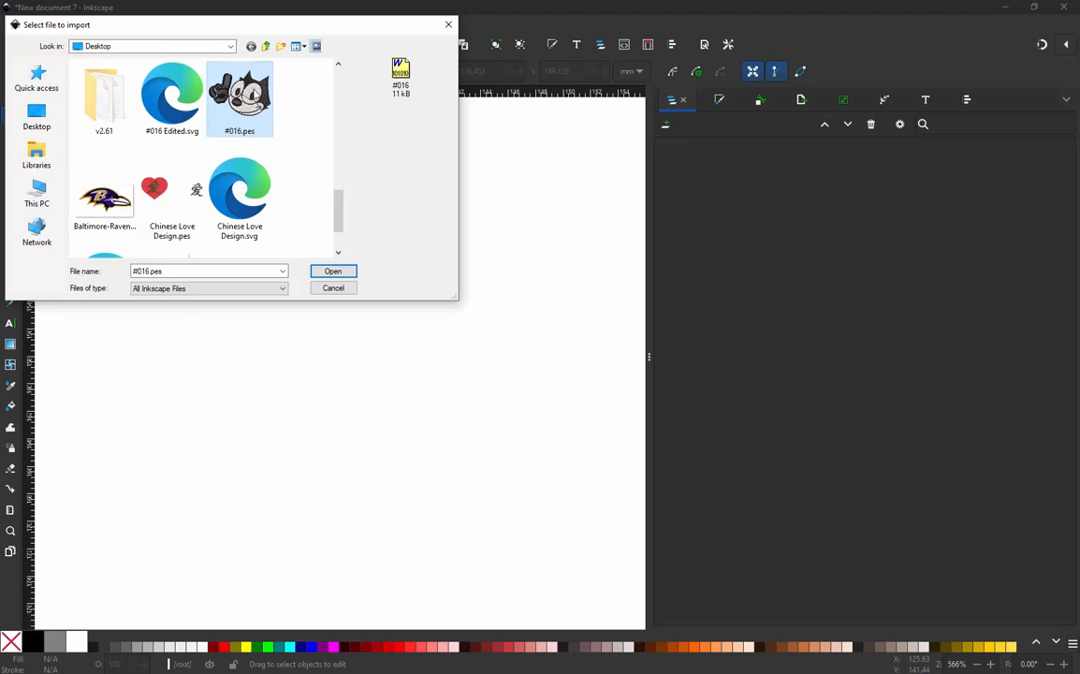
{"action": "left_click", "coordinate": [343, 271]}
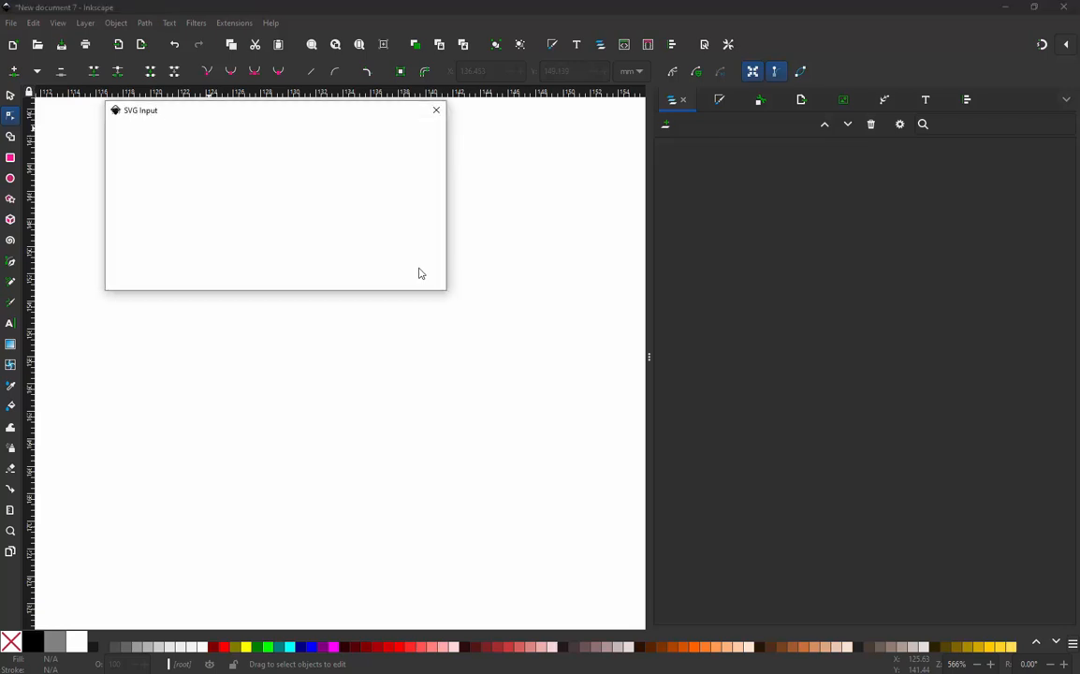
{"action": "left_click", "coordinate": [418, 276]}
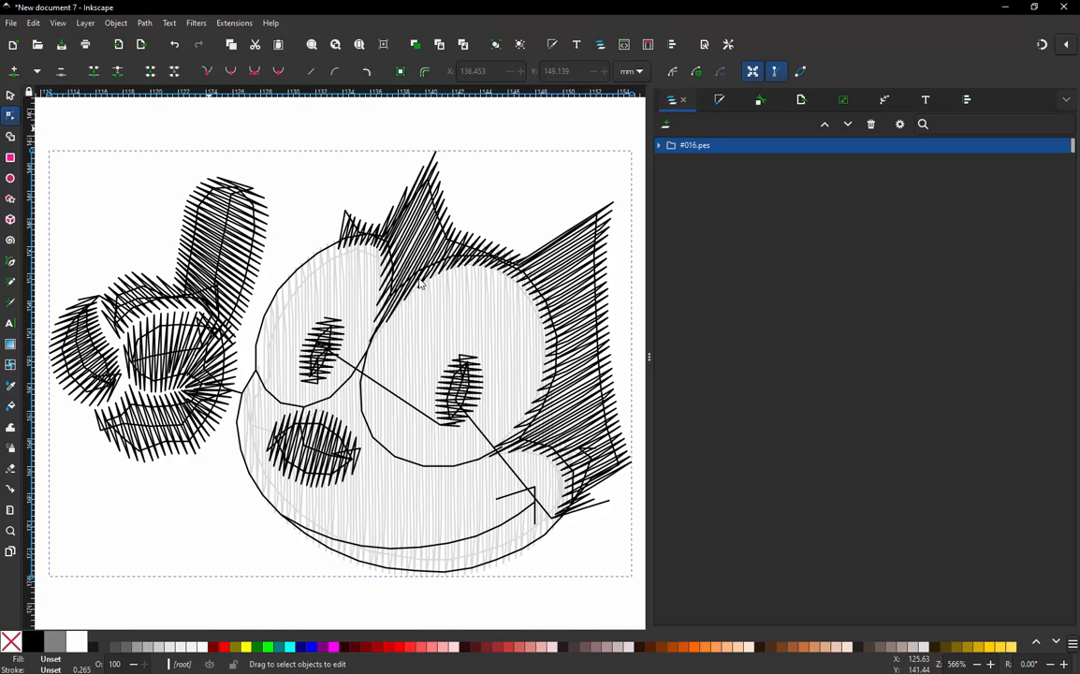
Step: Run the Ink/Stitch Simulator on the imported design and scrub back through the light fill stitches, then forward to the final stitch
{"action": "left_click", "coordinate": [237, 24]}
{"action": "mouse_move", "coordinate": [280, 185]}
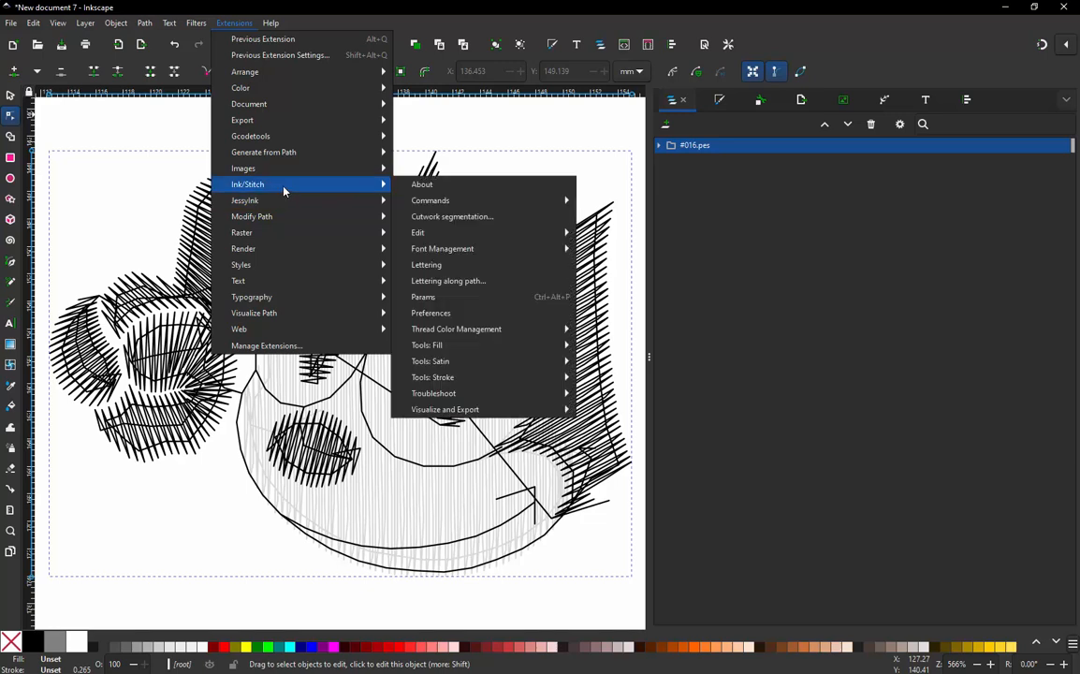
{"action": "mouse_move", "coordinate": [468, 409]}
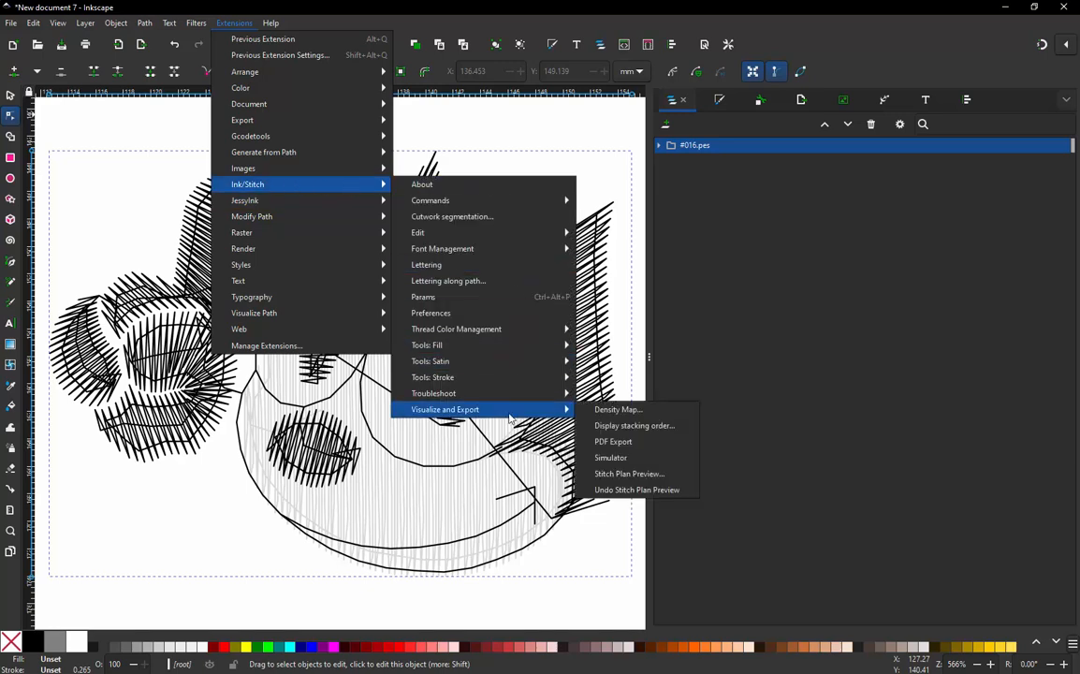
{"action": "left_click", "coordinate": [610, 456]}
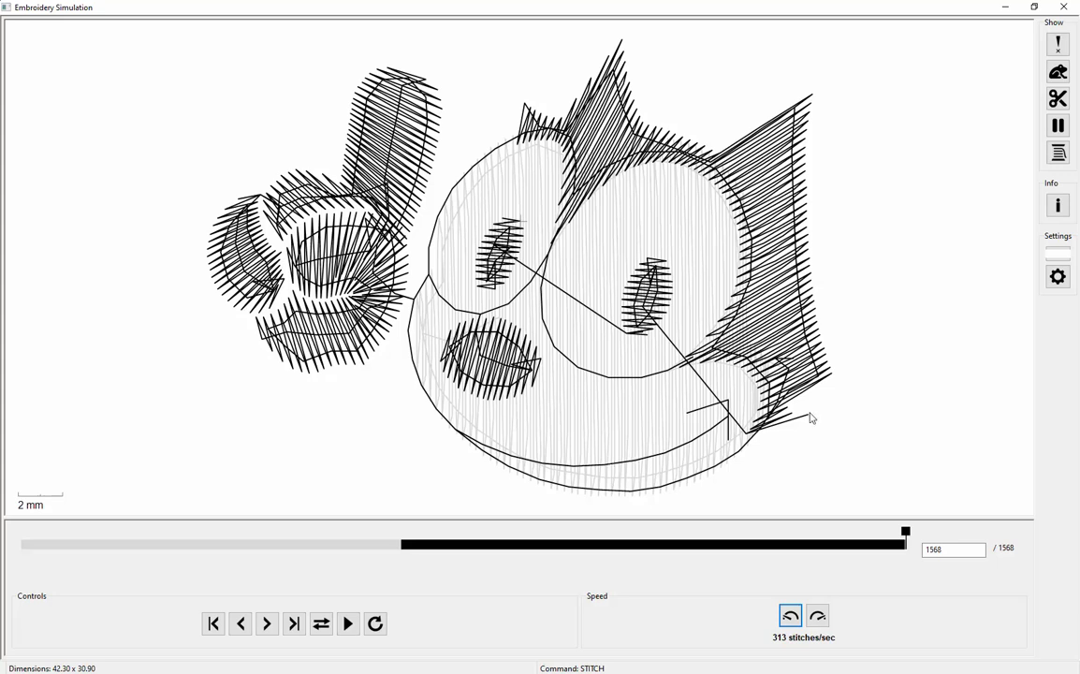
{"action": "left_click", "coordinate": [709, 544]}
{"action": "left_click_drag", "start_coordinate": [709, 545], "coordinate": [400, 562]}
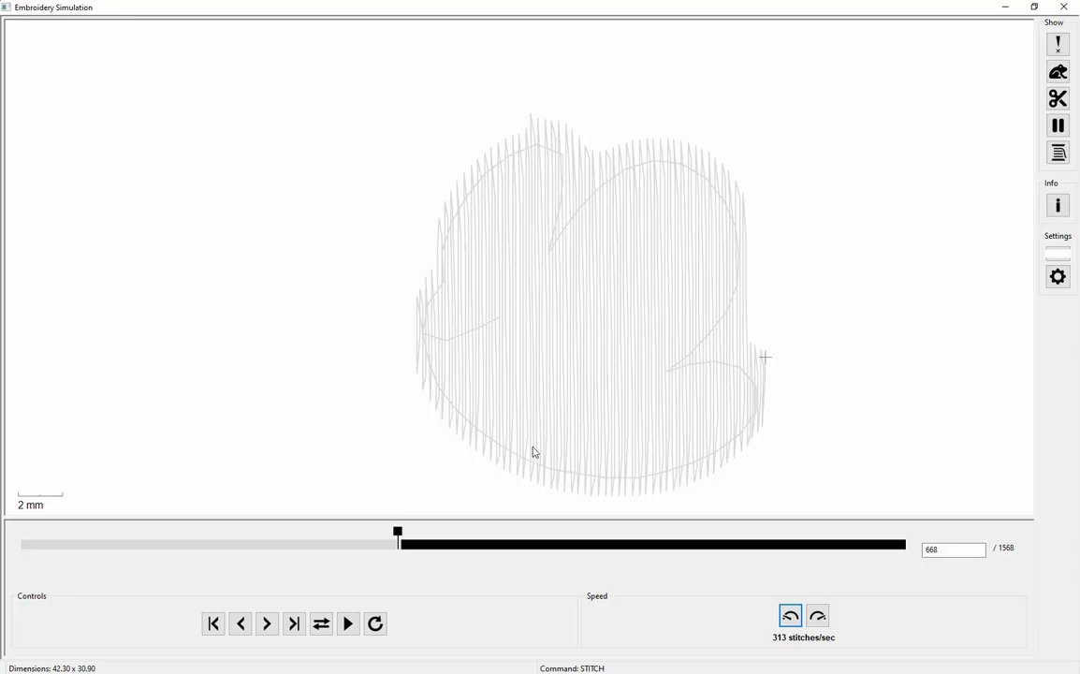
{"action": "mouse_move", "coordinate": [398, 534]}
{"action": "left_mouse_down"}
{"action": "mouse_move", "coordinate": [352, 545]}
{"action": "mouse_move", "coordinate": [174, 536]}
{"action": "mouse_move", "coordinate": [406, 525]}
{"action": "mouse_move", "coordinate": [390, 529]}
{"action": "left_mouse_up"}
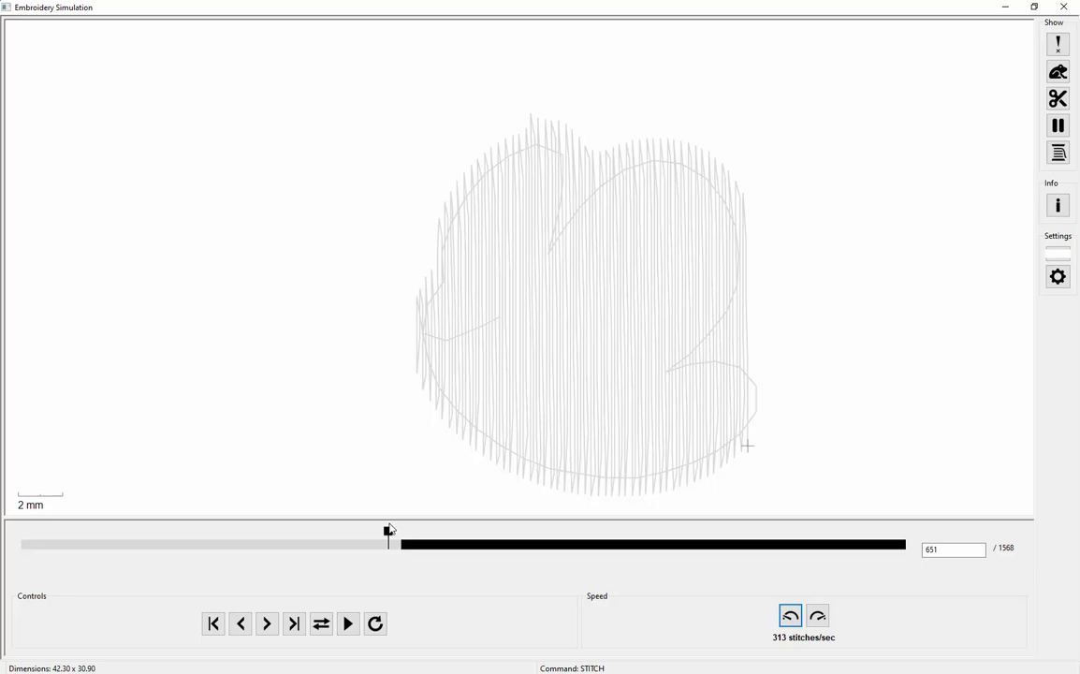
{"action": "left_click_drag", "start_coordinate": [389, 529], "coordinate": [115, 553]}
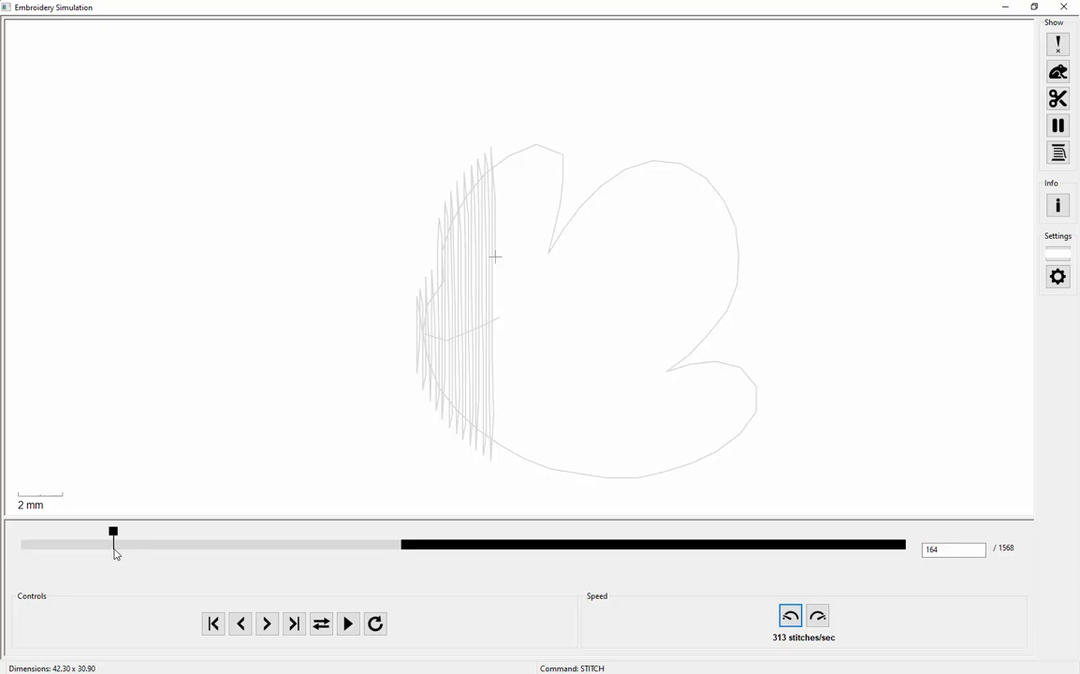
{"action": "mouse_move", "coordinate": [116, 553]}
{"action": "left_mouse_down"}
{"action": "mouse_move", "coordinate": [378, 537]}
{"action": "mouse_move", "coordinate": [60, 560]}
{"action": "mouse_move", "coordinate": [92, 537]}
{"action": "mouse_move", "coordinate": [386, 526]}
{"action": "mouse_move", "coordinate": [37, 554]}
{"action": "mouse_move", "coordinate": [655, 473]}
{"action": "mouse_move", "coordinate": [868, 439]}
{"action": "mouse_move", "coordinate": [940, 416]}
{"action": "left_mouse_up"}
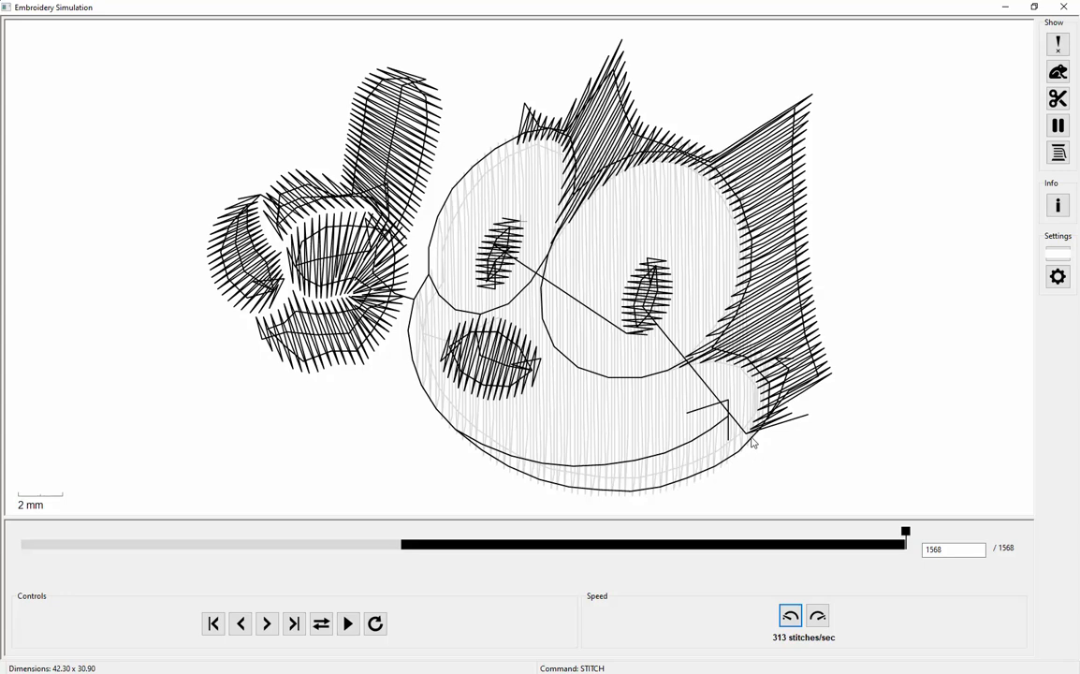
{"action": "left_click", "coordinate": [1063, 6]}
Step: Expand the #016.pes group and ungroup both color block 1 and color block 2 inside it
{"action": "left_click", "coordinate": [557, 140]}
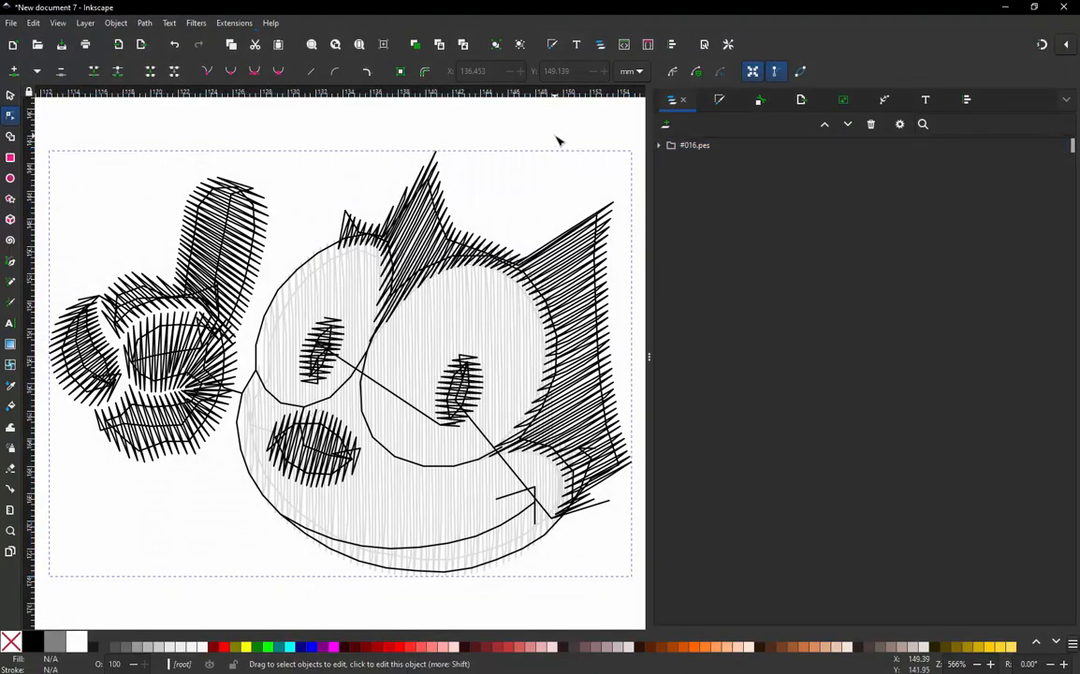
{"action": "scroll", "coordinate": [435, 213], "scroll_direction": "down", "scroll_amount": 1}
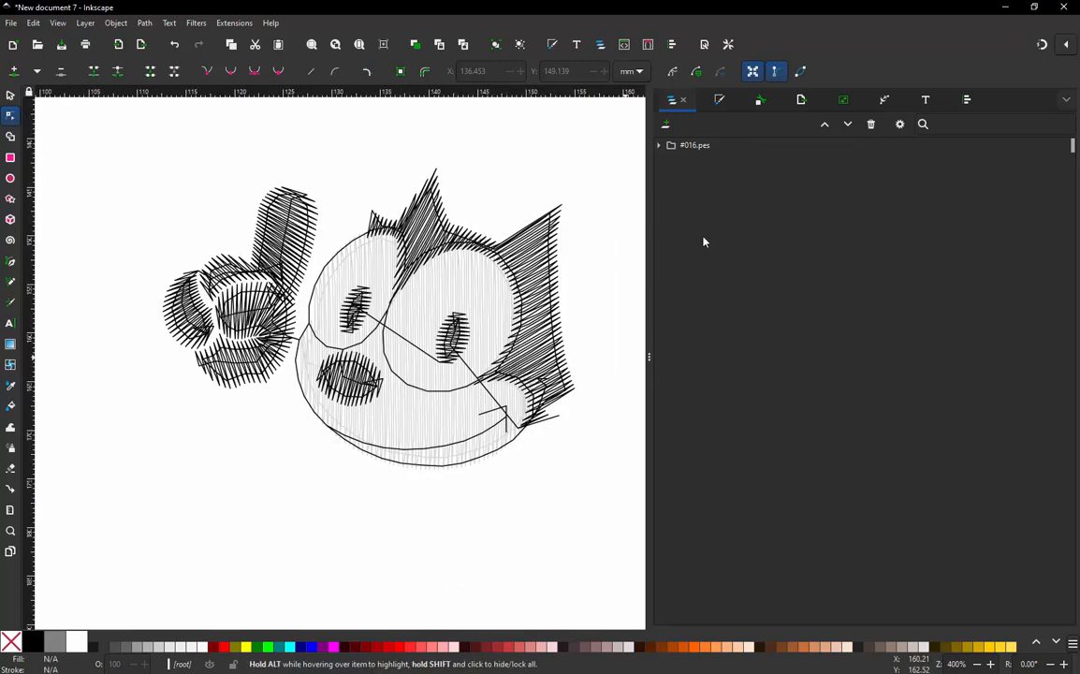
{"action": "left_click", "coordinate": [660, 146]}
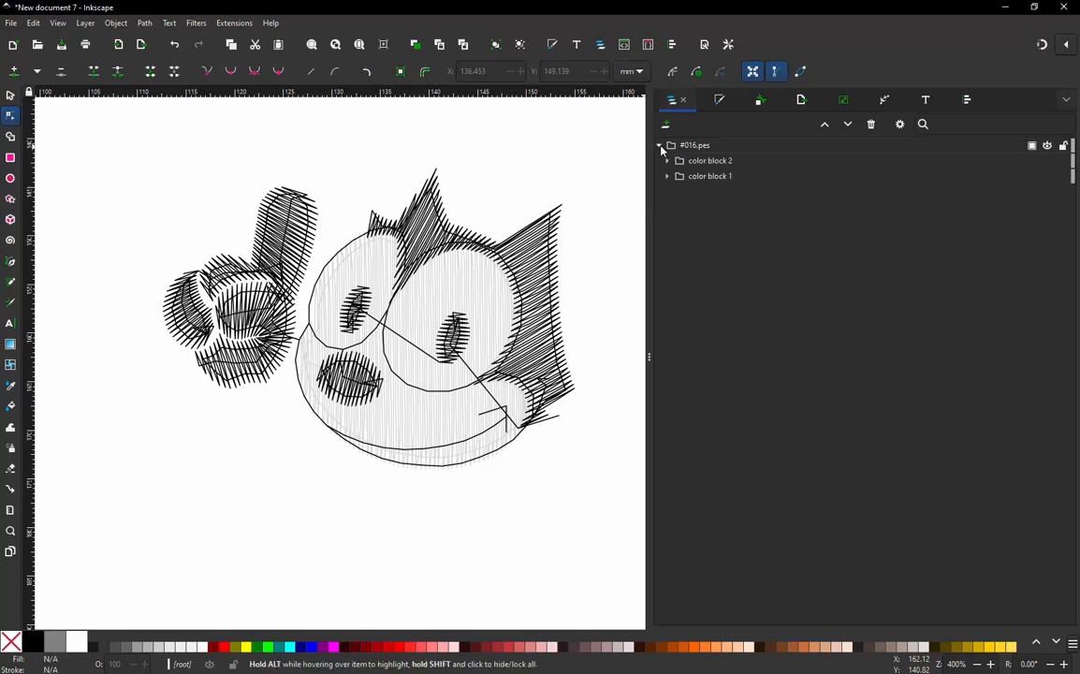
{"action": "left_click", "coordinate": [700, 178]}
{"action": "right_click", "coordinate": [700, 178]}
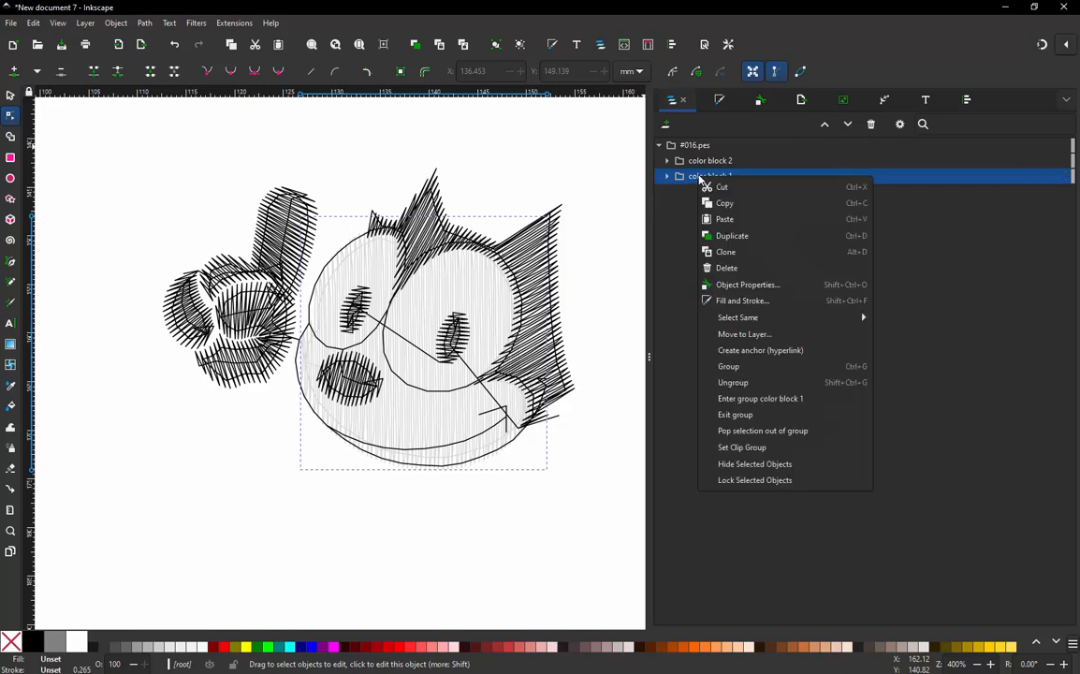
{"action": "left_click", "coordinate": [732, 381]}
{"action": "left_click", "coordinate": [713, 162]}
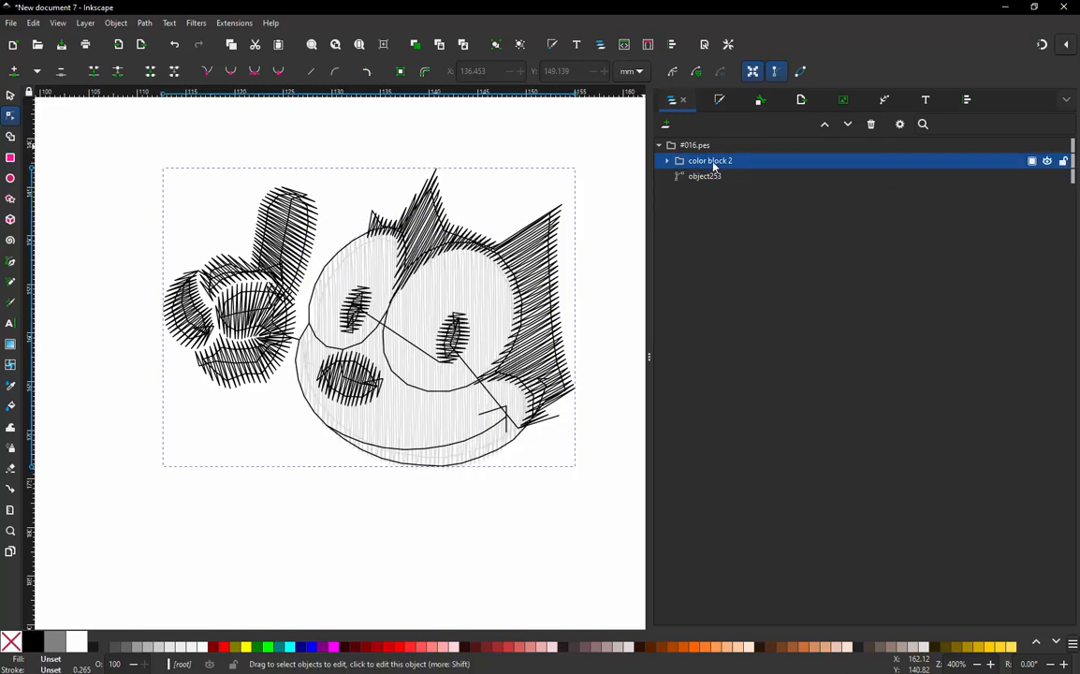
{"action": "right_click", "coordinate": [714, 163]}
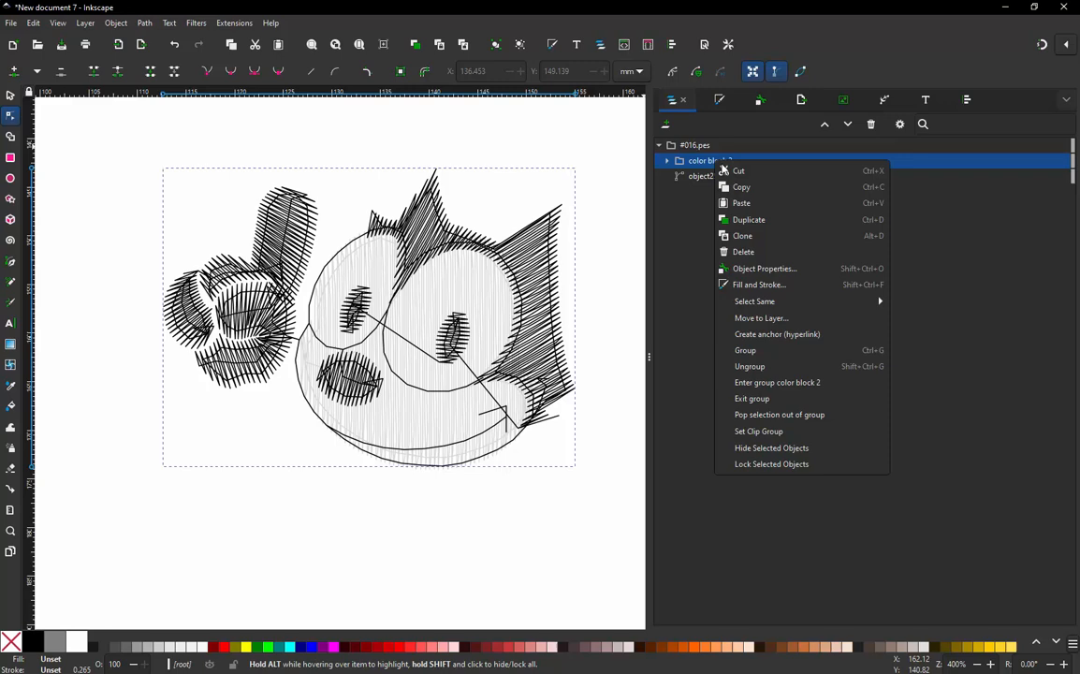
{"action": "left_click", "coordinate": [776, 365]}
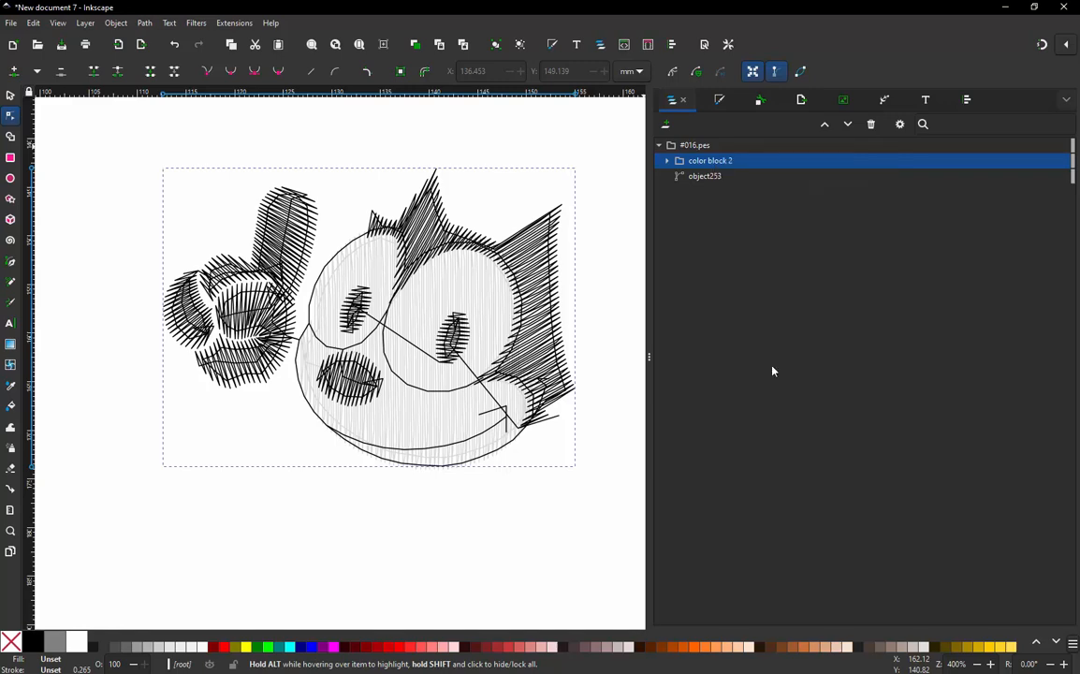
Step: Rename the #016.pes group as White Layer
{"action": "double_click", "coordinate": [696, 147]}
{"action": "key", "text": "BackSpace"}
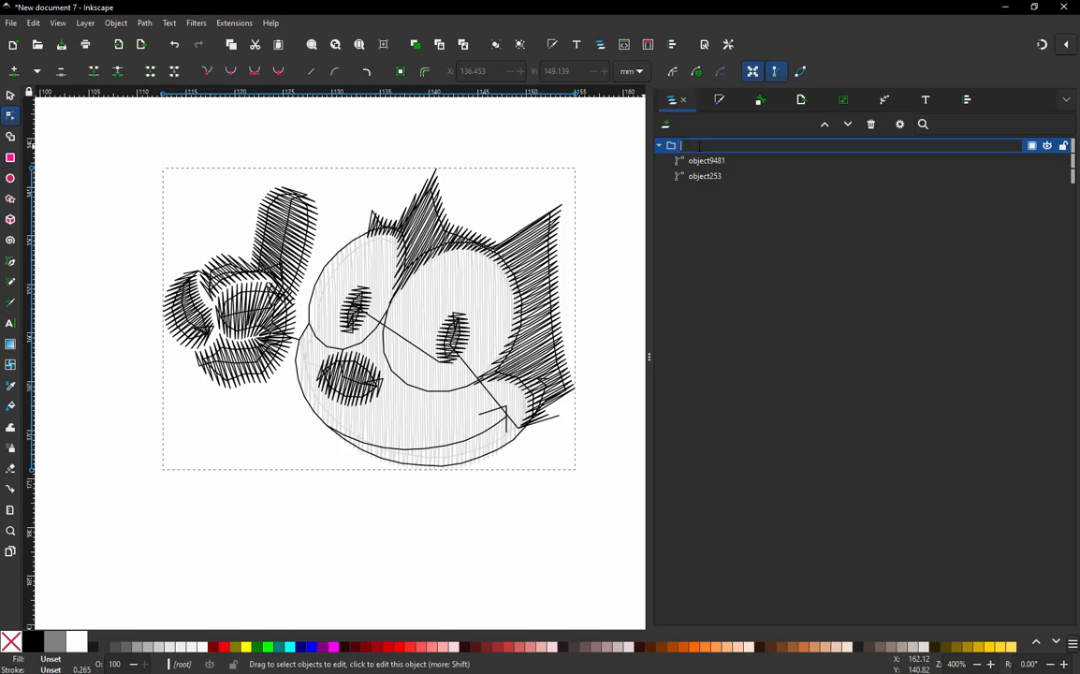
{"action": "type", "text": "hite Layer"}
{"action": "left_click", "coordinate": [682, 145]}
{"action": "type", "text": "W"}
{"action": "key", "text": "Return"}
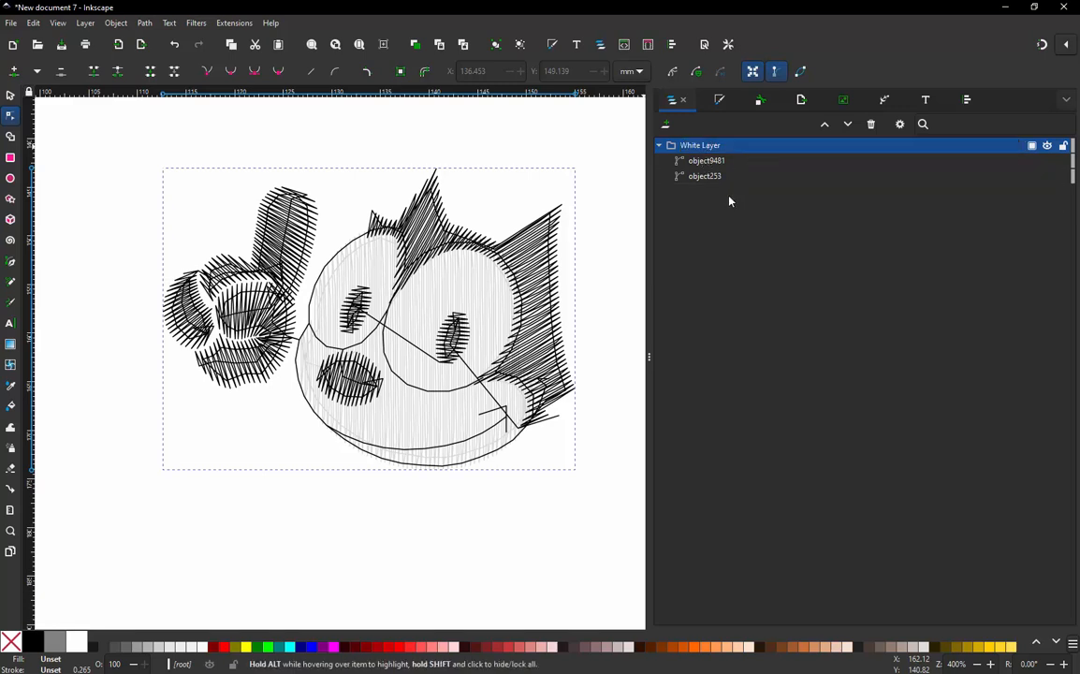
Step: Add a new layer named Black White
{"action": "left_click", "coordinate": [669, 128]}
{"action": "type", "text": "Bl"}
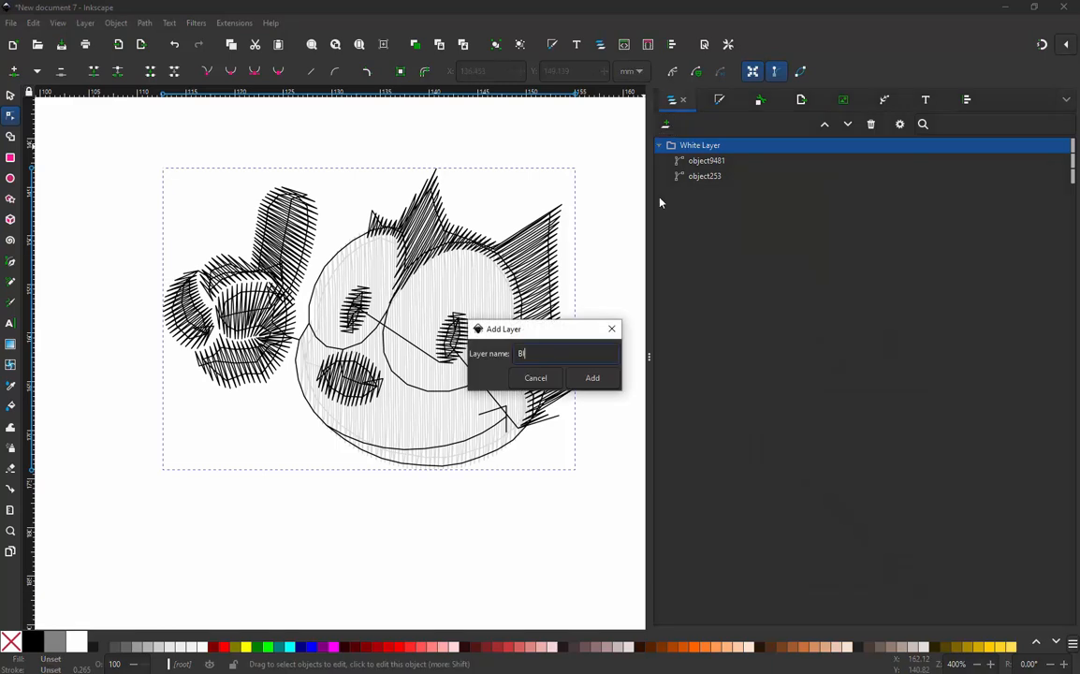
{"action": "type", "text": "ack White"}
{"action": "left_click", "coordinate": [592, 377]}
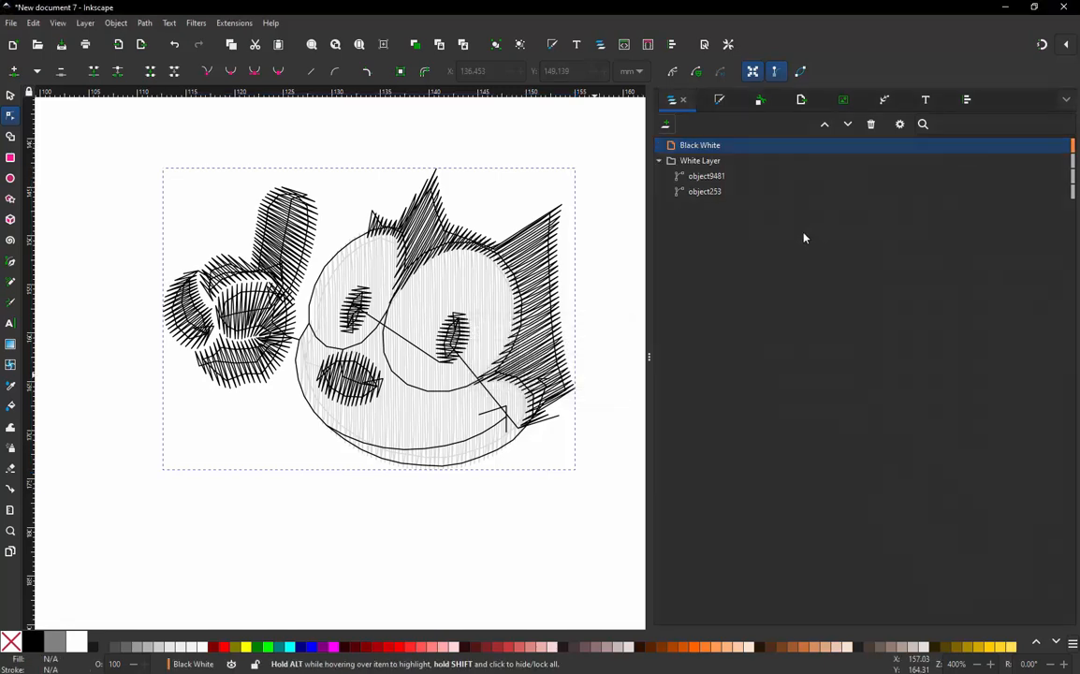
Step: Move the black stitch path object9481 out of White Layer into the Black White layer
{"action": "left_click", "coordinate": [711, 176]}
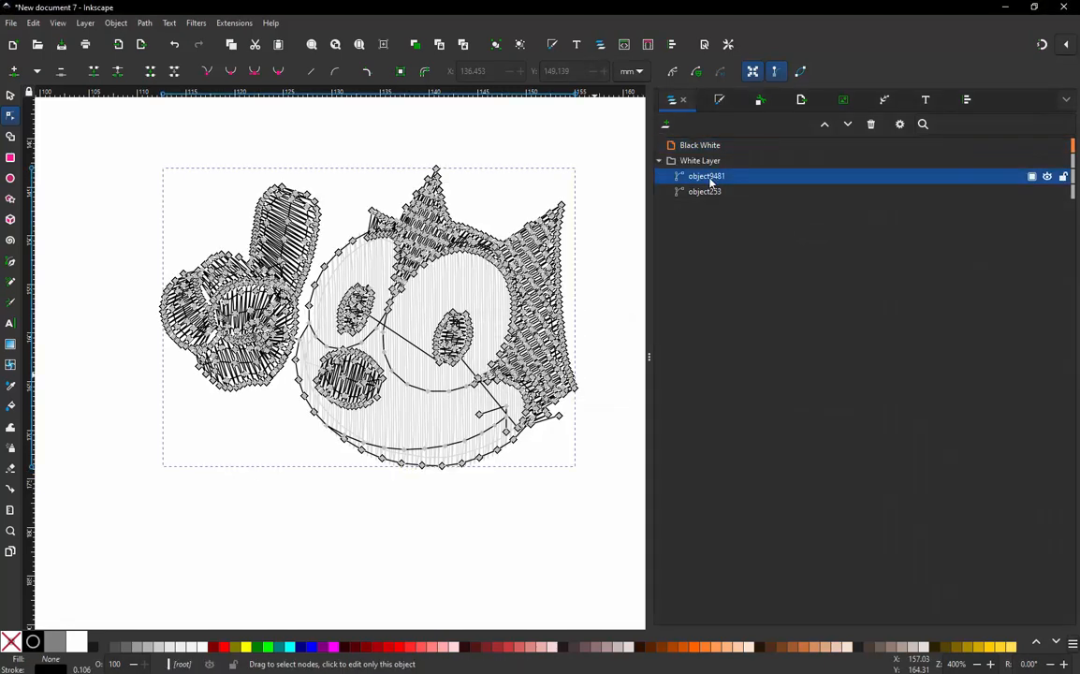
{"action": "left_click_drag", "start_coordinate": [713, 178], "coordinate": [713, 148]}
{"action": "left_click", "coordinate": [707, 176]}
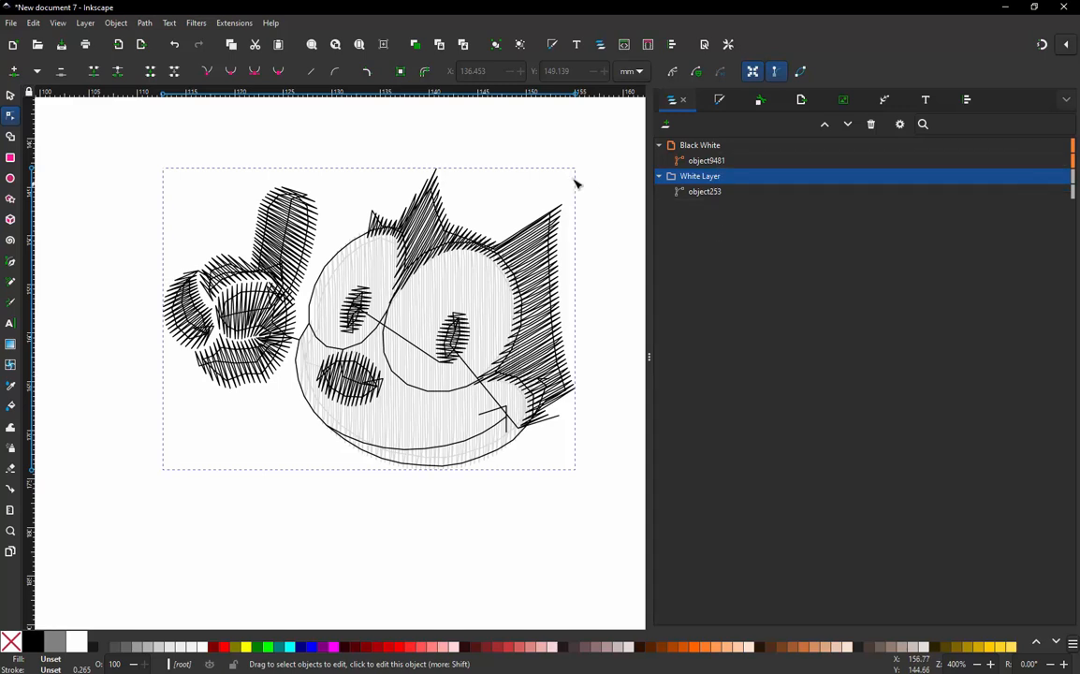
{"action": "left_click", "coordinate": [490, 143]}
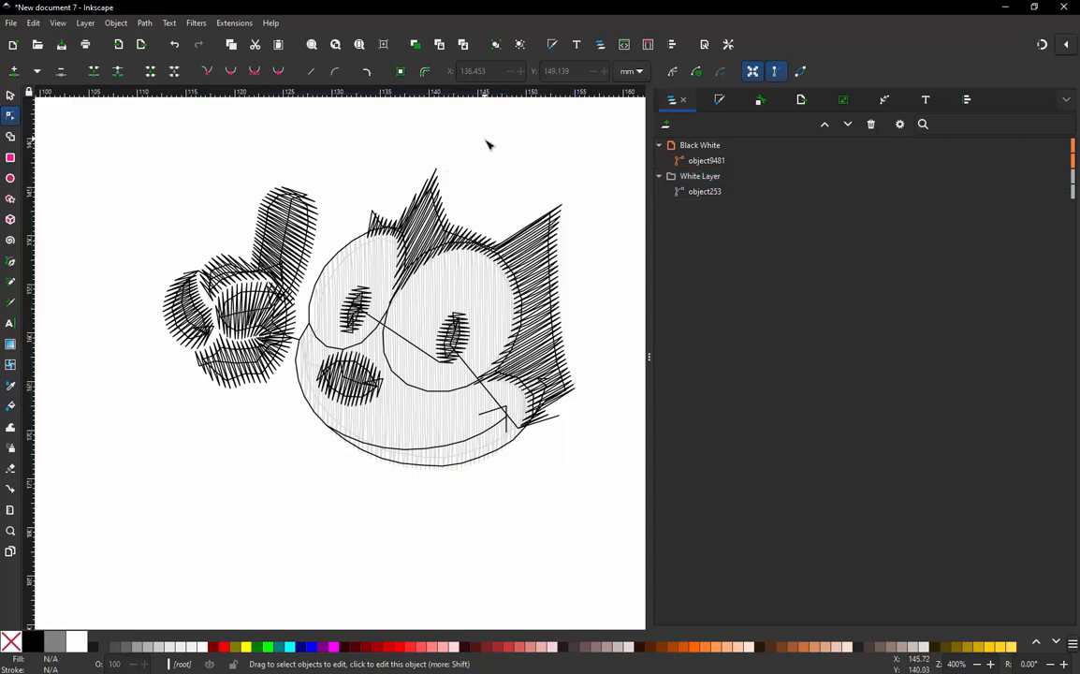
Step: Inspect the nodes of the black stitch path across the cat's face and hand
{"action": "left_click", "coordinate": [545, 260]}
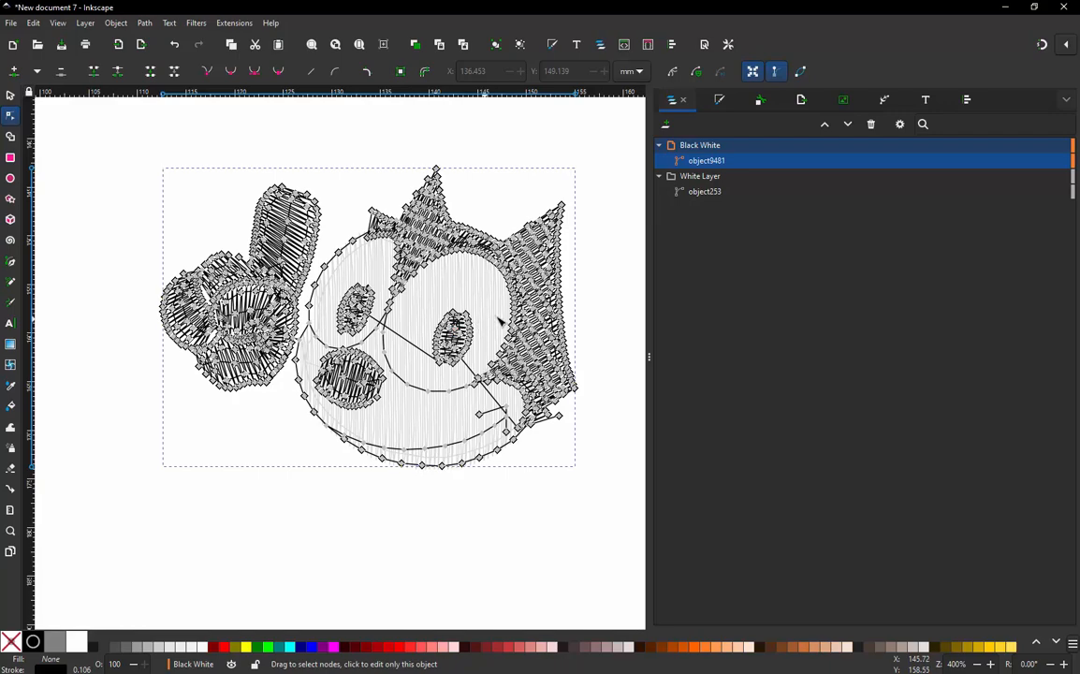
{"action": "scroll", "coordinate": [571, 320], "scroll_direction": "up", "scroll_amount": 4}
{"action": "scroll", "coordinate": [571, 319], "scroll_direction": "down", "scroll_amount": 1}
{"action": "scroll", "coordinate": [494, 367], "scroll_direction": "down", "scroll_amount": 2}
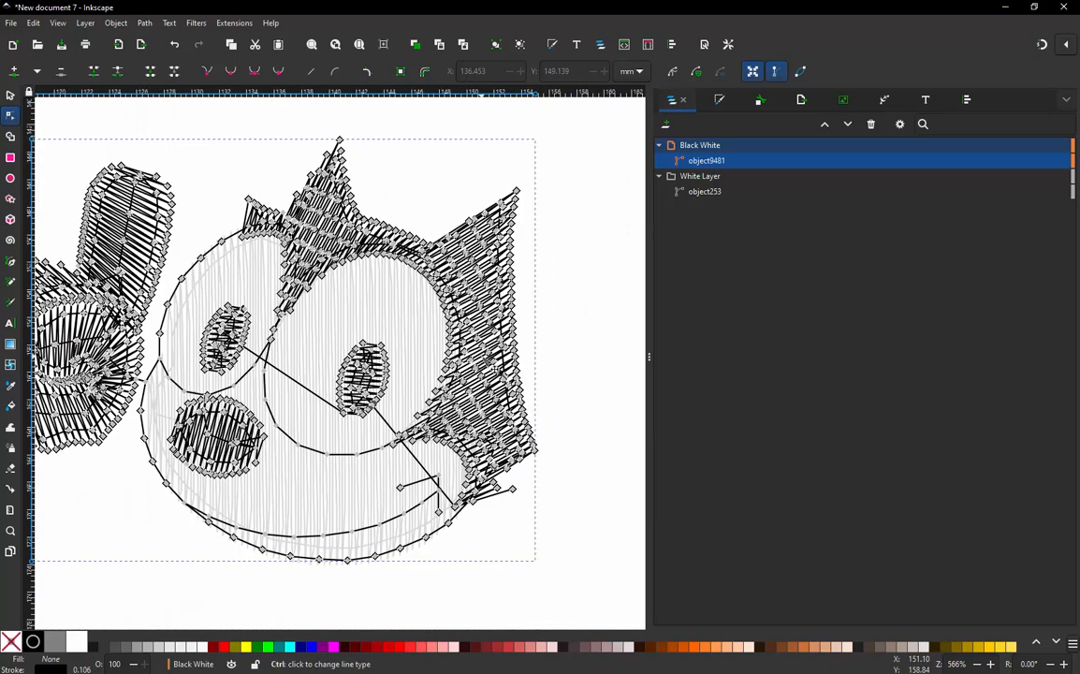
{"action": "scroll", "coordinate": [487, 363], "scroll_direction": "down", "scroll_amount": 1}
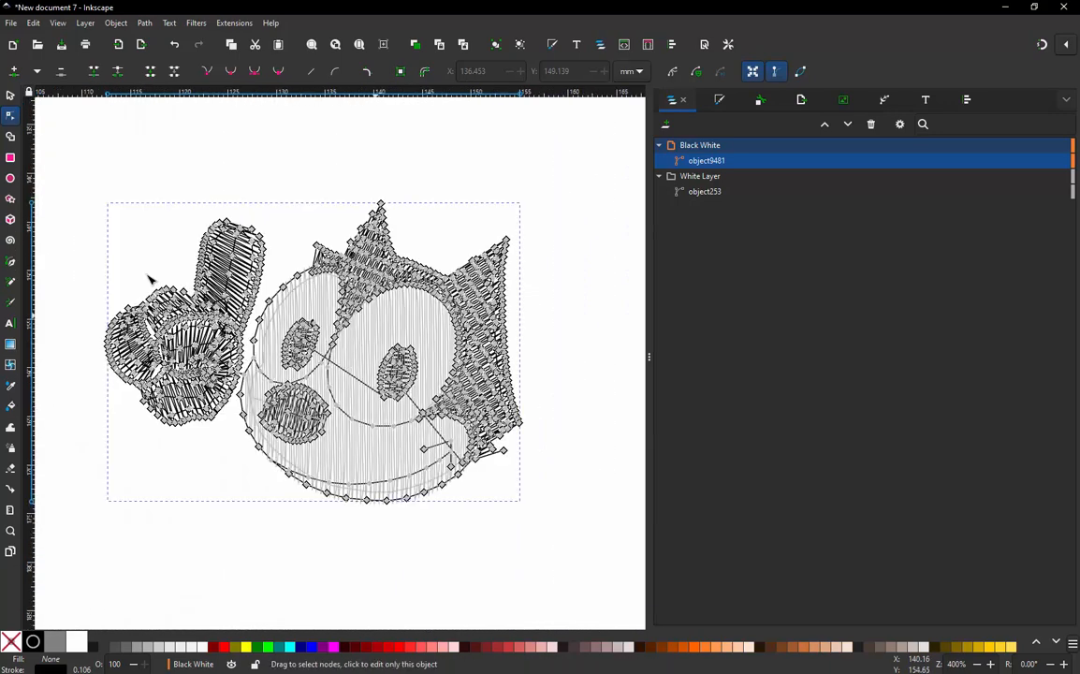
Step: Run the Ink/Stitch simulator on the whole design with needle points shown, and close the simulation
{"action": "left_click", "coordinate": [10, 96]}
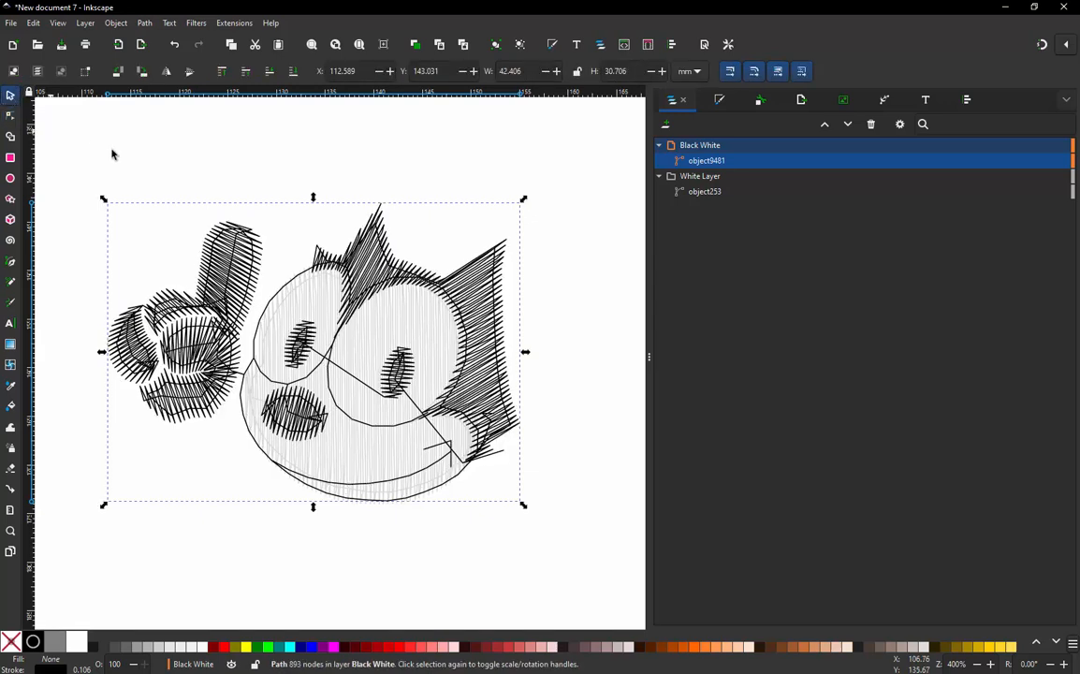
{"action": "left_click", "coordinate": [206, 175]}
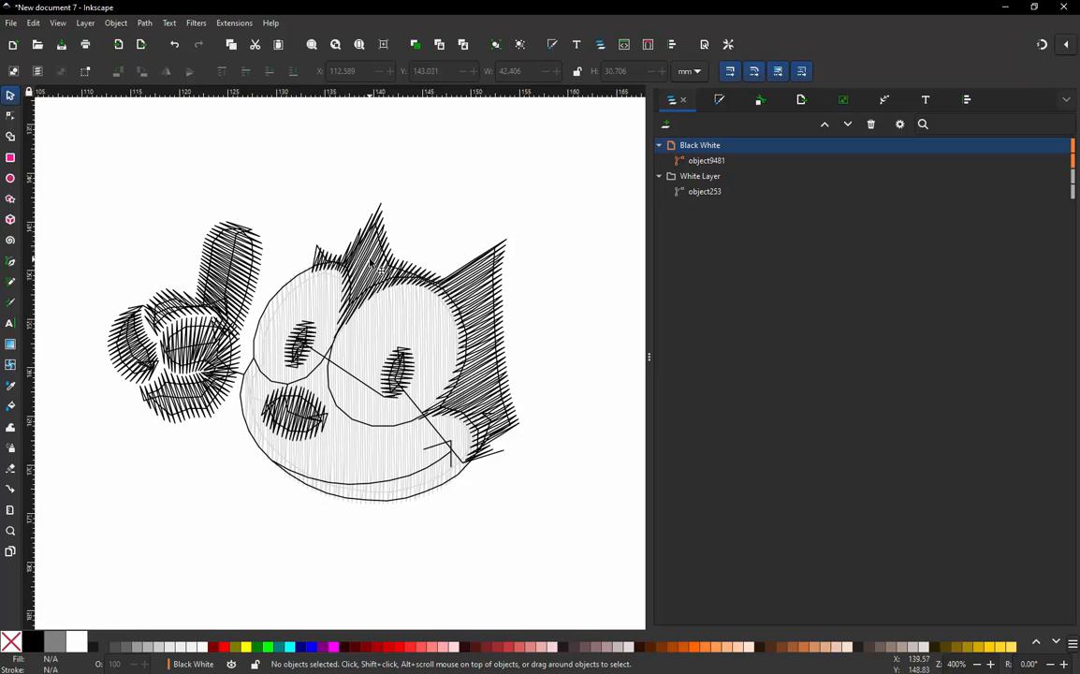
{"action": "left_click", "coordinate": [235, 21]}
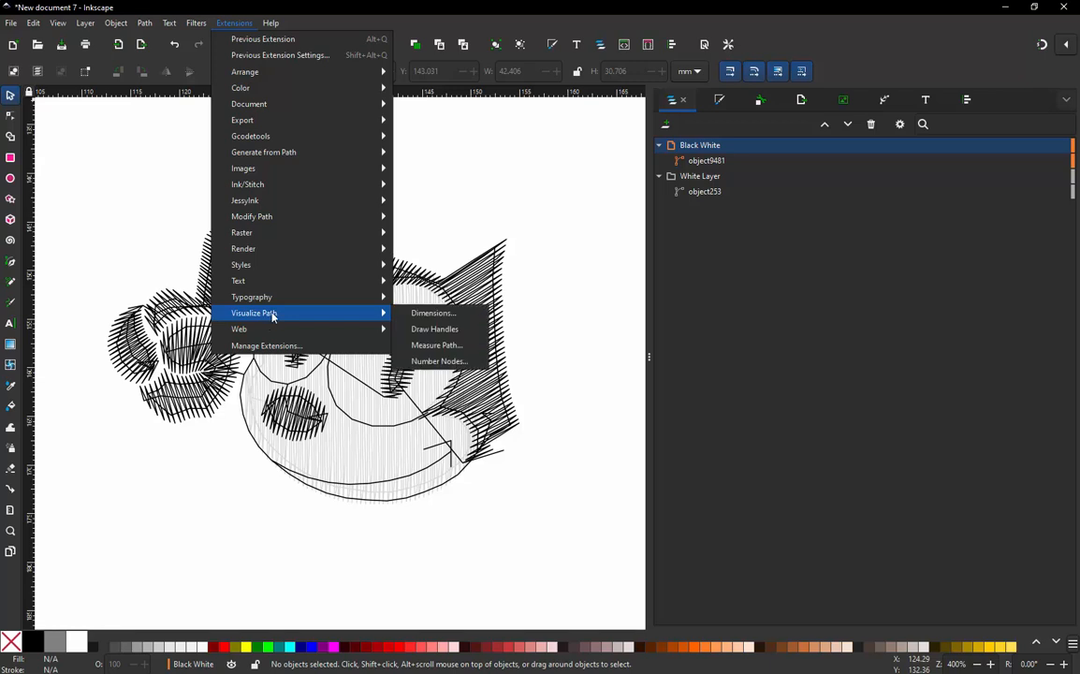
{"action": "mouse_move", "coordinate": [282, 186]}
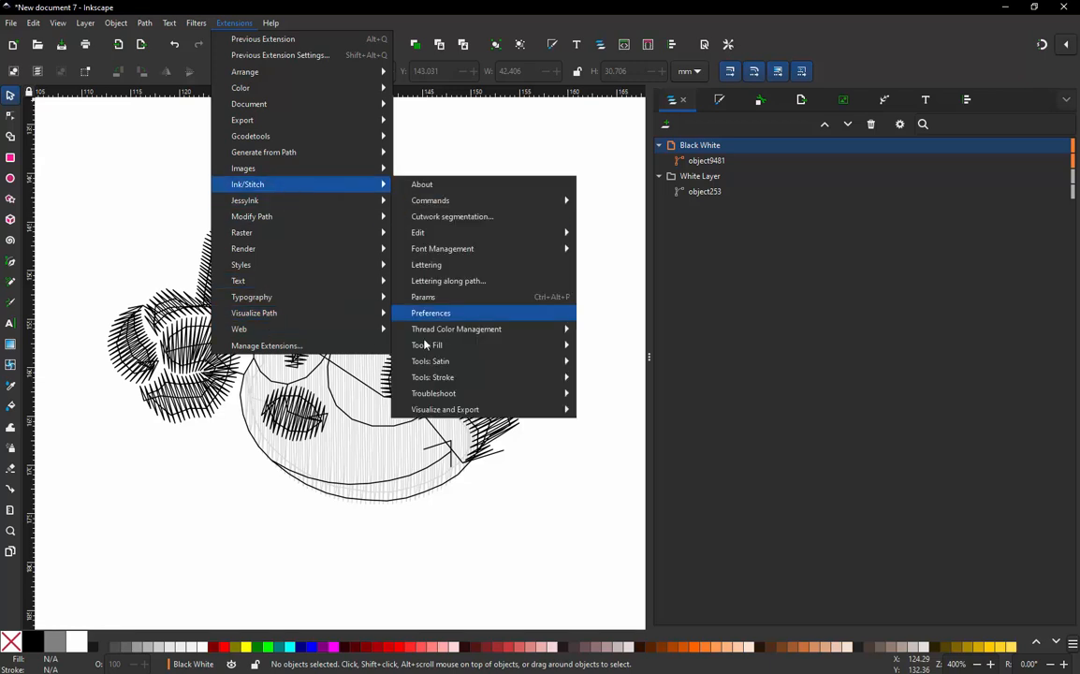
{"action": "mouse_move", "coordinate": [445, 409]}
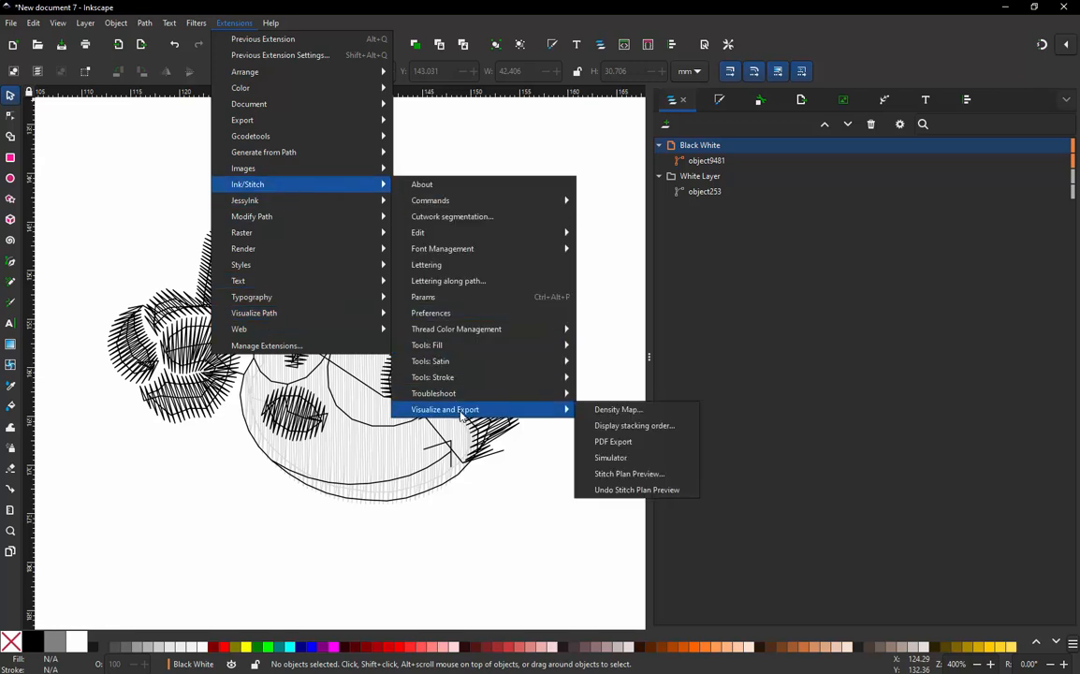
{"action": "left_click", "coordinate": [620, 457]}
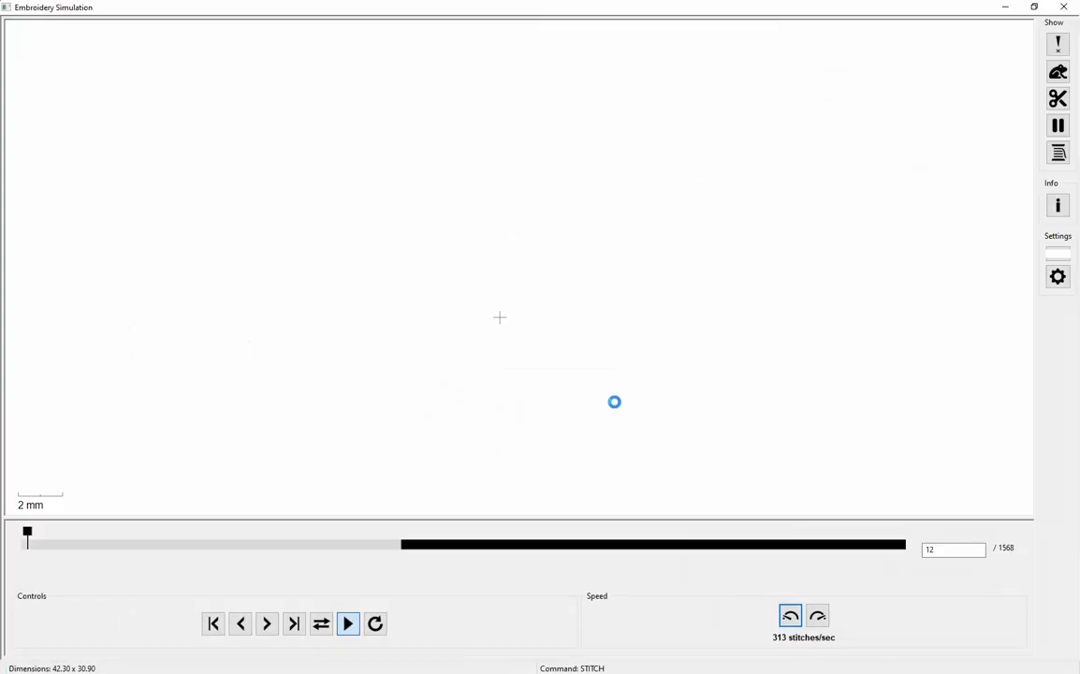
{"action": "left_click", "coordinate": [1064, 42]}
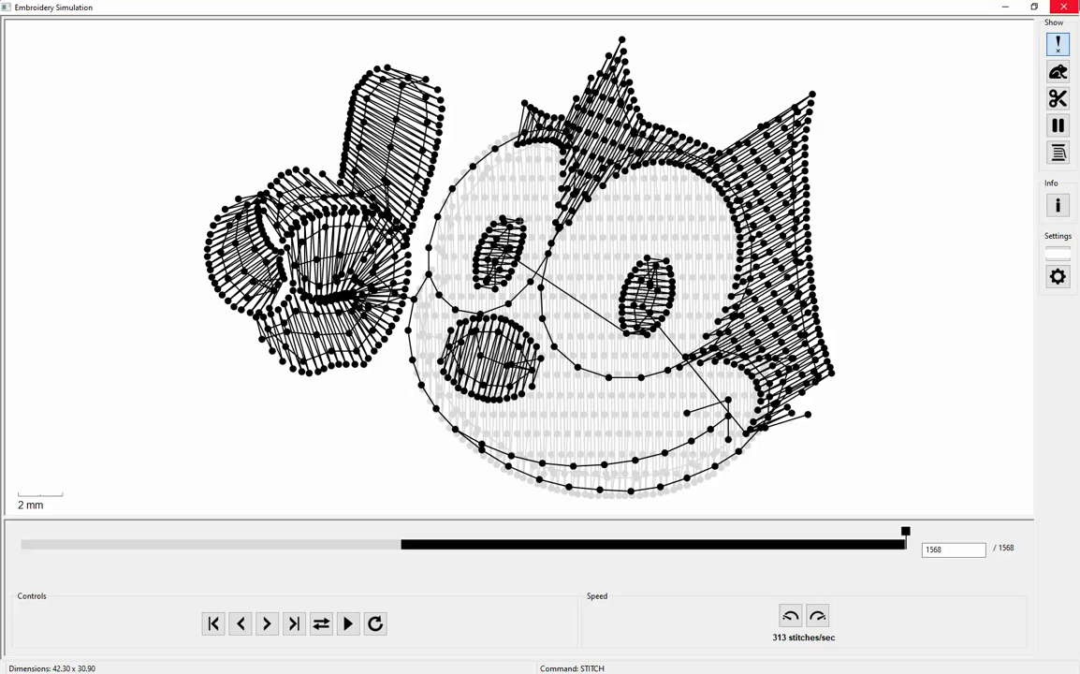
{"action": "left_click", "coordinate": [1063, 7]}
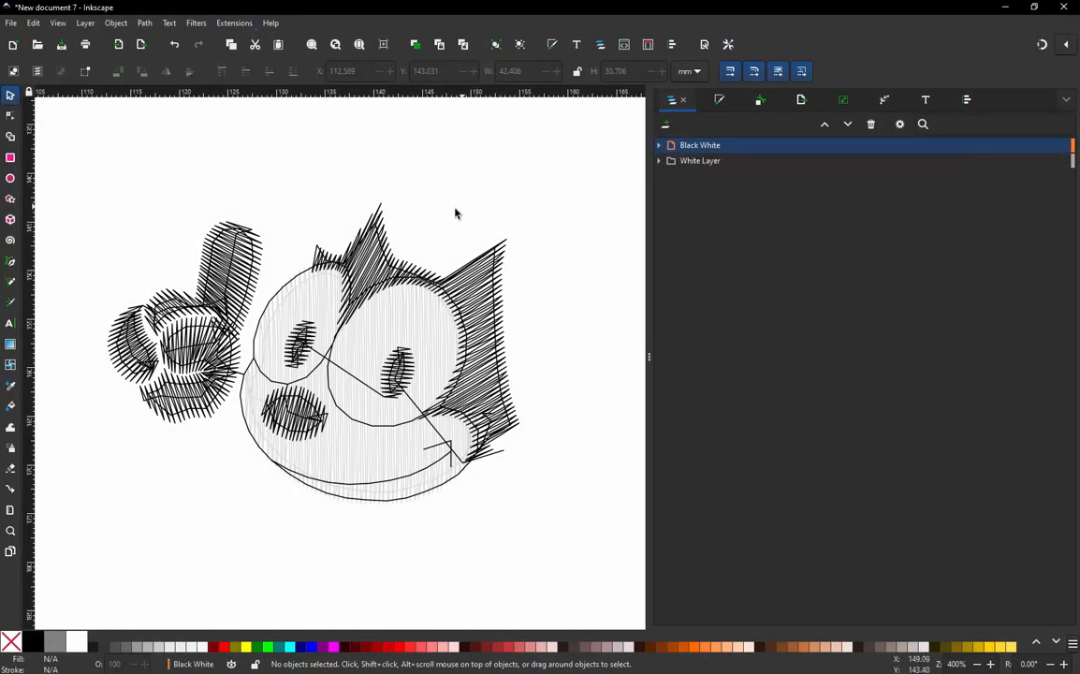
Step: Try the Running Stitch / Bean Stitch method on the black stitch path in Ink/Stitch Params, with needle points shown
{"action": "left_click", "coordinate": [365, 239]}
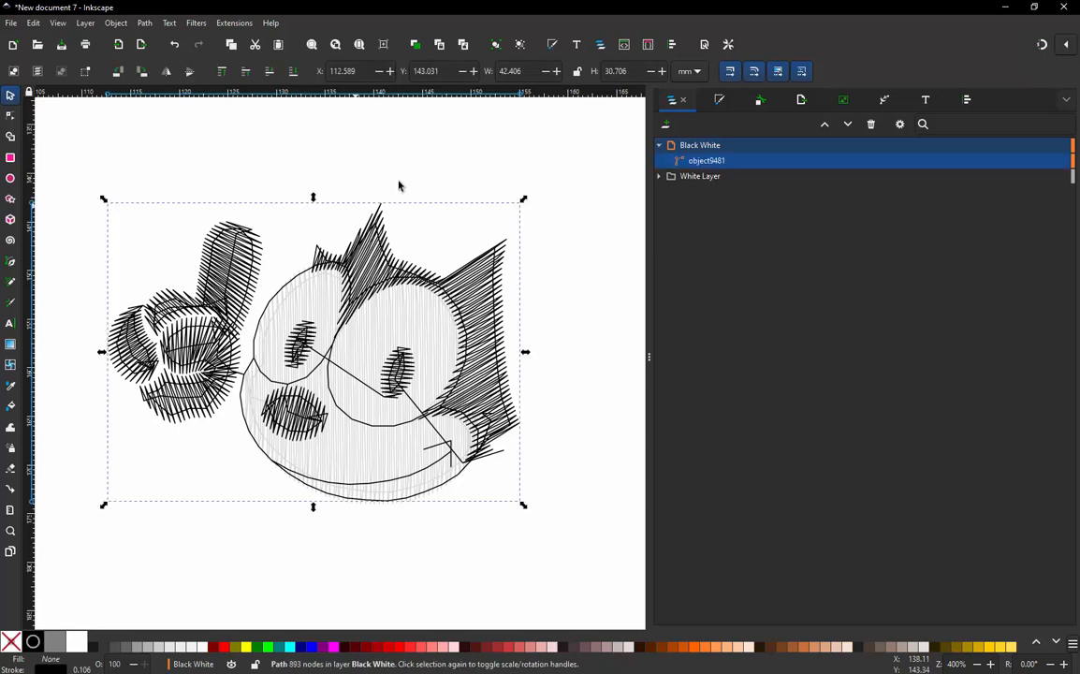
{"action": "left_click", "coordinate": [234, 23]}
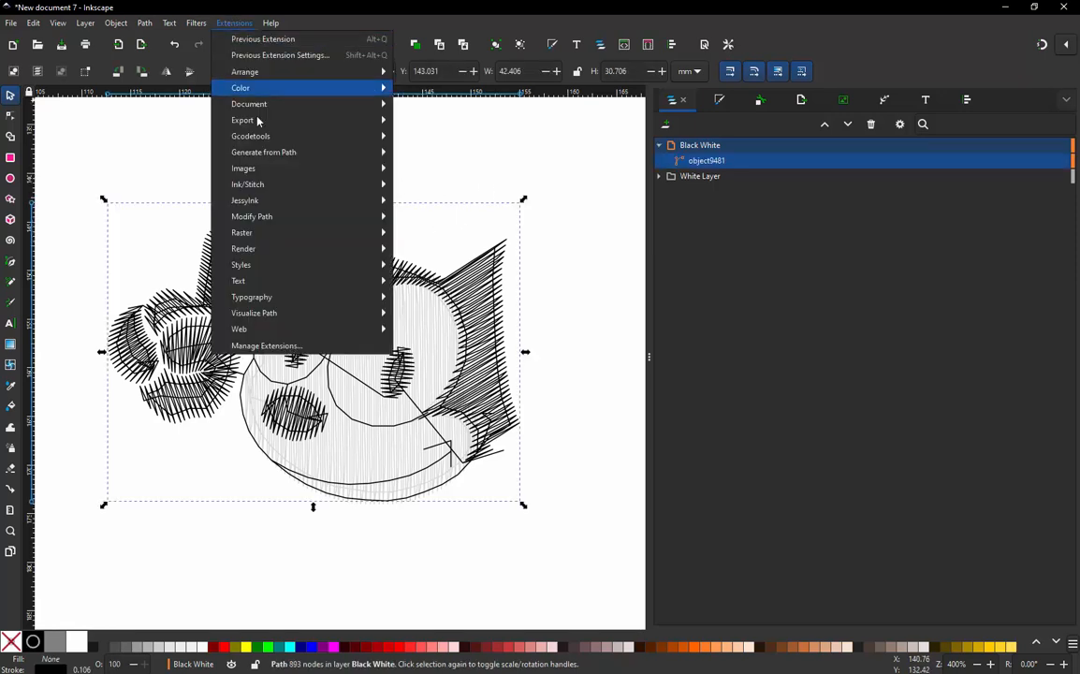
{"action": "mouse_move", "coordinate": [277, 185]}
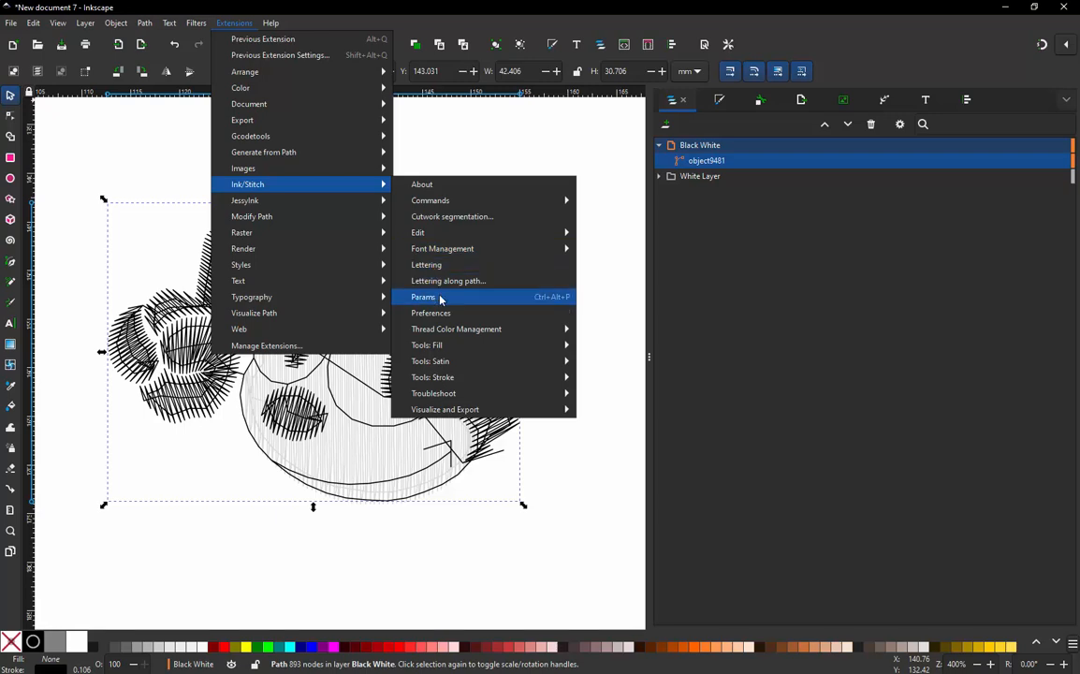
{"action": "left_click", "coordinate": [424, 296]}
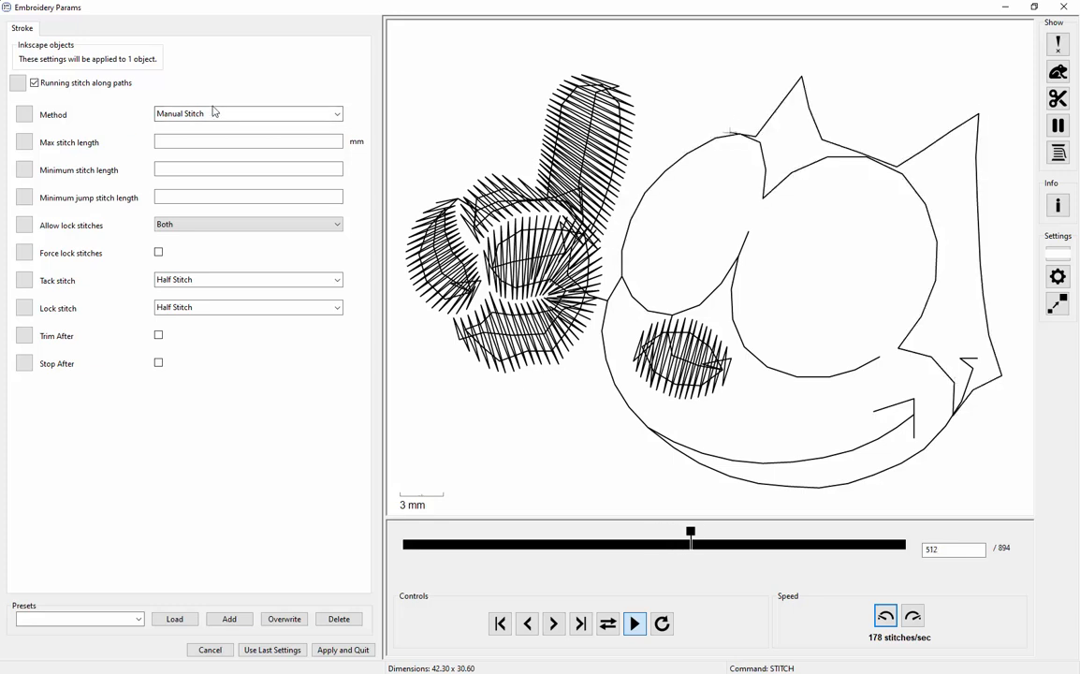
{"action": "left_click", "coordinate": [214, 114]}
{"action": "scroll", "coordinate": [214, 122], "scroll_direction": "up", "scroll_amount": 1}
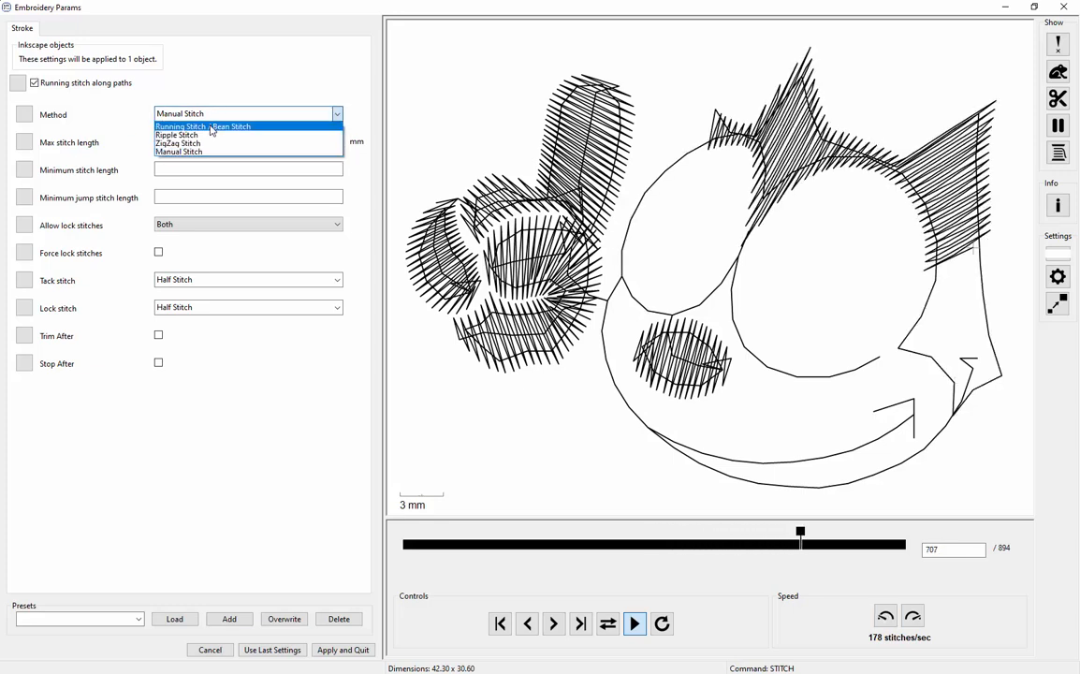
{"action": "left_click", "coordinate": [208, 127]}
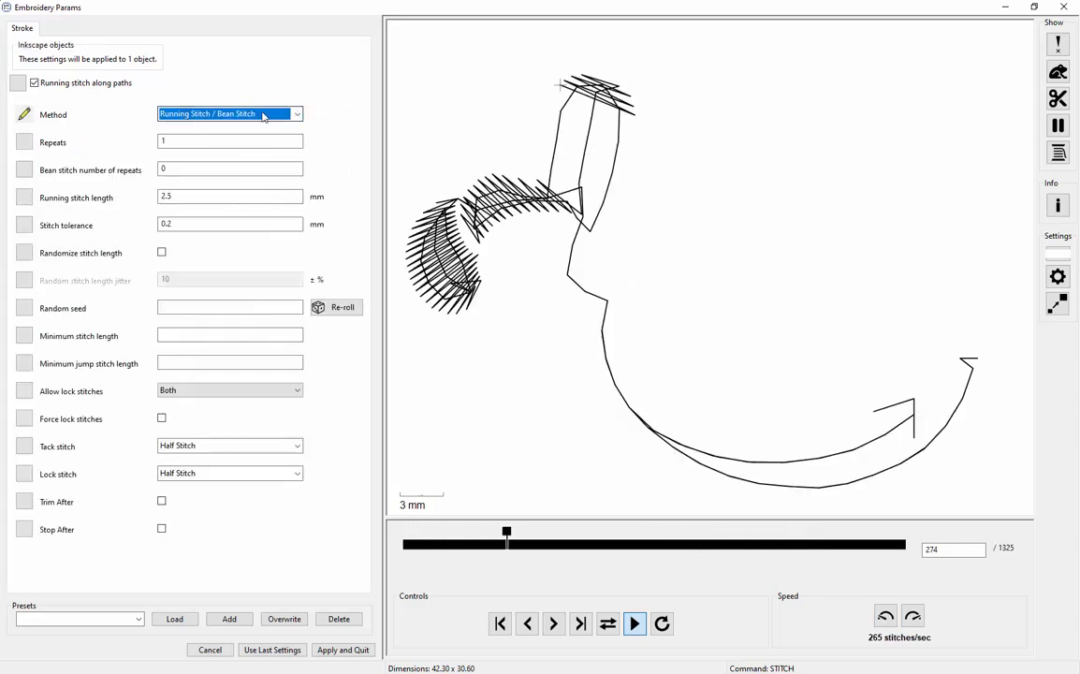
{"action": "left_click", "coordinate": [1055, 45]}
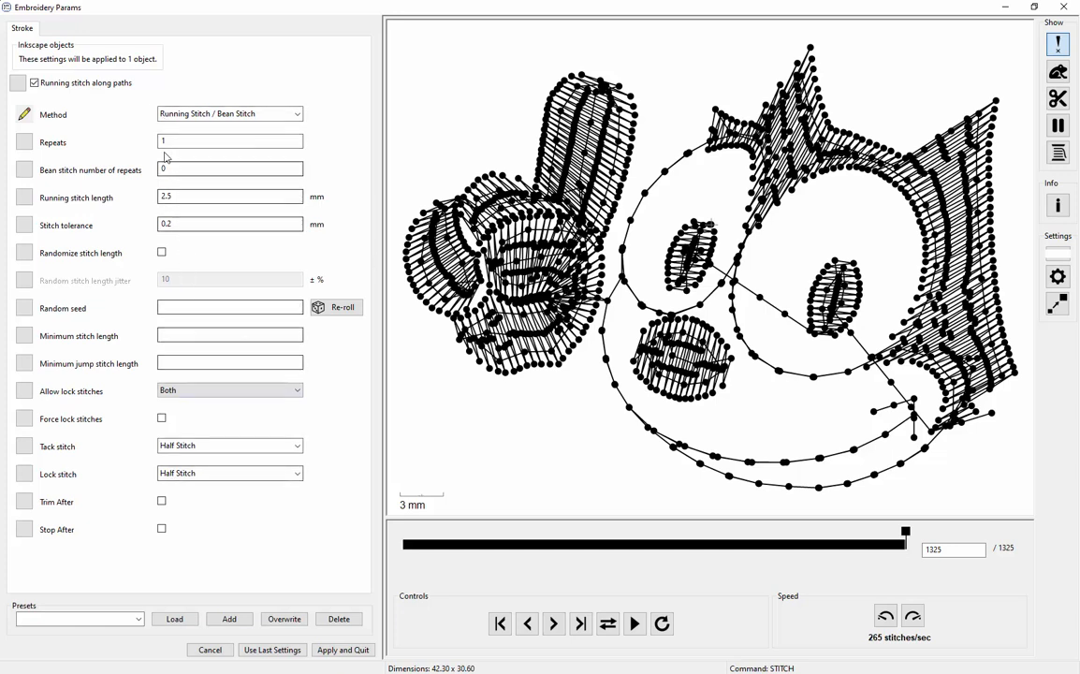
Step: Set the black stitch path's method to Manual Stitch and apply the embroidery parameters
{"action": "left_click", "coordinate": [220, 114]}
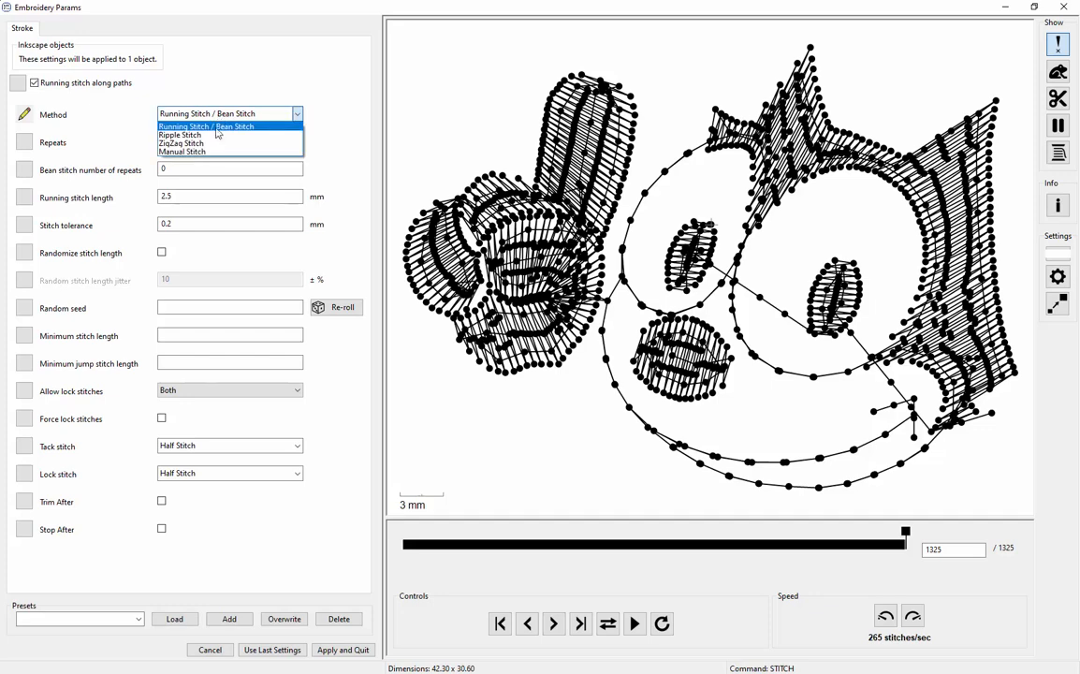
{"action": "left_click", "coordinate": [215, 148]}
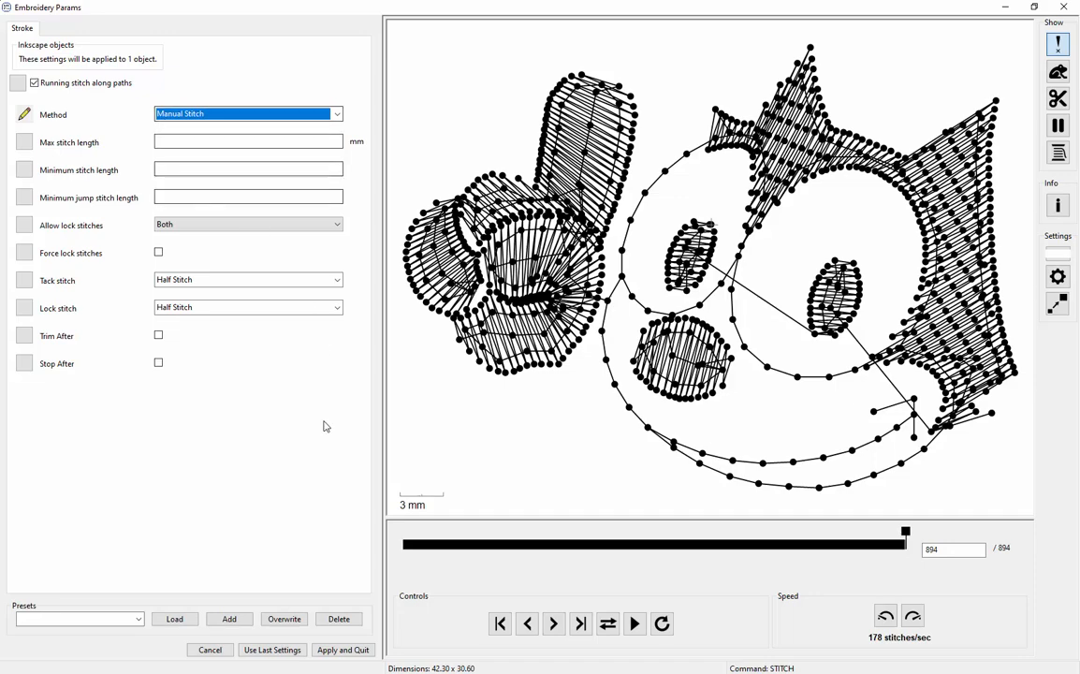
{"action": "left_click", "coordinate": [348, 651]}
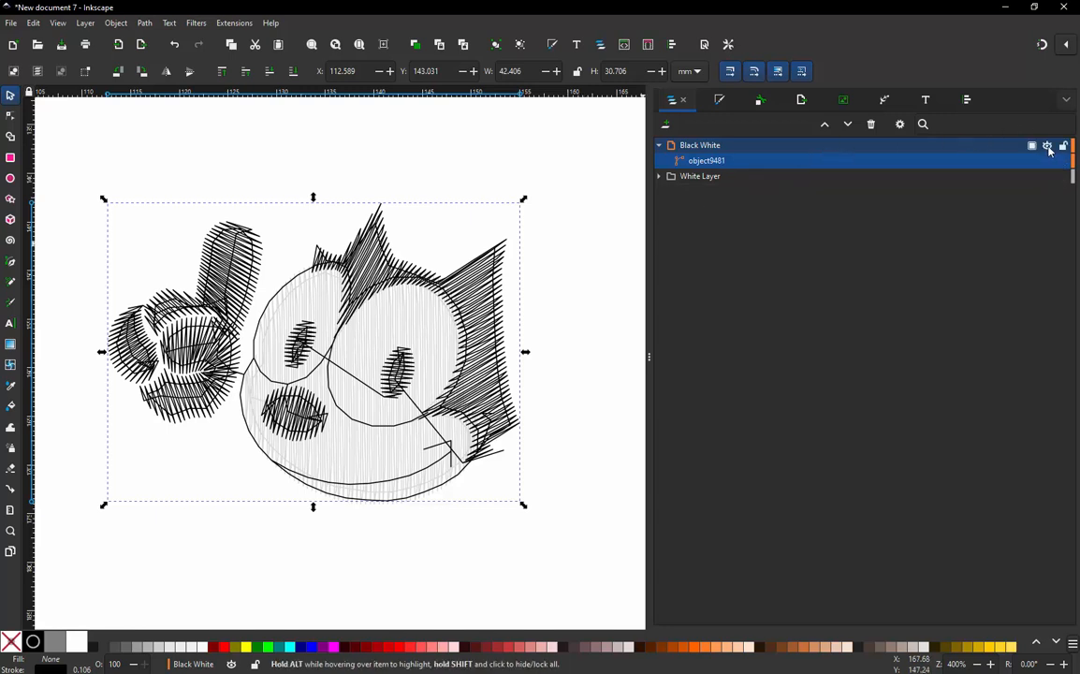
Step: Hide the Black White layer so only the white stitch path is shown on the canvas
{"action": "left_click", "coordinate": [1048, 147]}
{"action": "left_click", "coordinate": [568, 223]}
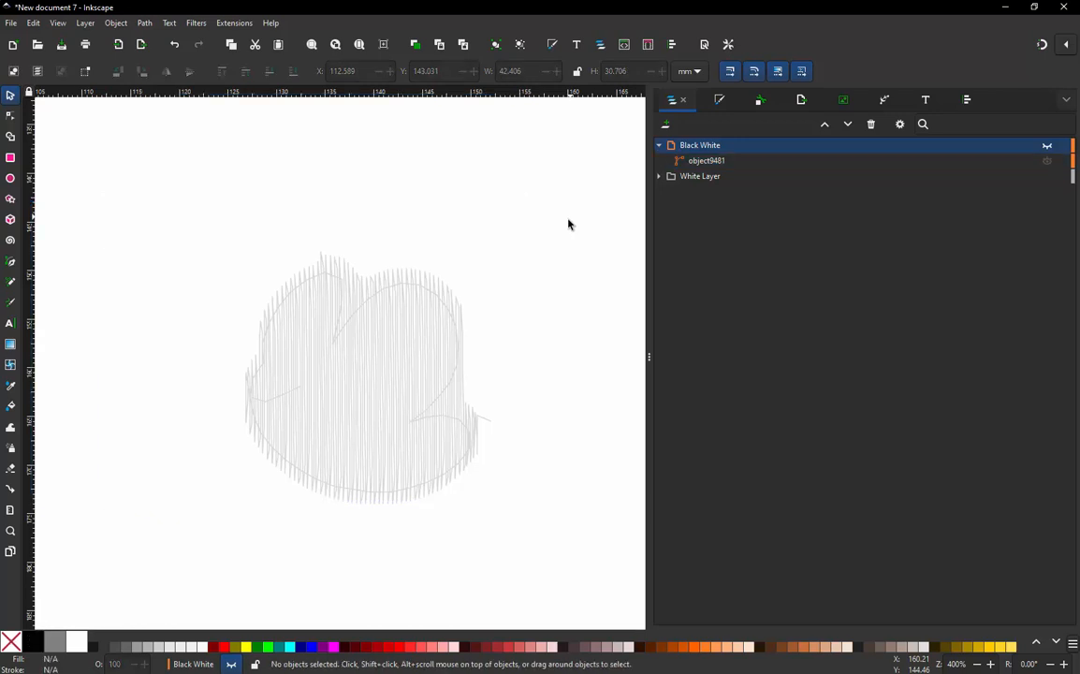
{"action": "scroll", "coordinate": [411, 393], "scroll_direction": "up", "scroll_amount": 1}
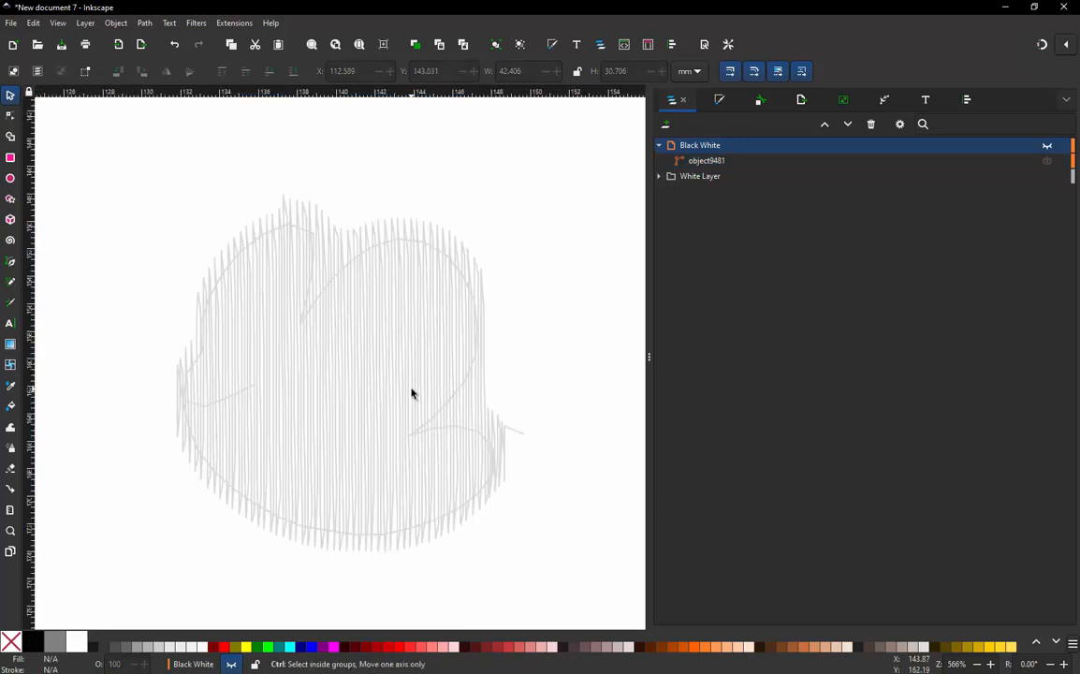
{"action": "scroll", "coordinate": [412, 393], "scroll_direction": "up", "scroll_amount": 1}
{"action": "scroll", "coordinate": [410, 393], "scroll_direction": "down", "scroll_amount": 1}
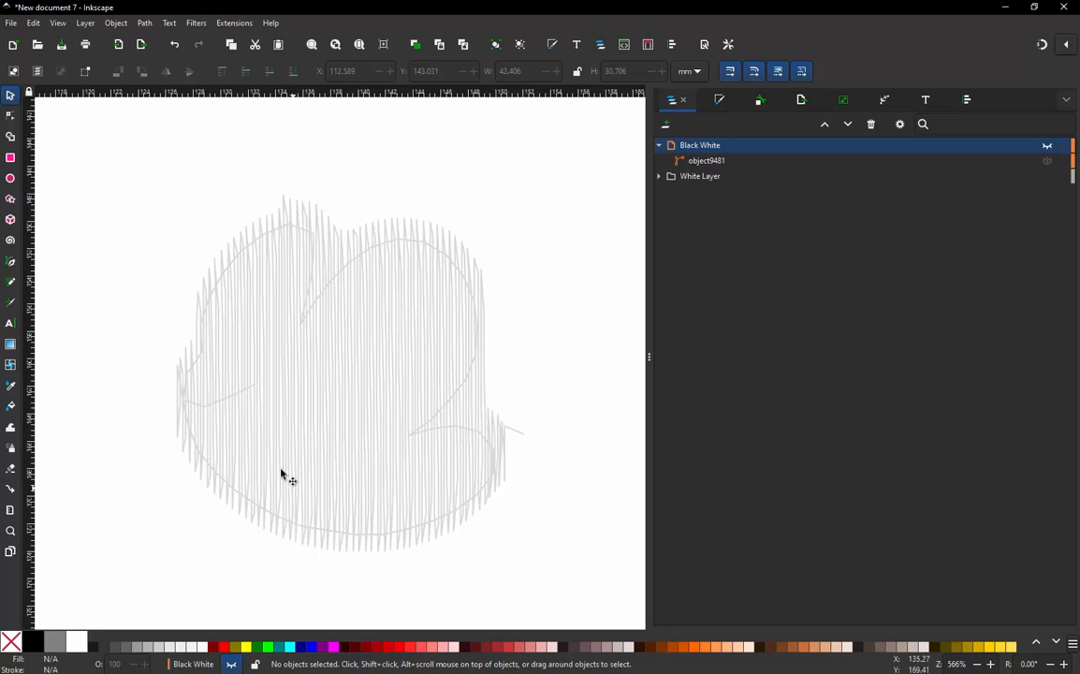
Step: Switch the canvas display mode to Outline for a close view of the white stitches
{"action": "scroll", "coordinate": [217, 244], "scroll_direction": "up", "scroll_amount": 3}
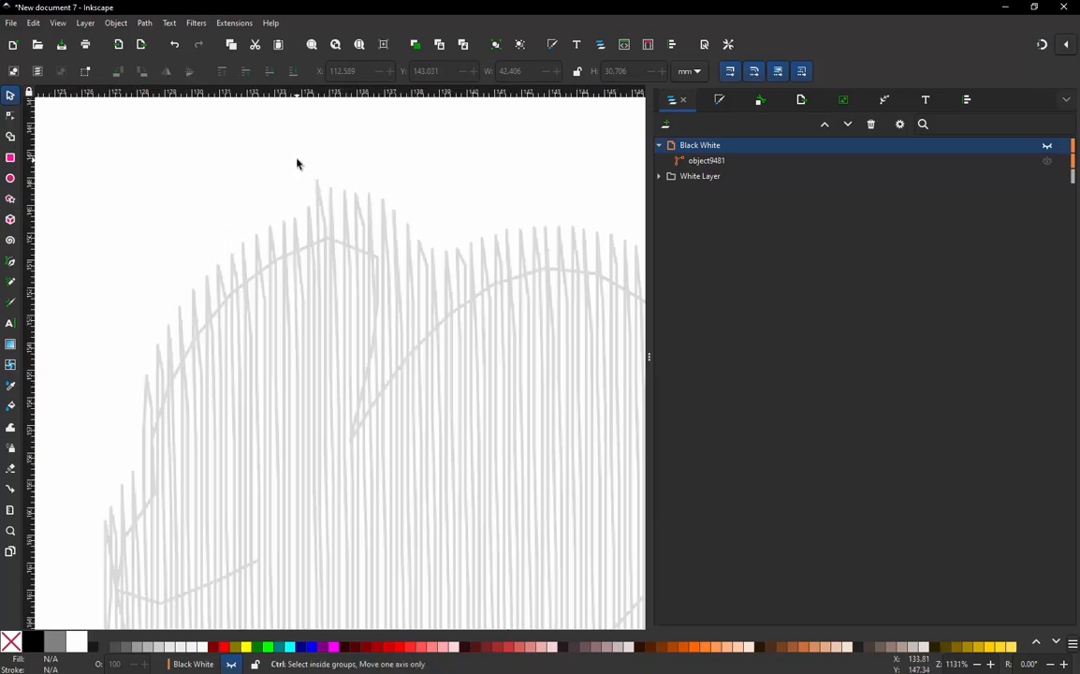
{"action": "left_click", "coordinate": [58, 22]}
{"action": "mouse_move", "coordinate": [75, 71]}
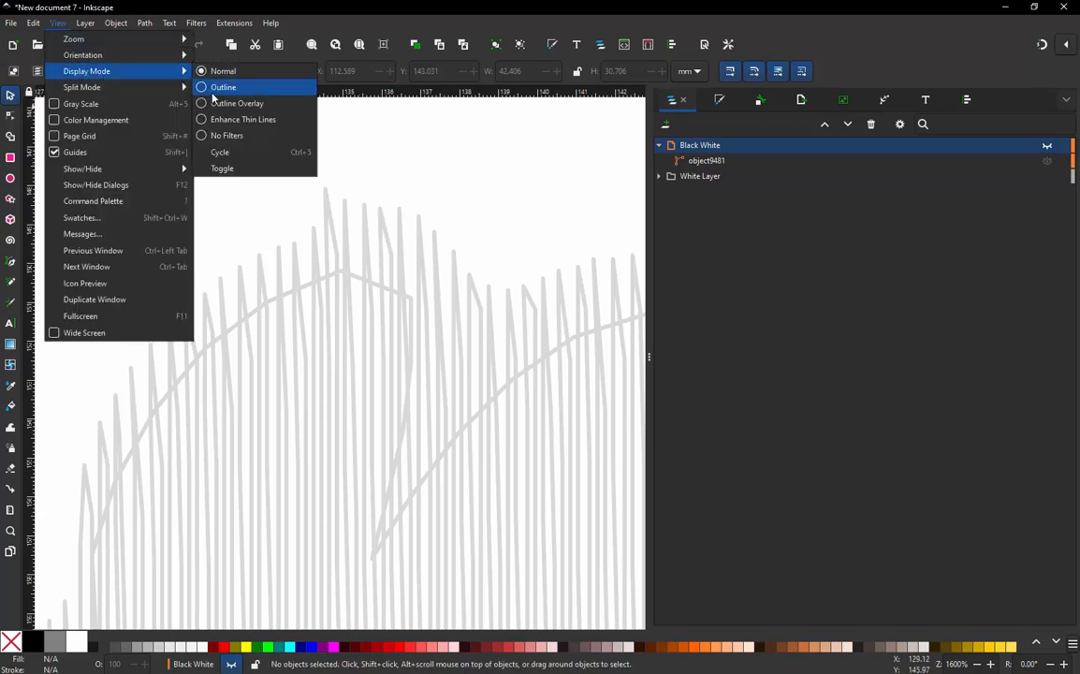
{"action": "left_click", "coordinate": [217, 85]}
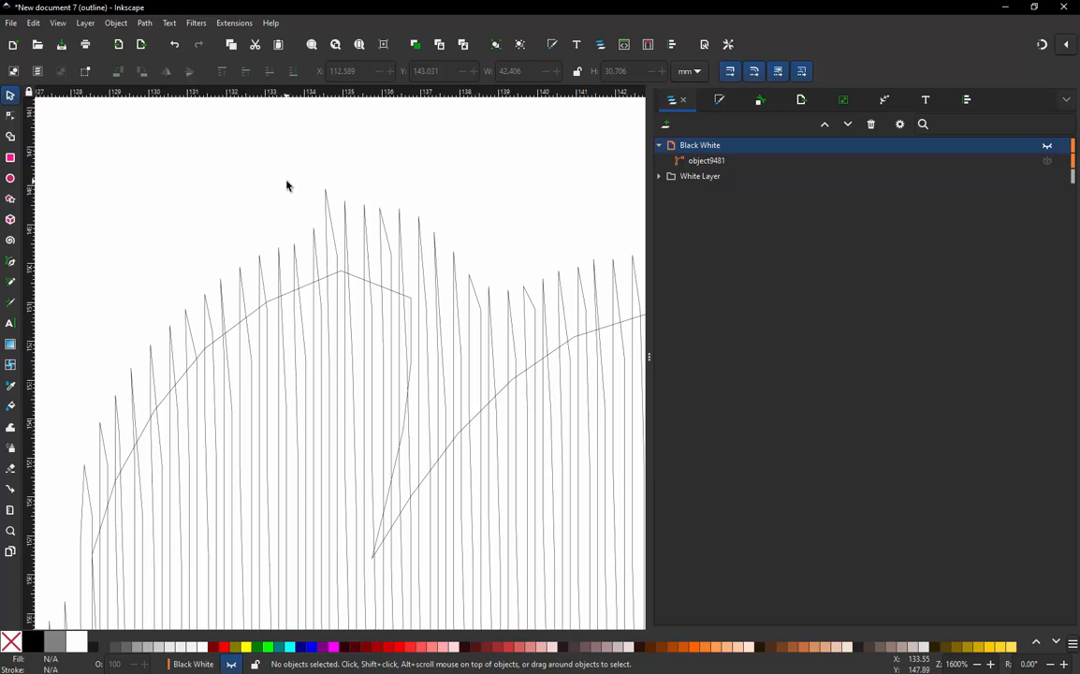
Step: Try to start a Pen tool path at the upper tip of the white stitches above the face
{"action": "key", "text": "b"}
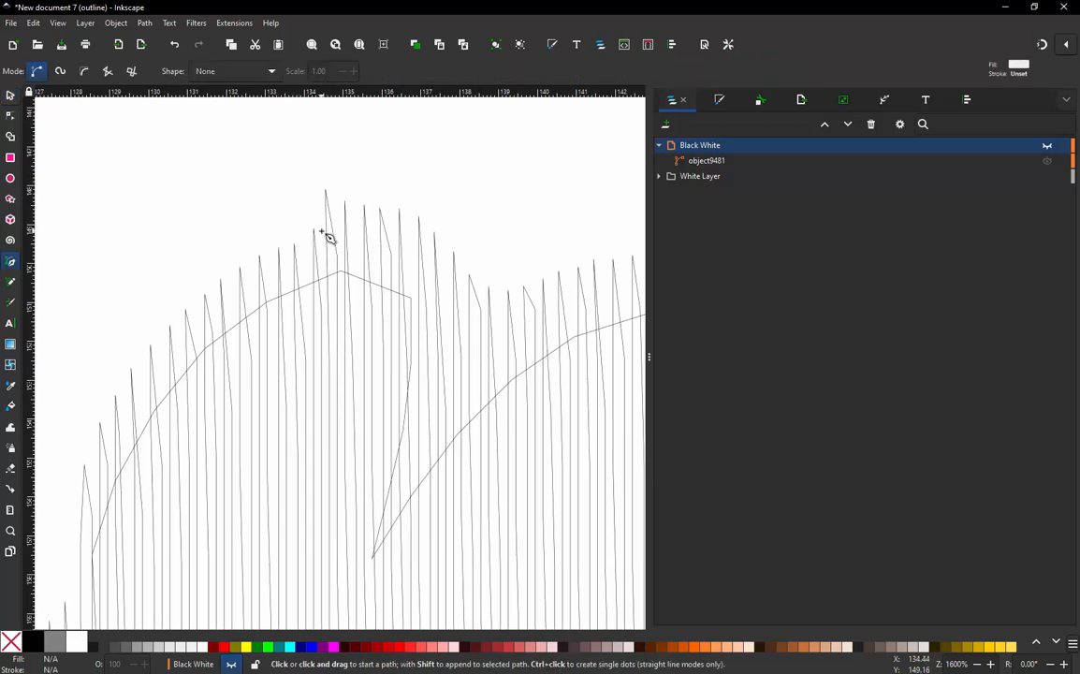
{"action": "left_click", "coordinate": [323, 230]}
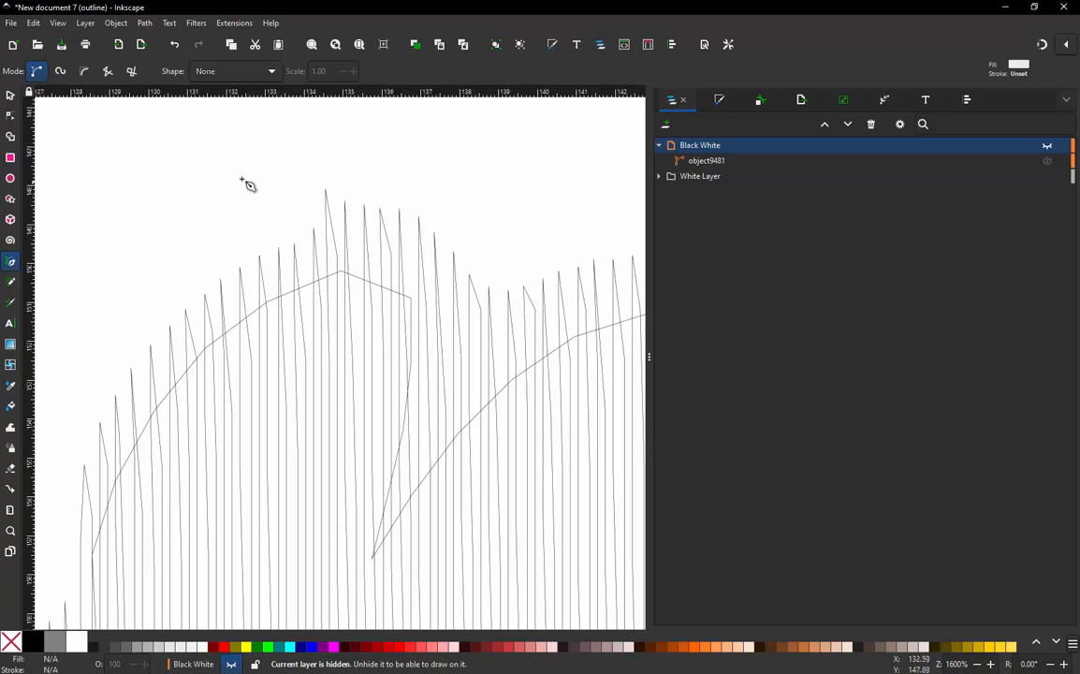
{"action": "left_click", "coordinate": [702, 164]}
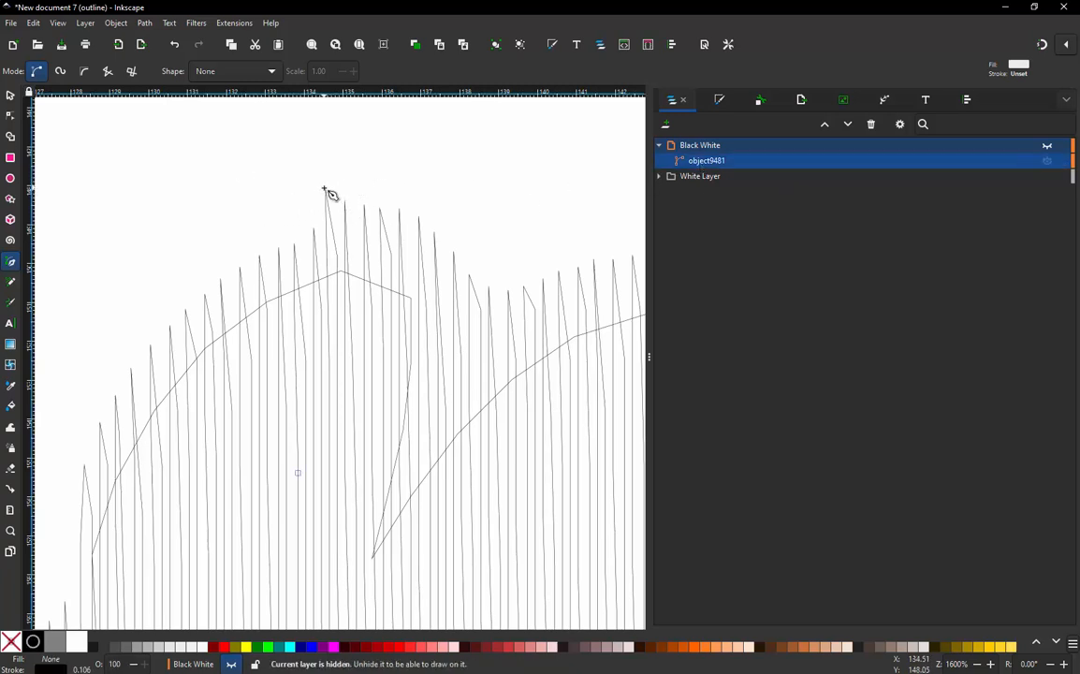
{"action": "scroll", "coordinate": [338, 201], "scroll_direction": "down", "scroll_amount": 4}
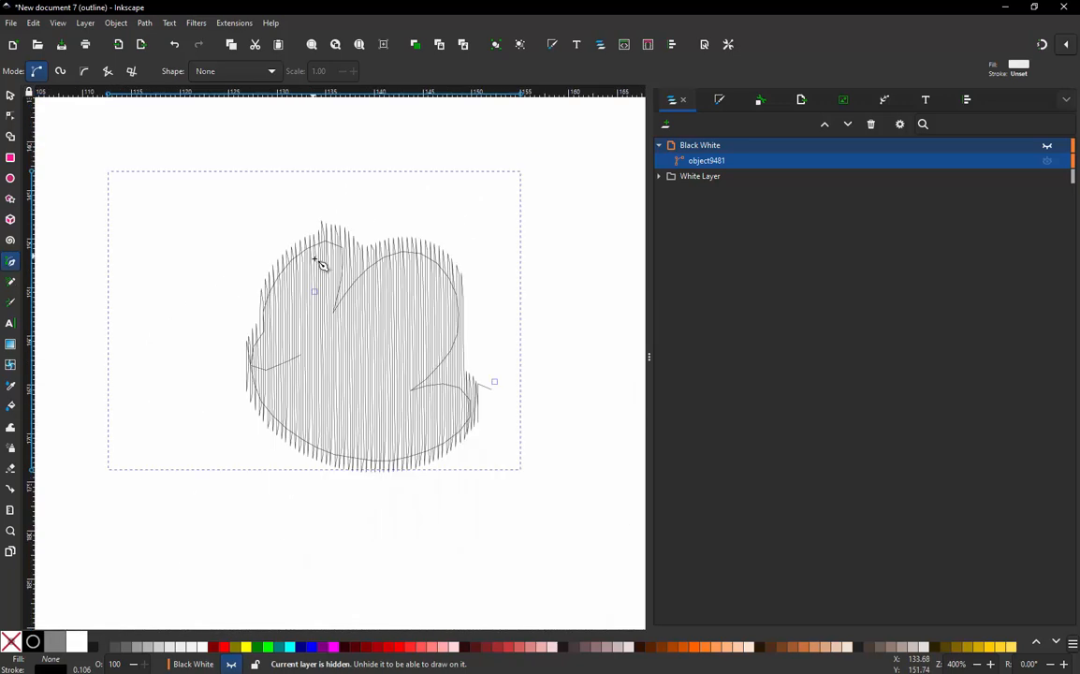
{"action": "scroll", "coordinate": [313, 259], "scroll_direction": "up", "scroll_amount": 3}
{"action": "scroll", "coordinate": [356, 212], "scroll_direction": "down", "scroll_amount": 4}
{"action": "scroll", "coordinate": [360, 252], "scroll_direction": "down", "scroll_amount": 1}
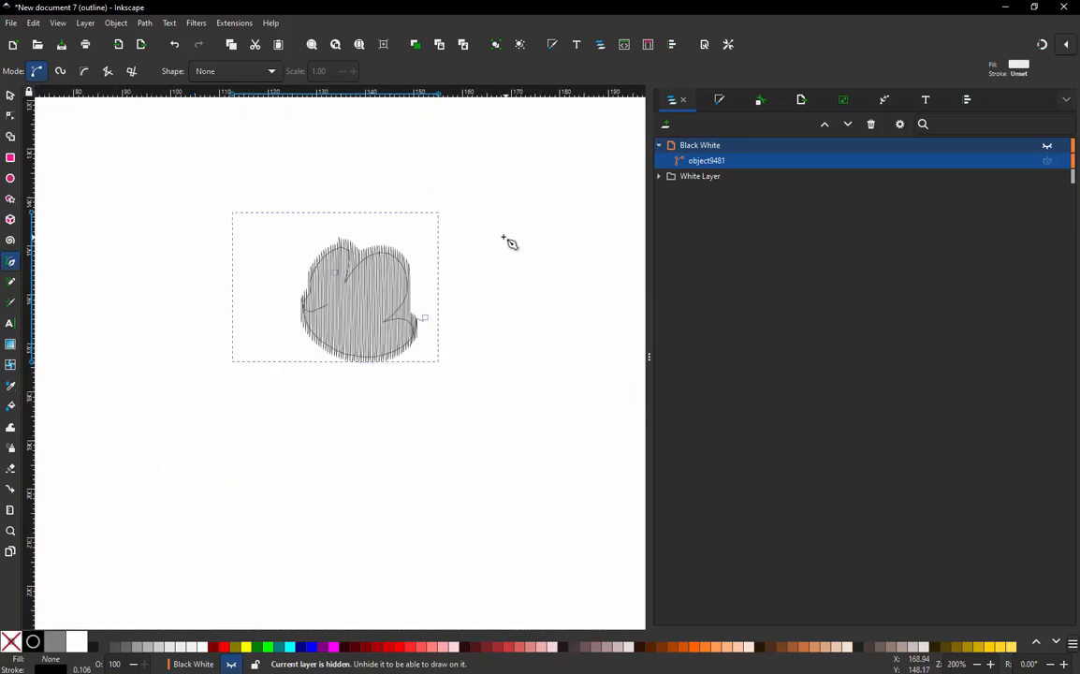
{"action": "left_click", "coordinate": [10, 94]}
{"action": "left_click", "coordinate": [196, 211]}
{"action": "scroll", "coordinate": [360, 260], "scroll_direction": "up", "scroll_amount": 5}
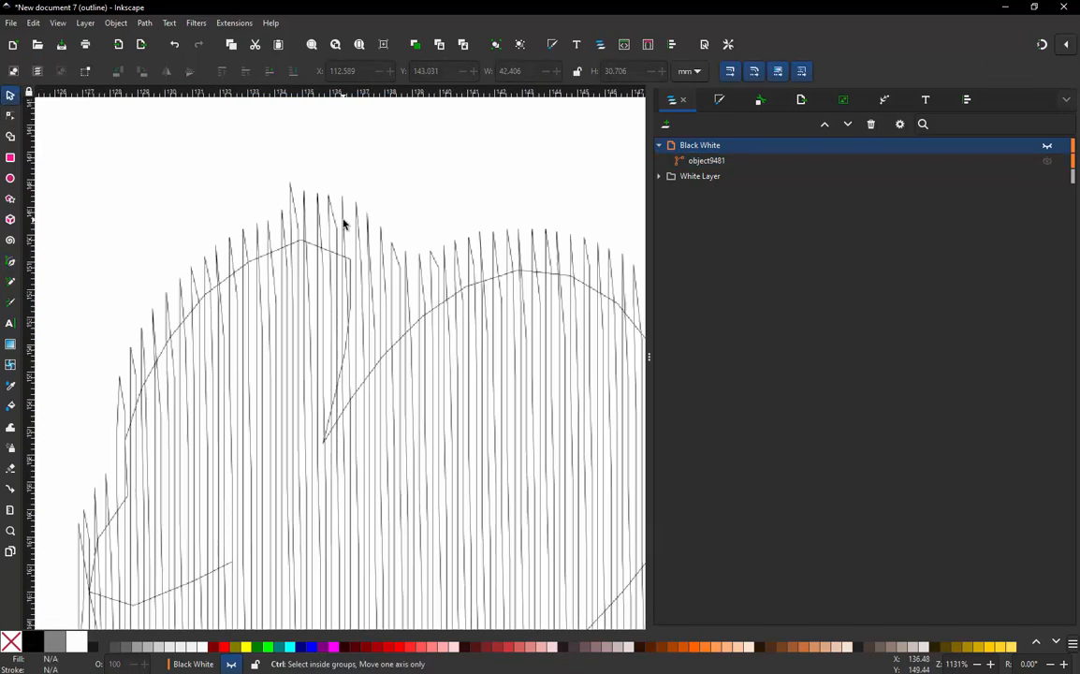
{"action": "key", "text": "b"}
{"action": "left_click", "coordinate": [287, 183]}
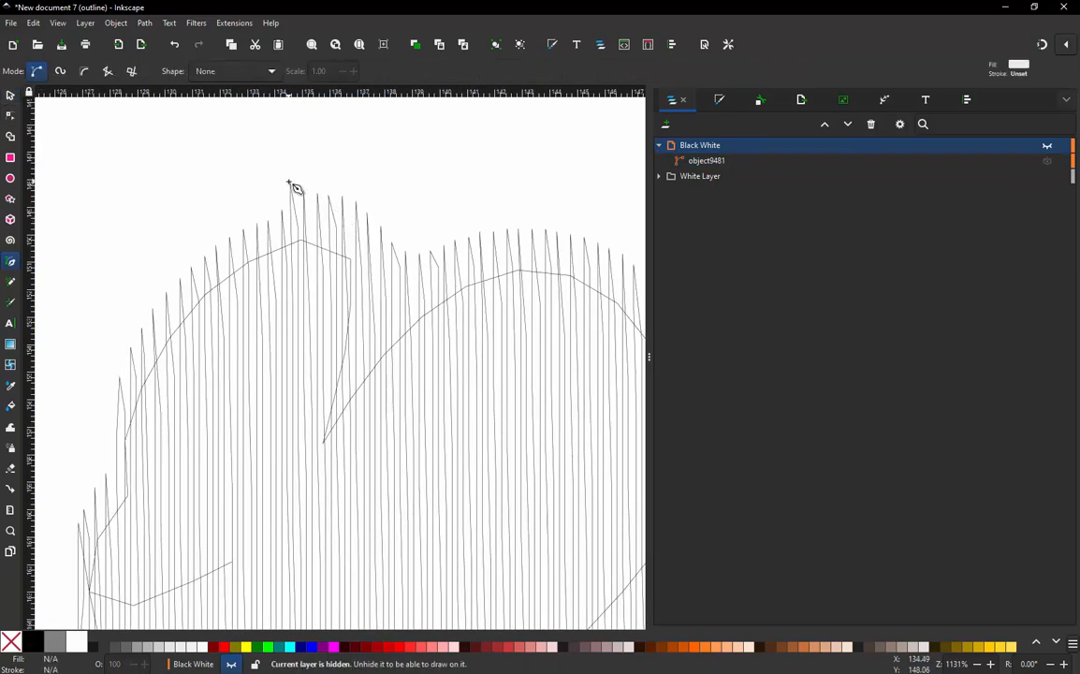
Step: Rename the Black White layer as Black Layer and select the White Layer group
{"action": "scroll", "coordinate": [415, 250], "scroll_direction": "down", "scroll_amount": 4}
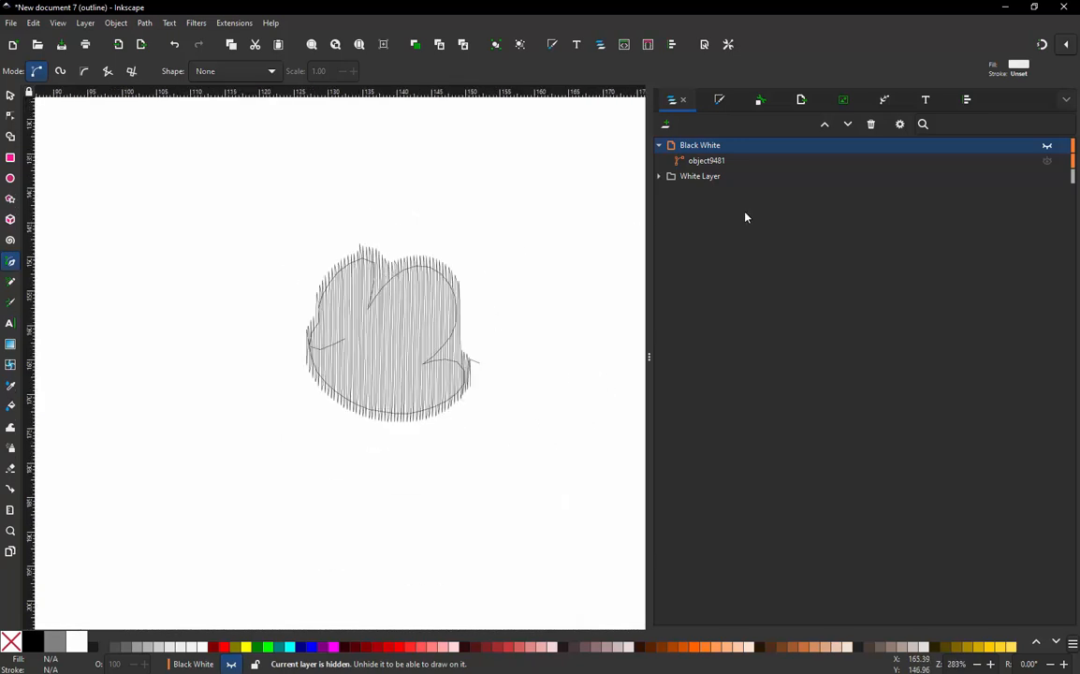
{"action": "double_click", "coordinate": [715, 150]}
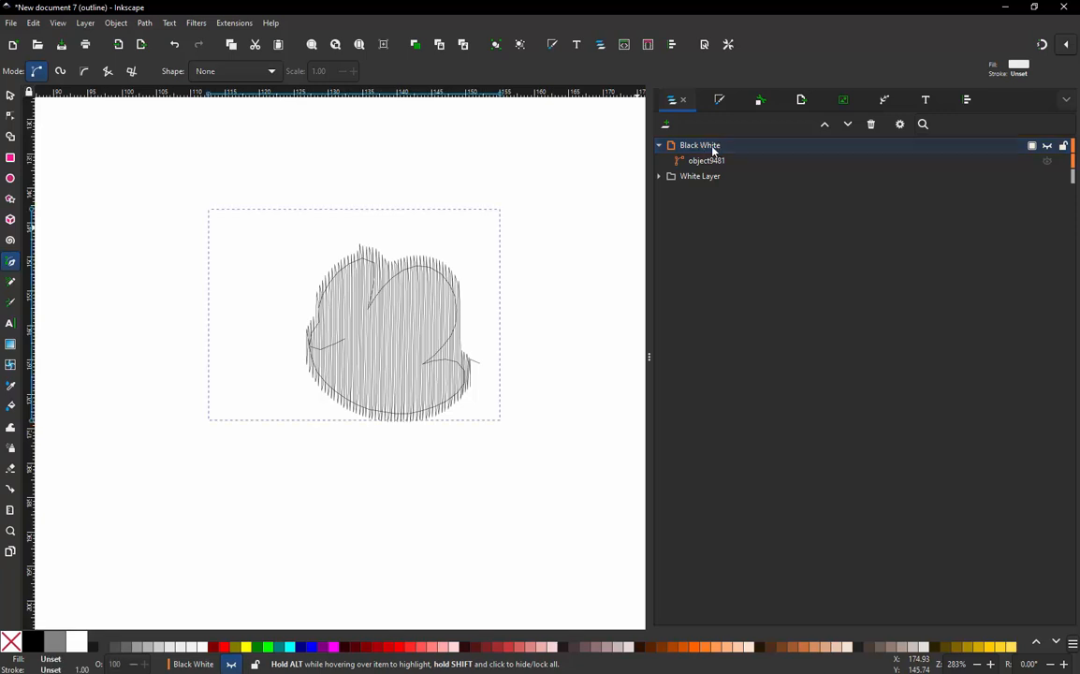
{"action": "left_click", "coordinate": [722, 146]}
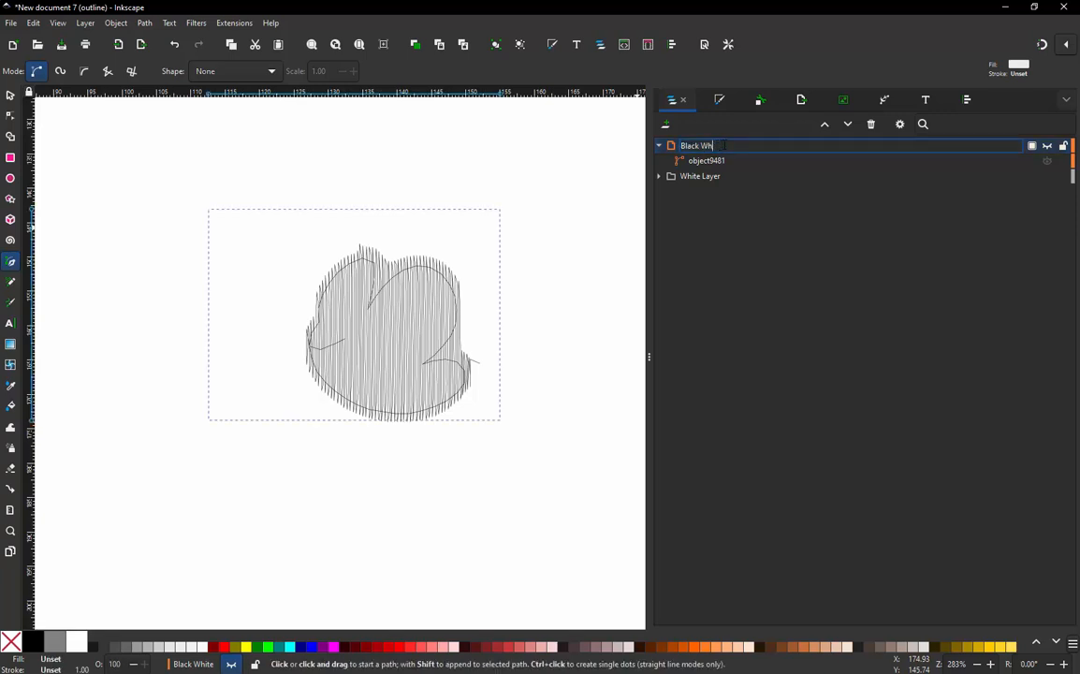
{"action": "key", "text": "BackSpace"}
{"action": "key", "text": "BackSpace"}
{"action": "key", "text": "BackSpace"}
{"action": "left_click", "coordinate": [697, 178]}
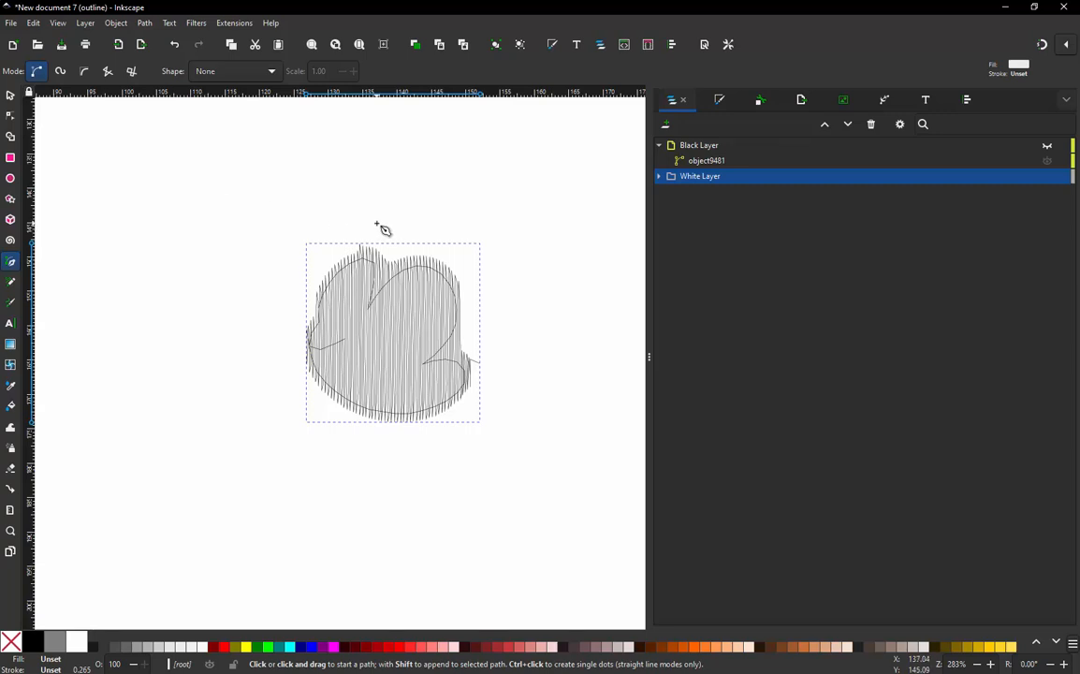
{"action": "scroll", "coordinate": [378, 228], "scroll_direction": "up", "scroll_amount": 2}
{"action": "left_click", "coordinate": [348, 245]}
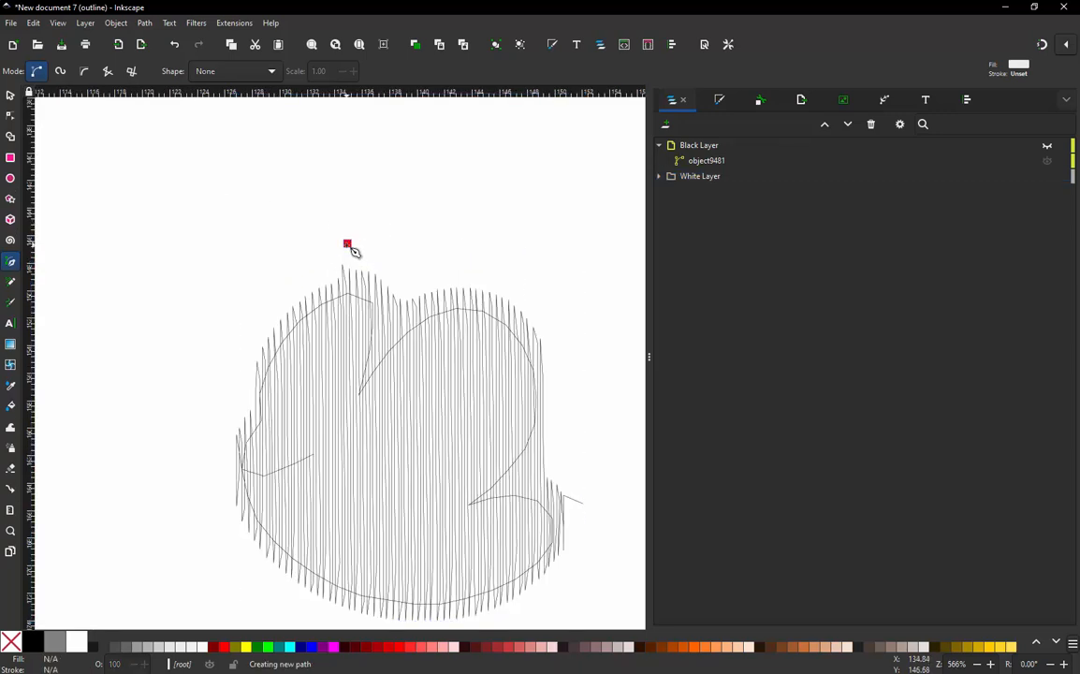
{"action": "left_click", "coordinate": [711, 176]}
Step: Start a Pen path at the upper tip of the white stitches and trace straight segments across the top and down the right edge
{"action": "scroll", "coordinate": [343, 273], "scroll_direction": "up", "scroll_amount": 2}
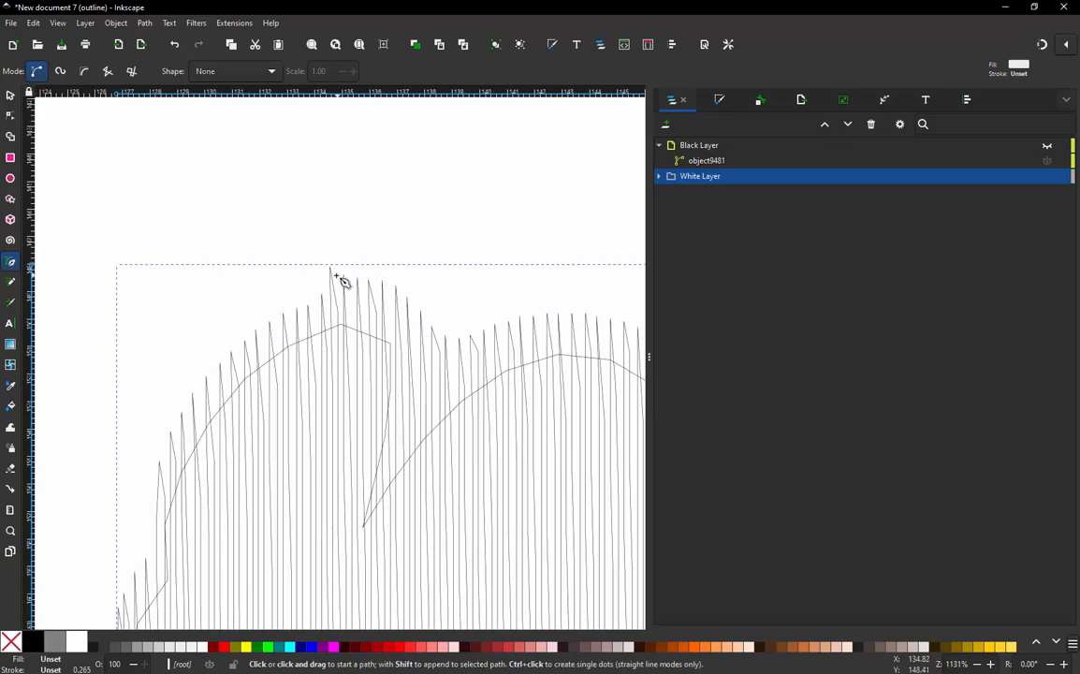
{"action": "left_click", "coordinate": [332, 268]}
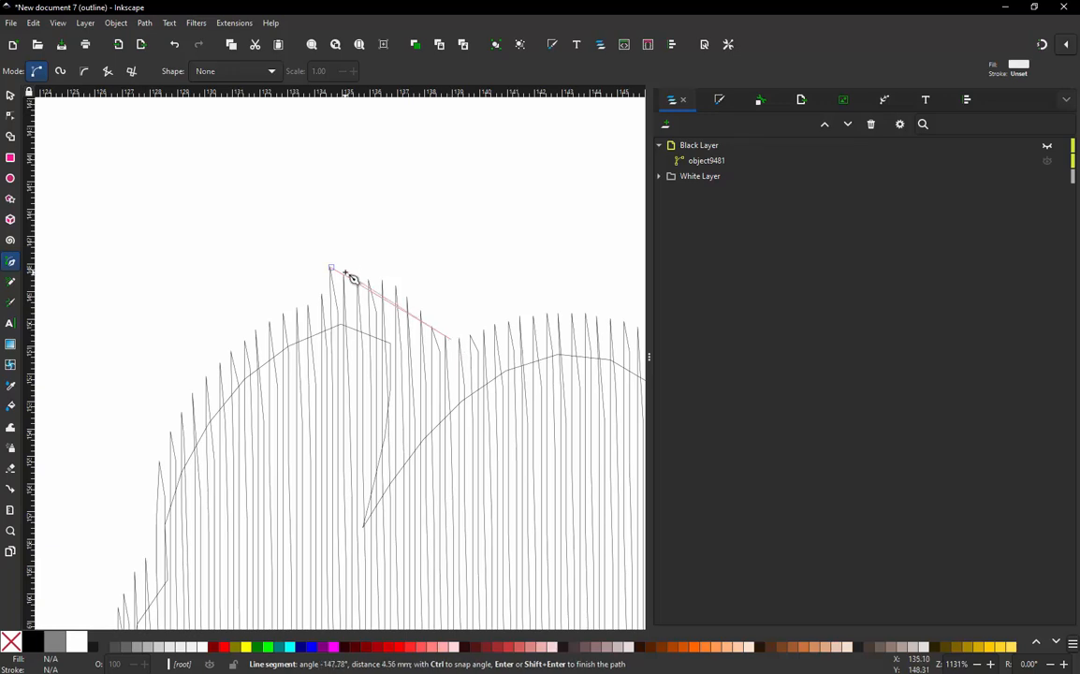
{"action": "scroll", "coordinate": [315, 230], "scroll_direction": "down", "scroll_amount": 3}
{"action": "scroll", "coordinate": [472, 295], "scroll_direction": "up", "scroll_amount": 2}
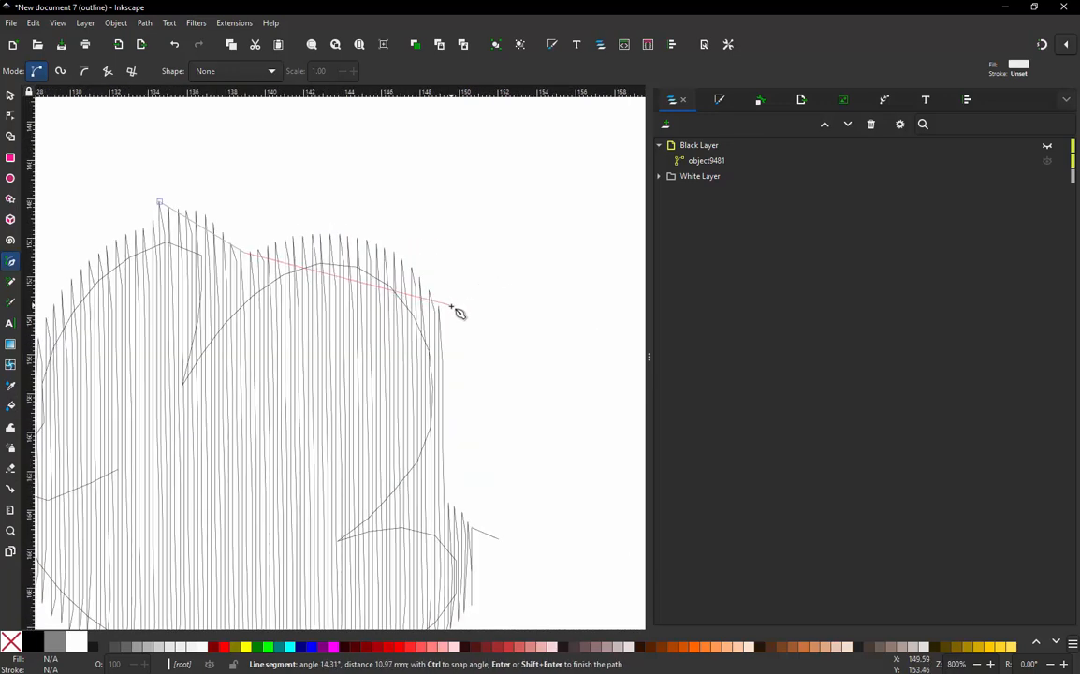
{"action": "left_click", "coordinate": [440, 308]}
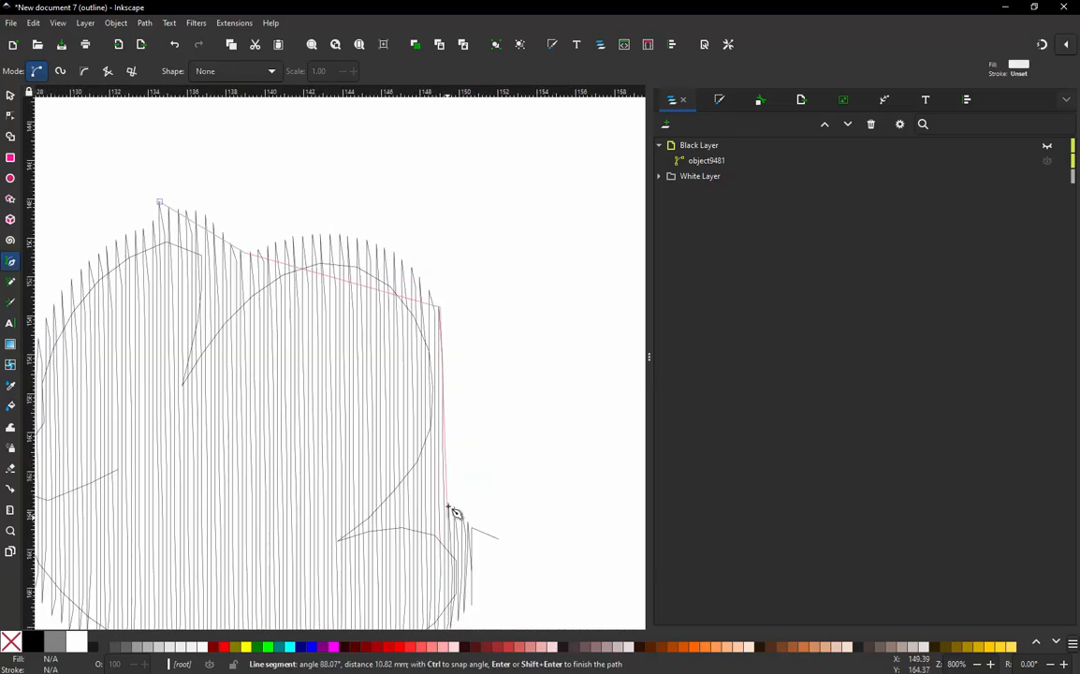
{"action": "scroll", "coordinate": [496, 440], "scroll_direction": "down", "scroll_amount": 2}
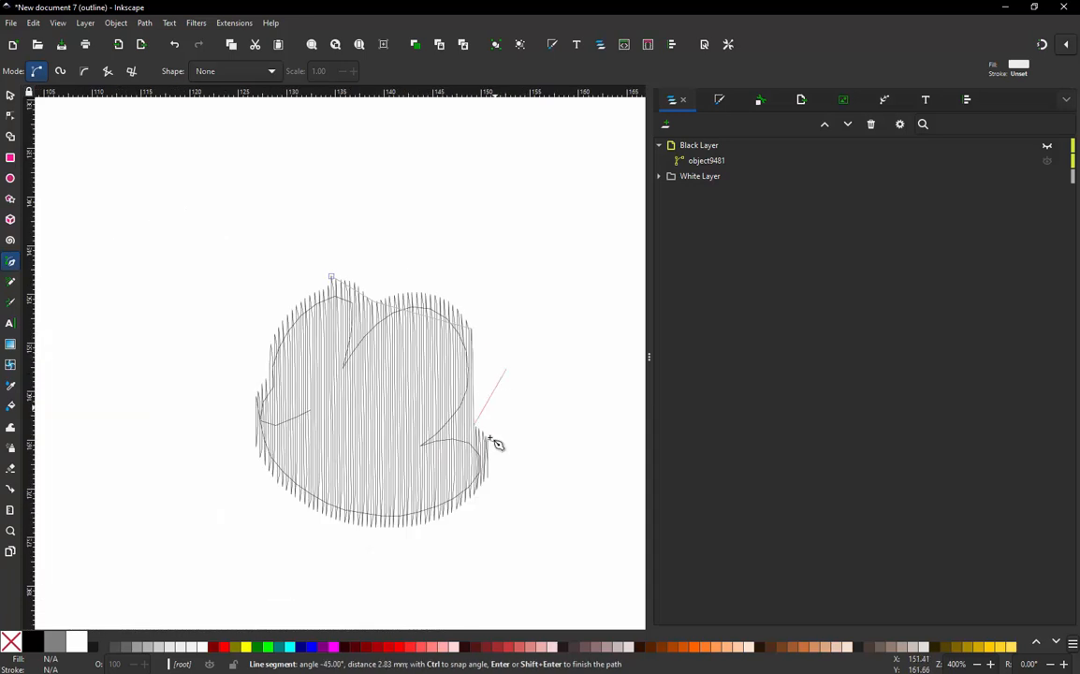
{"action": "scroll", "coordinate": [477, 514], "scroll_direction": "up", "scroll_amount": 1}
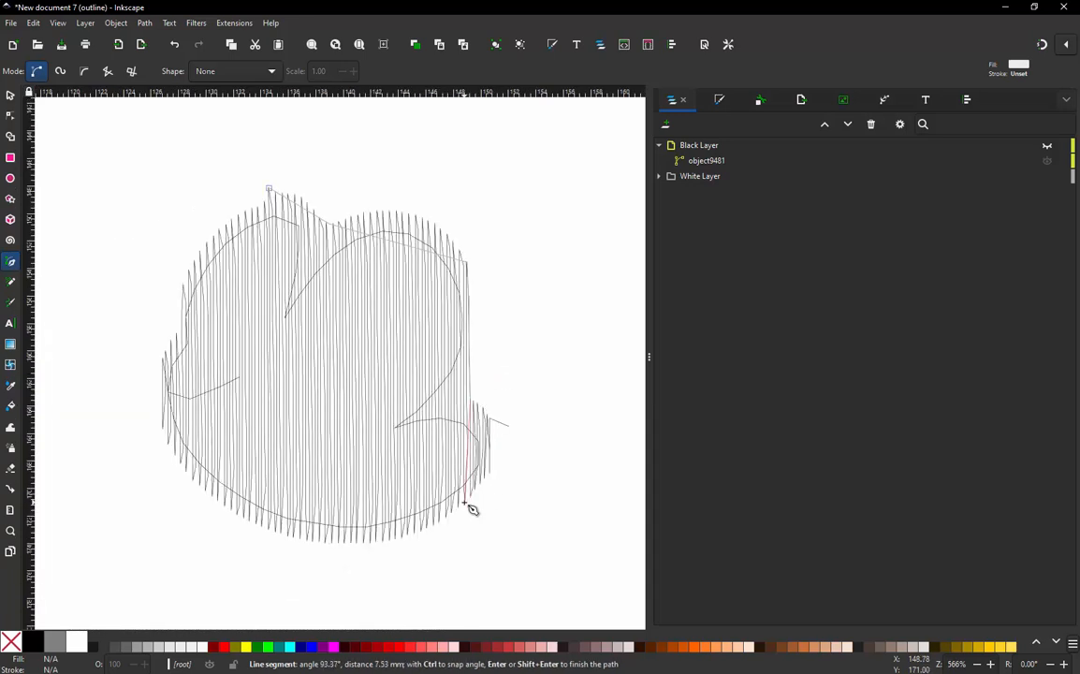
Step: Continue the path with straight segments along the bottom stitch edge and up the far-left edge of the shape
{"action": "left_click", "coordinate": [464, 501]}
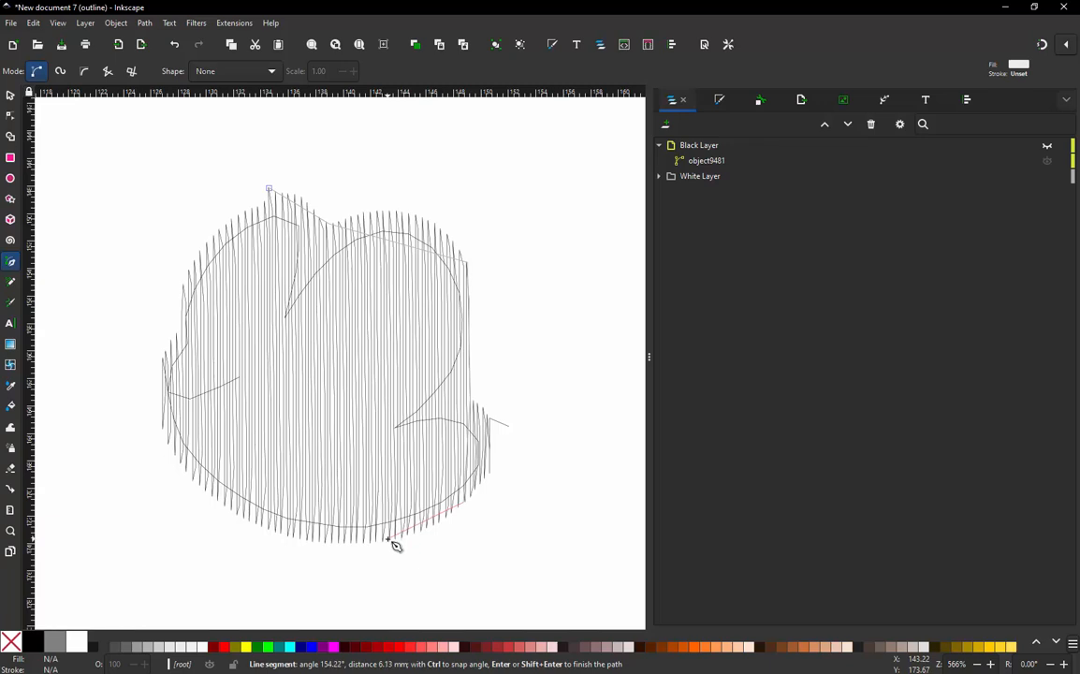
{"action": "left_click", "coordinate": [387, 541]}
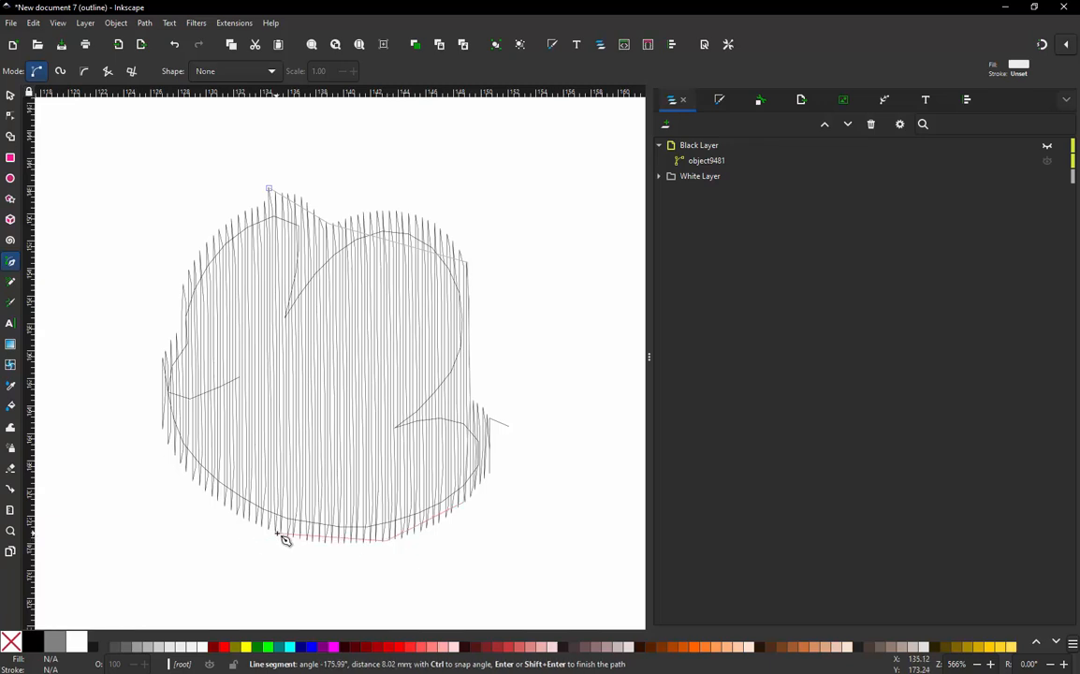
{"action": "left_click", "coordinate": [277, 533]}
{"action": "scroll", "coordinate": [197, 533], "scroll_direction": "up", "scroll_amount": 2}
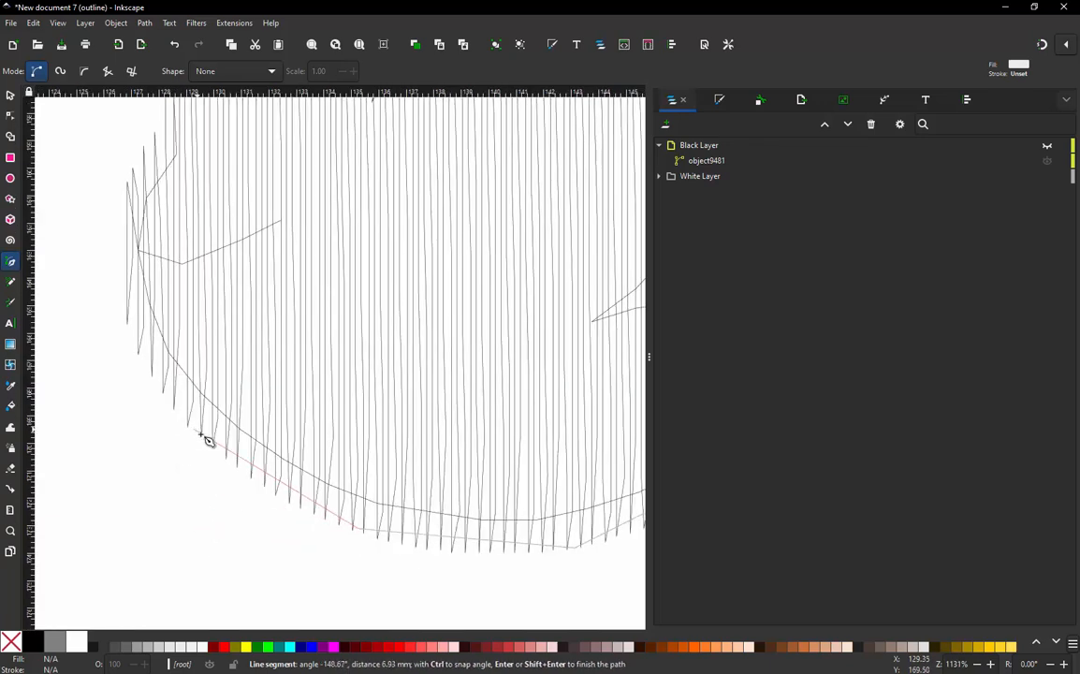
{"action": "left_click", "coordinate": [128, 325]}
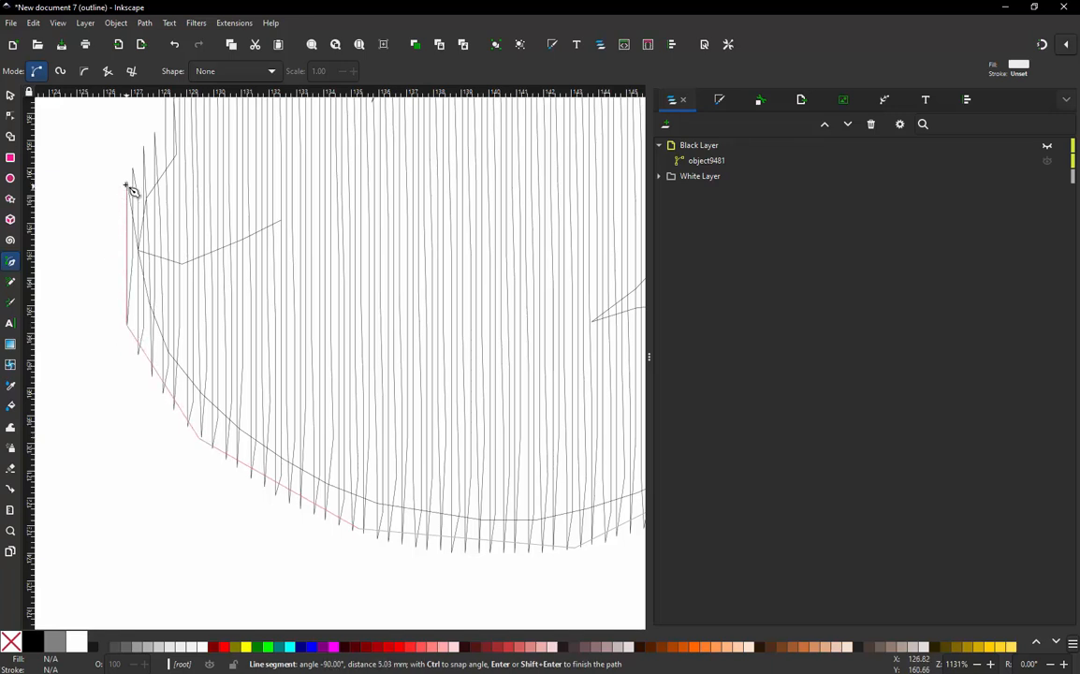
{"action": "left_click", "coordinate": [125, 186]}
Step: Trace the upper-left stitch edge with straight segments and close the path at its starting point on the upper tip
{"action": "scroll", "coordinate": [213, 445], "scroll_direction": "down", "scroll_amount": 3}
{"action": "scroll", "coordinate": [171, 279], "scroll_direction": "up", "scroll_amount": 2}
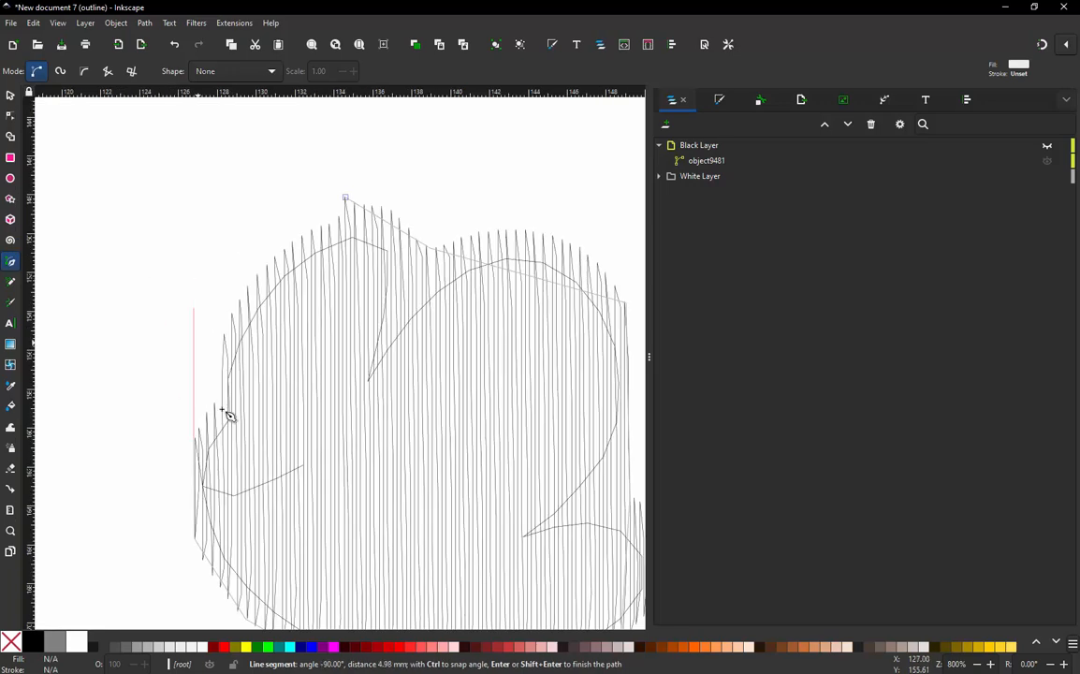
{"action": "scroll", "coordinate": [218, 423], "scroll_direction": "up", "scroll_amount": 1}
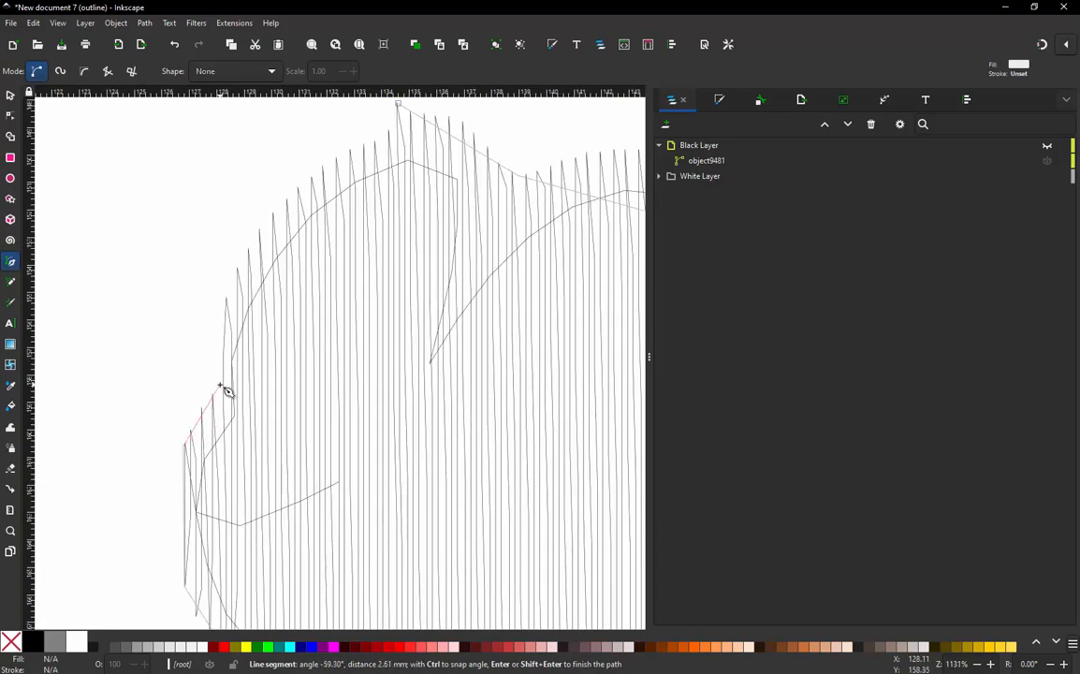
{"action": "left_click", "coordinate": [228, 348]}
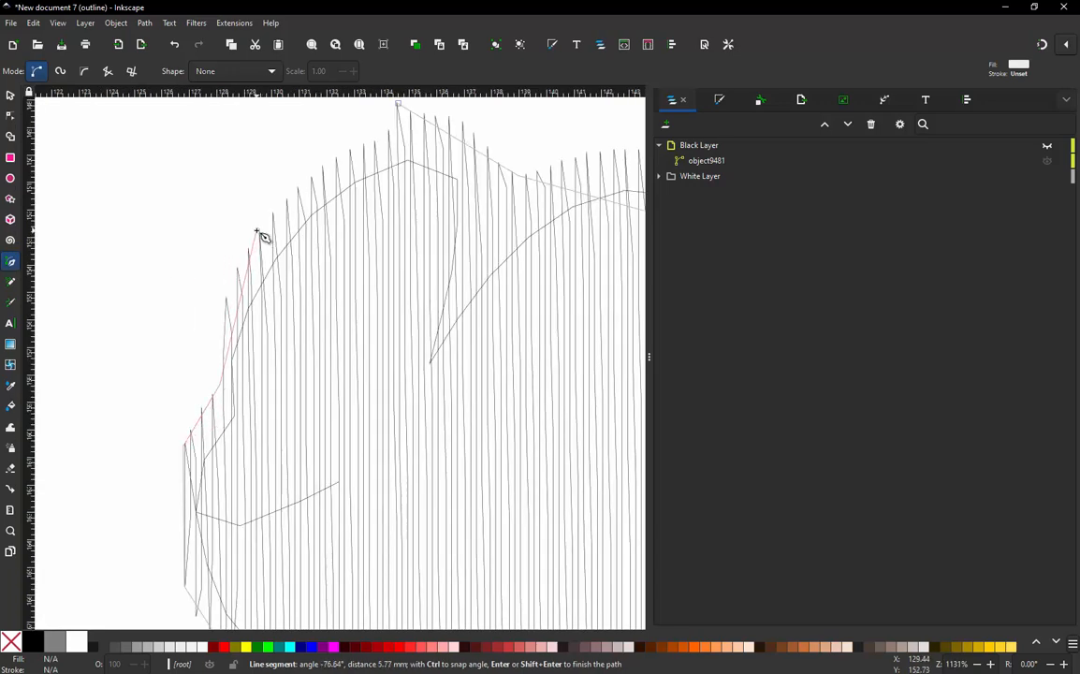
{"action": "left_click", "coordinate": [257, 230]}
{"action": "scroll", "coordinate": [301, 330], "scroll_direction": "down", "scroll_amount": 2}
{"action": "scroll", "coordinate": [352, 216], "scroll_direction": "up", "scroll_amount": 2}
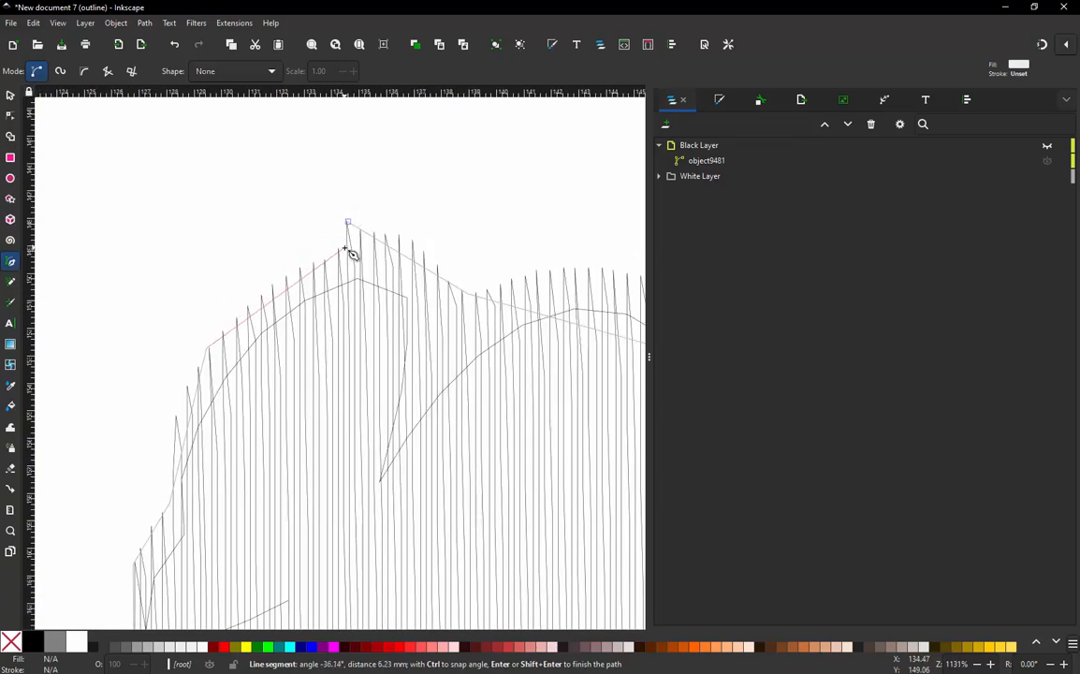
{"action": "left_click", "coordinate": [348, 225]}
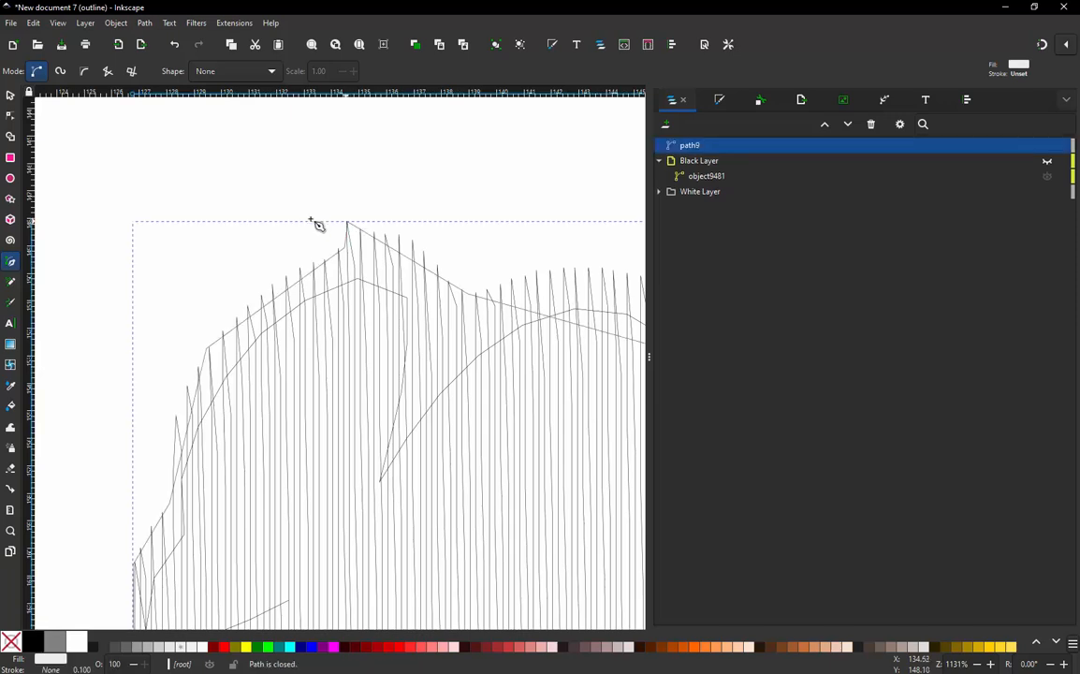
Step: With the Node tool, bend the two upper-left segments of the new path outward to follow the stitch ends
{"action": "scroll", "coordinate": [306, 224], "scroll_direction": "down", "scroll_amount": 3}
{"action": "scroll", "coordinate": [290, 248], "scroll_direction": "up", "scroll_amount": 2}
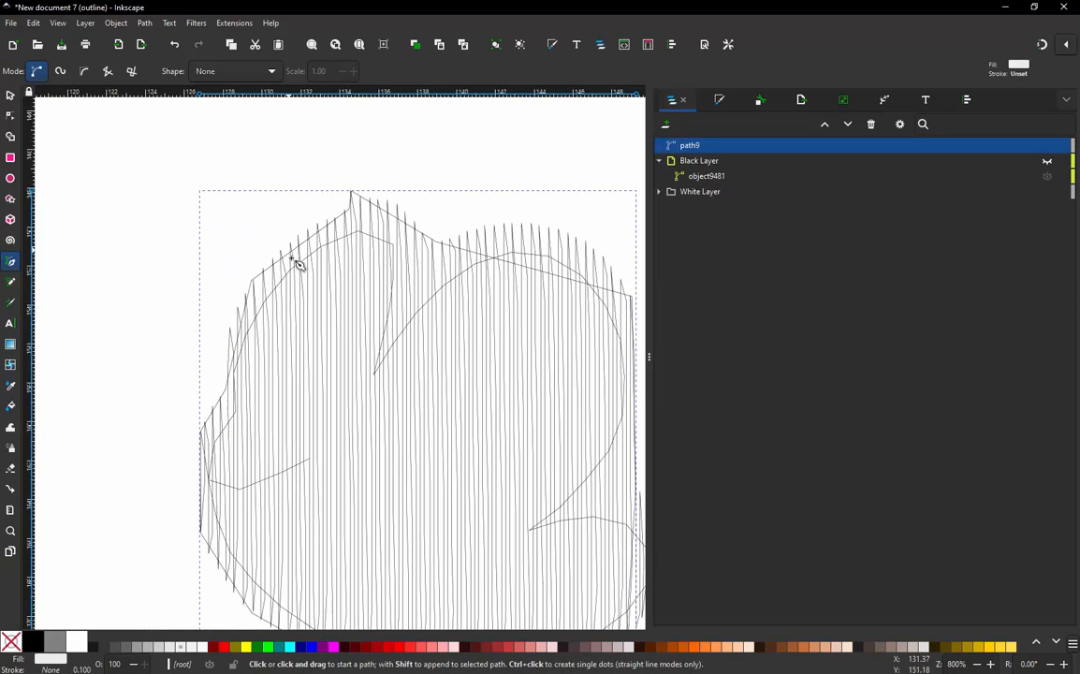
{"action": "scroll", "coordinate": [209, 347], "scroll_direction": "down", "scroll_amount": 1}
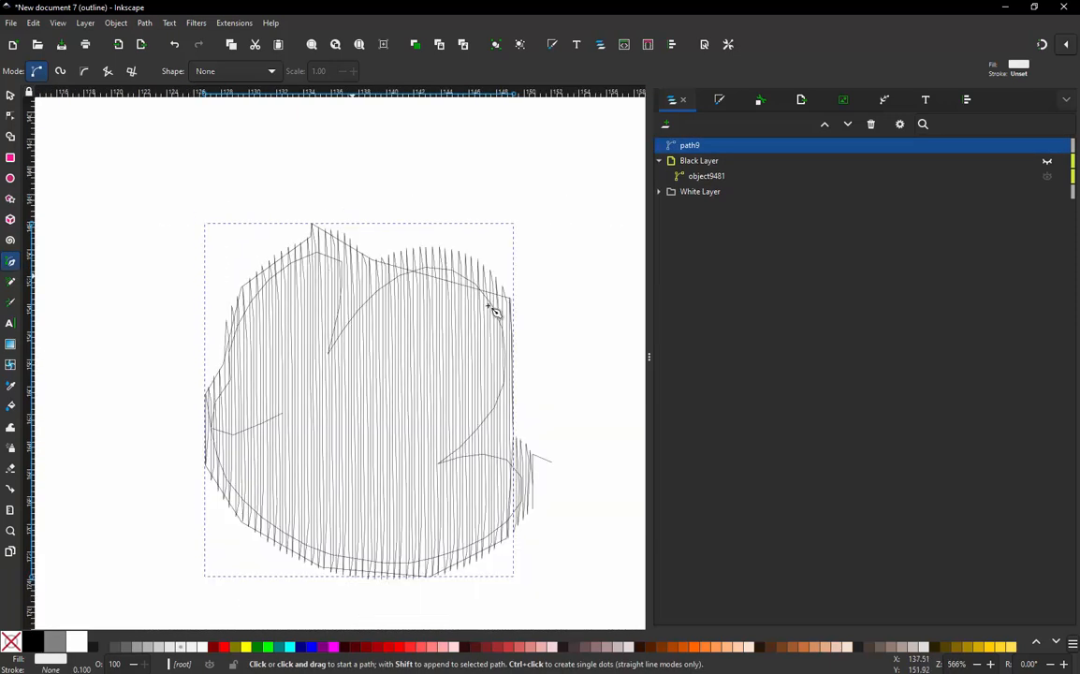
{"action": "key", "text": "n"}
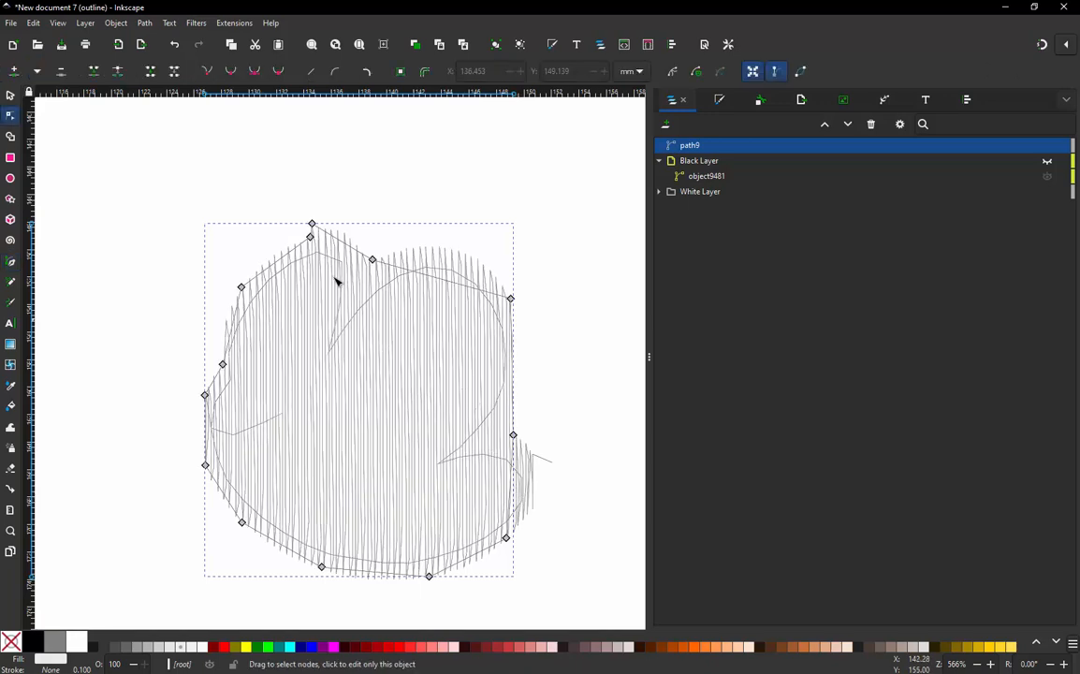
{"action": "scroll", "coordinate": [269, 243], "scroll_direction": "up", "scroll_amount": 3}
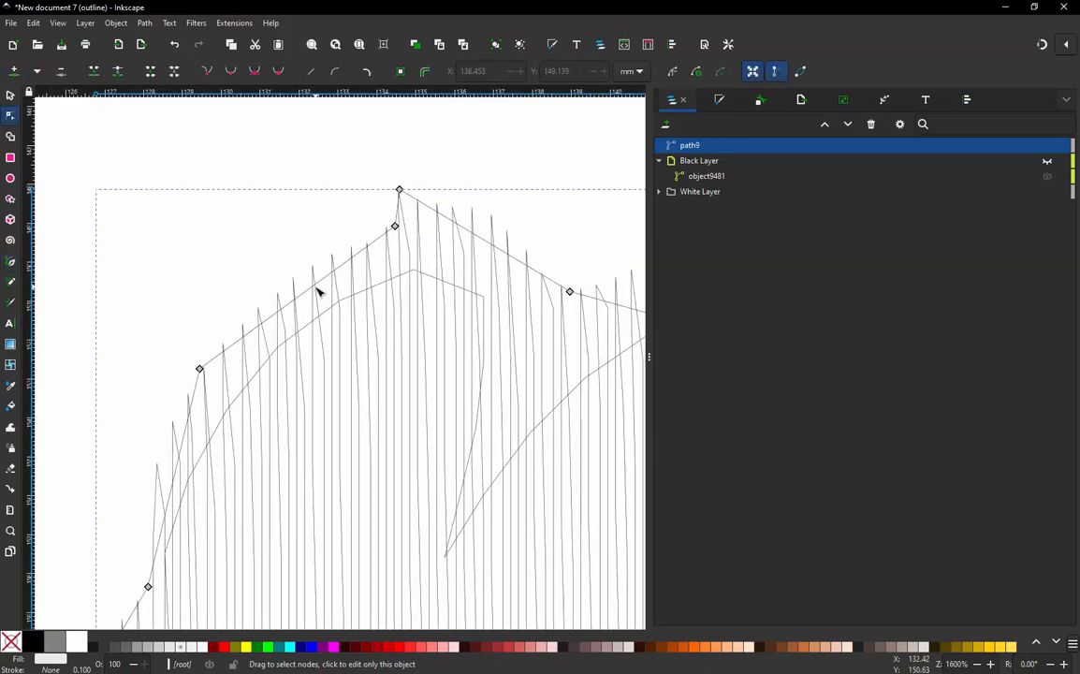
{"action": "left_click_drag", "start_coordinate": [310, 289], "coordinate": [292, 285]}
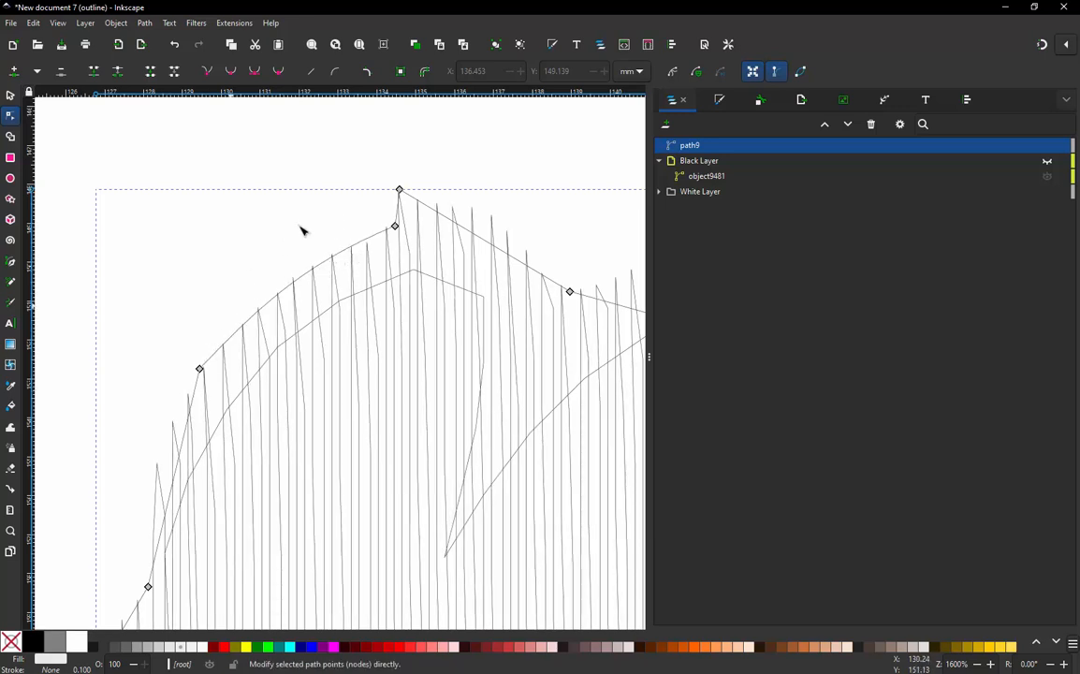
{"action": "scroll", "coordinate": [306, 224], "scroll_direction": "down", "scroll_amount": 2}
{"action": "scroll", "coordinate": [198, 367], "scroll_direction": "up", "scroll_amount": 2}
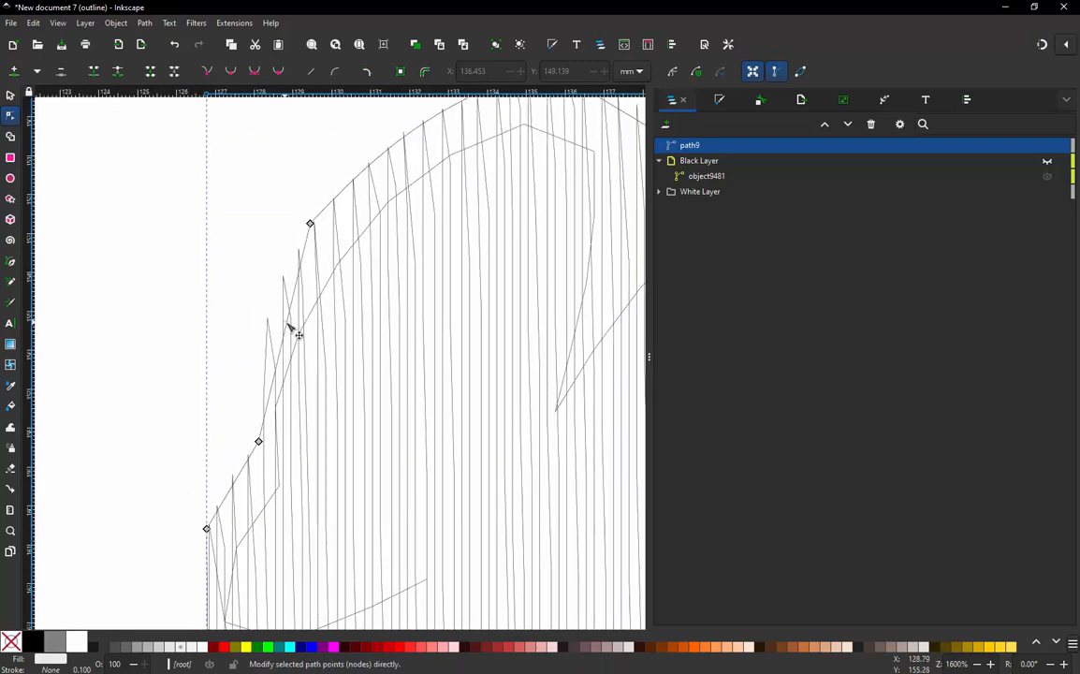
{"action": "left_click_drag", "start_coordinate": [280, 311], "coordinate": [269, 333]}
{"action": "scroll", "coordinate": [282, 268], "scroll_direction": "down", "scroll_amount": 2}
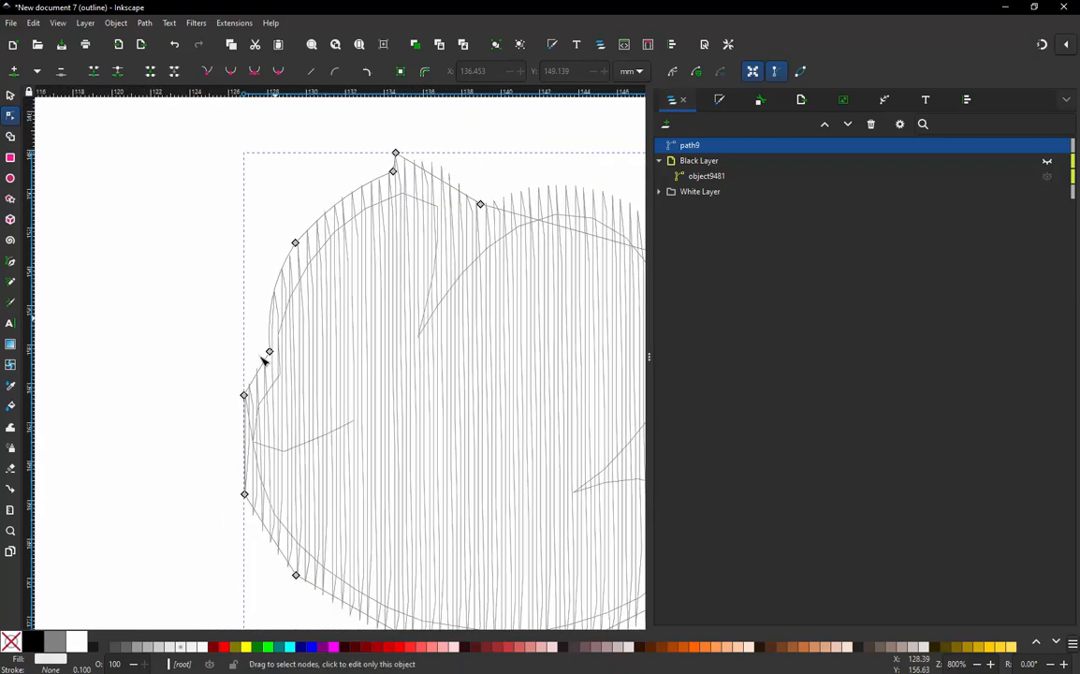
Step: Bend the short left segment and the lower-left segment of the path into curves along the stitch ends
{"action": "scroll", "coordinate": [251, 379], "scroll_direction": "up", "scroll_amount": 2}
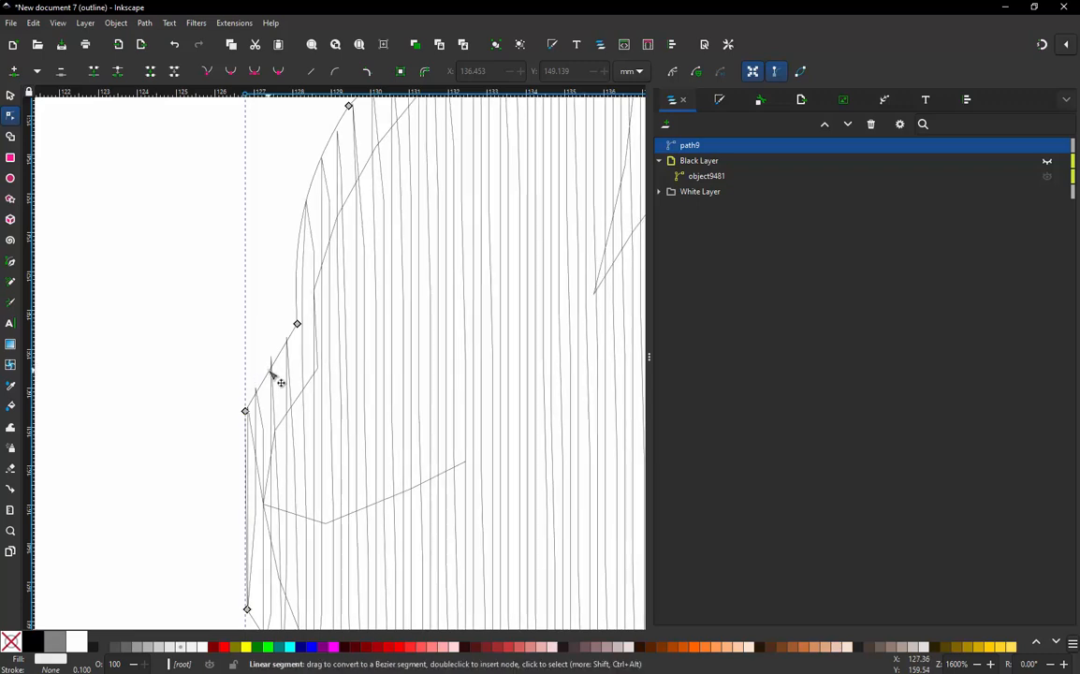
{"action": "scroll", "coordinate": [272, 301], "scroll_direction": "down", "scroll_amount": 2}
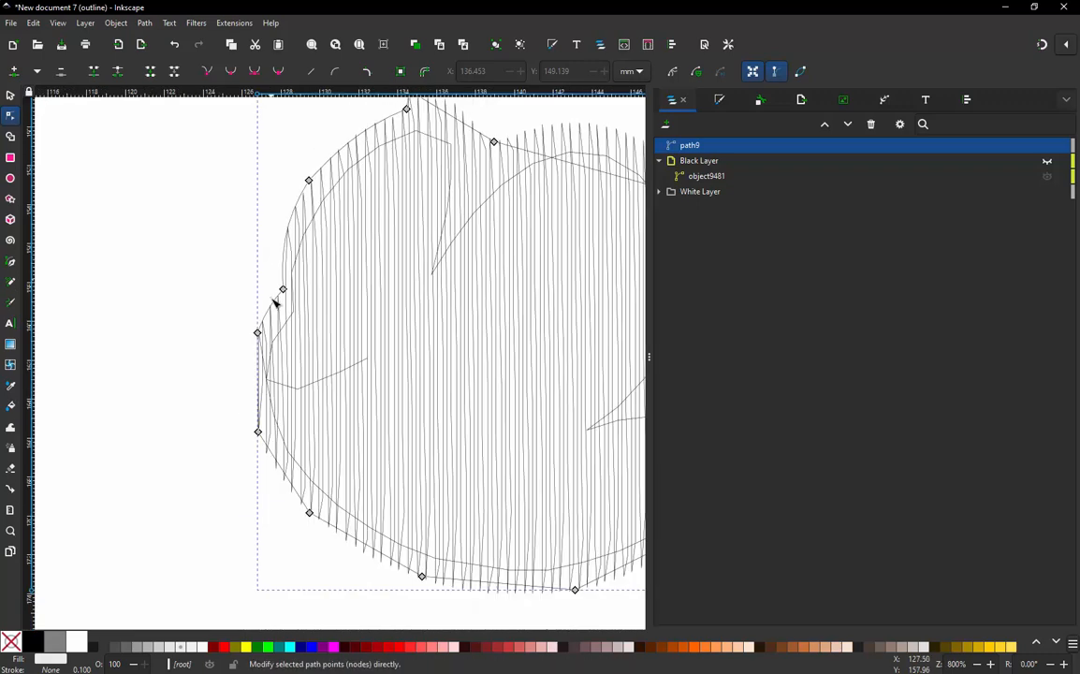
{"action": "scroll", "coordinate": [255, 415], "scroll_direction": "up", "scroll_amount": 1}
{"action": "scroll", "coordinate": [265, 396], "scroll_direction": "up", "scroll_amount": 1}
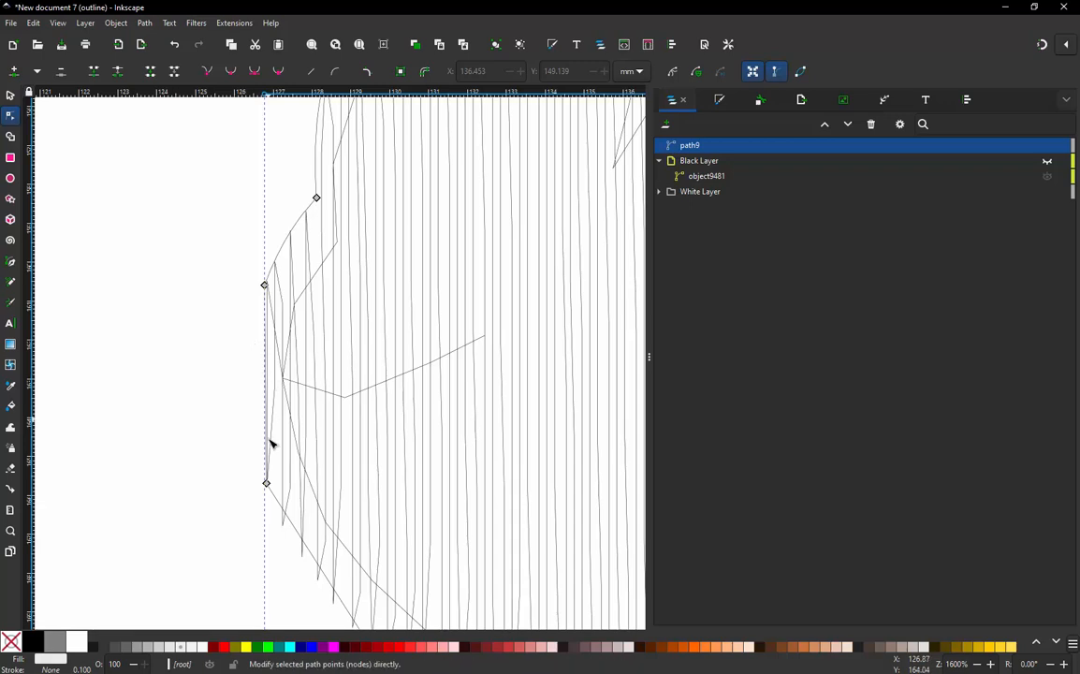
{"action": "scroll", "coordinate": [271, 393], "scroll_direction": "down", "scroll_amount": 1}
{"action": "scroll", "coordinate": [273, 383], "scroll_direction": "down", "scroll_amount": 2}
{"action": "scroll", "coordinate": [272, 405], "scroll_direction": "up", "scroll_amount": 3}
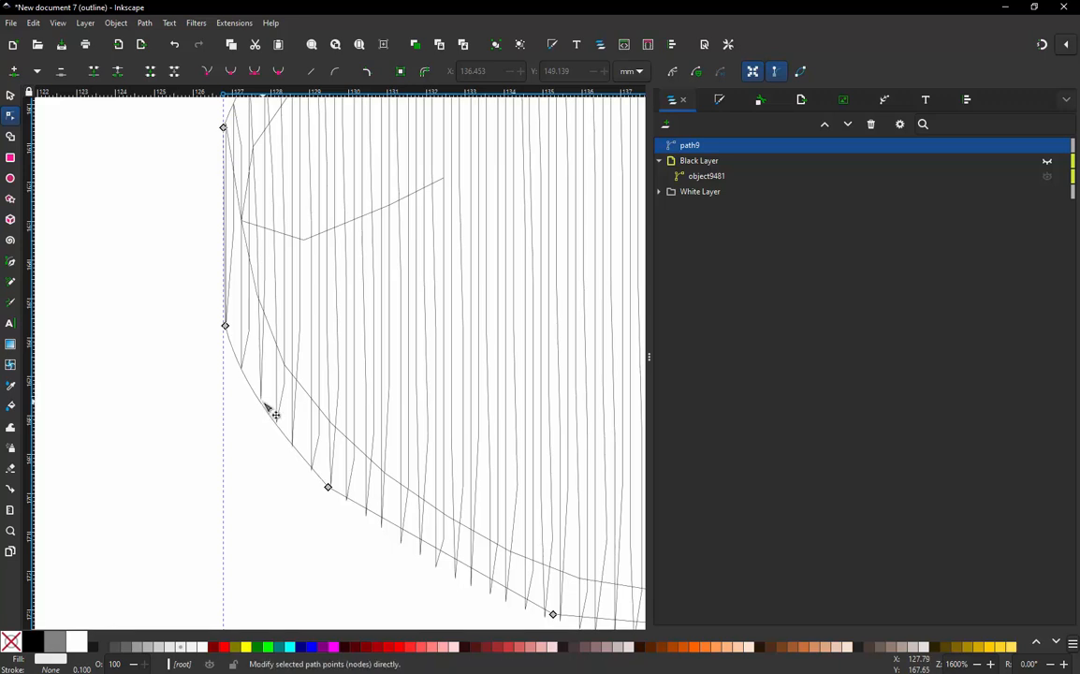
Step: Try reshaping the lower-left curve by moving its end node's handle outward, and undo the handle change
{"action": "left_click", "coordinate": [328, 489]}
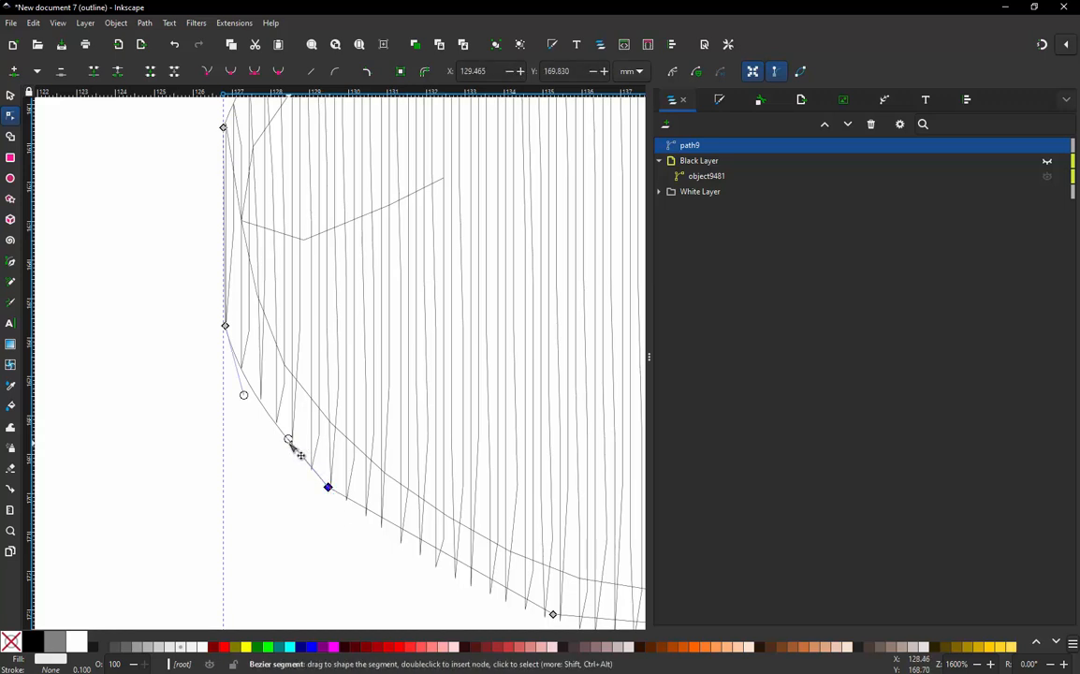
{"action": "left_click_drag", "start_coordinate": [289, 439], "coordinate": [237, 429]}
{"action": "left_click_drag", "start_coordinate": [138, 496], "coordinate": [266, 446]}
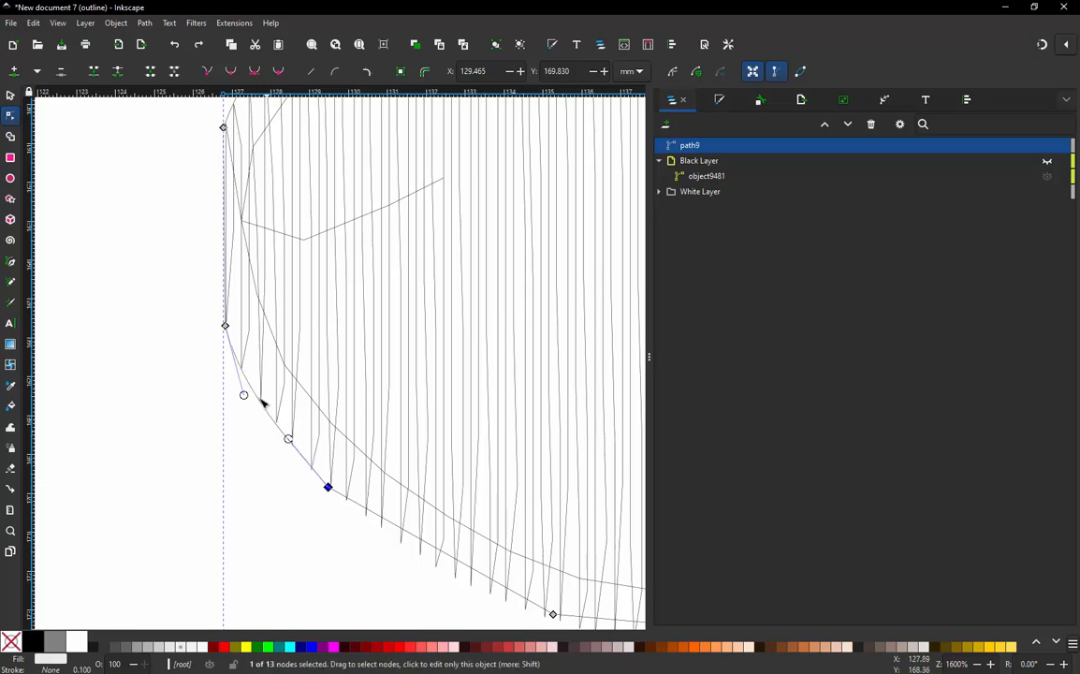
{"action": "scroll", "coordinate": [239, 350], "scroll_direction": "down", "scroll_amount": 2}
{"action": "scroll", "coordinate": [280, 397], "scroll_direction": "up", "scroll_amount": 1}
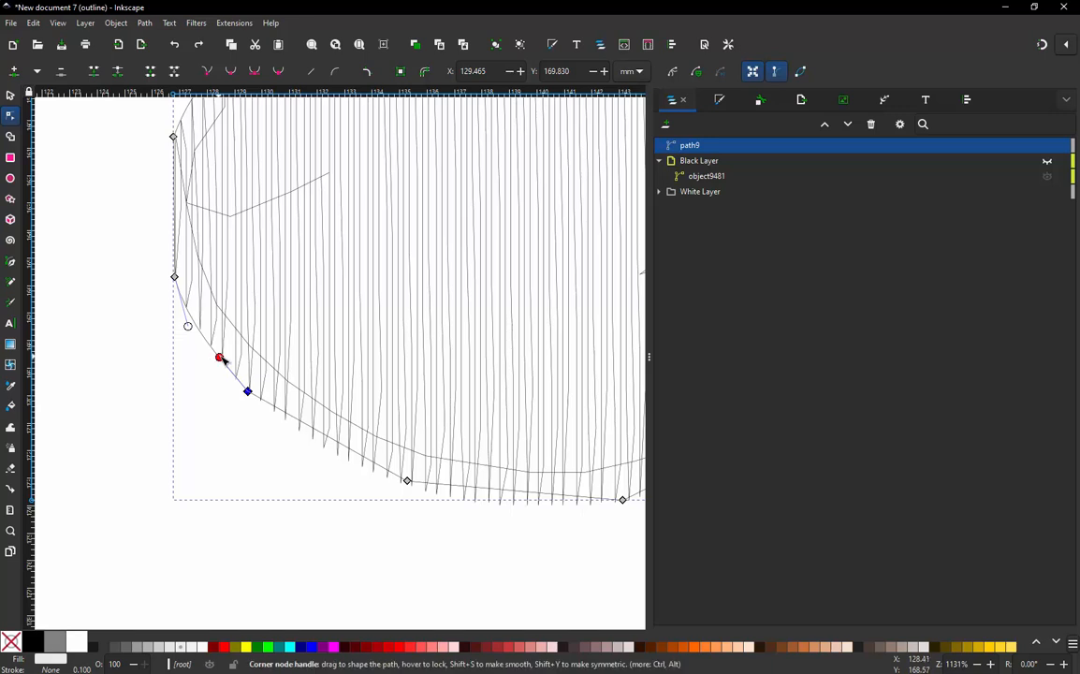
{"action": "left_click_drag", "start_coordinate": [219, 357], "coordinate": [179, 437]}
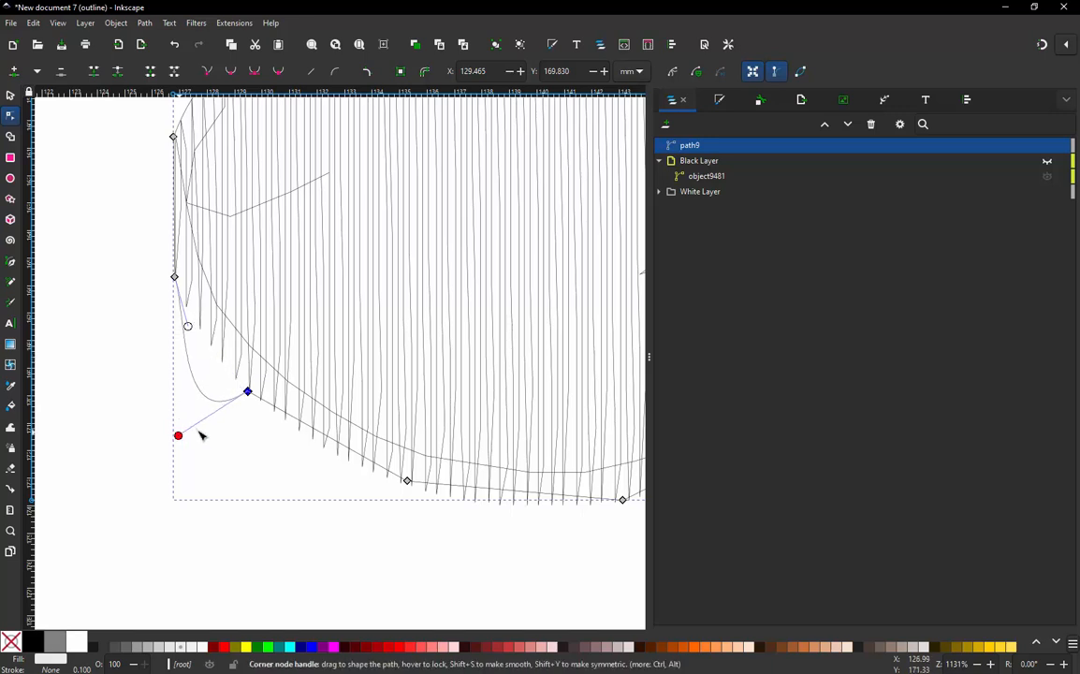
{"action": "key", "text": "ctrl+z"}
Step: Bend the next two segments along the bottom of the path downward so they follow the stitch ends
{"action": "scroll", "coordinate": [336, 480], "scroll_direction": "up", "scroll_amount": 2, "text": "ctrl"}
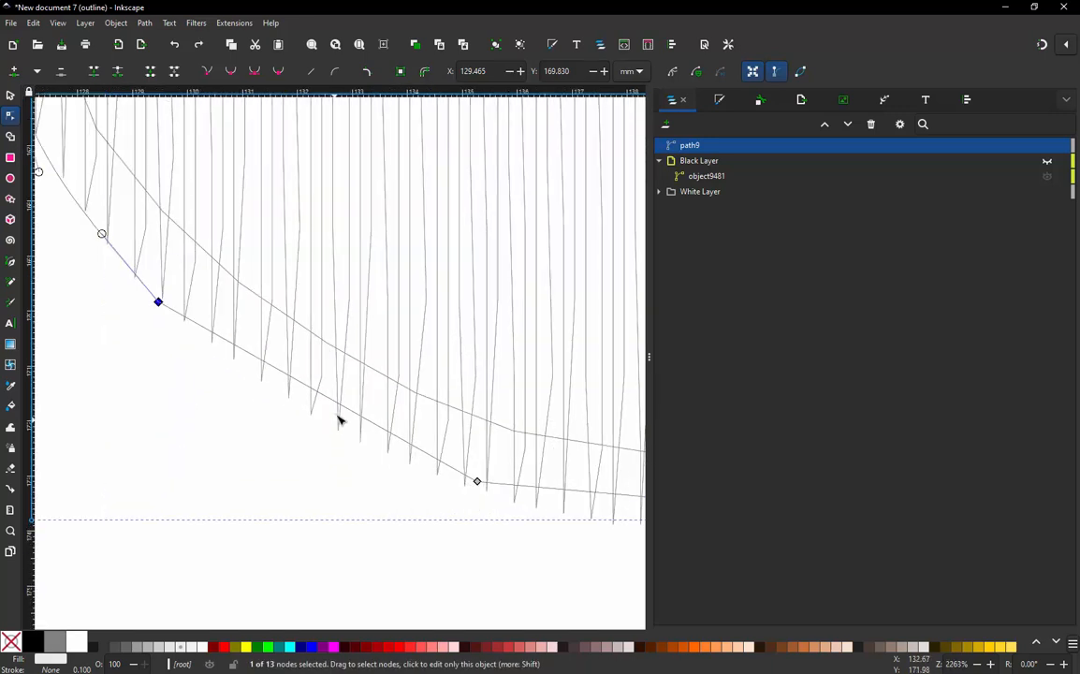
{"action": "left_click_drag", "start_coordinate": [338, 410], "coordinate": [328, 427]}
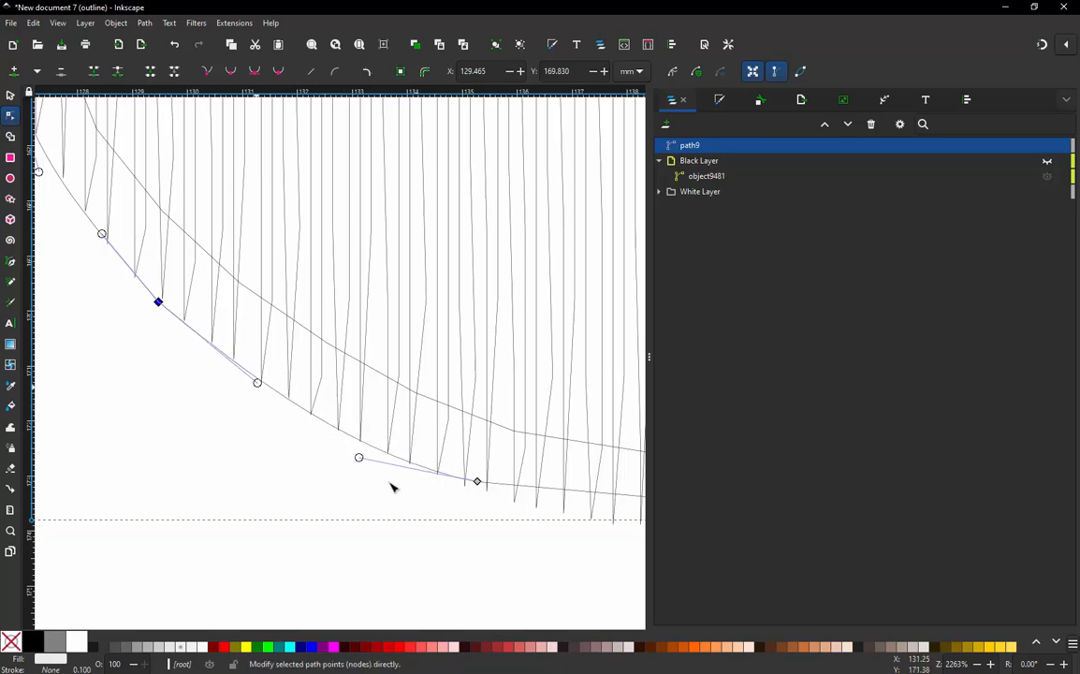
{"action": "scroll", "coordinate": [243, 356], "scroll_direction": "down", "scroll_amount": 2}
{"action": "scroll", "coordinate": [514, 481], "scroll_direction": "up", "scroll_amount": 1}
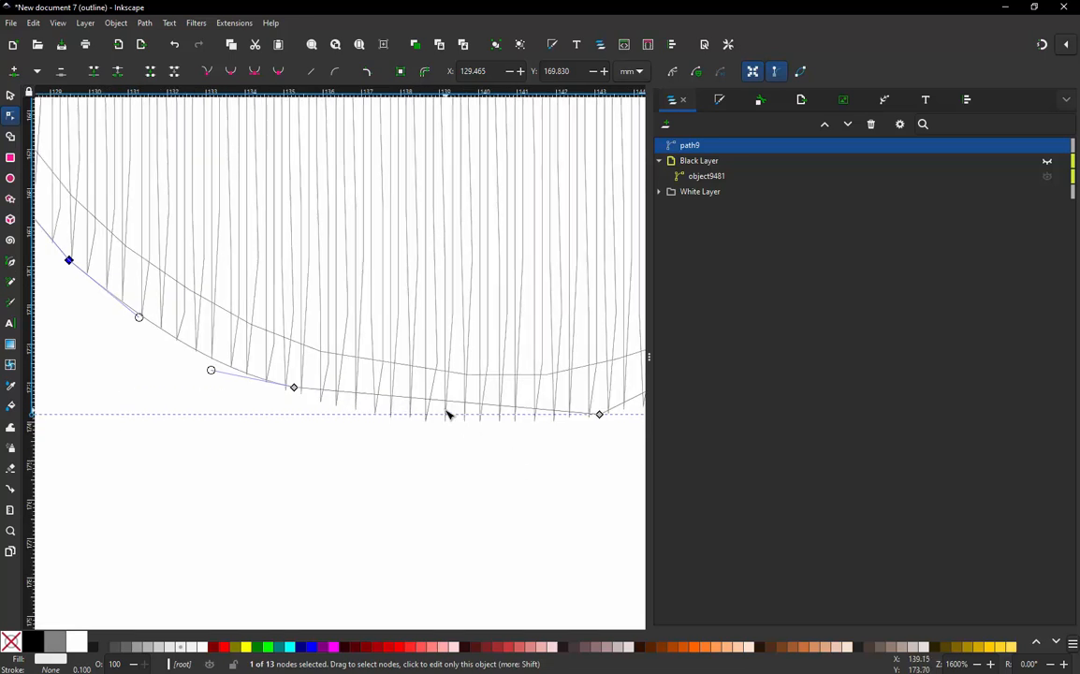
{"action": "scroll", "coordinate": [447, 414], "scroll_direction": "up", "scroll_amount": 1}
{"action": "left_click_drag", "start_coordinate": [433, 399], "coordinate": [421, 436]}
{"action": "scroll", "coordinate": [281, 369], "scroll_direction": "down", "scroll_amount": 1}
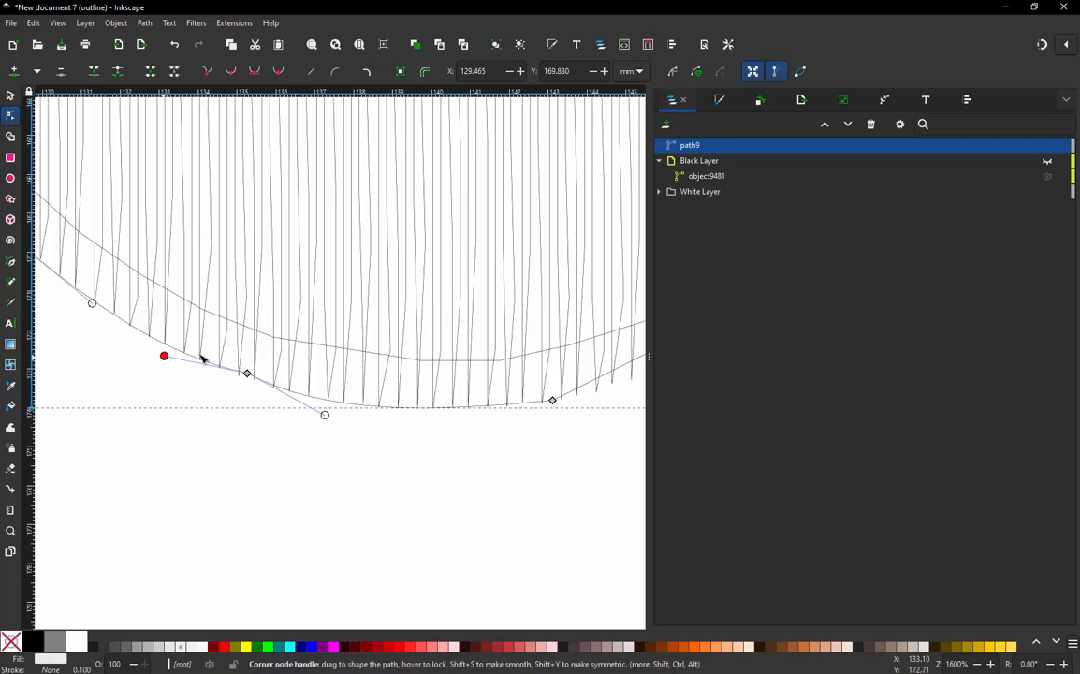
Step: Toggle the display of the path's Bezier handles off and back on
{"action": "left_click", "coordinate": [775, 72]}
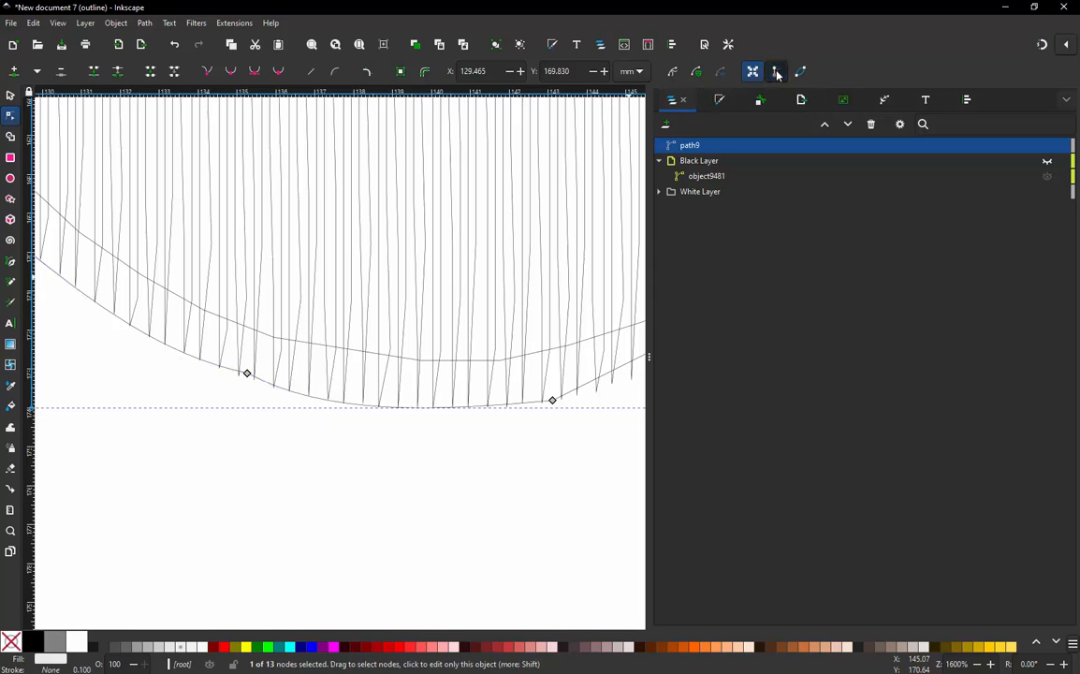
{"action": "left_click", "coordinate": [776, 72]}
{"action": "left_click", "coordinate": [776, 72]}
{"action": "left_click", "coordinate": [776, 72]}
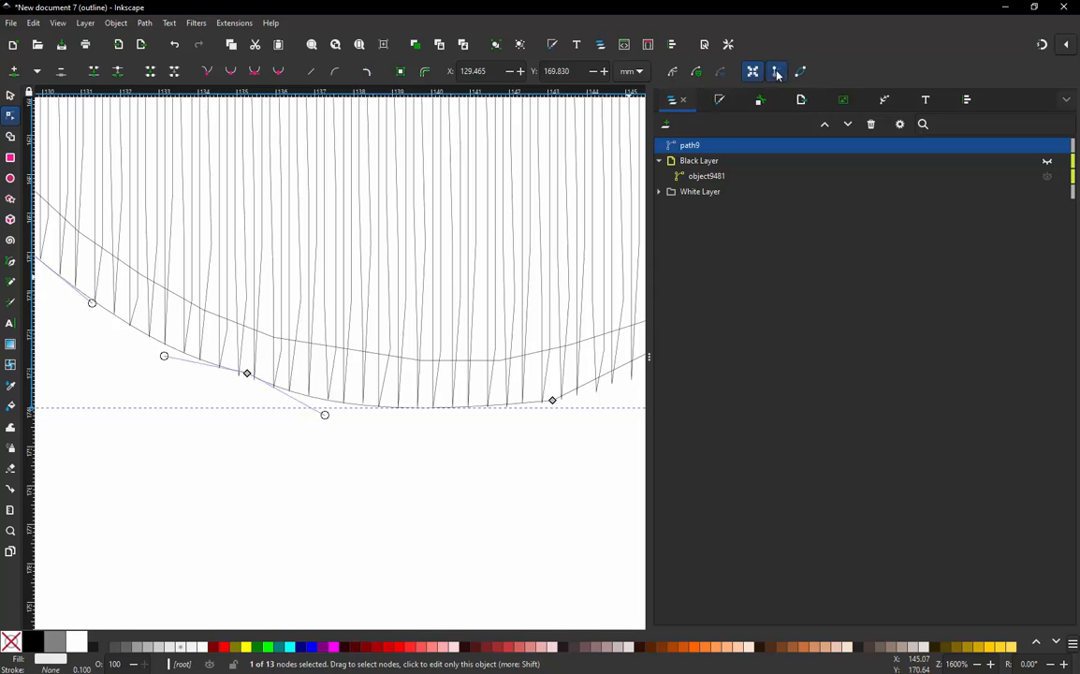
{"action": "left_click", "coordinate": [776, 72]}
{"action": "left_click", "coordinate": [776, 72]}
Step: Move the lower-left bottom node onto the stitch ends and adjust its outgoing handle so the curve hugs them
{"action": "scroll", "coordinate": [249, 387], "scroll_direction": "up", "scroll_amount": 2}
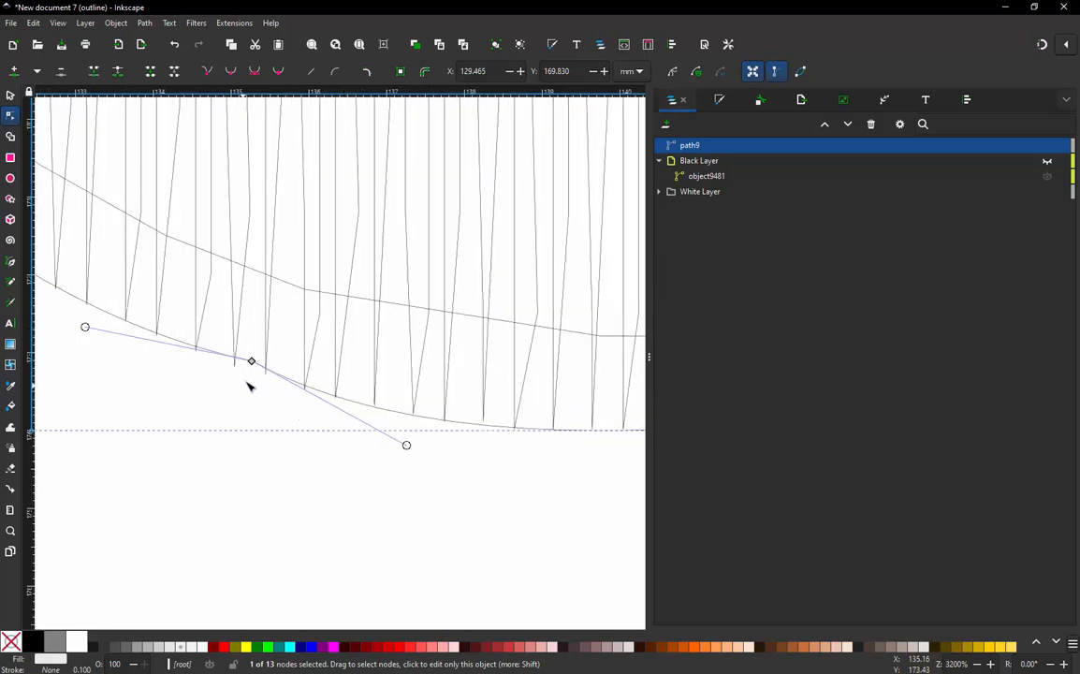
{"action": "scroll", "coordinate": [250, 372], "scroll_direction": "up", "scroll_amount": 2}
{"action": "left_click_drag", "start_coordinate": [260, 360], "coordinate": [254, 366]}
{"action": "scroll", "coordinate": [243, 331], "scroll_direction": "down", "scroll_amount": 2}
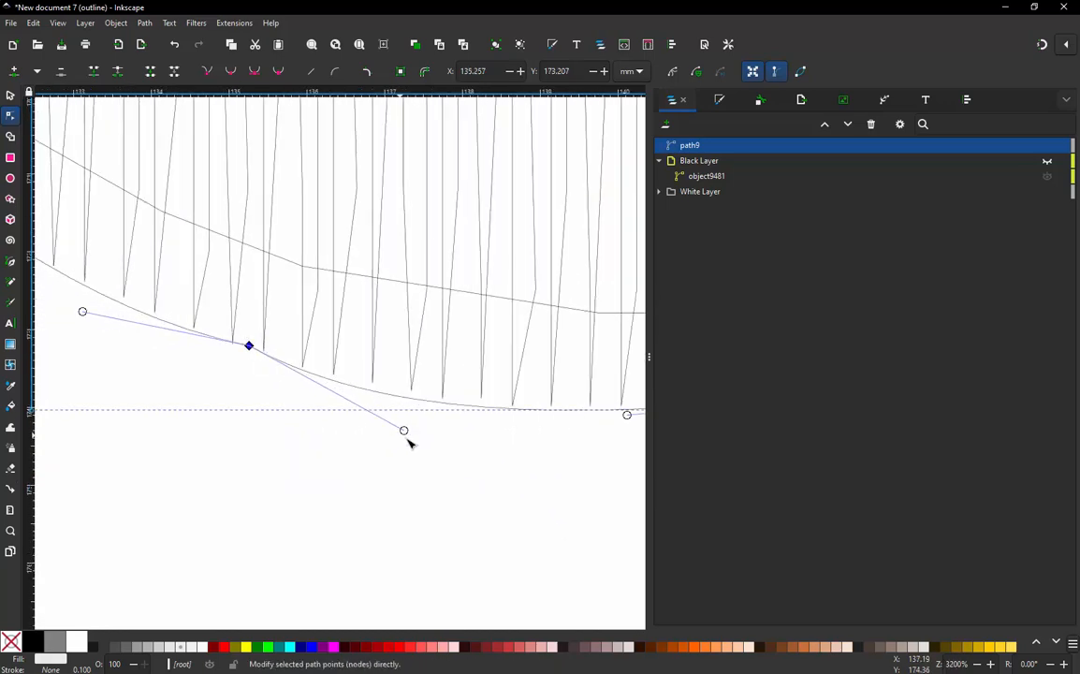
{"action": "left_click_drag", "start_coordinate": [404, 433], "coordinate": [416, 418]}
Step: Fine-tune the bottom segment and bend the lower-right segment outward so both follow the stitch ends
{"action": "scroll", "coordinate": [220, 379], "scroll_direction": "down", "scroll_amount": 3}
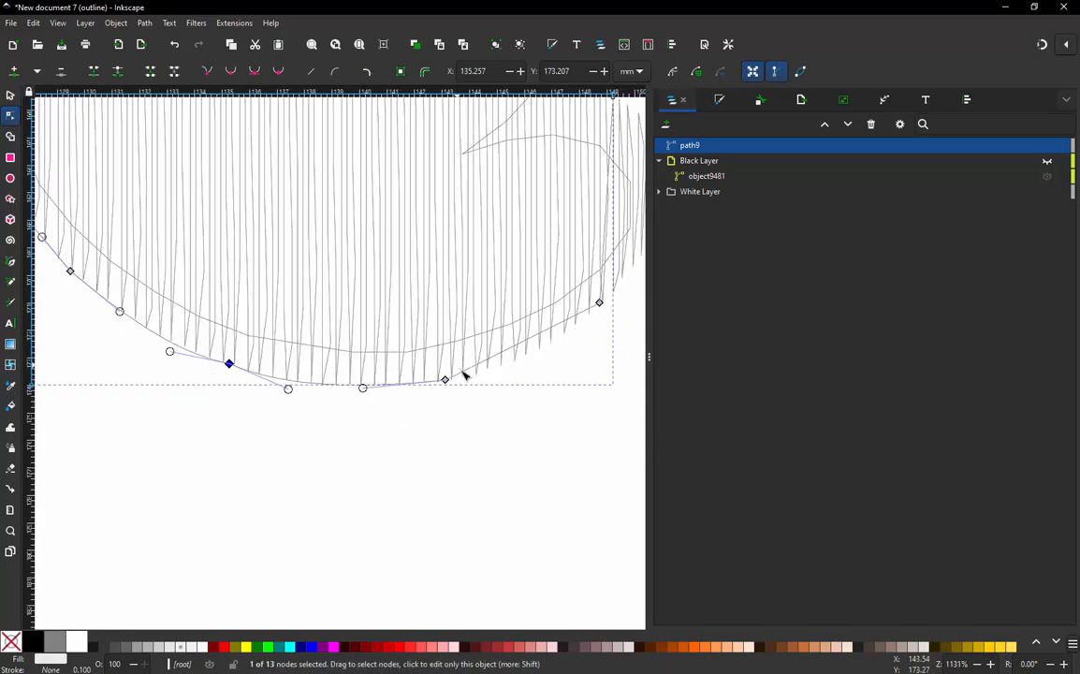
{"action": "scroll", "coordinate": [460, 384], "scroll_direction": "up", "scroll_amount": 3}
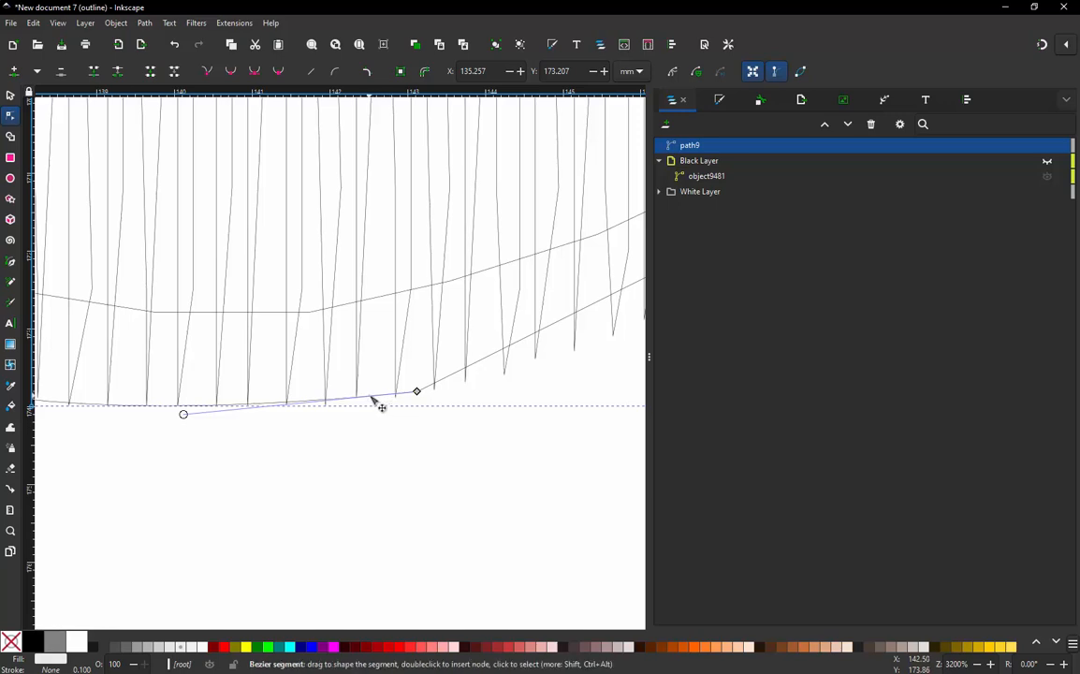
{"action": "left_click_drag", "start_coordinate": [371, 398], "coordinate": [380, 402]}
{"action": "scroll", "coordinate": [274, 415], "scroll_direction": "down", "scroll_amount": 2}
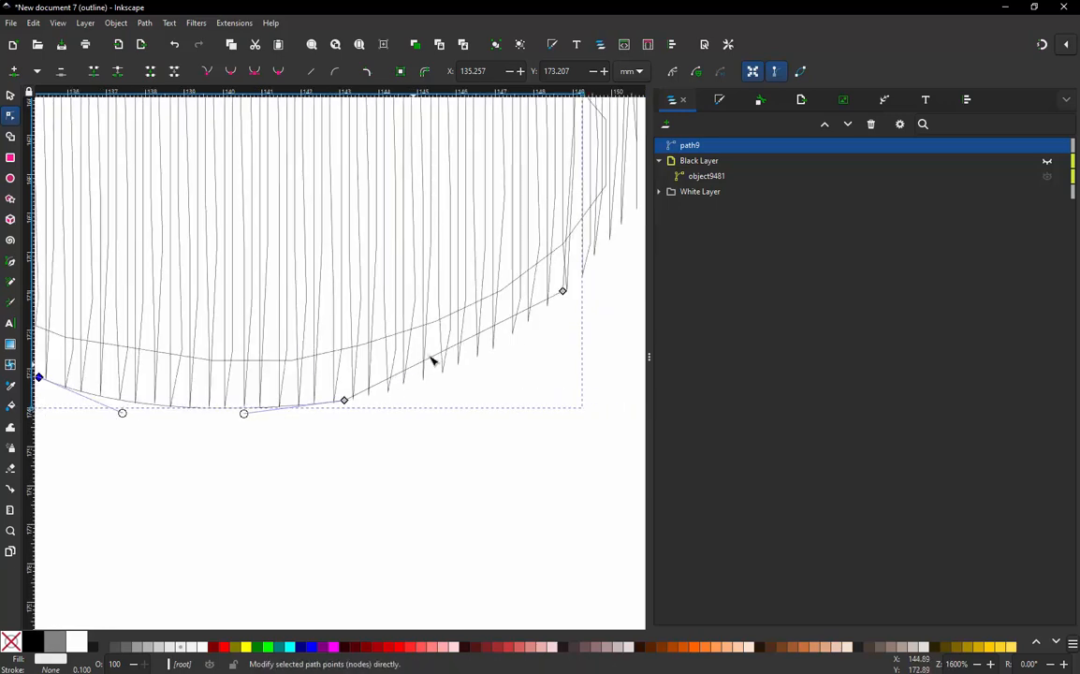
{"action": "scroll", "coordinate": [434, 361], "scroll_direction": "up", "scroll_amount": 2}
{"action": "left_click_drag", "start_coordinate": [494, 367], "coordinate": [497, 375]}
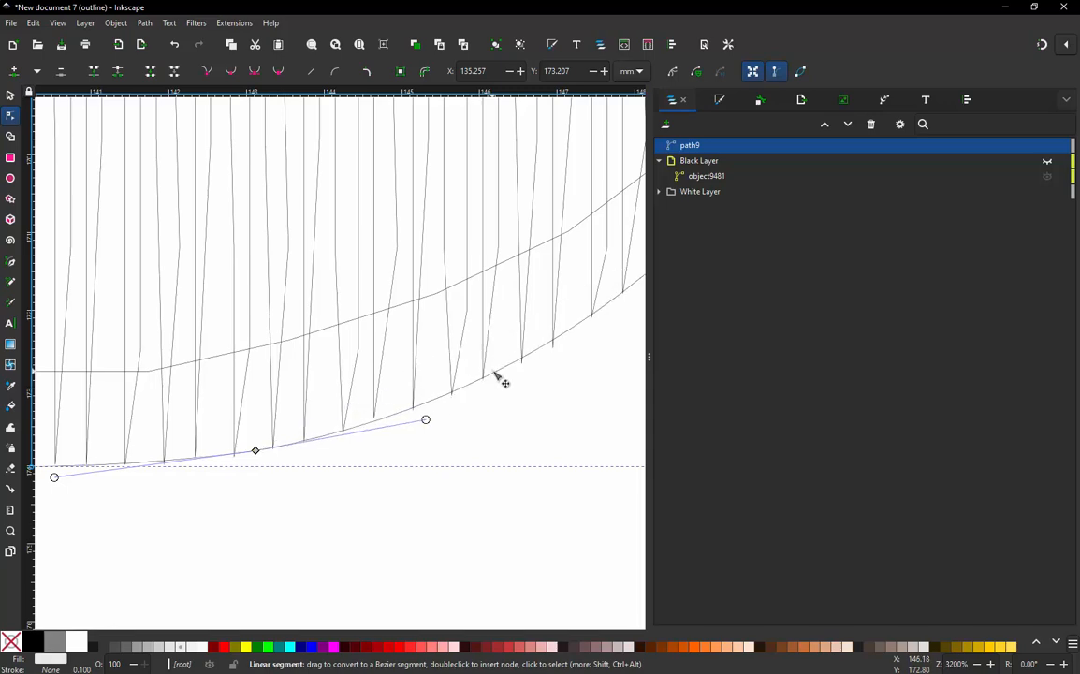
Step: Bend the short lower-right side segment outward around the protruding stitches and insert a node at the outermost stitch's lower end
{"action": "scroll", "coordinate": [275, 434], "scroll_direction": "down", "scroll_amount": 3}
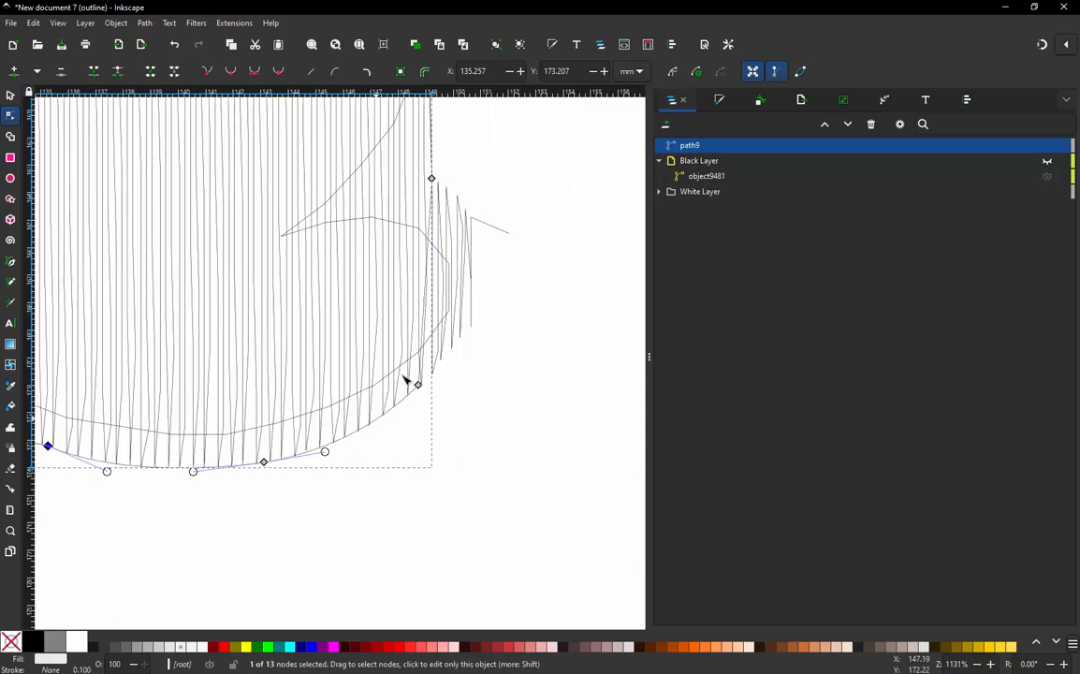
{"action": "scroll", "coordinate": [460, 284], "scroll_direction": "up", "scroll_amount": 1}
{"action": "scroll", "coordinate": [460, 283], "scroll_direction": "up", "scroll_amount": 1}
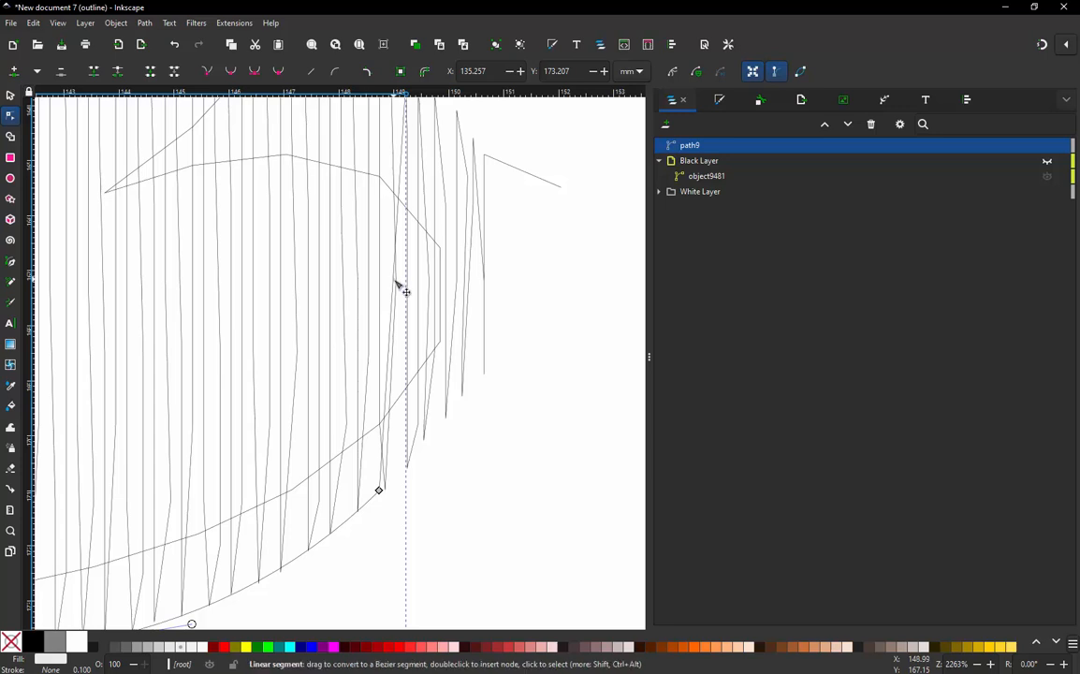
{"action": "left_click_drag", "start_coordinate": [394, 281], "coordinate": [502, 305]}
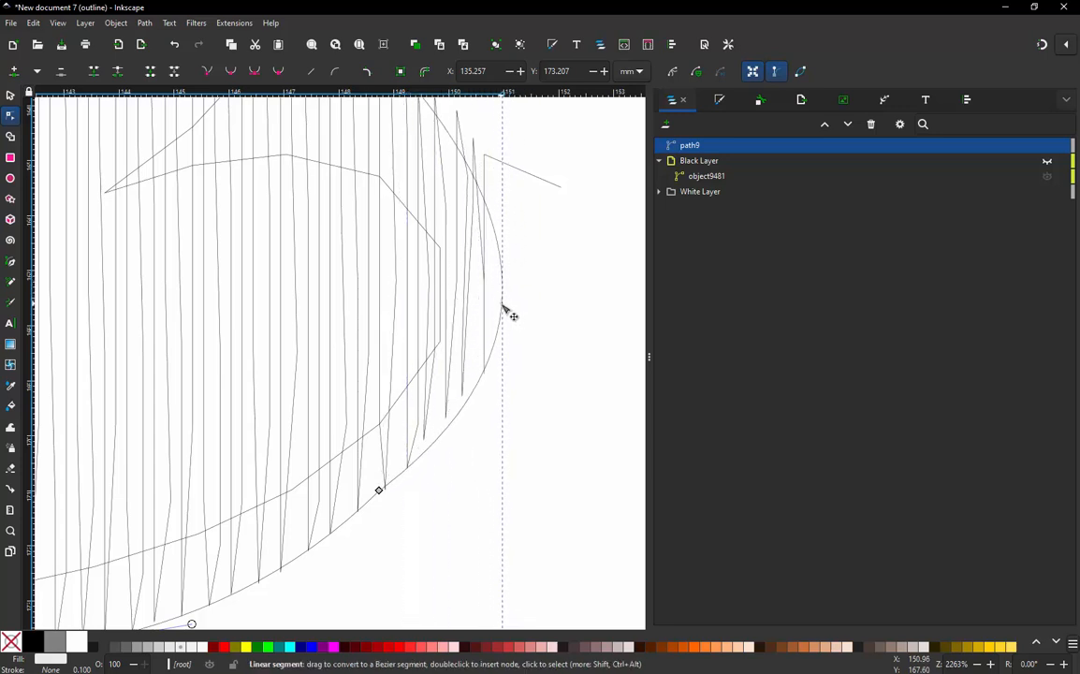
{"action": "double_click", "coordinate": [486, 367]}
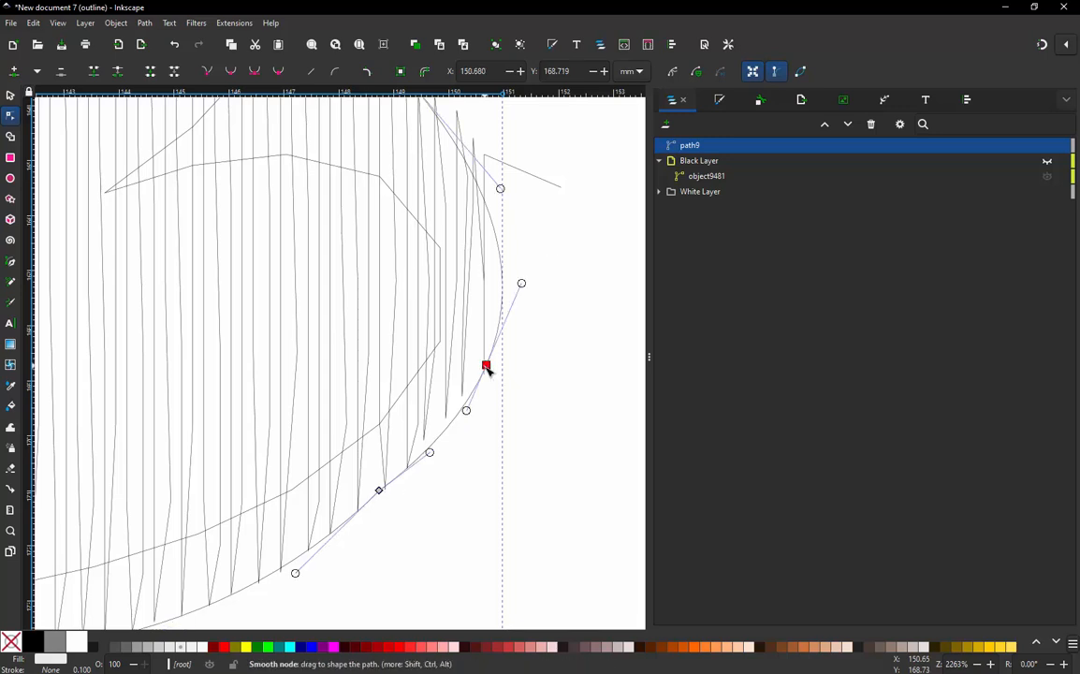
Step: Nudge the inserted node along the outermost stitch, try reshaping the curve with its handle, and undo the handle change
{"action": "left_click_drag", "start_coordinate": [488, 365], "coordinate": [501, 505]}
{"action": "scroll", "coordinate": [429, 490], "scroll_direction": "down", "scroll_amount": 1}
{"action": "scroll", "coordinate": [496, 328], "scroll_direction": "up", "scroll_amount": 1}
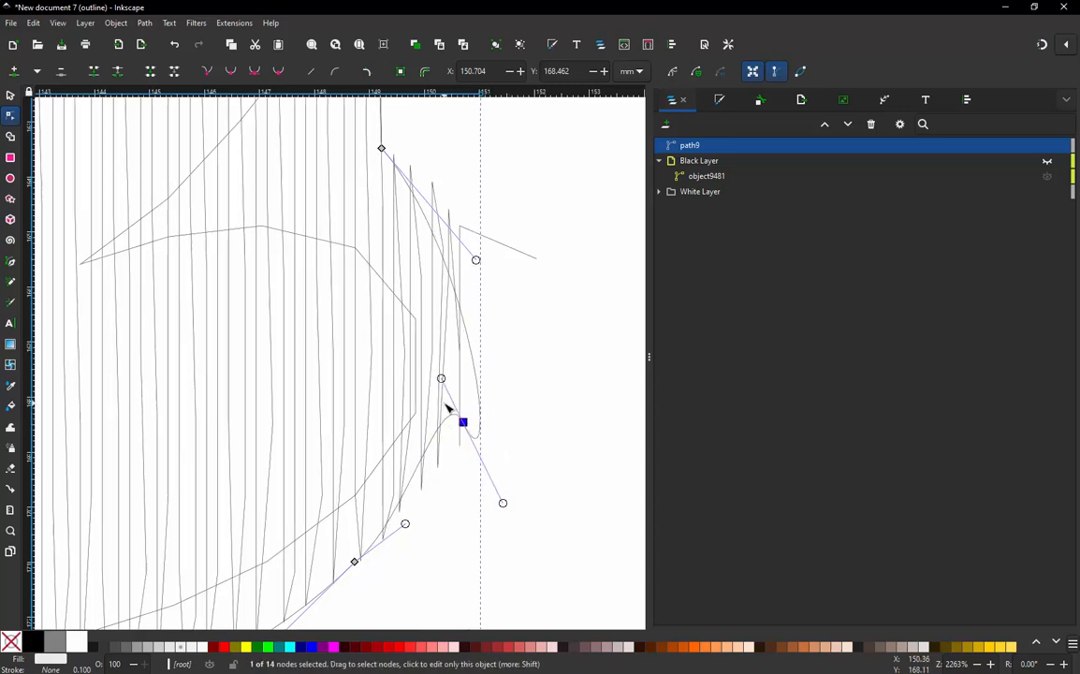
{"action": "key", "text": "ctrl+z"}
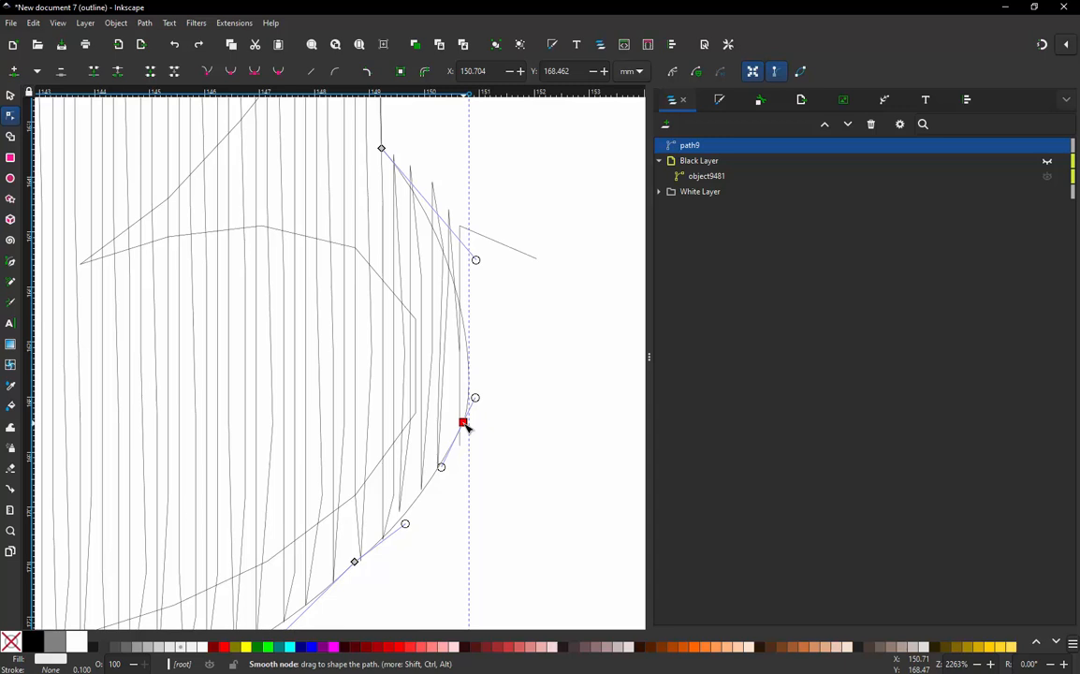
Step: Make the inserted node a corner and adjust the surrounding handles so the right-side bulge follows the stitch ends
{"action": "left_click", "coordinate": [208, 72]}
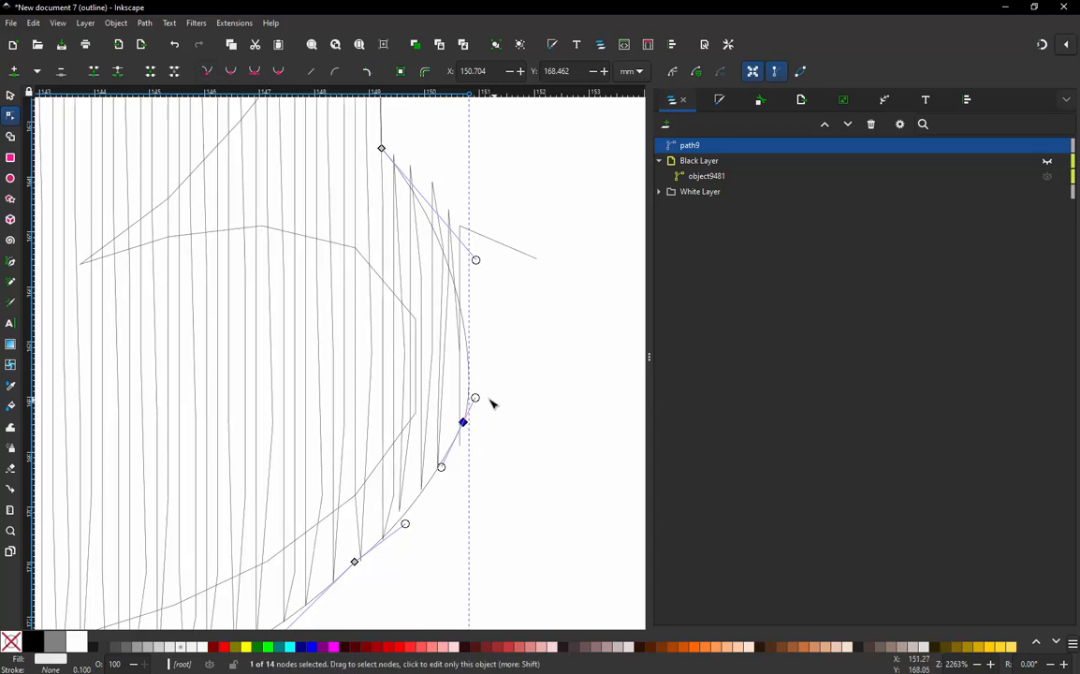
{"action": "left_click_drag", "start_coordinate": [476, 400], "coordinate": [500, 424]}
{"action": "left_click_drag", "start_coordinate": [523, 468], "coordinate": [467, 316]}
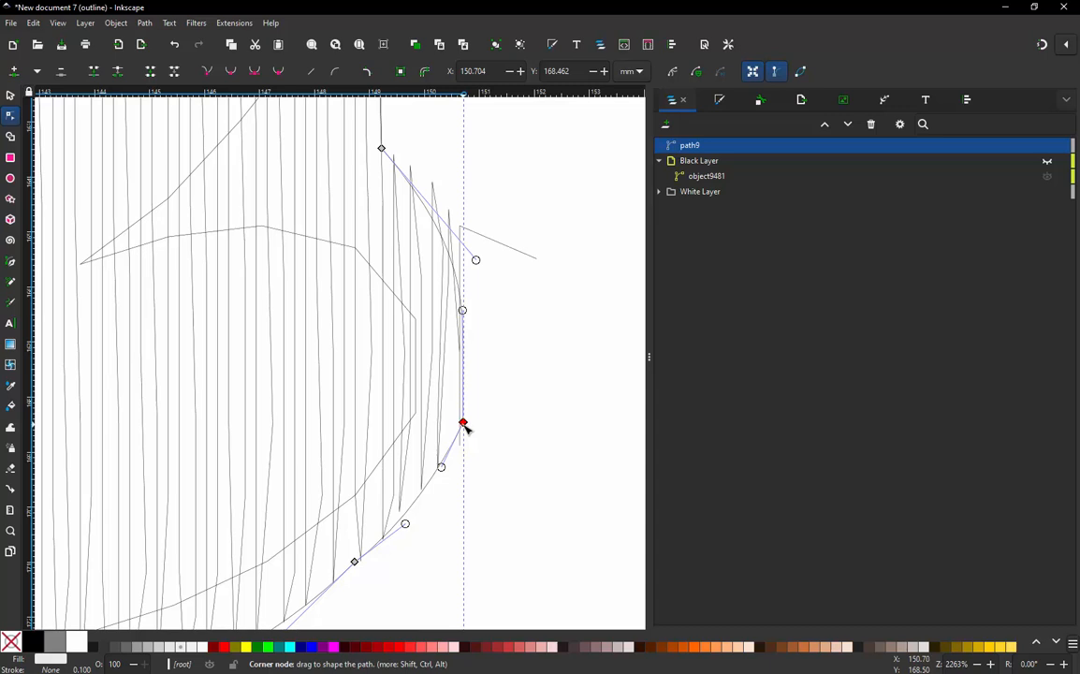
{"action": "left_click", "coordinate": [462, 423]}
{"action": "mouse_move", "coordinate": [441, 467]}
{"action": "left_mouse_down"}
{"action": "mouse_move", "coordinate": [449, 480]}
{"action": "mouse_move", "coordinate": [441, 466]}
{"action": "left_mouse_up"}
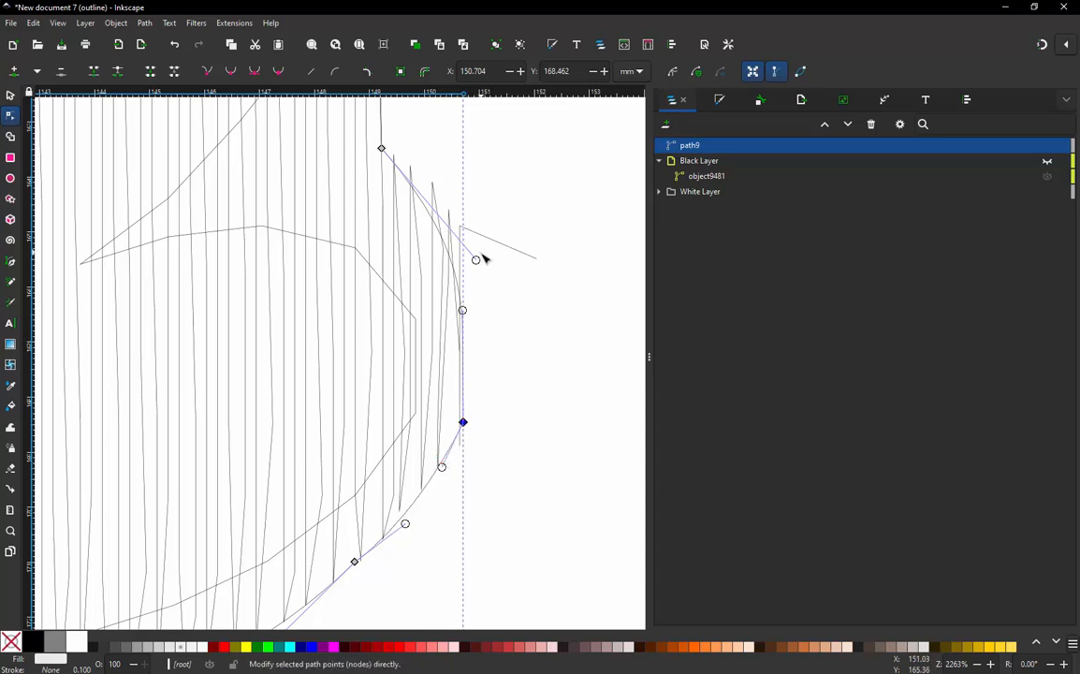
{"action": "left_click_drag", "start_coordinate": [478, 261], "coordinate": [481, 189]}
Step: Bend the two straight segments along the top of the path upward so they follow the stitch ends
{"action": "scroll", "coordinate": [469, 355], "scroll_direction": "down", "scroll_amount": 4}
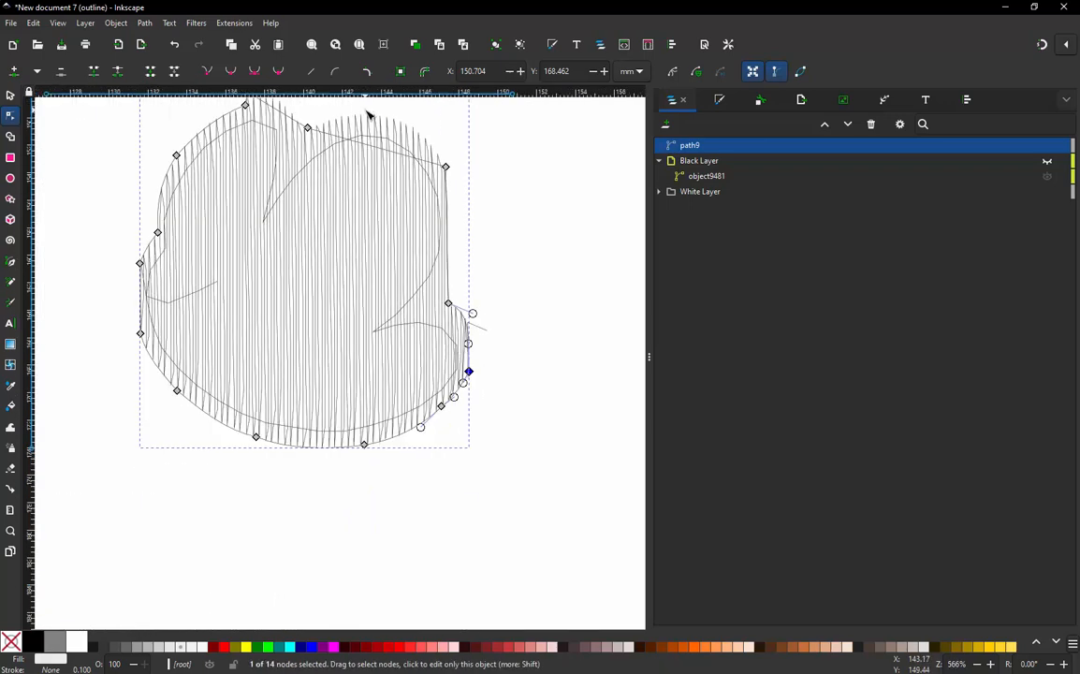
{"action": "scroll", "coordinate": [375, 122], "scroll_direction": "up", "scroll_amount": 1}
{"action": "scroll", "coordinate": [392, 241], "scroll_direction": "up", "scroll_amount": 1}
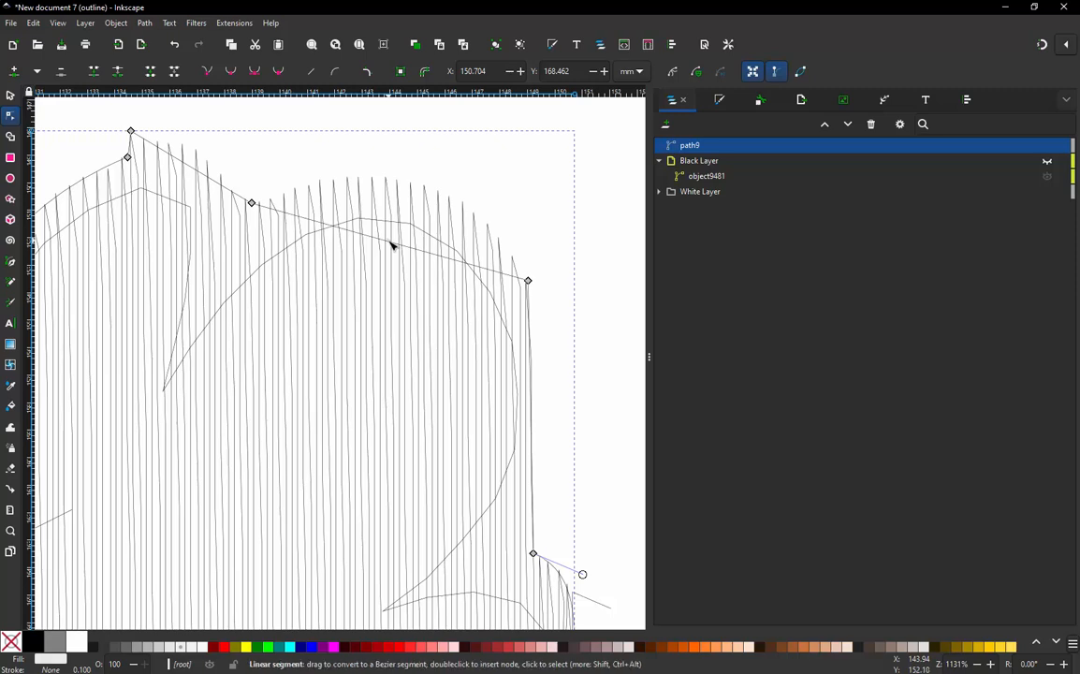
{"action": "left_click_drag", "start_coordinate": [395, 220], "coordinate": [419, 187]}
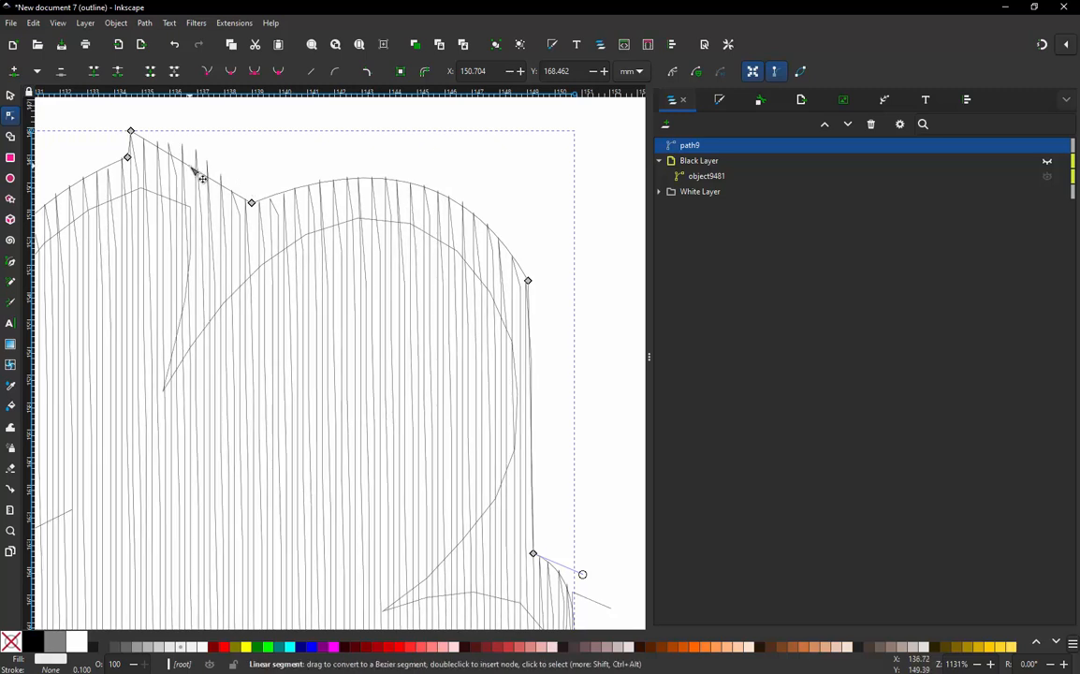
{"action": "left_click_drag", "start_coordinate": [202, 178], "coordinate": [211, 163]}
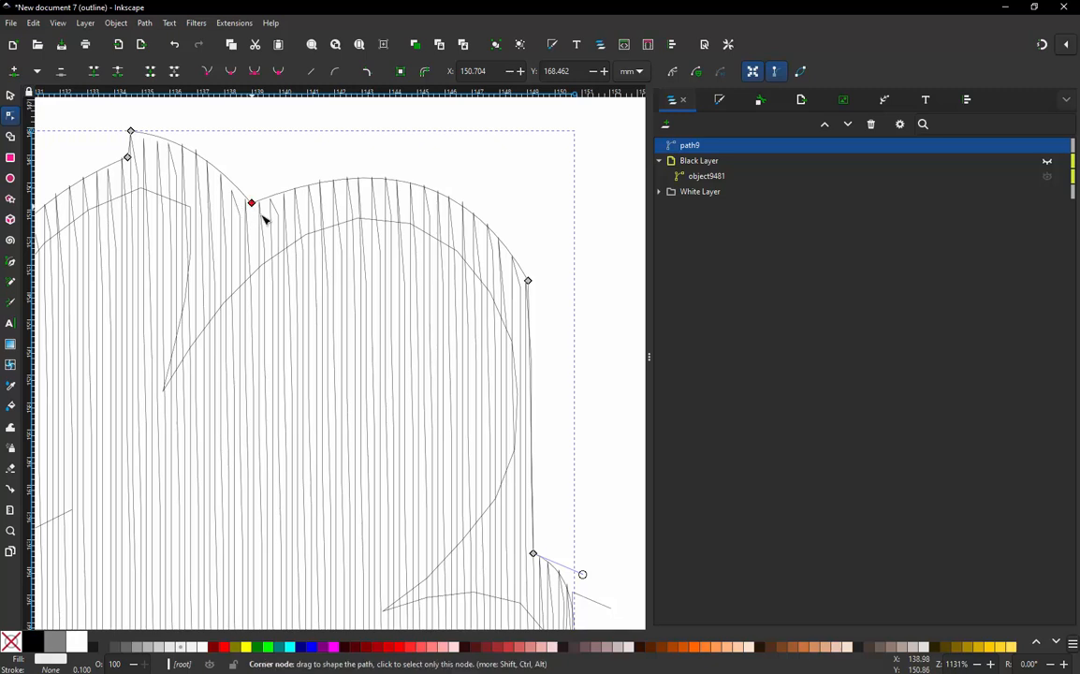
Step: Move path9 into the White Layer and delete the original stitch object object253 from that layer
{"action": "scroll", "coordinate": [346, 262], "scroll_direction": "down", "scroll_amount": 3}
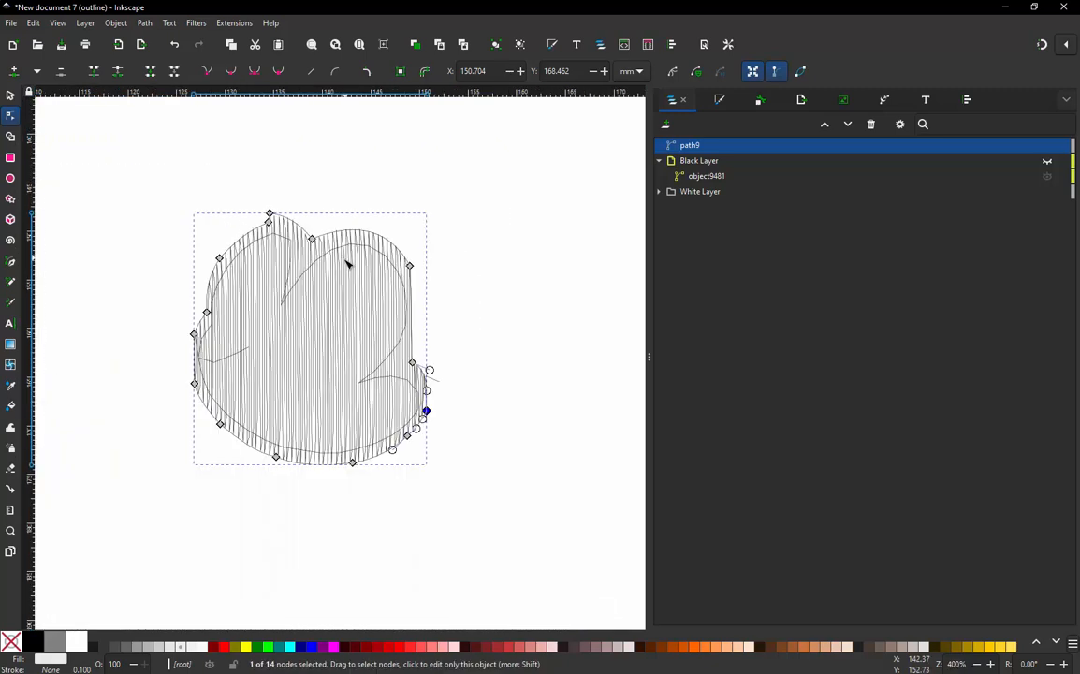
{"action": "left_click", "coordinate": [10, 96]}
{"action": "left_click", "coordinate": [111, 198]}
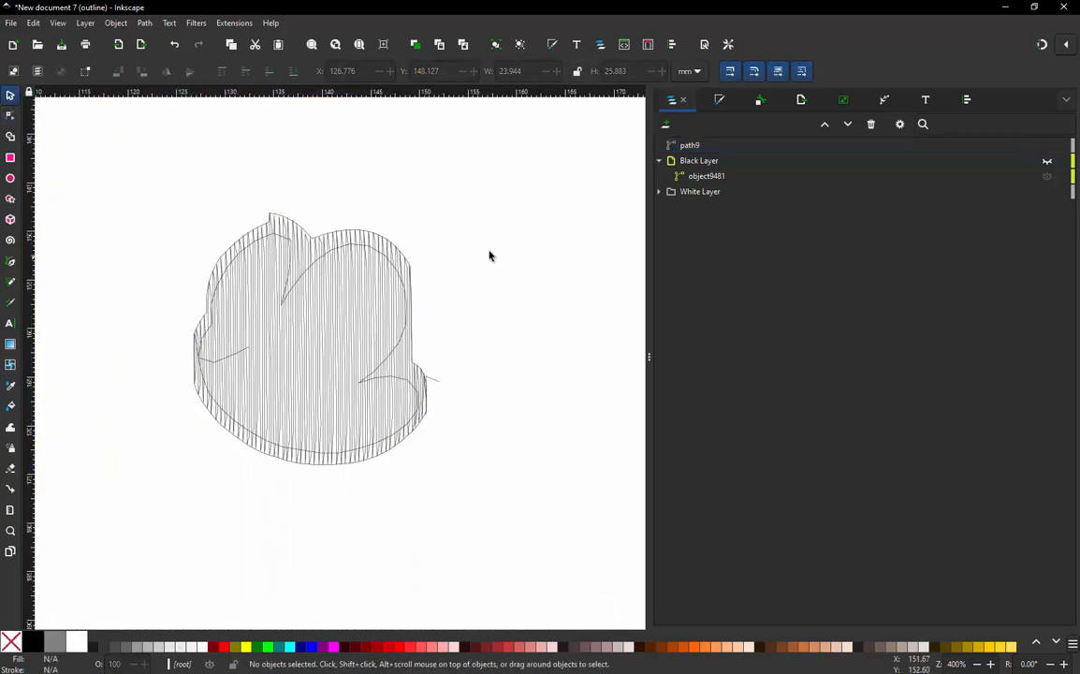
{"action": "left_click", "coordinate": [659, 192]}
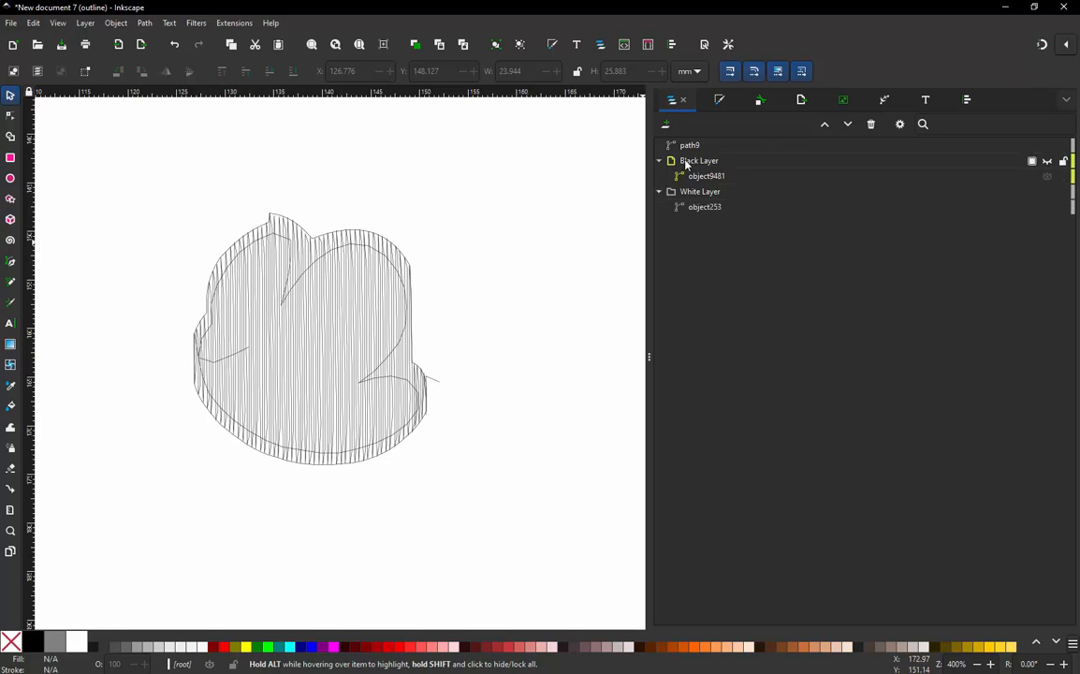
{"action": "left_click_drag", "start_coordinate": [697, 147], "coordinate": [716, 211]}
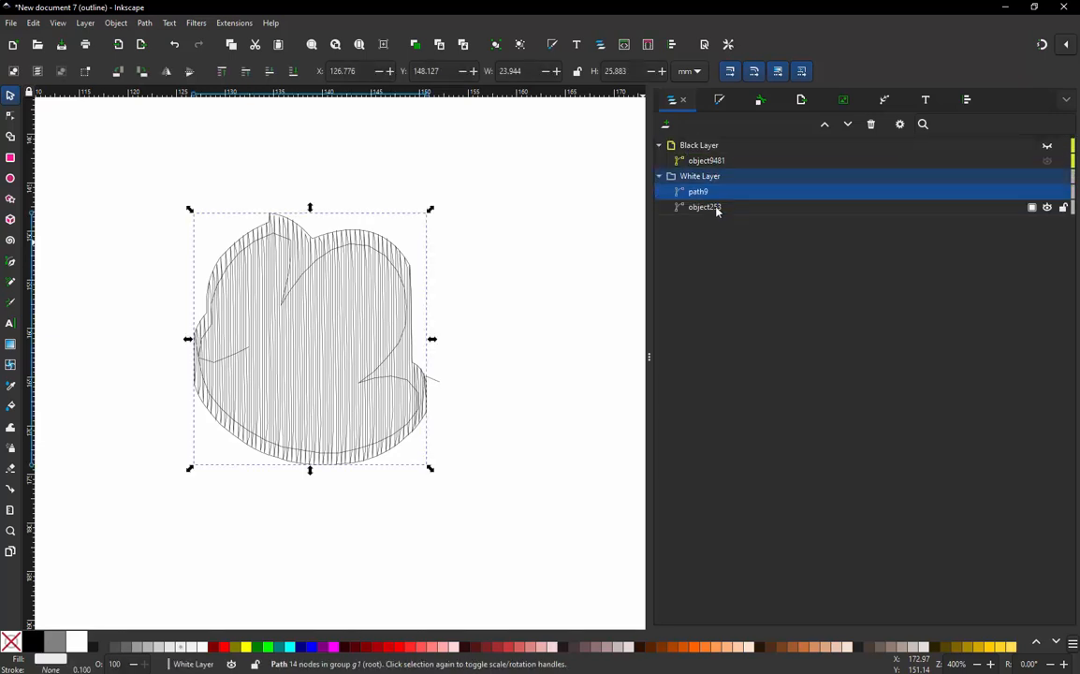
{"action": "left_click", "coordinate": [708, 207]}
{"action": "key", "text": "Delete"}
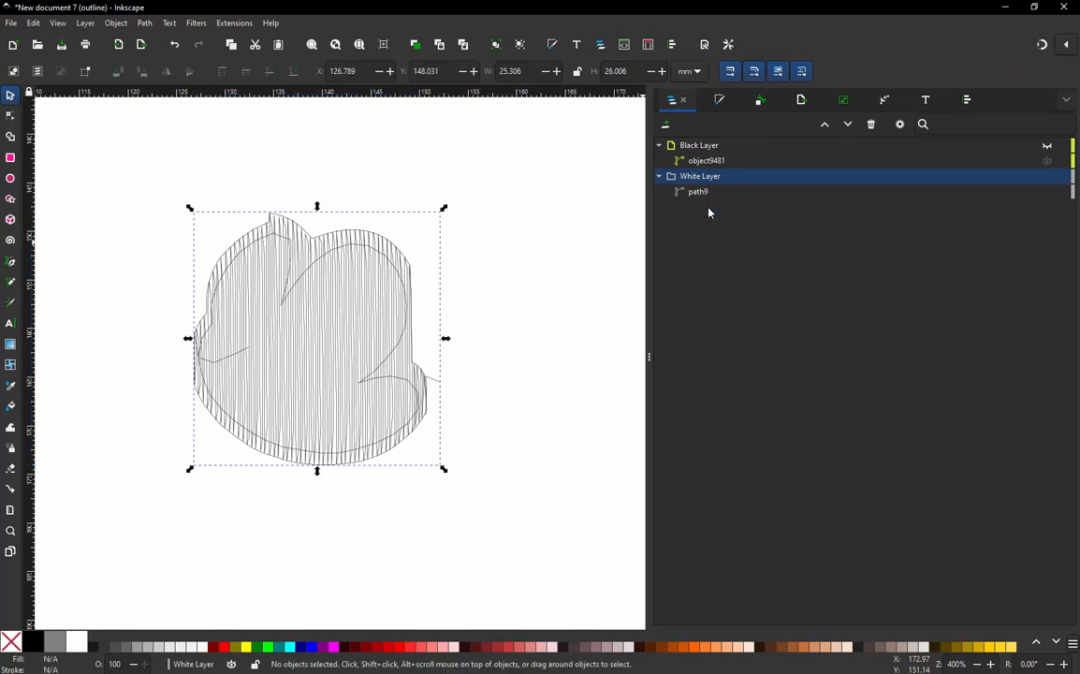
Step: Select path9 and switch the display mode from outline to normal
{"action": "left_click", "coordinate": [698, 194]}
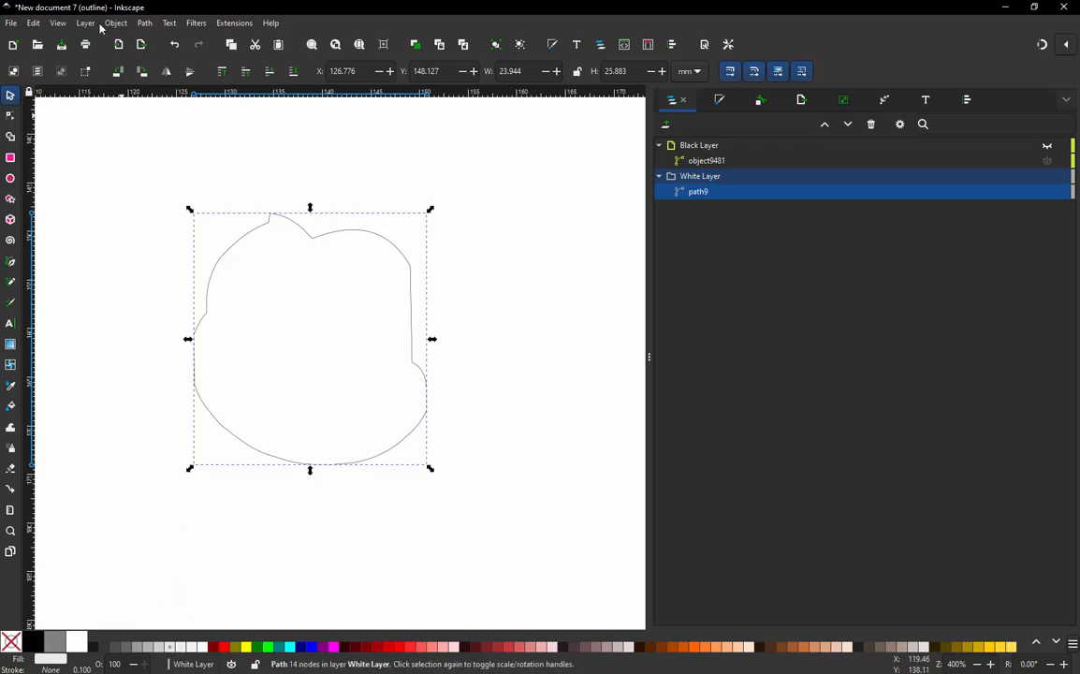
{"action": "left_click", "coordinate": [61, 22]}
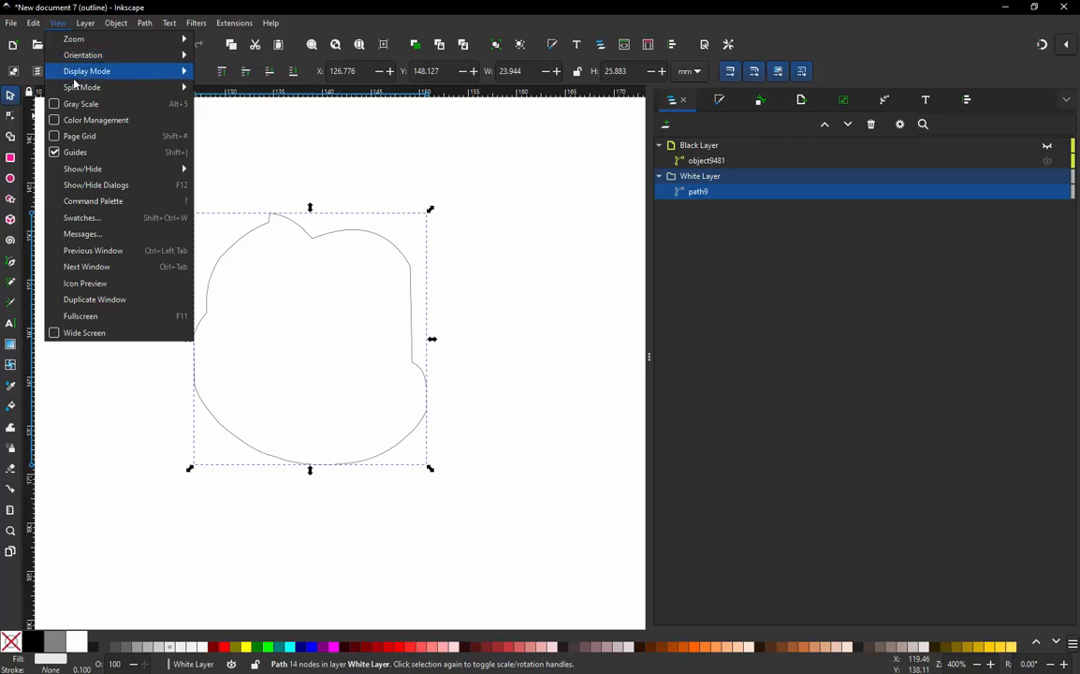
{"action": "mouse_move", "coordinate": [141, 71]}
{"action": "left_click", "coordinate": [241, 75]}
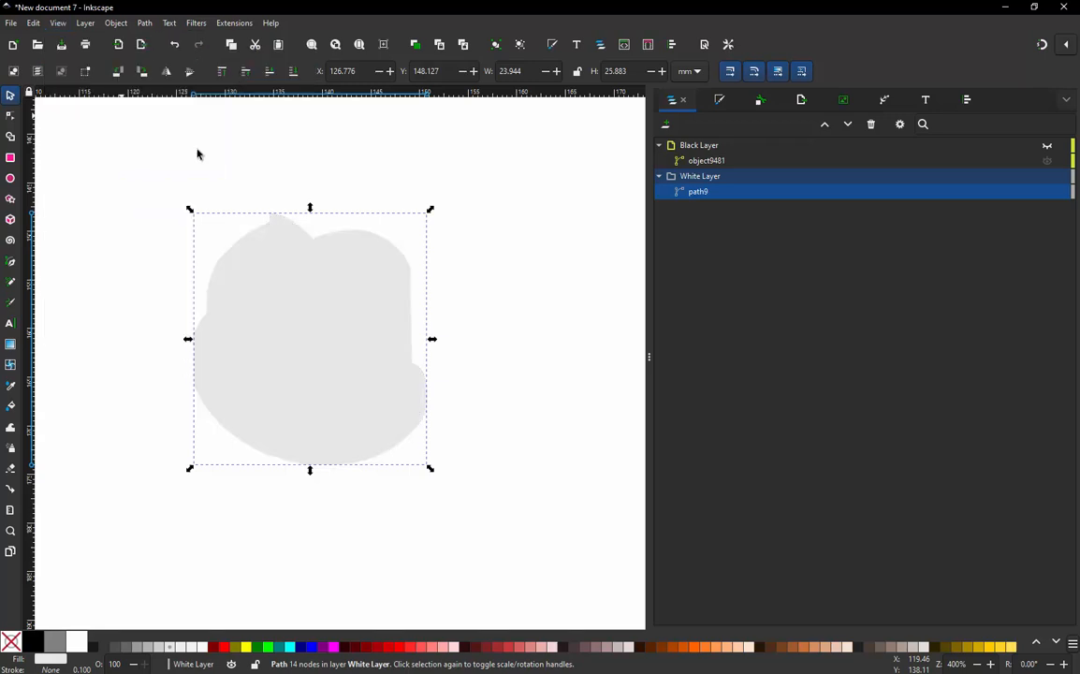
Step: Try a red fill and a red stroke on path9, leaving it with a light gray fill and no stroke
{"action": "left_click", "coordinate": [153, 283]}
{"action": "left_click", "coordinate": [252, 278]}
{"action": "left_click", "coordinate": [335, 646]}
{"action": "left_click", "coordinate": [388, 646]}
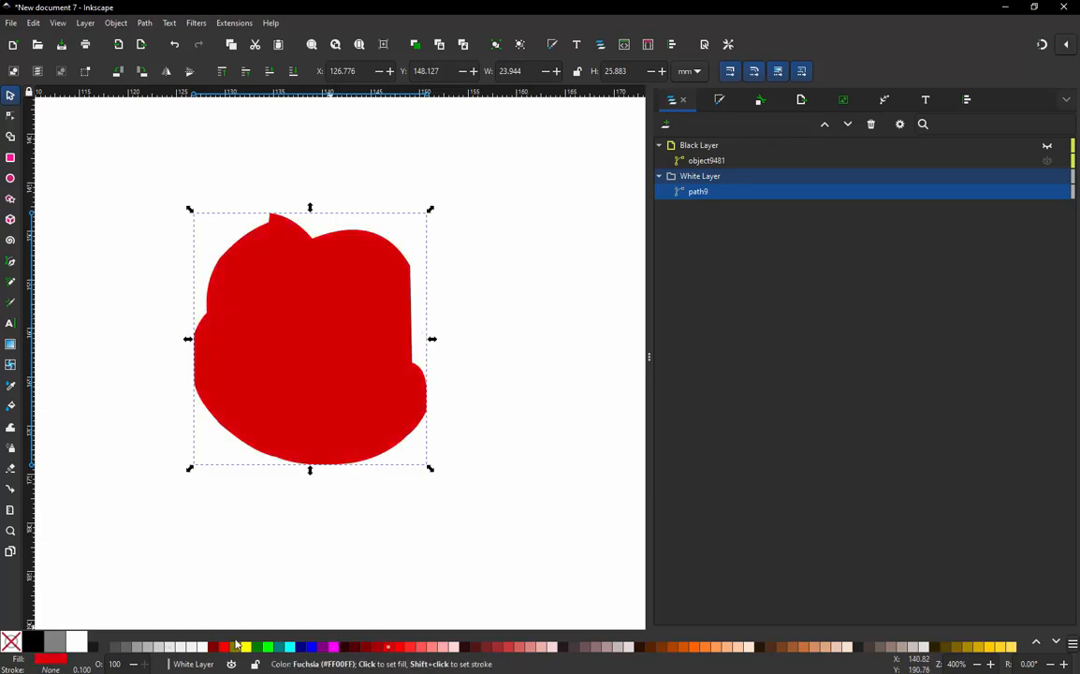
{"action": "left_click", "coordinate": [185, 647]}
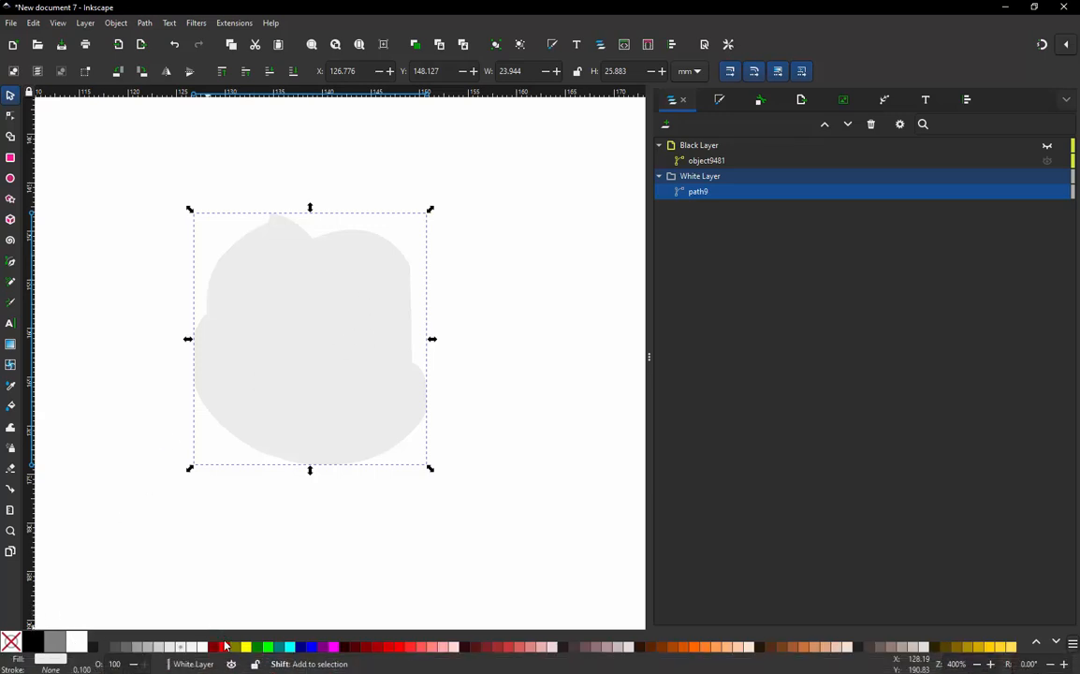
{"action": "left_click", "coordinate": [226, 648], "text": "shift"}
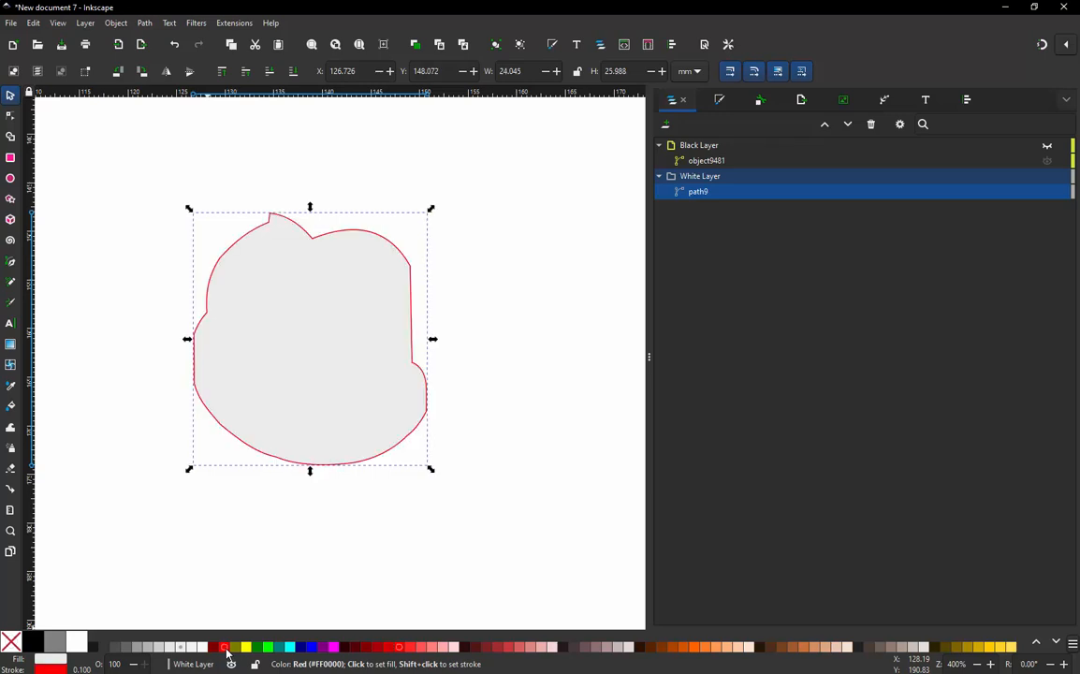
{"action": "left_click", "coordinate": [10, 642], "text": "shift"}
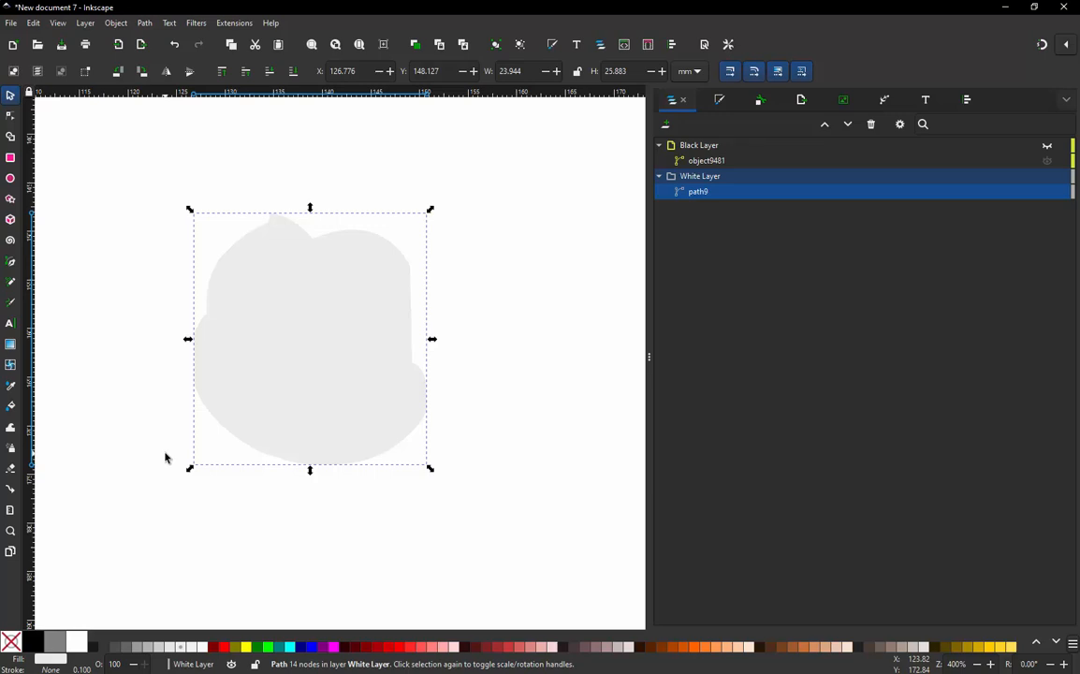
Step: Open the Ink/Stitch Params for path9
{"action": "left_click", "coordinate": [223, 23]}
{"action": "mouse_move", "coordinate": [261, 183]}
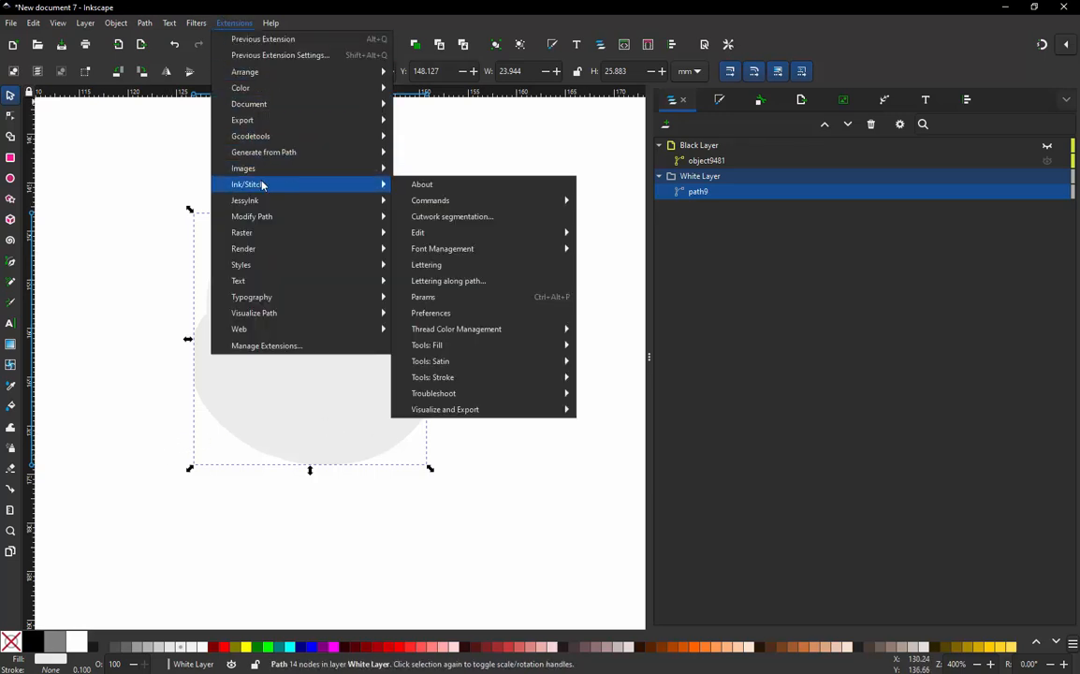
{"action": "left_click", "coordinate": [430, 296]}
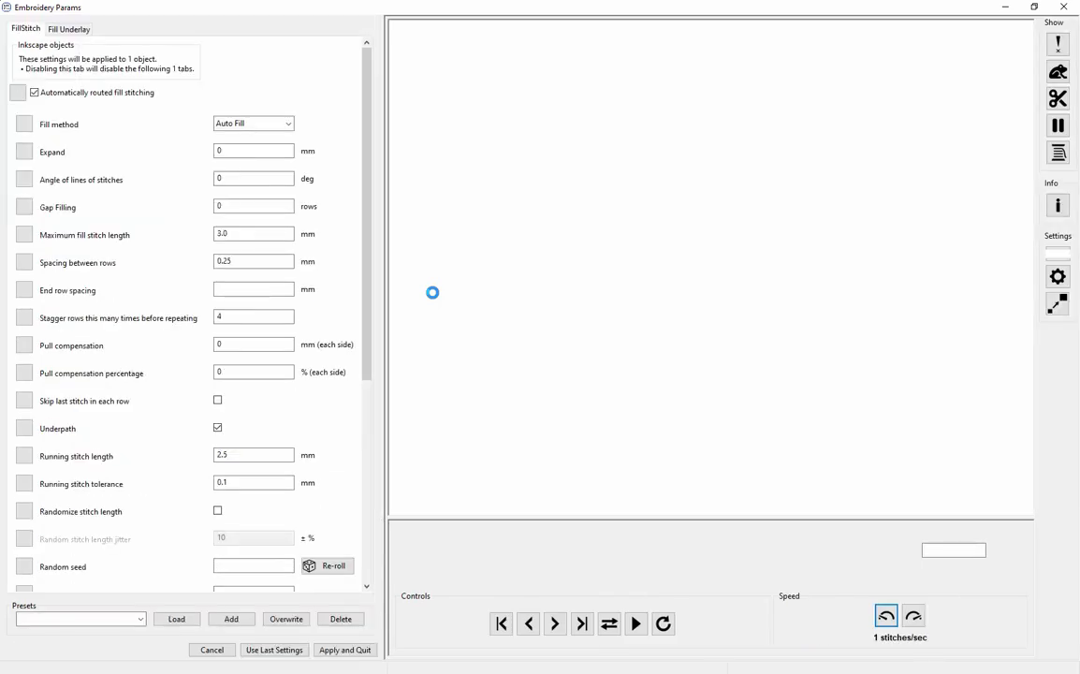
Step: Set path9's angle of lines of stitches to 25 degrees and apply the fill parameters
{"action": "left_click_drag", "start_coordinate": [238, 177], "coordinate": [180, 193]}
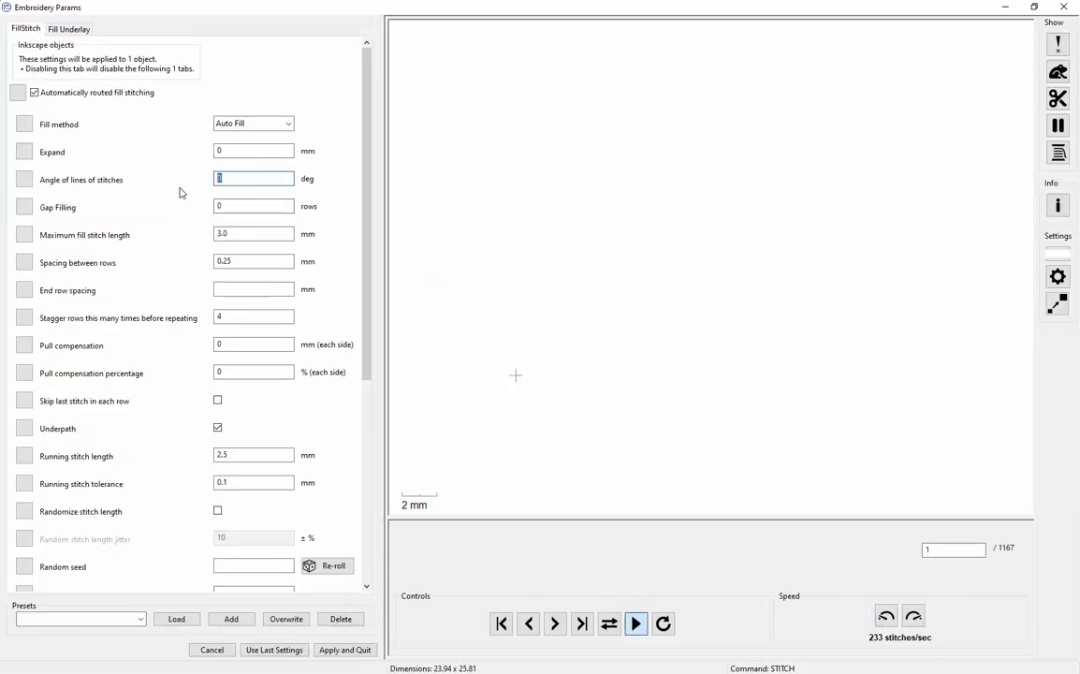
{"action": "type", "text": "25"}
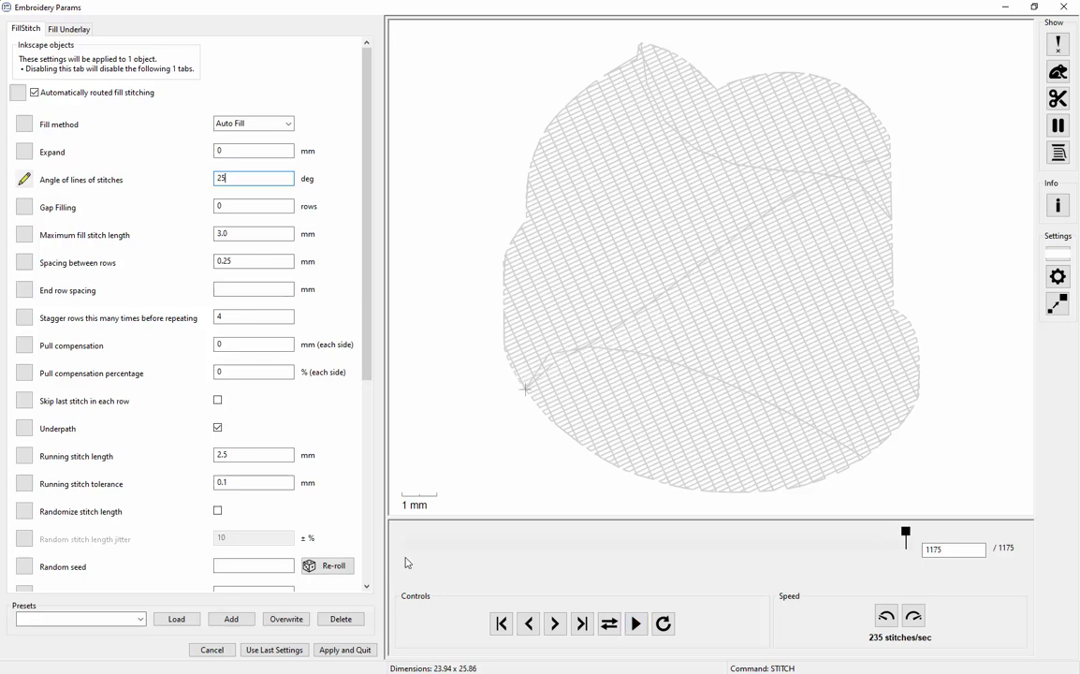
{"action": "left_click", "coordinate": [363, 655]}
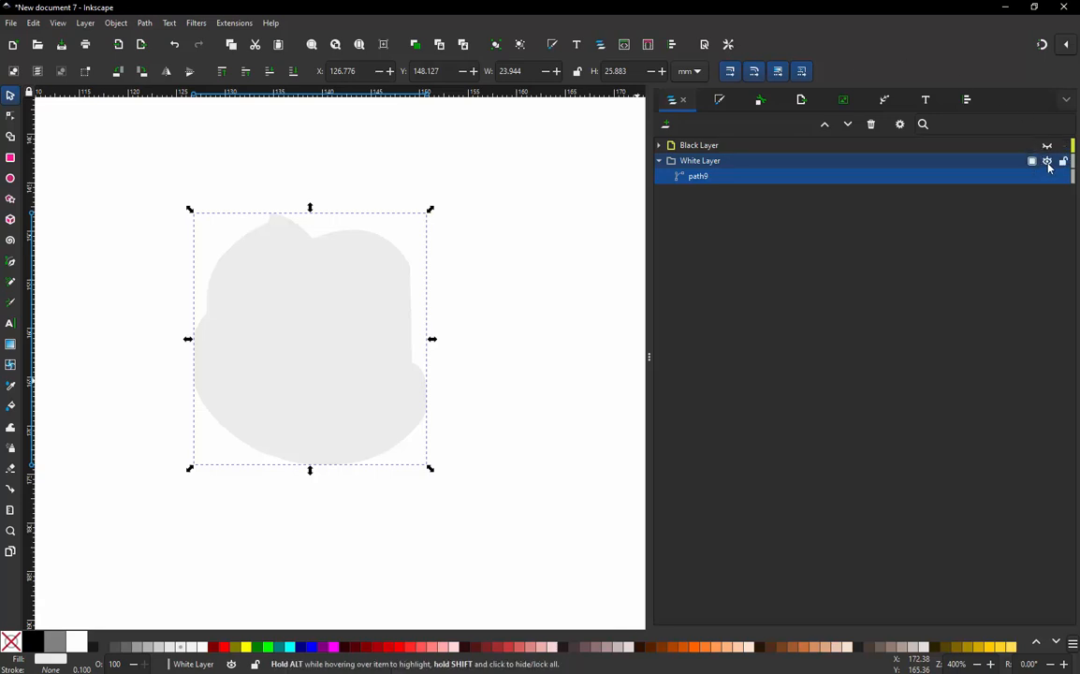
Step: Hide the White Layer, then expand the Black Layer and make it visible with its object9481 stitches
{"action": "left_click", "coordinate": [1047, 161]}
{"action": "left_click", "coordinate": [659, 146]}
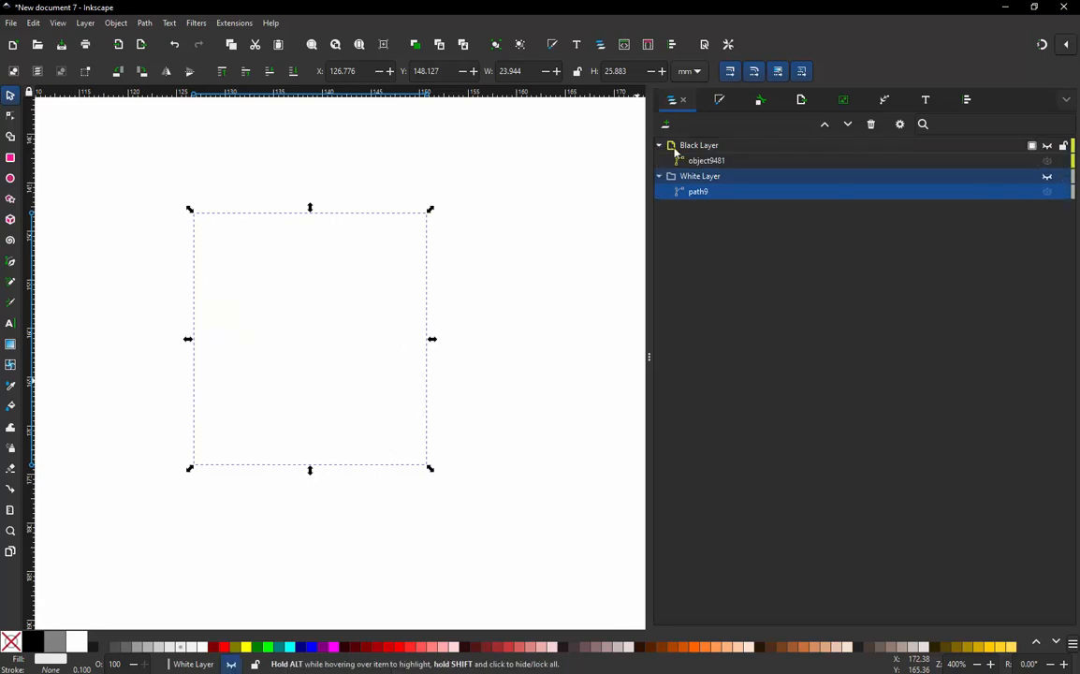
{"action": "left_click", "coordinate": [1049, 147]}
{"action": "left_click", "coordinate": [574, 245]}
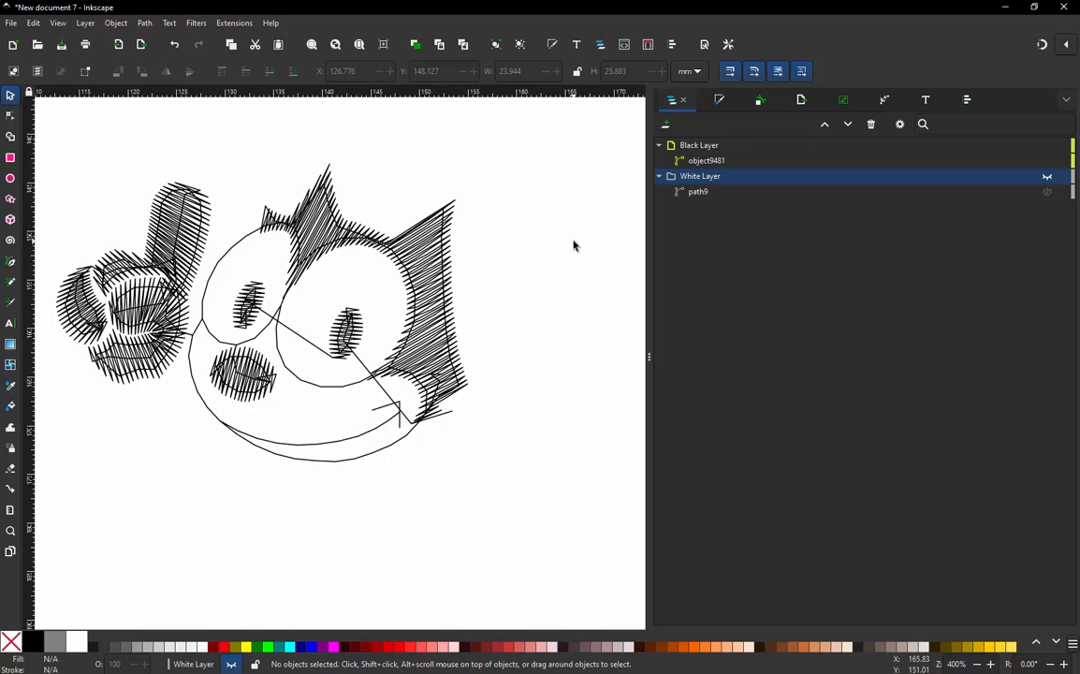
{"action": "left_click", "coordinate": [703, 161]}
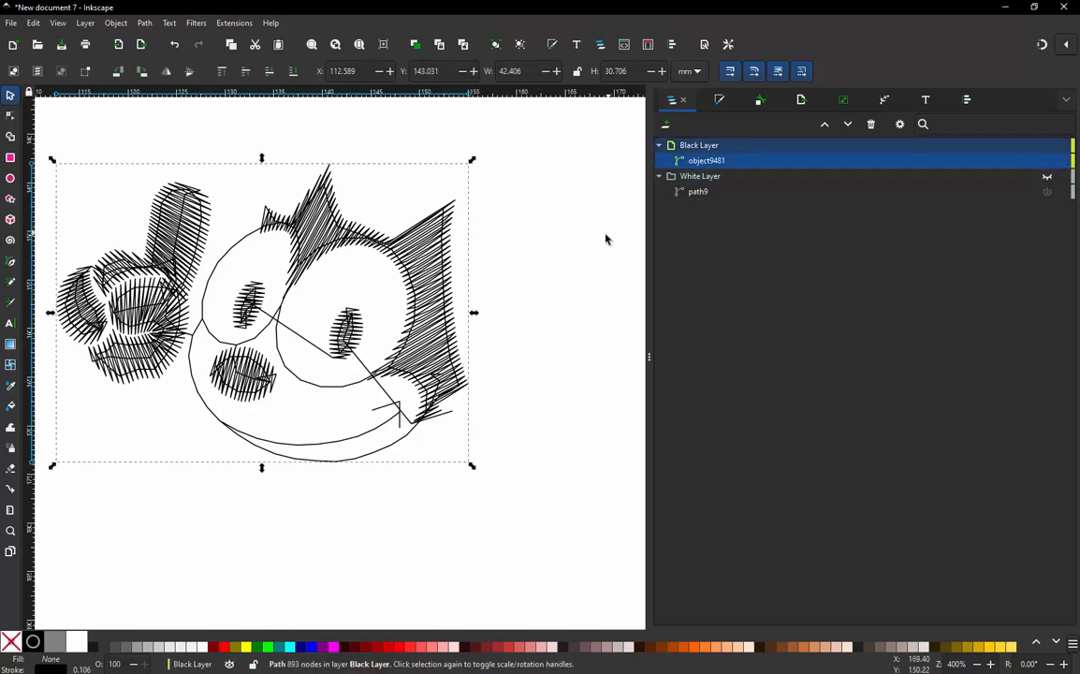
{"action": "left_click", "coordinate": [586, 258]}
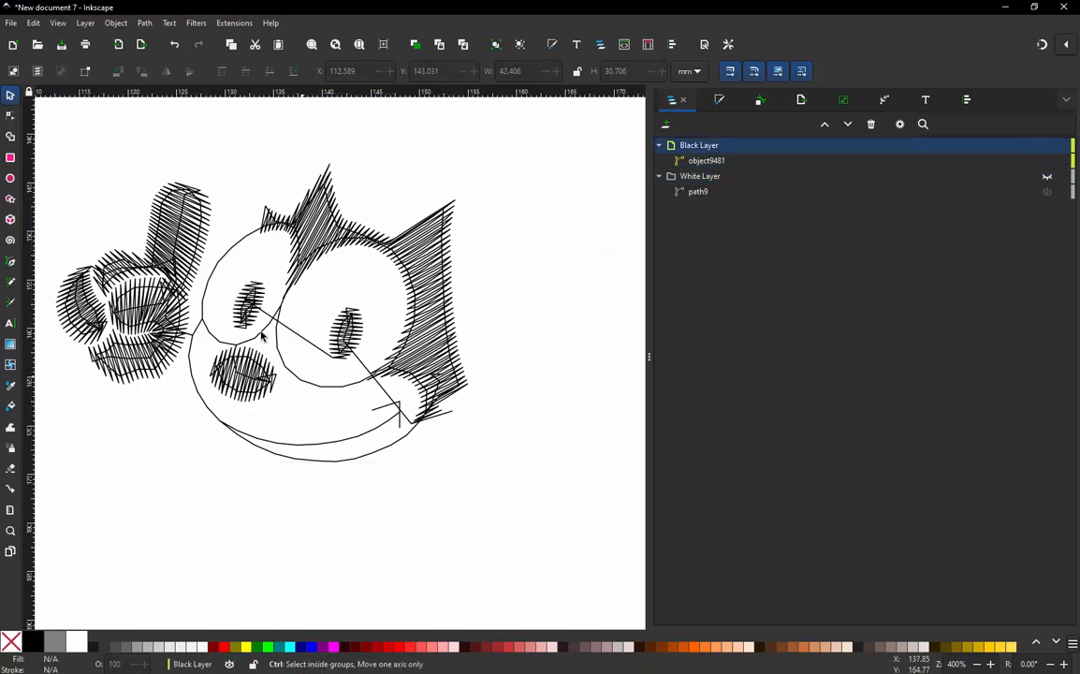
Step: In object9481, insert two nodes on the line running from the larger eye's pupil to the cheek and delete the segment between them
{"action": "scroll", "coordinate": [290, 304], "scroll_direction": "up", "scroll_amount": 3}
{"action": "scroll", "coordinate": [237, 352], "scroll_direction": "down", "scroll_amount": 1}
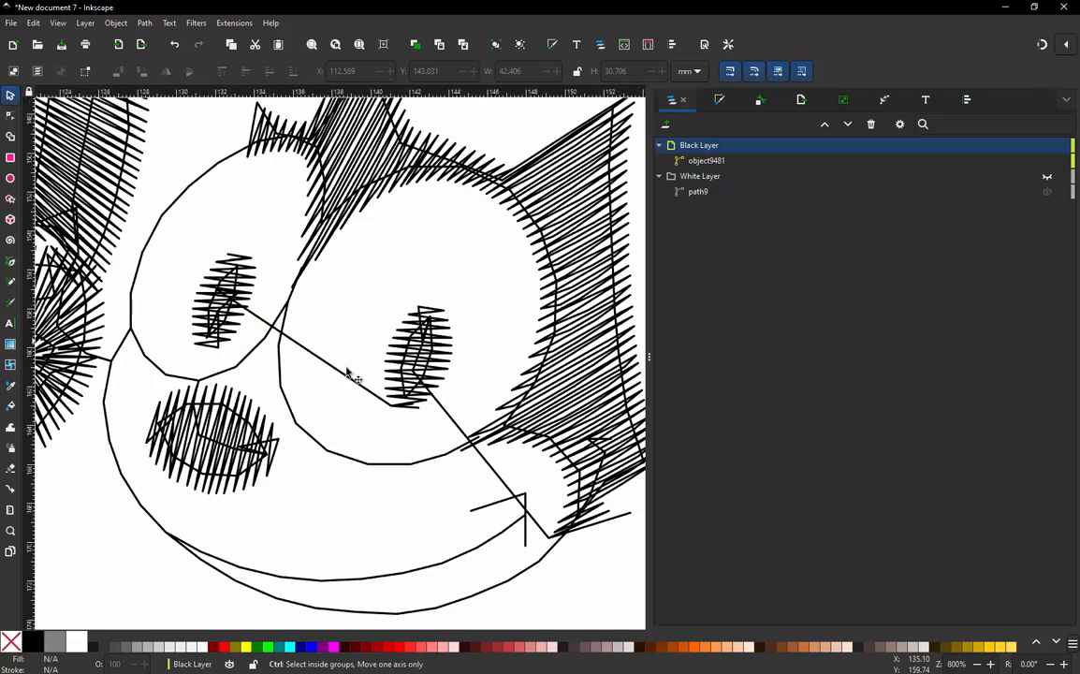
{"action": "double_click", "coordinate": [453, 423]}
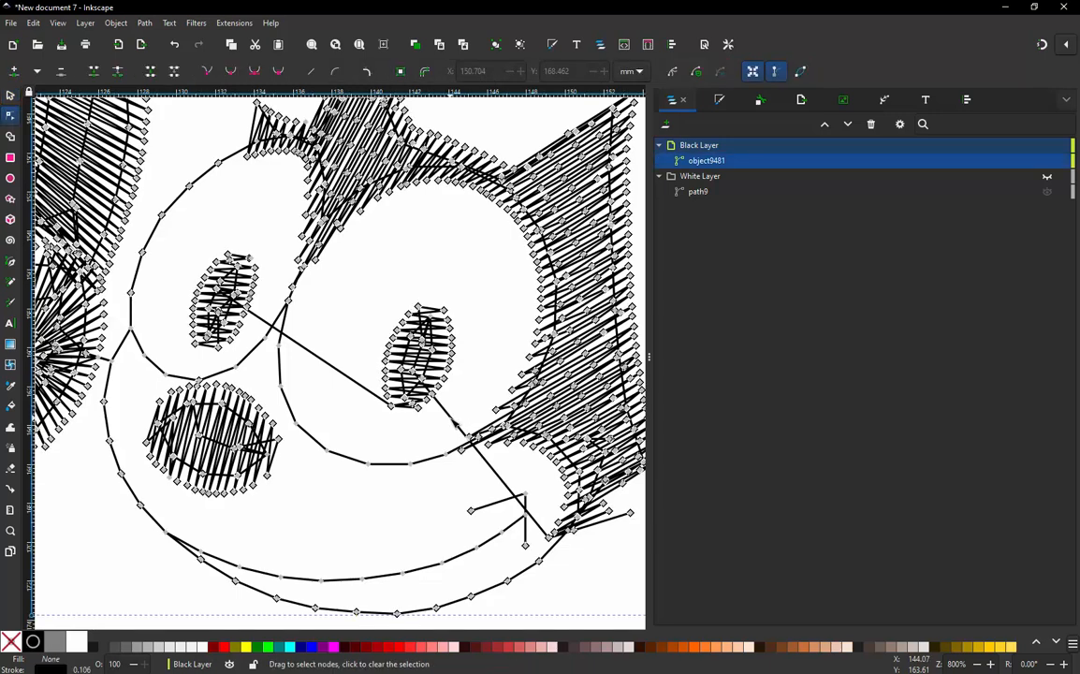
{"action": "left_click", "coordinate": [456, 425]}
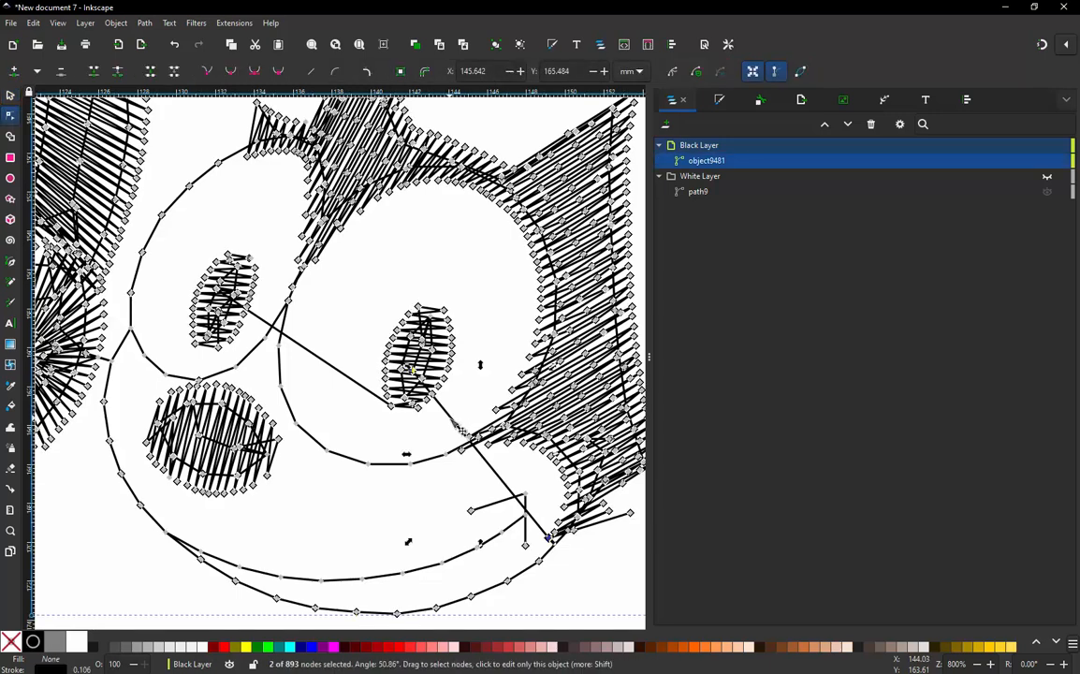
{"action": "scroll", "coordinate": [458, 427], "scroll_direction": "up", "scroll_amount": 3}
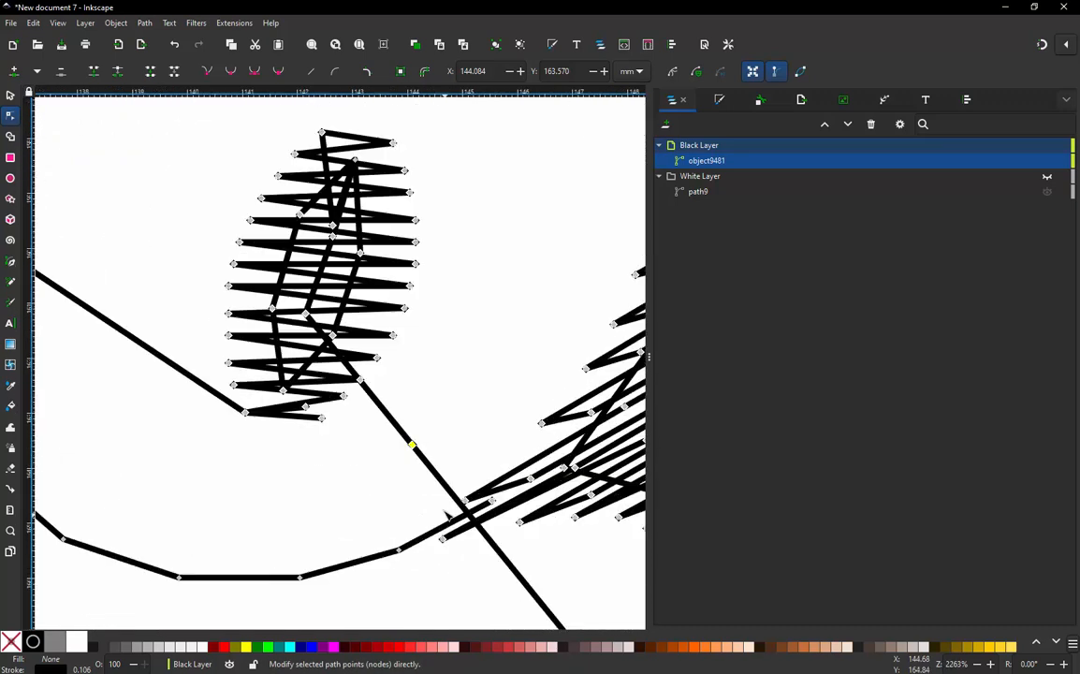
{"action": "scroll", "coordinate": [445, 513], "scroll_direction": "up", "scroll_amount": 1}
{"action": "double_click", "coordinate": [437, 464]}
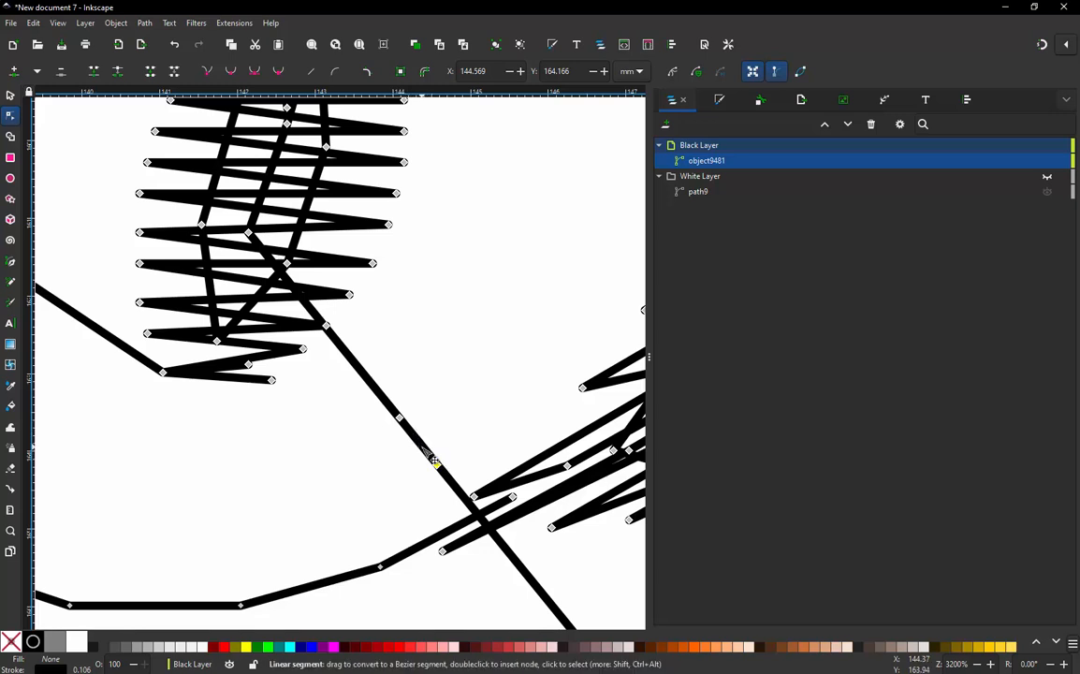
{"action": "left_click", "coordinate": [398, 416], "text": "shift"}
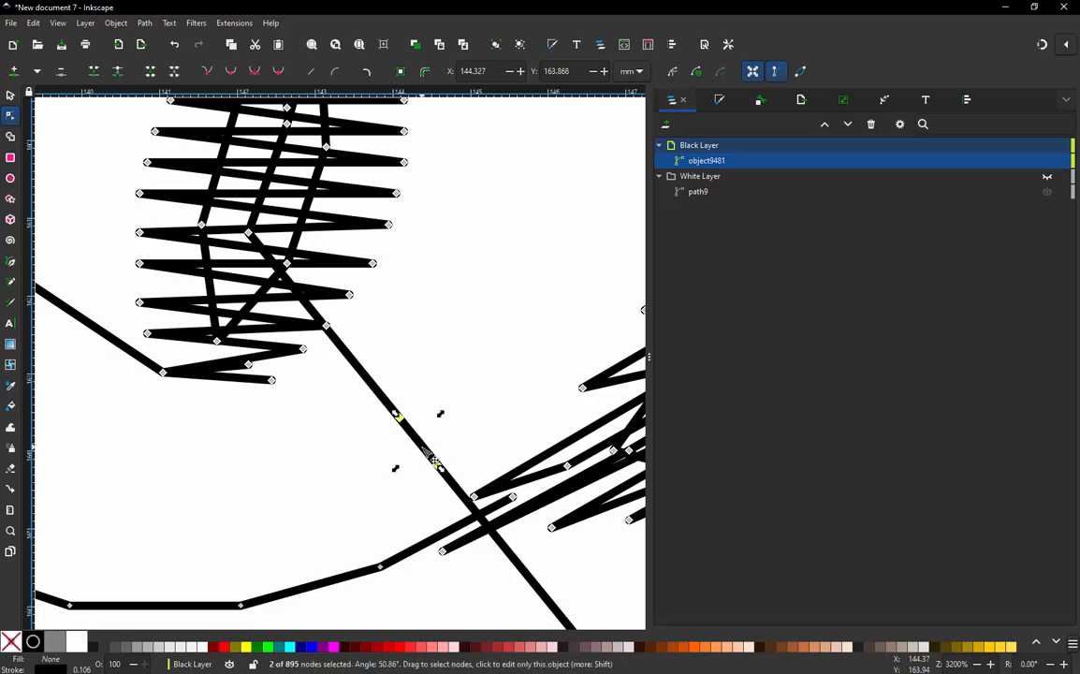
{"action": "left_click", "coordinate": [174, 72]}
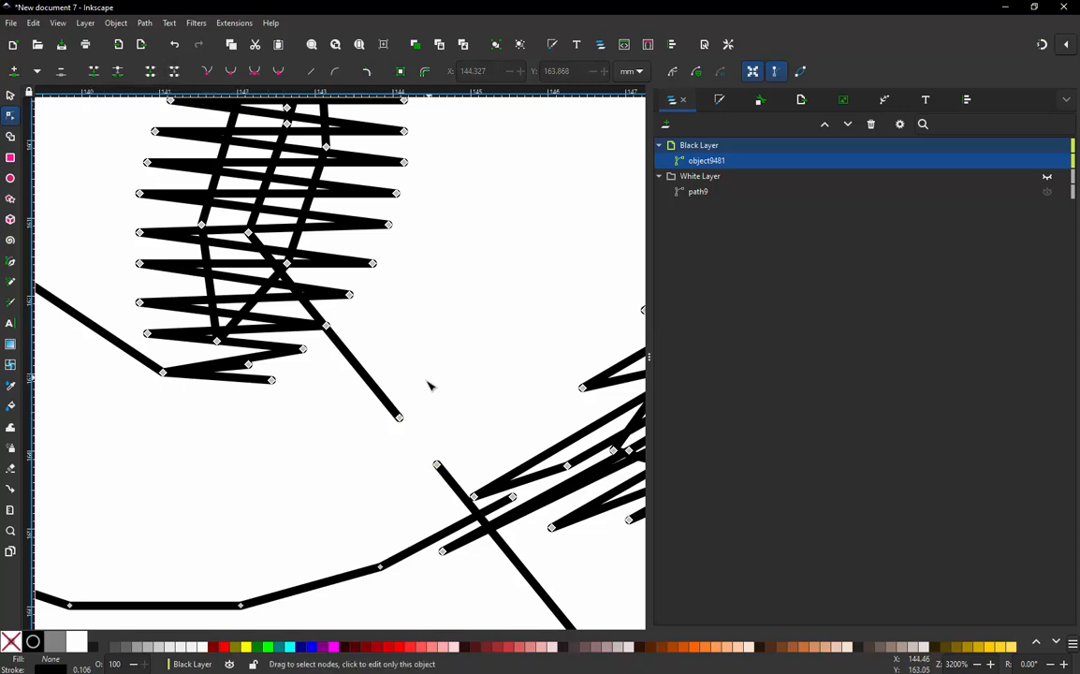
Step: Delete the nodes of the cut line's leftover piece attached to the larger eye's pupil
{"action": "left_click", "coordinate": [399, 418]}
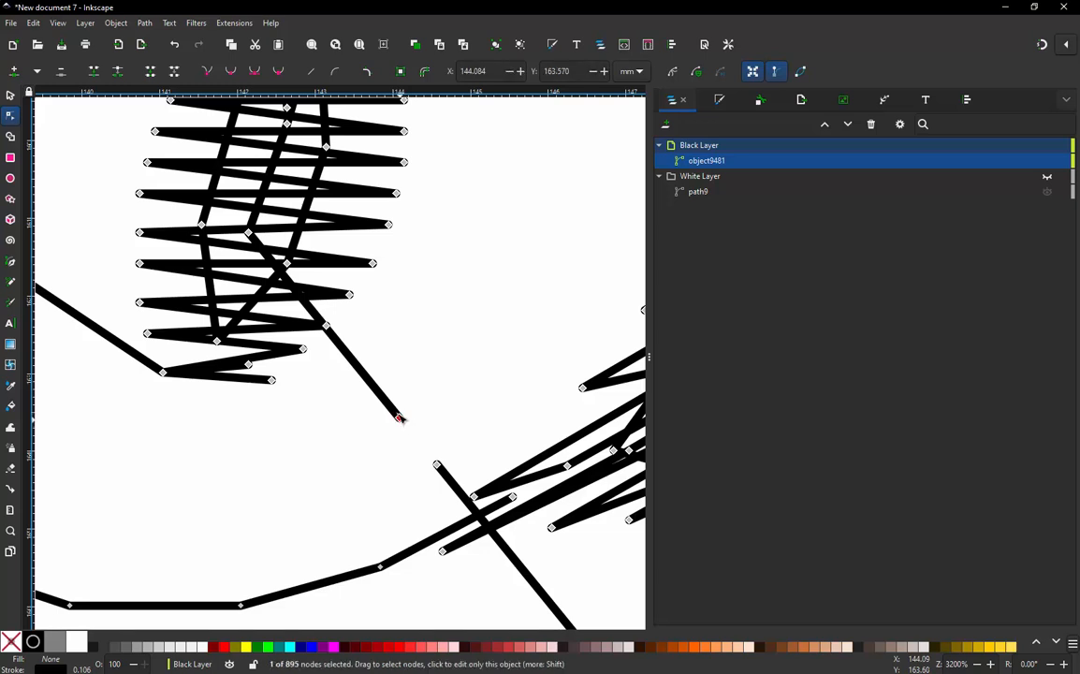
{"action": "key", "text": "Delete"}
{"action": "left_click", "coordinate": [248, 232]}
{"action": "key", "text": "Delete"}
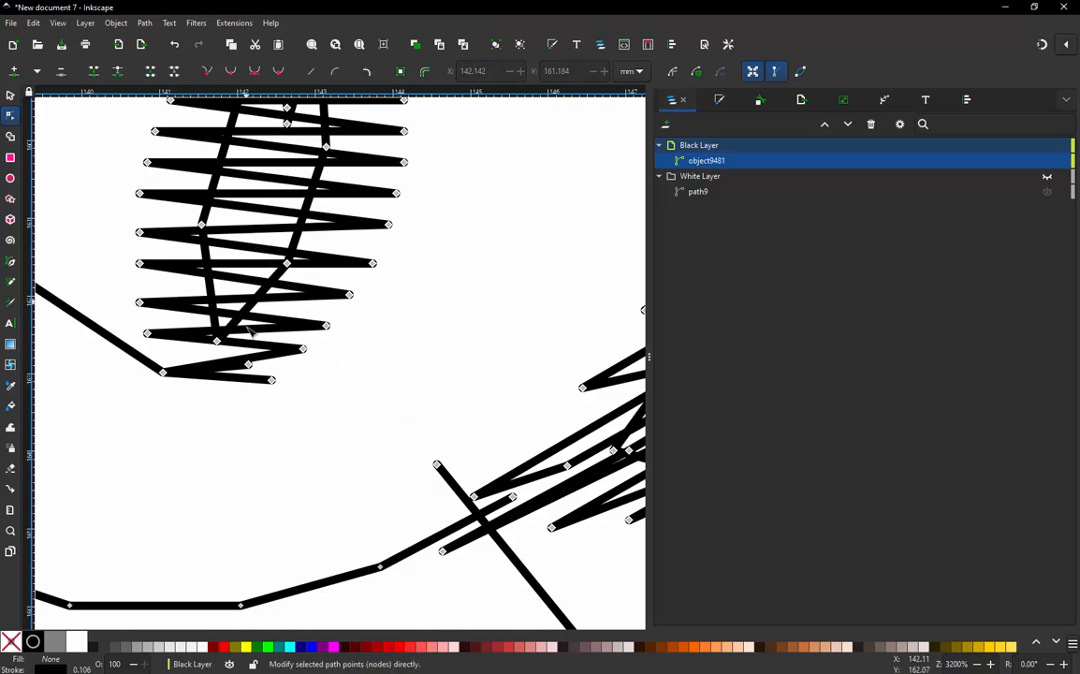
Step: Delete the center, bottom and right-side underlay nodes inside the larger eye's pupil
{"action": "scroll", "coordinate": [393, 418], "scroll_direction": "down", "scroll_amount": 3}
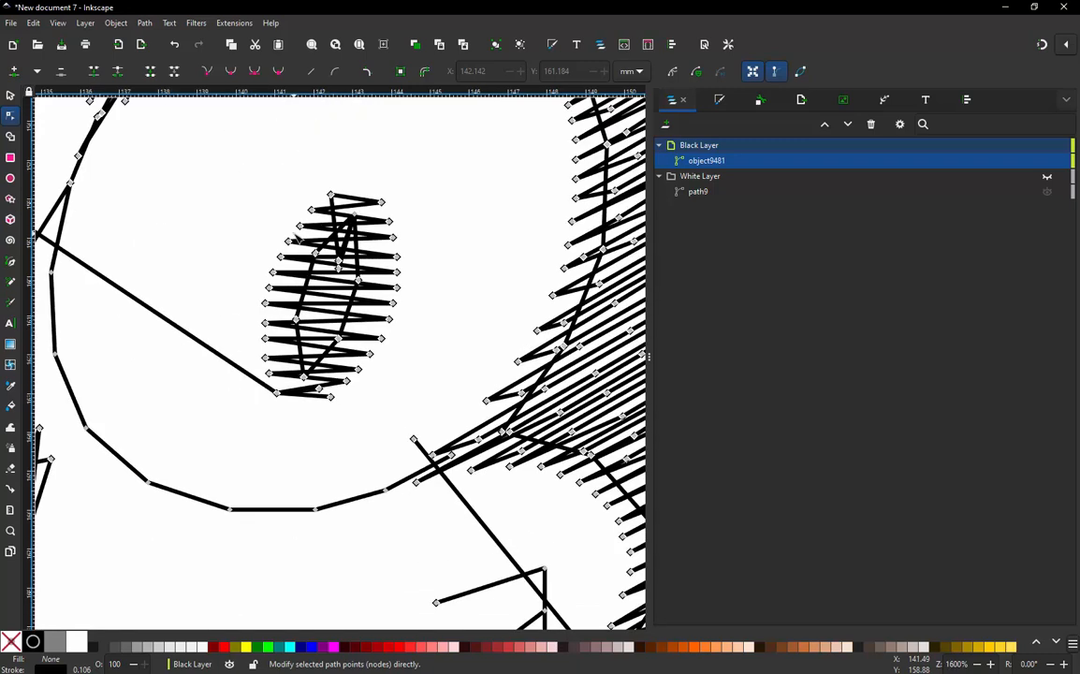
{"action": "scroll", "coordinate": [361, 296], "scroll_direction": "up", "scroll_amount": 2}
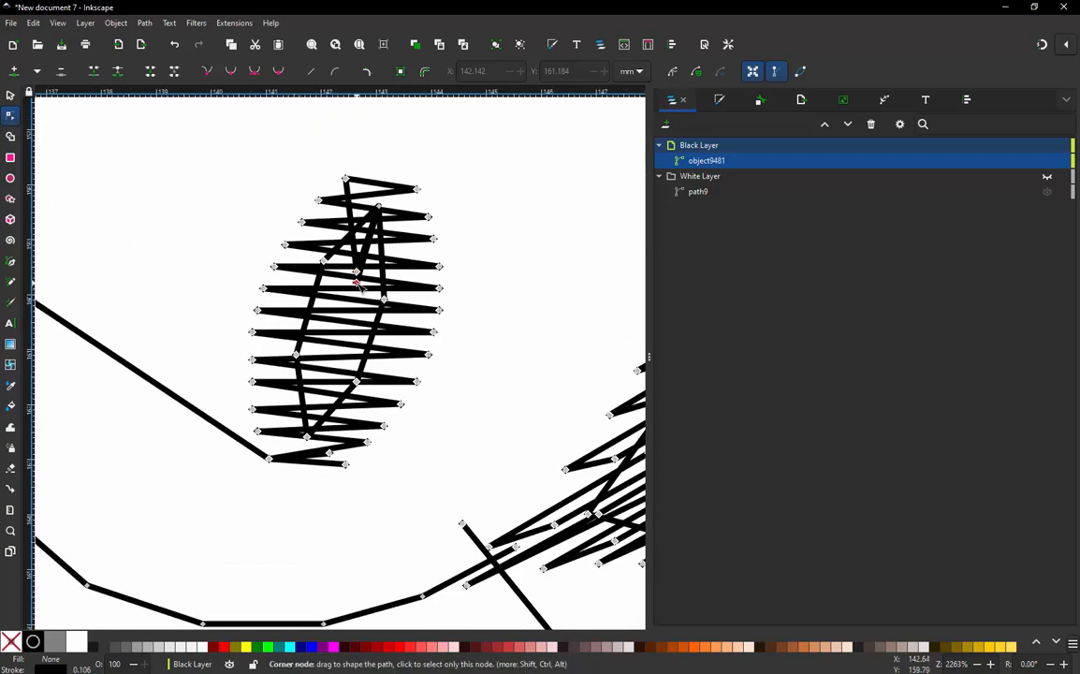
{"action": "left_click_drag", "start_coordinate": [356, 281], "coordinate": [362, 275]}
{"action": "left_click", "coordinate": [358, 272]}
{"action": "key", "text": "Delete"}
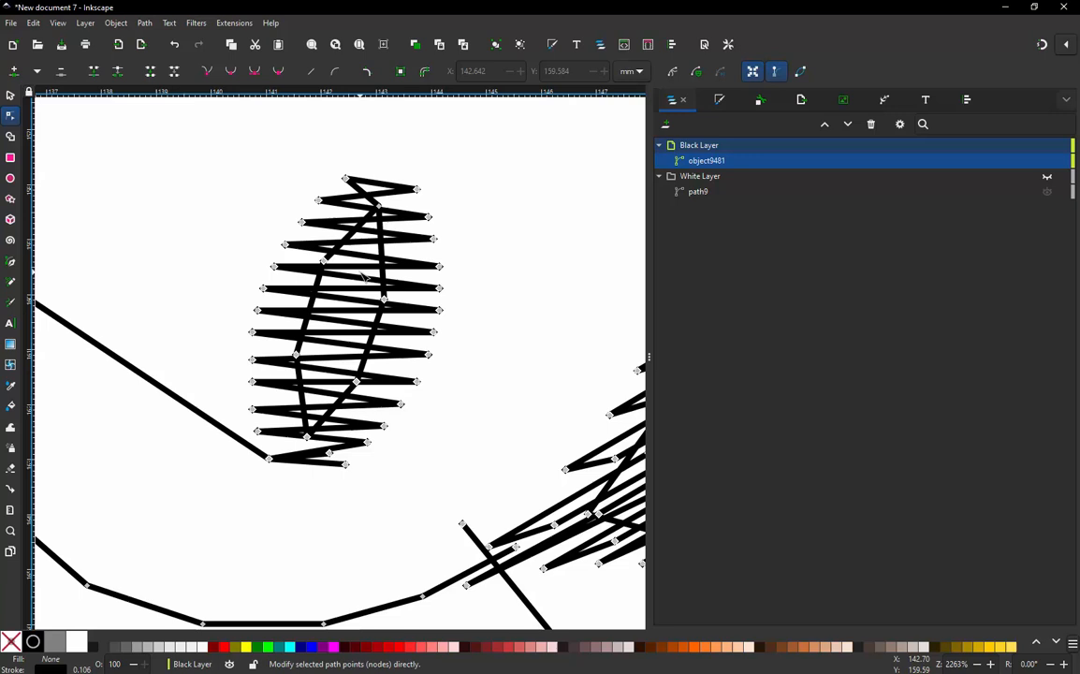
{"action": "left_click", "coordinate": [307, 436]}
{"action": "key", "text": "Delete"}
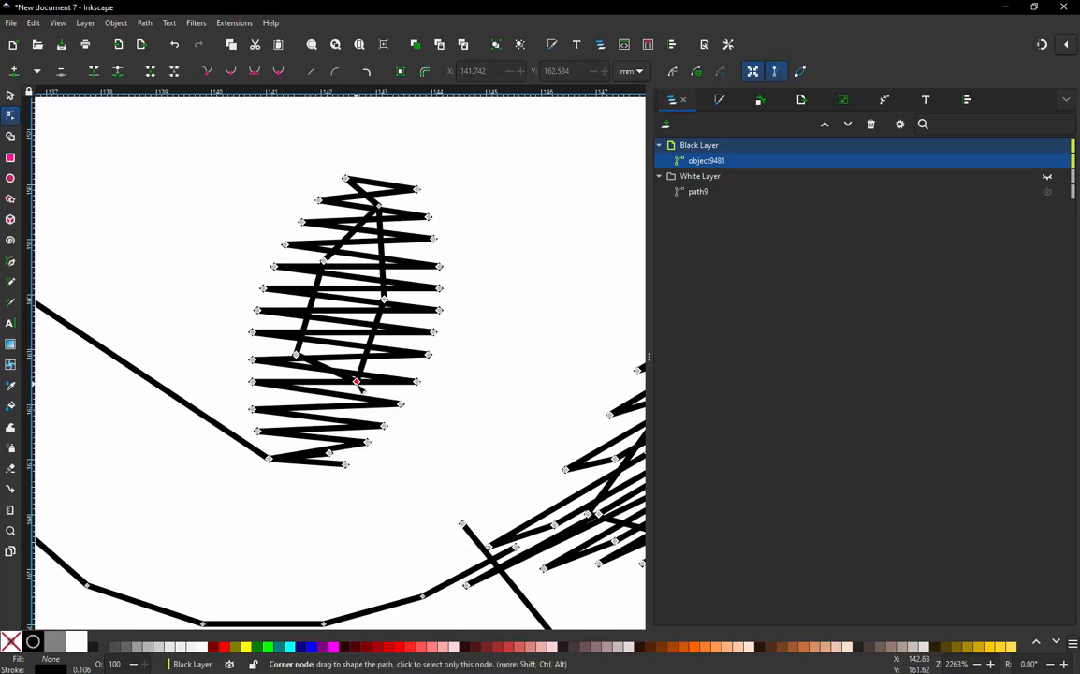
{"action": "left_click", "coordinate": [356, 382]}
{"action": "key", "text": "Delete"}
{"action": "left_click", "coordinate": [384, 299]}
{"action": "key", "text": "Delete"}
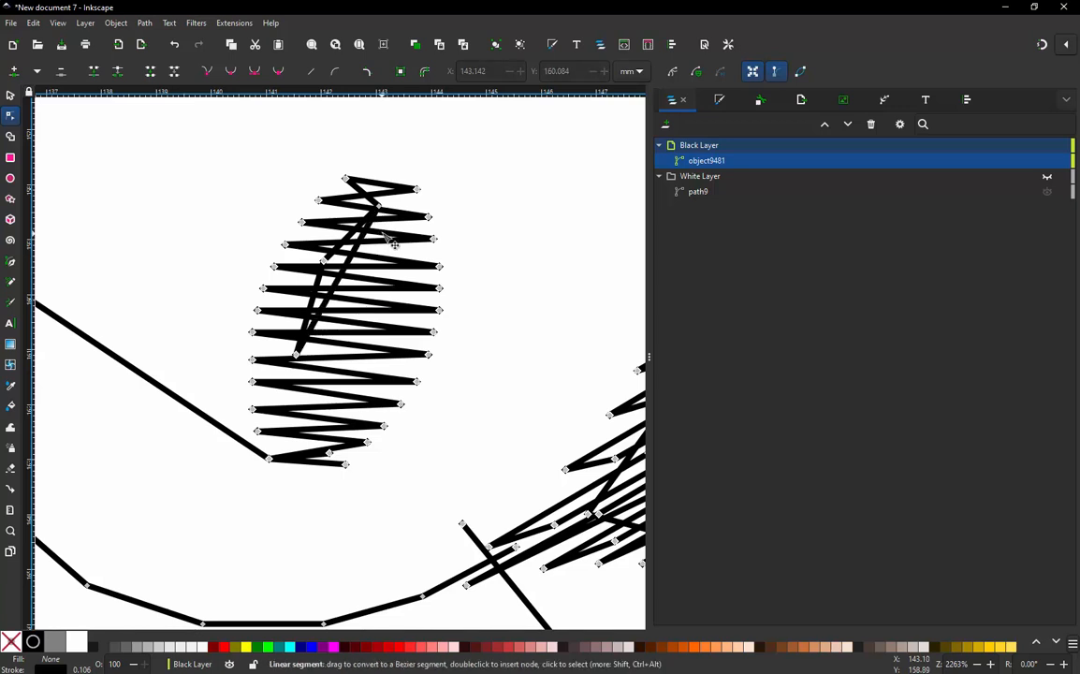
Step: Delete the remaining underlay nodes inside the larger eye's pupil, keeping only its zigzag stitches
{"action": "left_click_drag", "start_coordinate": [378, 206], "coordinate": [387, 302]}
{"action": "left_click_drag", "start_coordinate": [317, 297], "coordinate": [283, 294]}
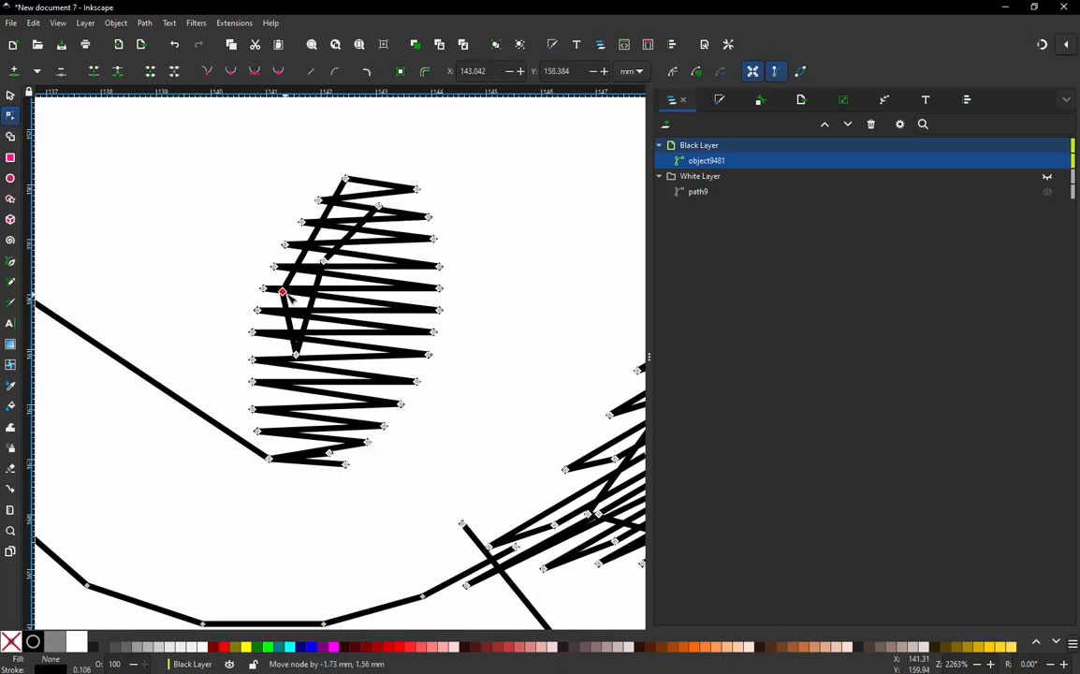
{"action": "key", "text": "Delete"}
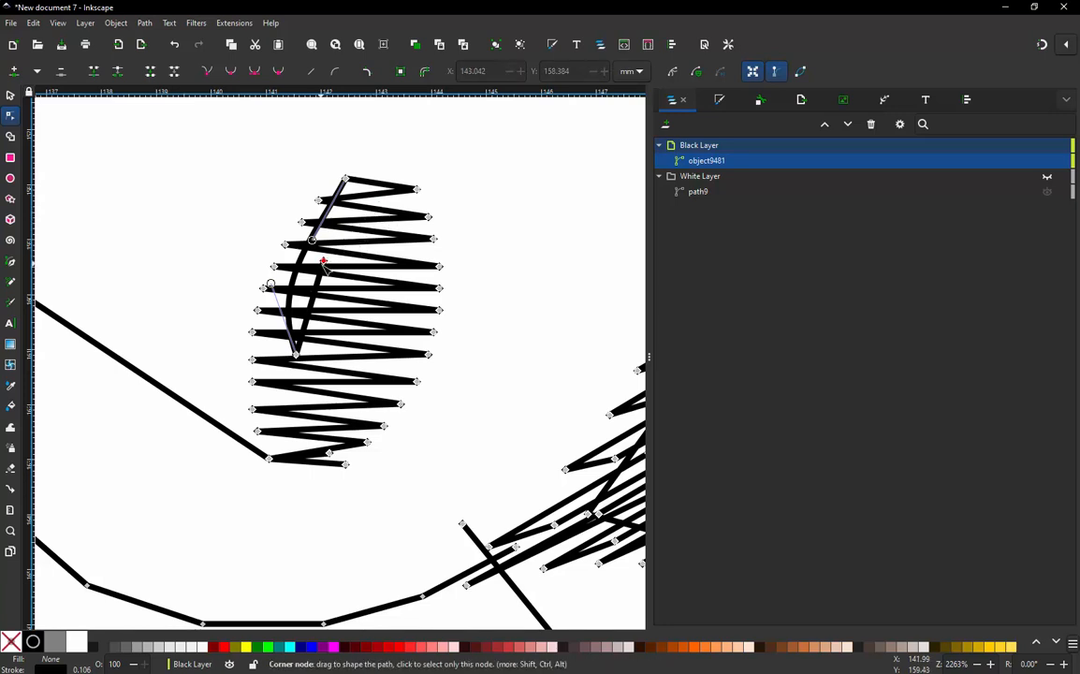
{"action": "left_click", "coordinate": [323, 263]}
{"action": "key", "text": "Delete"}
{"action": "left_click", "coordinate": [295, 355]}
{"action": "key", "text": "Delete"}
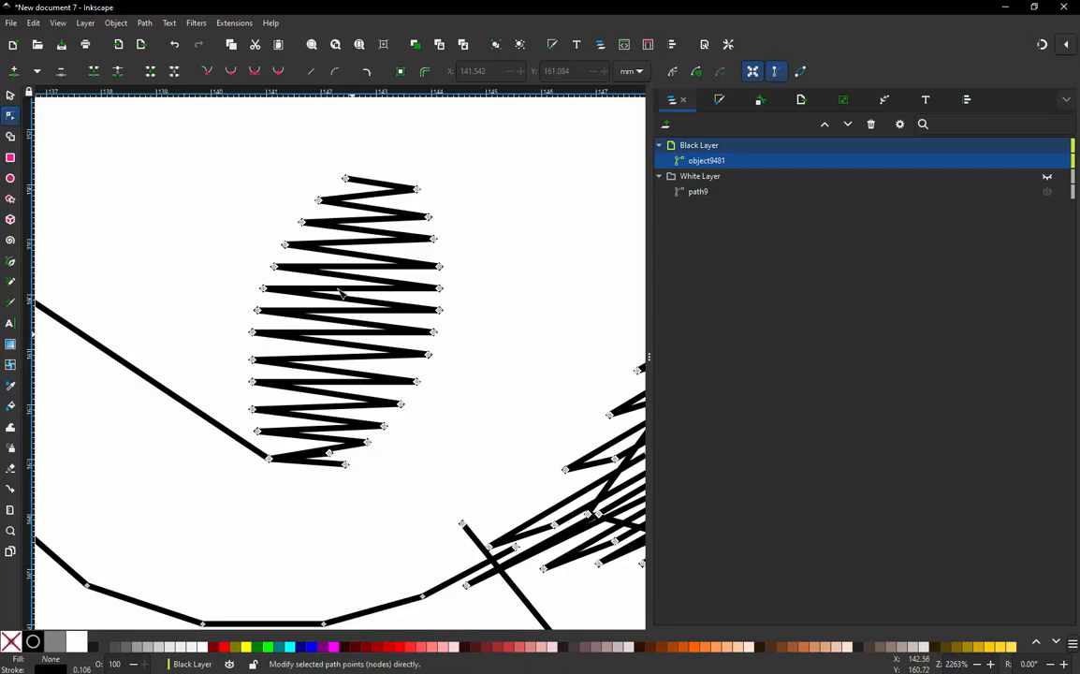
Step: Delete the loose end node of the cut line near the cheek below the larger eye
{"action": "scroll", "coordinate": [343, 328], "scroll_direction": "down", "scroll_amount": 3}
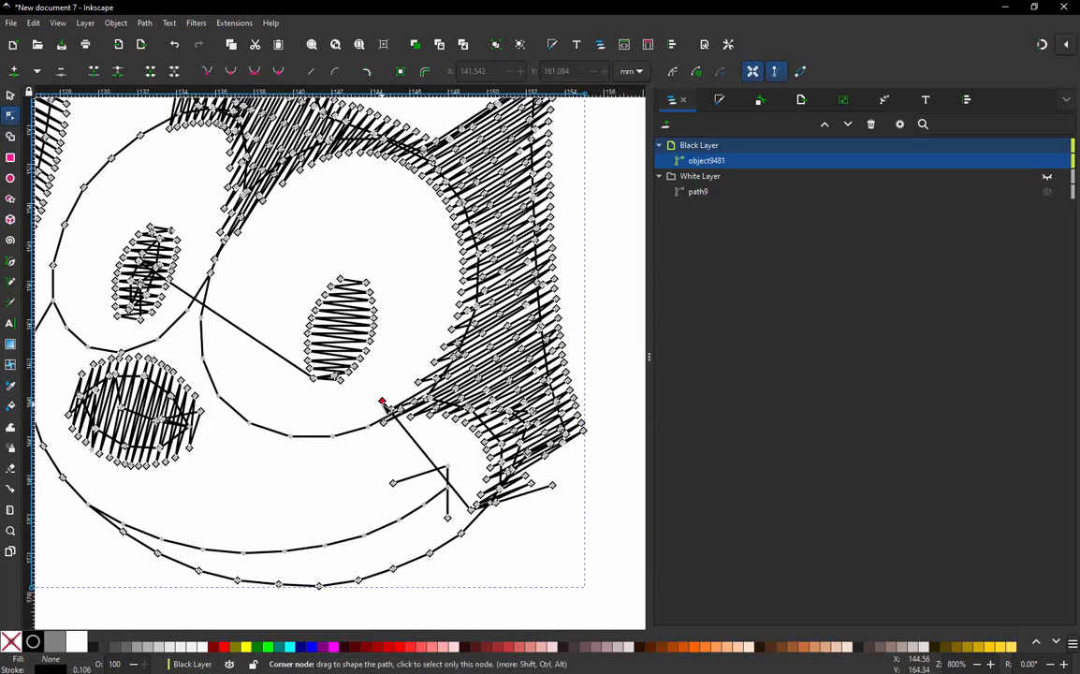
{"action": "left_click", "coordinate": [382, 402]}
{"action": "key", "text": "Delete"}
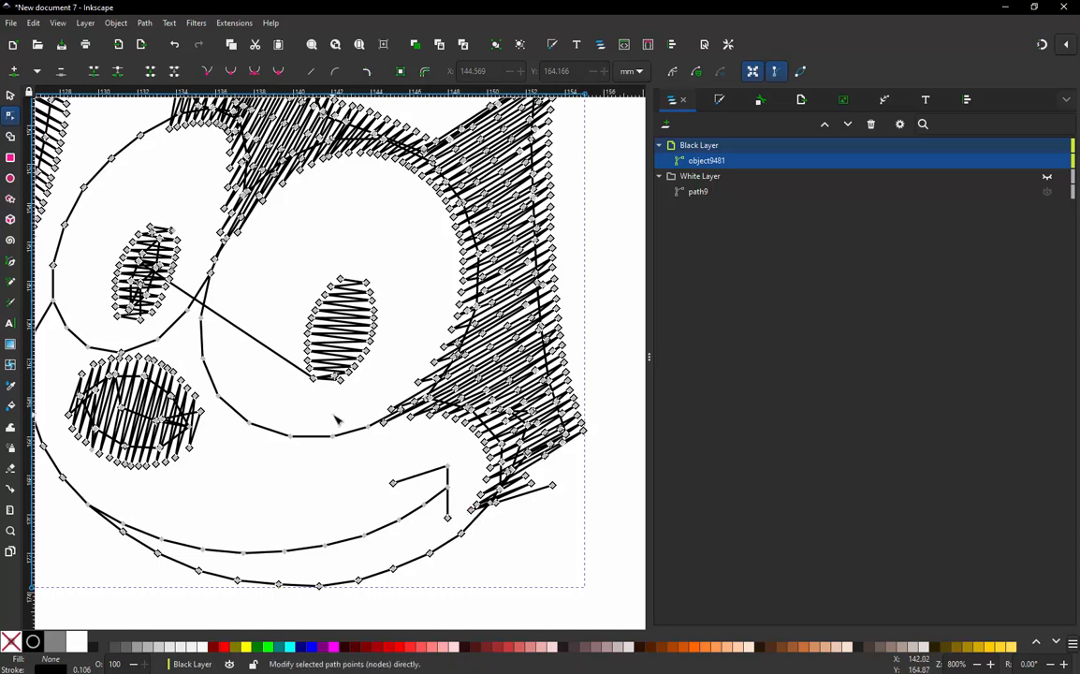
Step: Insert two nodes on the line joining the two pupils, delete the segment between them, and remove the leftover end nodes
{"action": "double_click", "coordinate": [218, 315]}
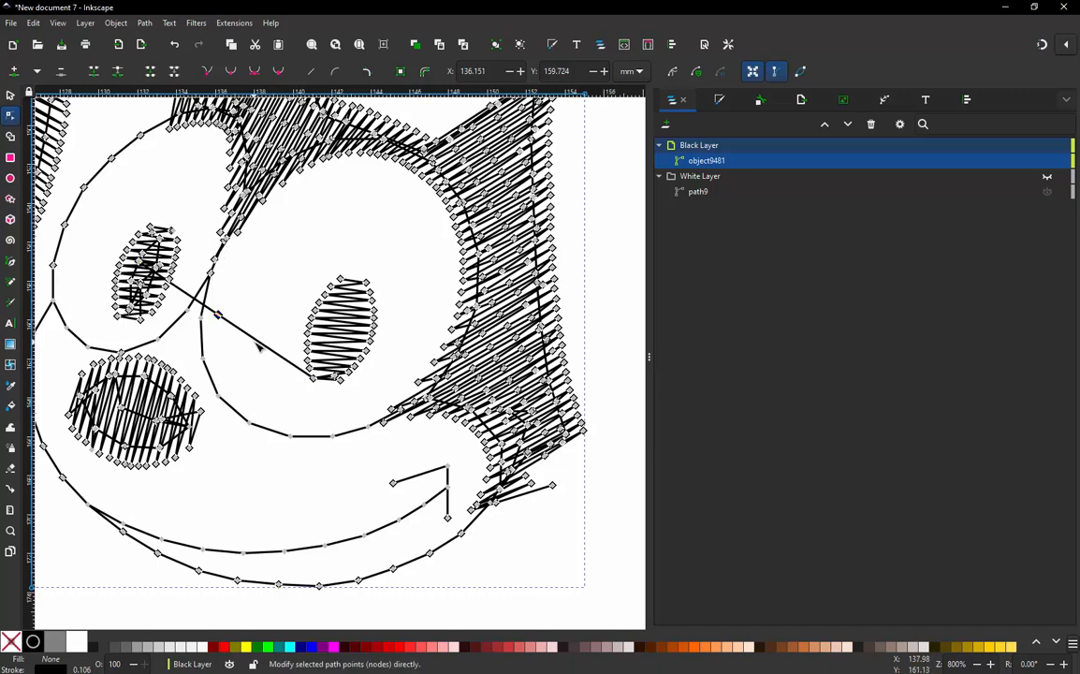
{"action": "double_click", "coordinate": [254, 339]}
{"action": "left_click", "coordinate": [218, 314], "text": "shift"}
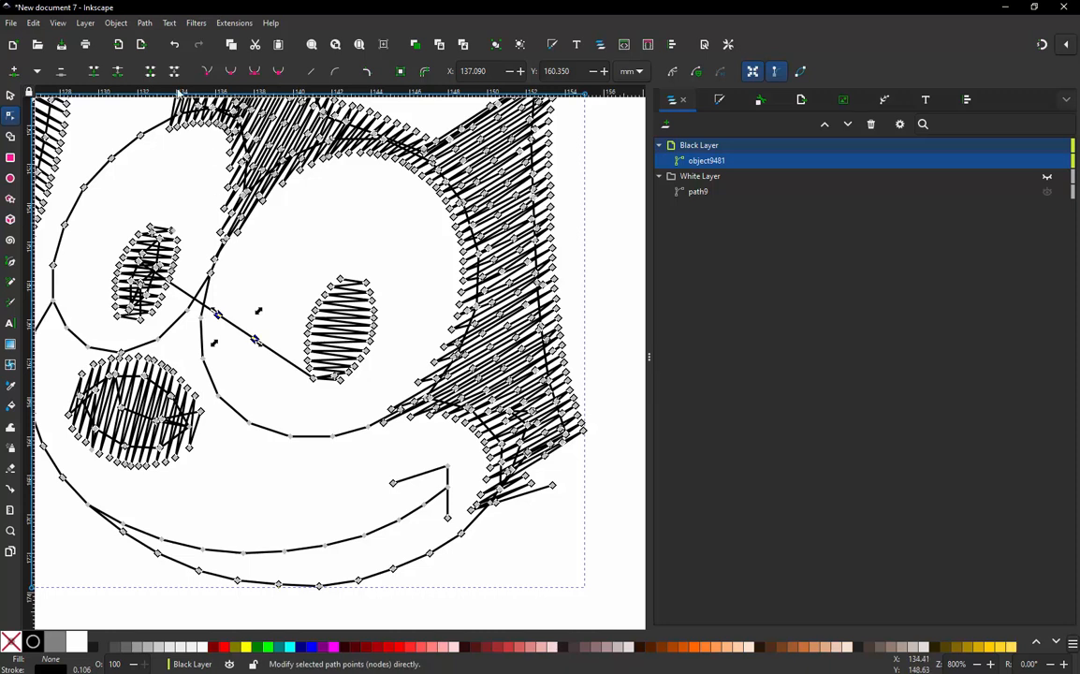
{"action": "left_click", "coordinate": [173, 74]}
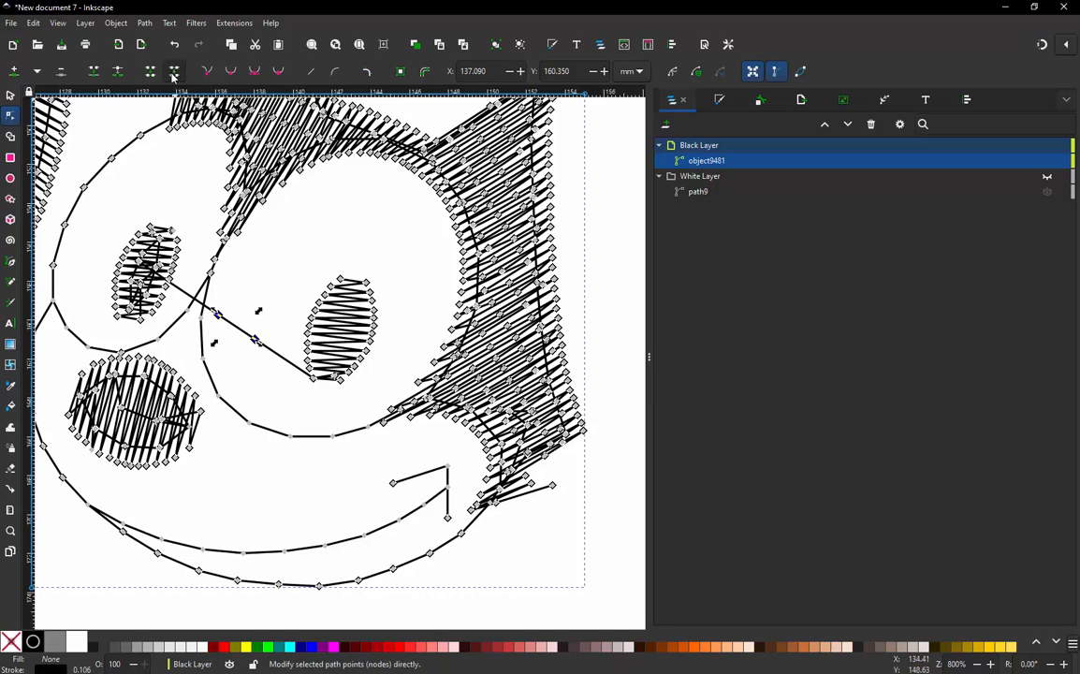
{"action": "left_click", "coordinate": [256, 342]}
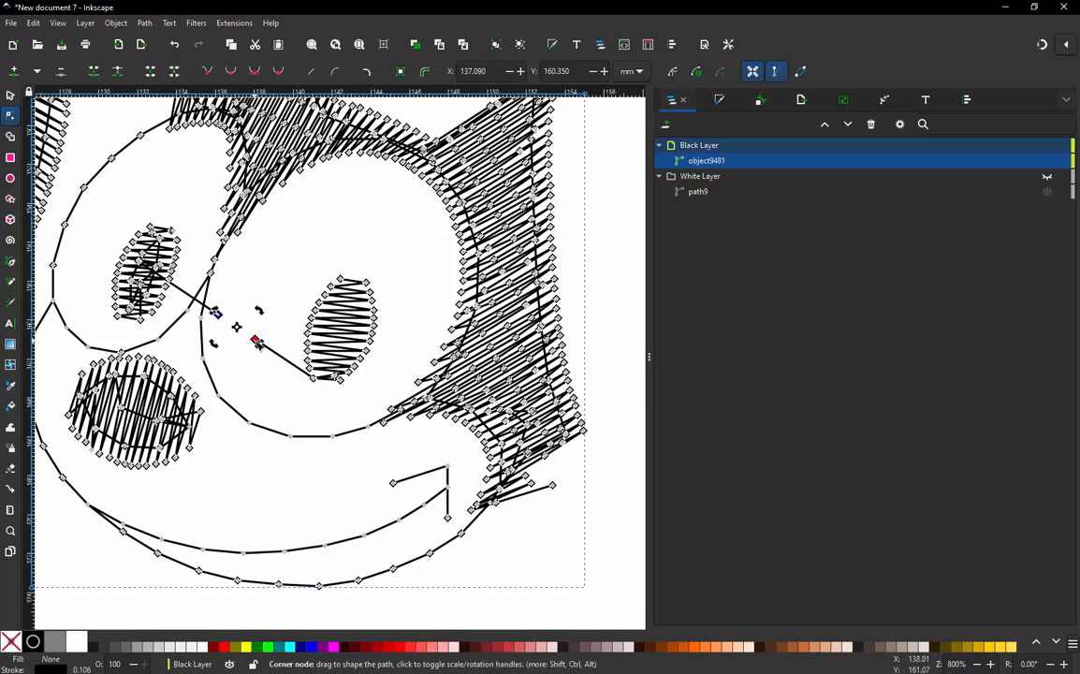
{"action": "key", "text": "Delete"}
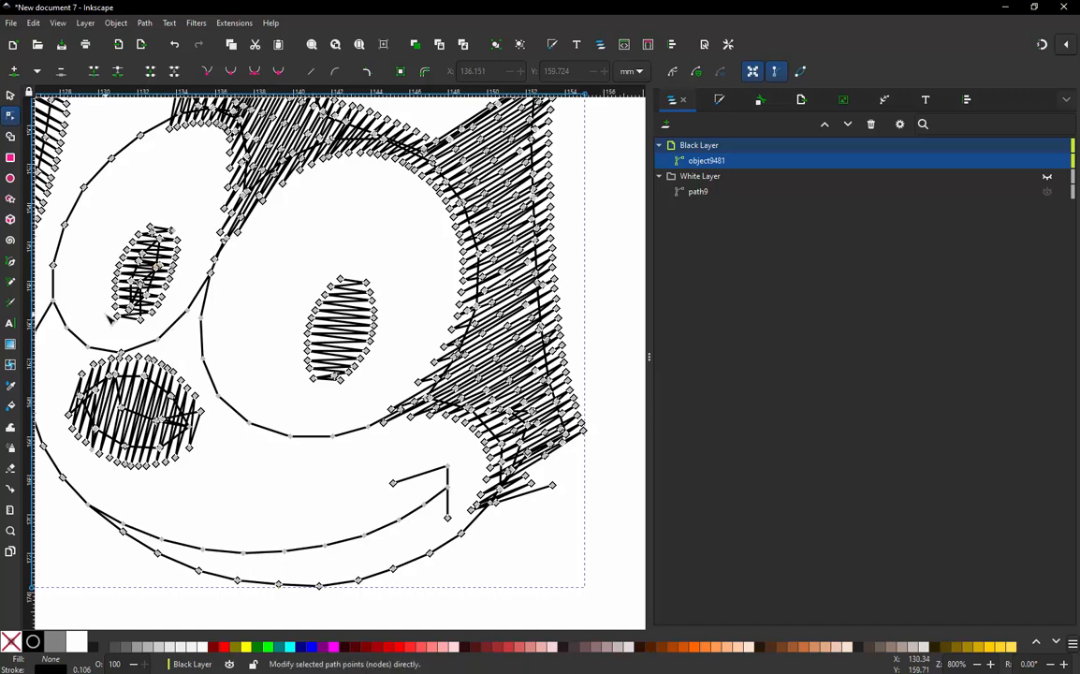
Step: Delete the underlay nodes in the upper half of the smaller eye's pupil
{"action": "scroll", "coordinate": [83, 278], "scroll_direction": "up", "scroll_amount": 3}
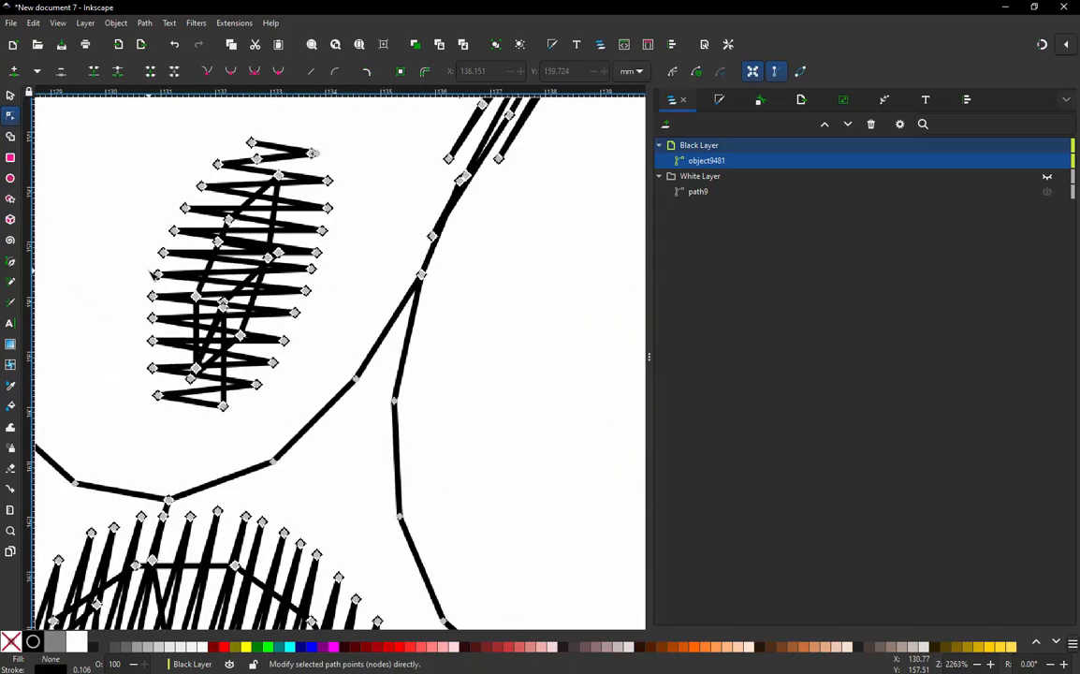
{"action": "left_click", "coordinate": [278, 253]}
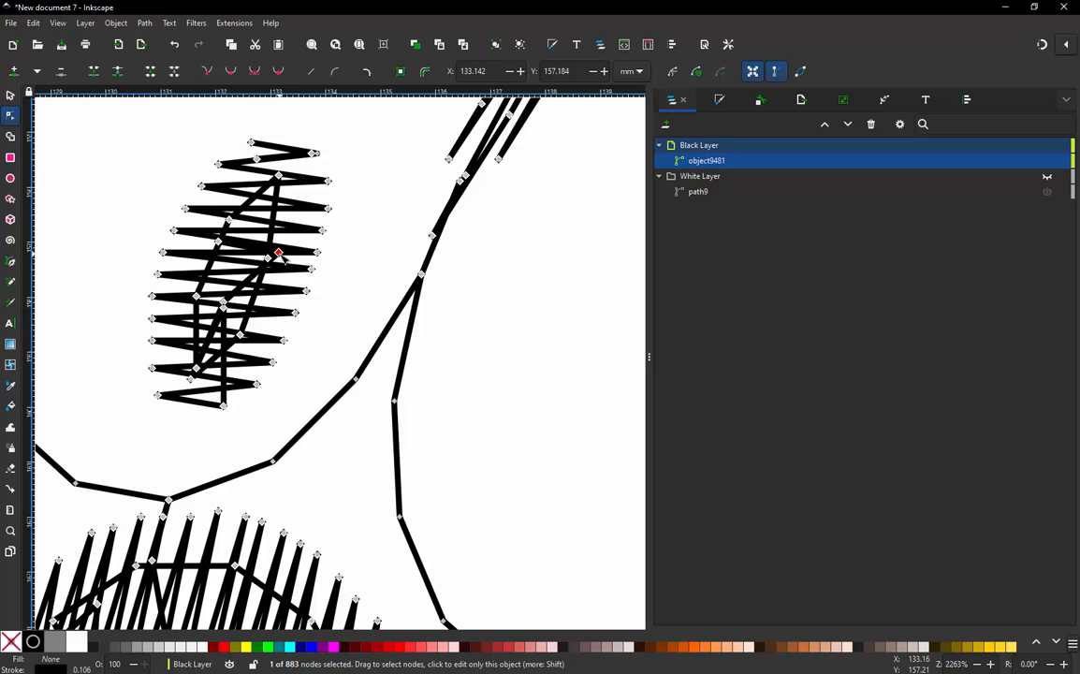
{"action": "key", "text": "Delete"}
{"action": "left_click", "coordinate": [218, 241]}
{"action": "key", "text": "Delete"}
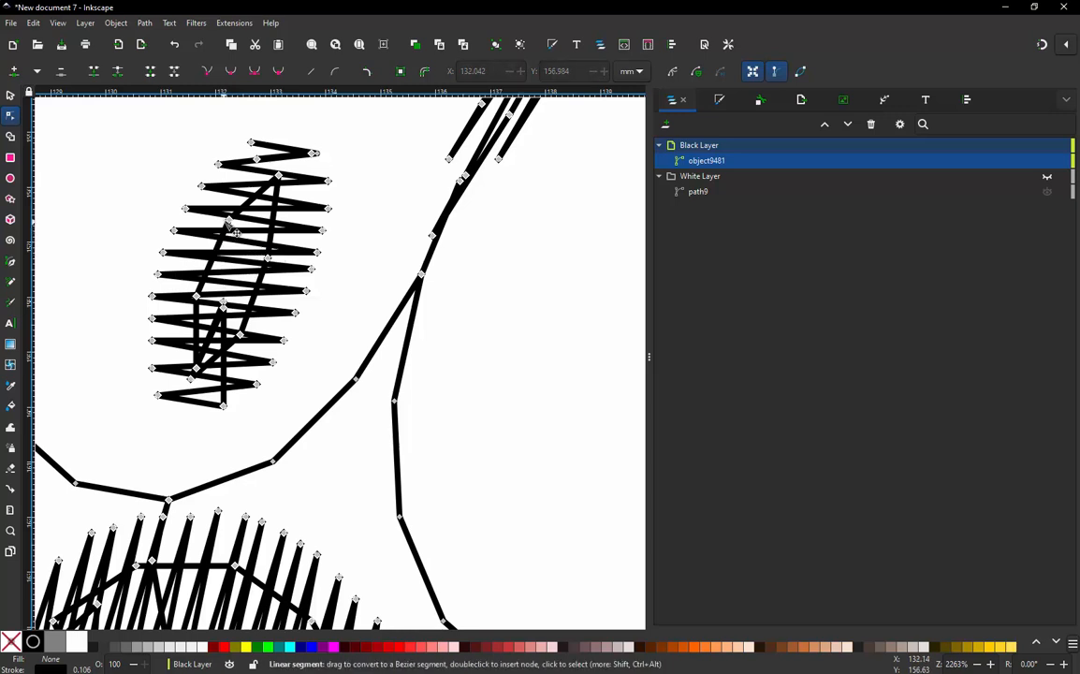
{"action": "key", "text": "Delete"}
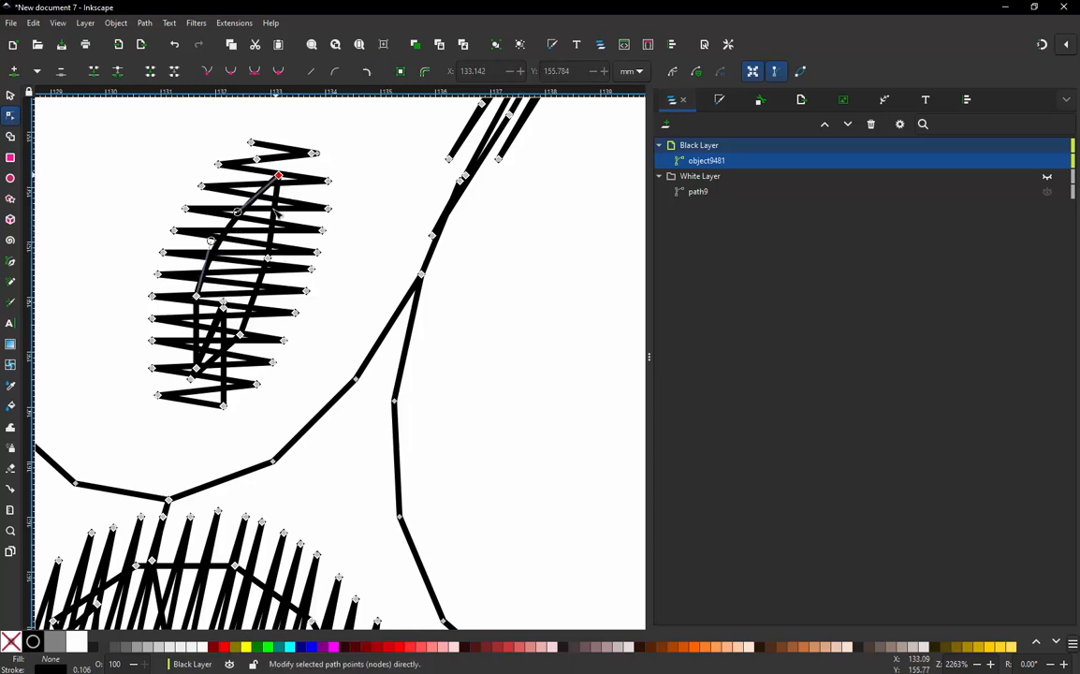
{"action": "key", "text": "Delete"}
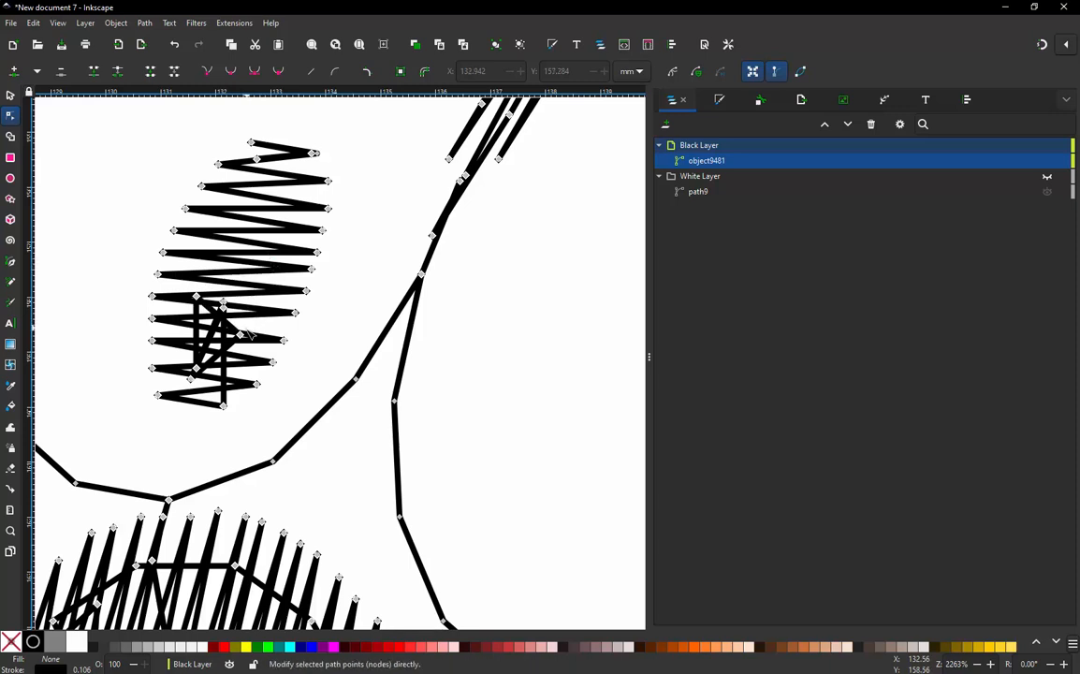
Step: Delete the side underlay nodes in the lower half of the smaller eye's pupil, undoing the accidental removal of a zigzag stitch
{"action": "left_click", "coordinate": [240, 334]}
{"action": "key", "text": "Delete"}
{"action": "left_click", "coordinate": [195, 296]}
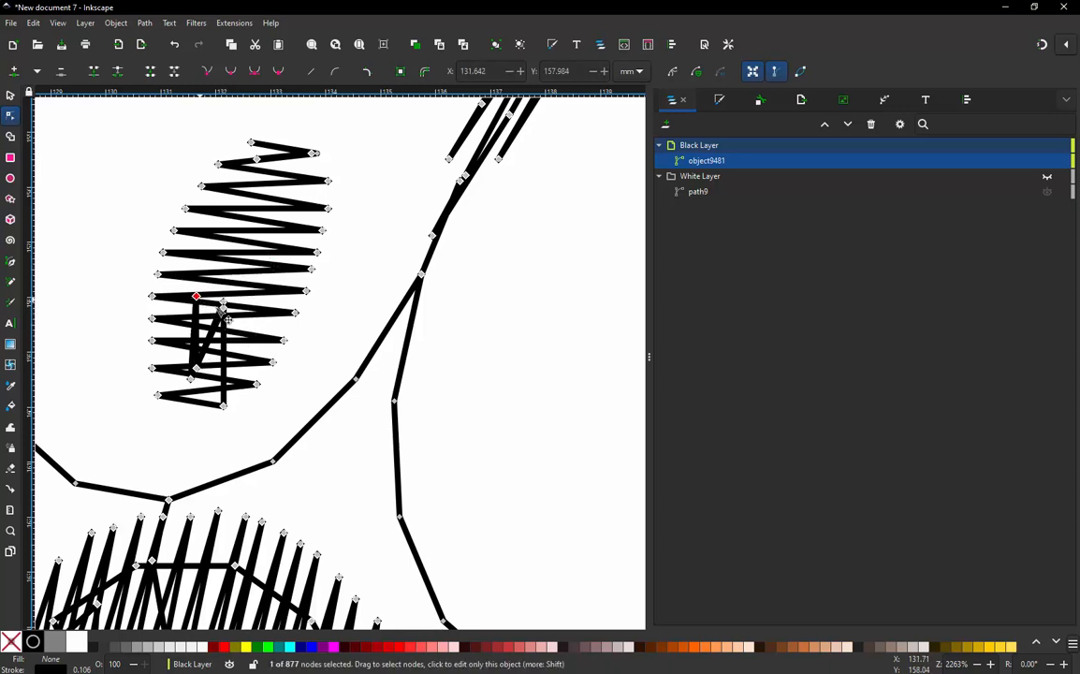
{"action": "key", "text": "Delete"}
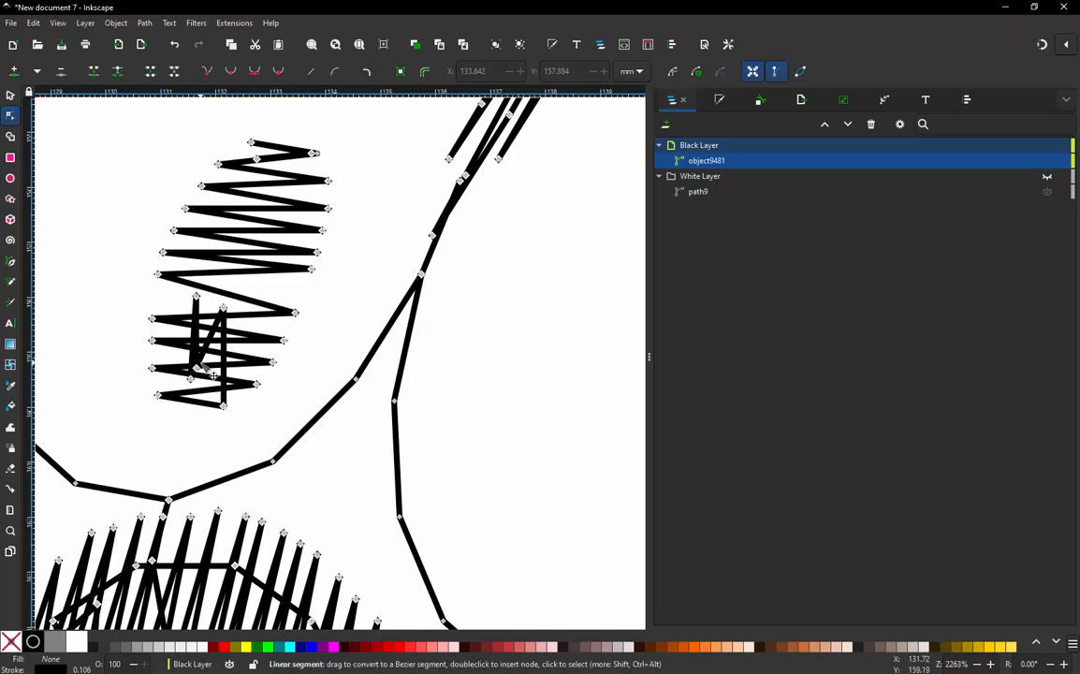
{"action": "key", "text": "ctrl+z"}
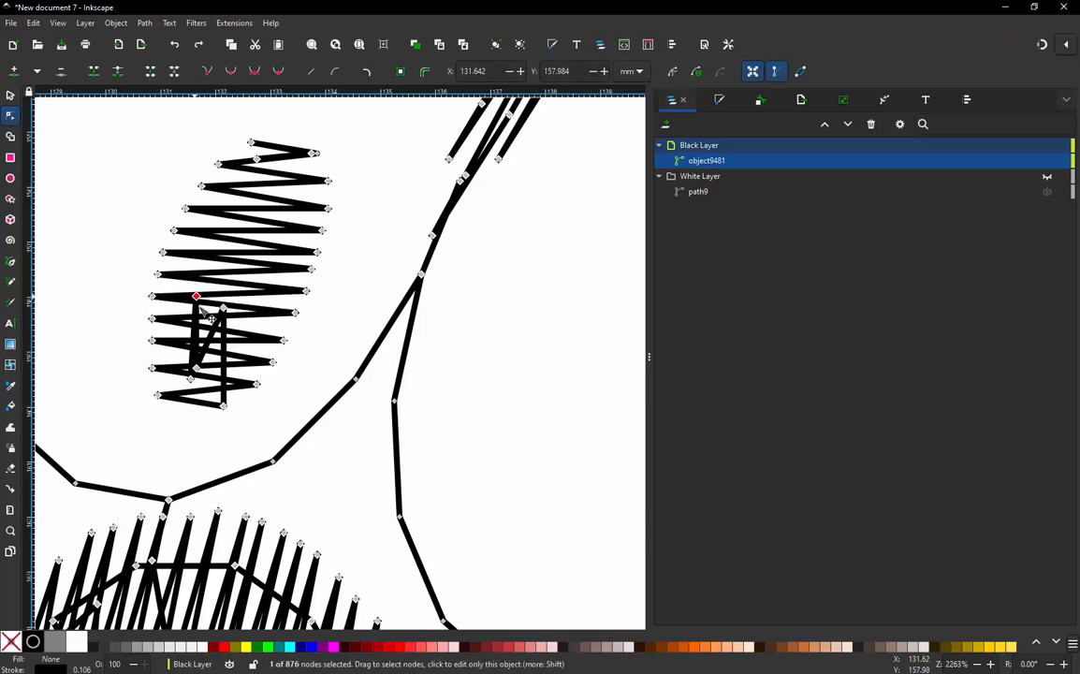
{"action": "key", "text": "Delete"}
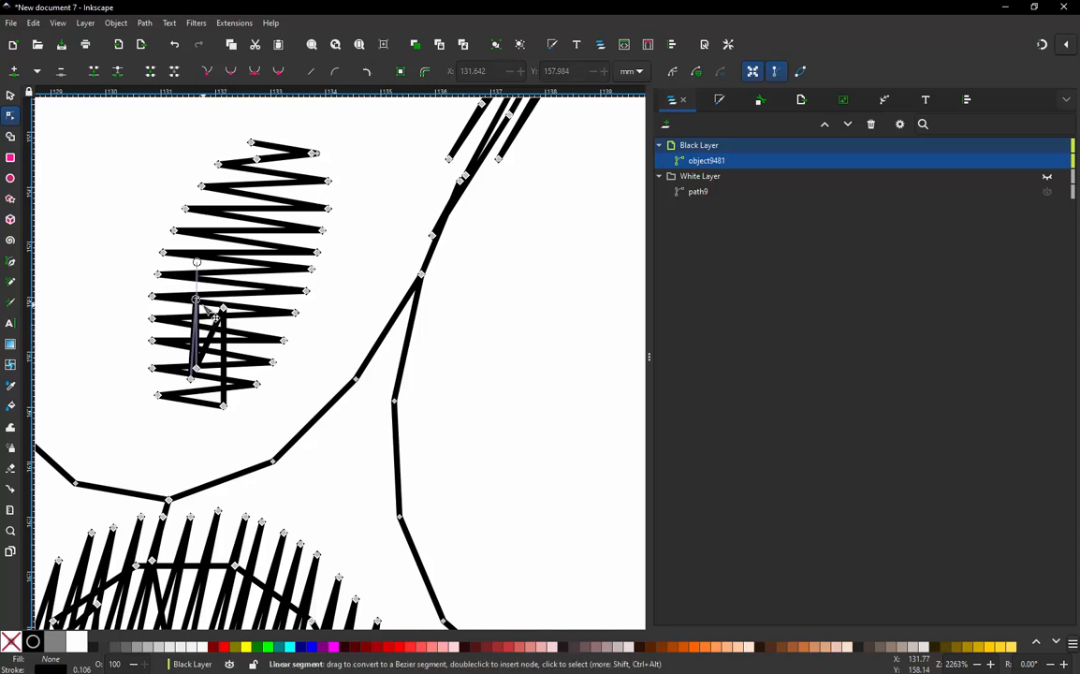
Step: Delete the last underlay nodes at the bottom of the smaller eye's pupil, keeping only its zigzag stitches
{"action": "left_click", "coordinate": [222, 308]}
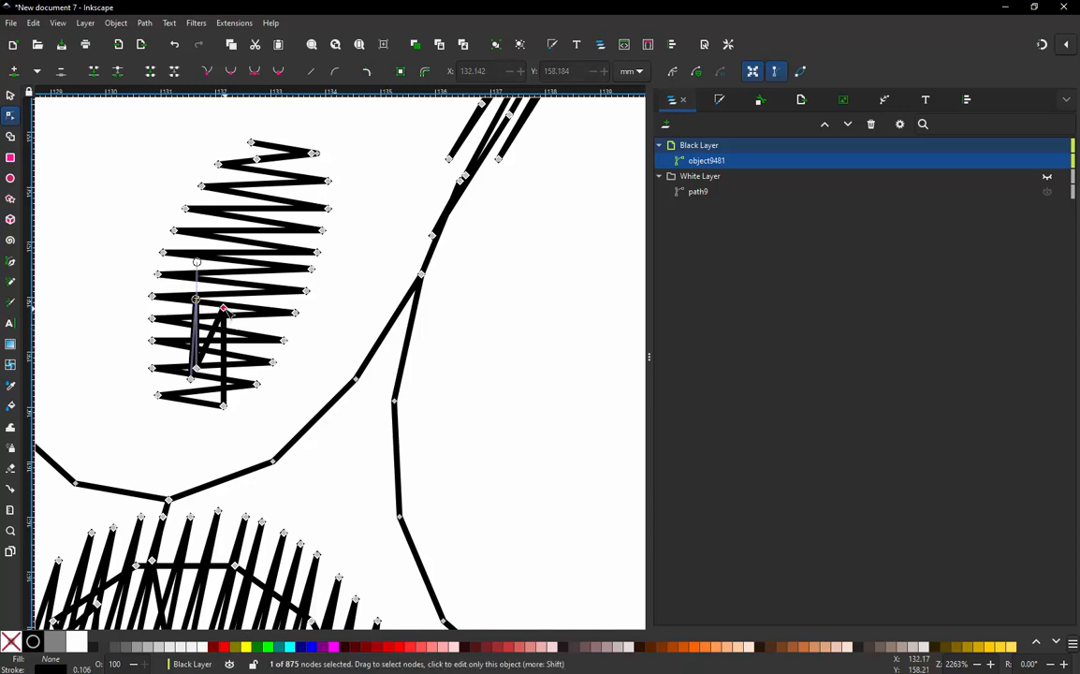
{"action": "key", "text": "Delete"}
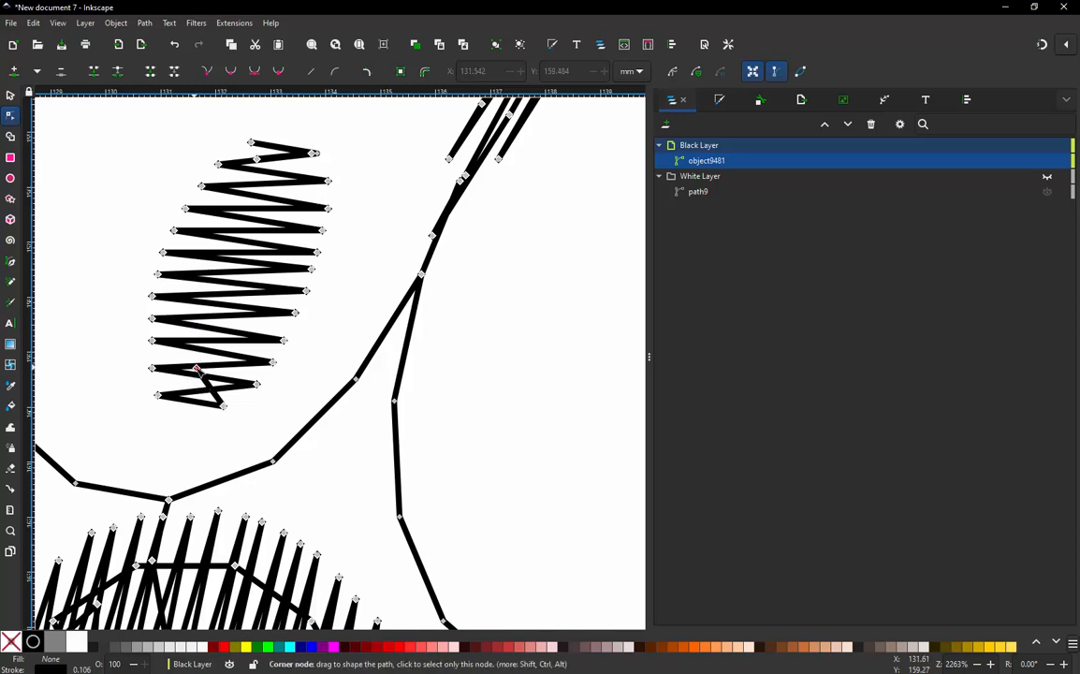
{"action": "left_click", "coordinate": [196, 367]}
{"action": "key", "text": "Delete"}
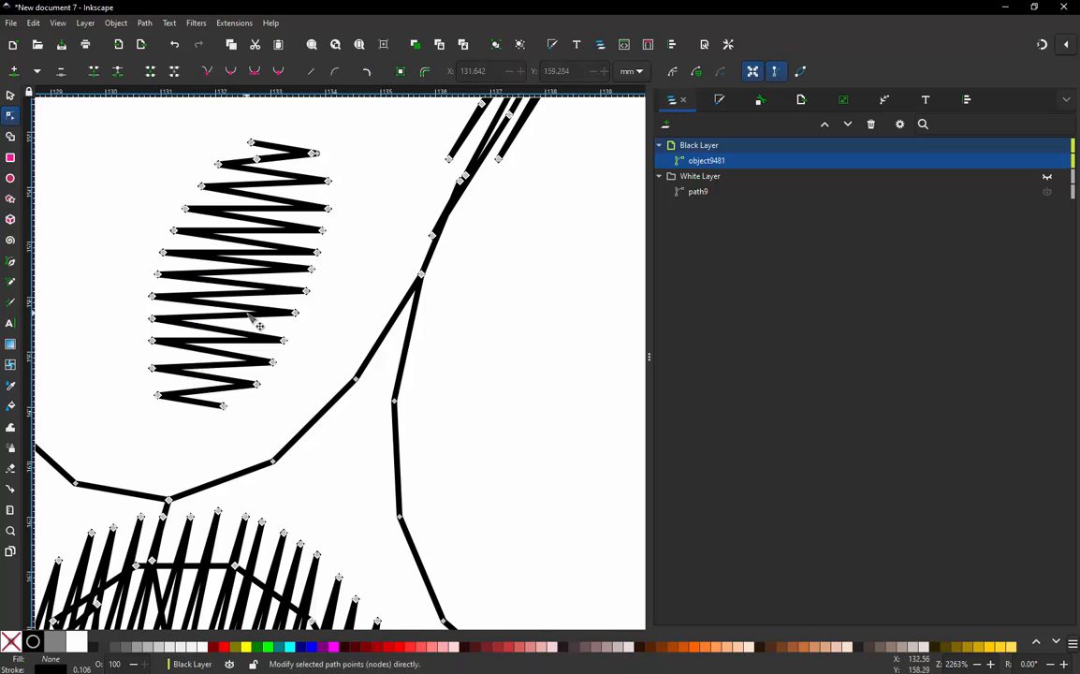
Step: Leave node editing and deselect the black stitch path so that no object is selected
{"action": "scroll", "coordinate": [251, 318], "scroll_direction": "down", "scroll_amount": 4}
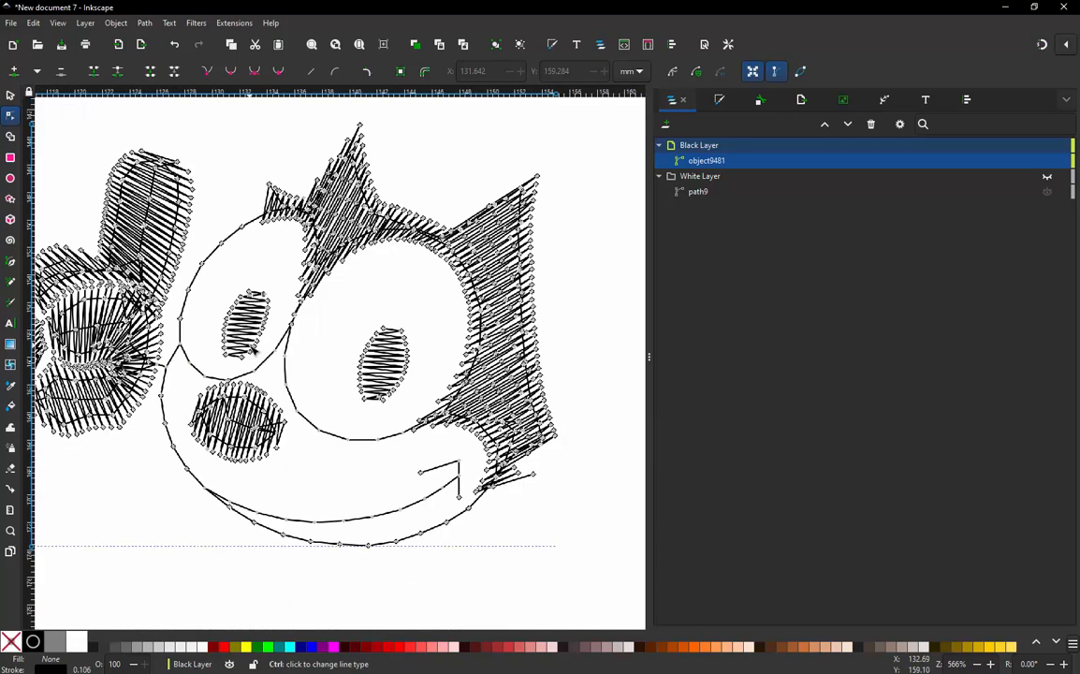
{"action": "left_click", "coordinate": [11, 96]}
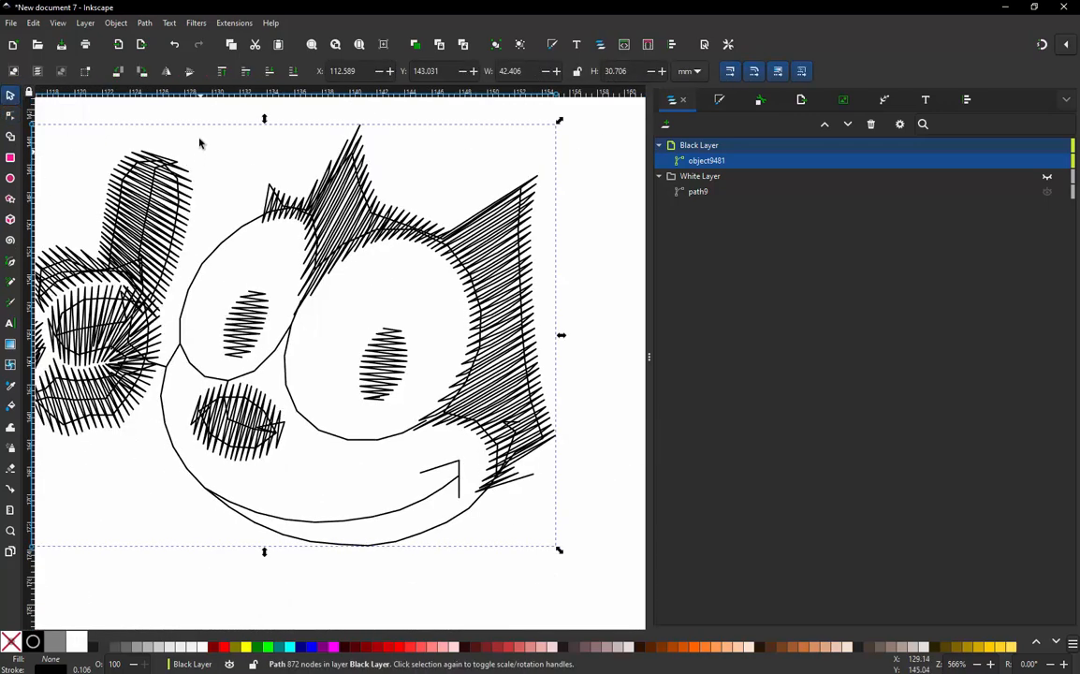
{"action": "left_click", "coordinate": [210, 119]}
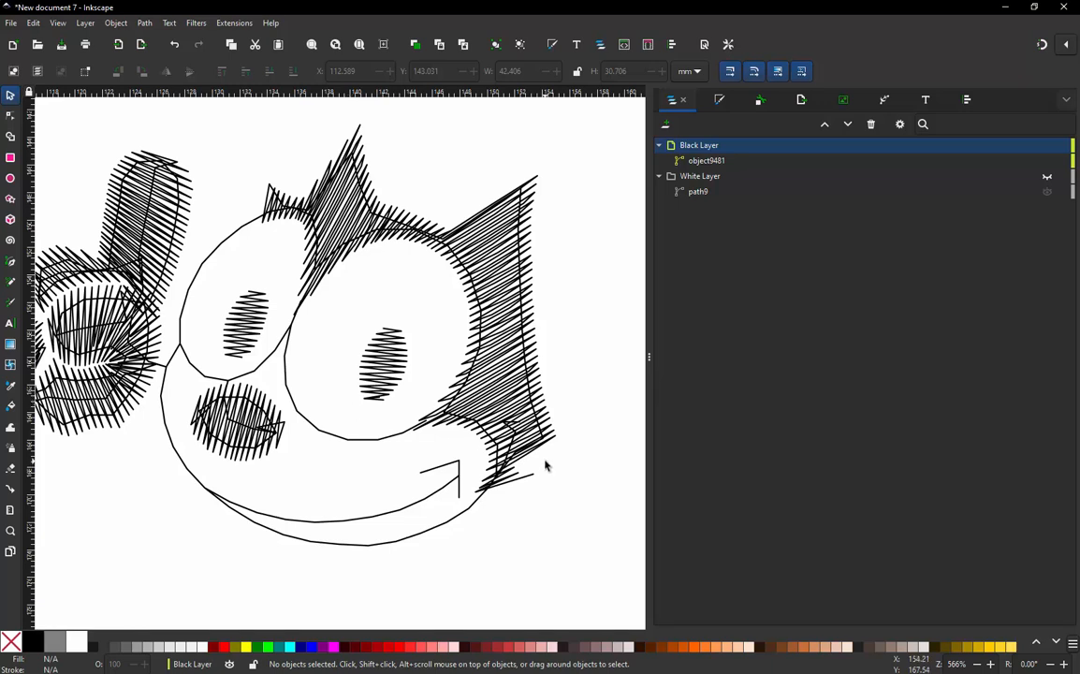
{"action": "left_click", "coordinate": [474, 348]}
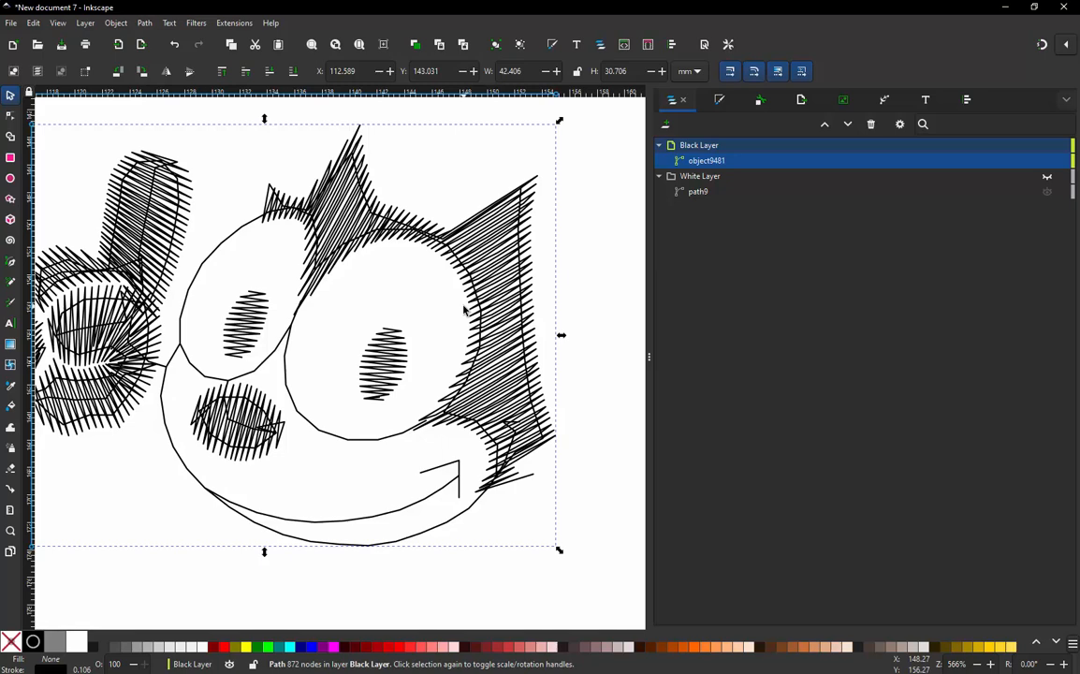
{"action": "left_click", "coordinate": [592, 267]}
{"action": "scroll", "coordinate": [589, 273], "scroll_direction": "down", "scroll_amount": 1}
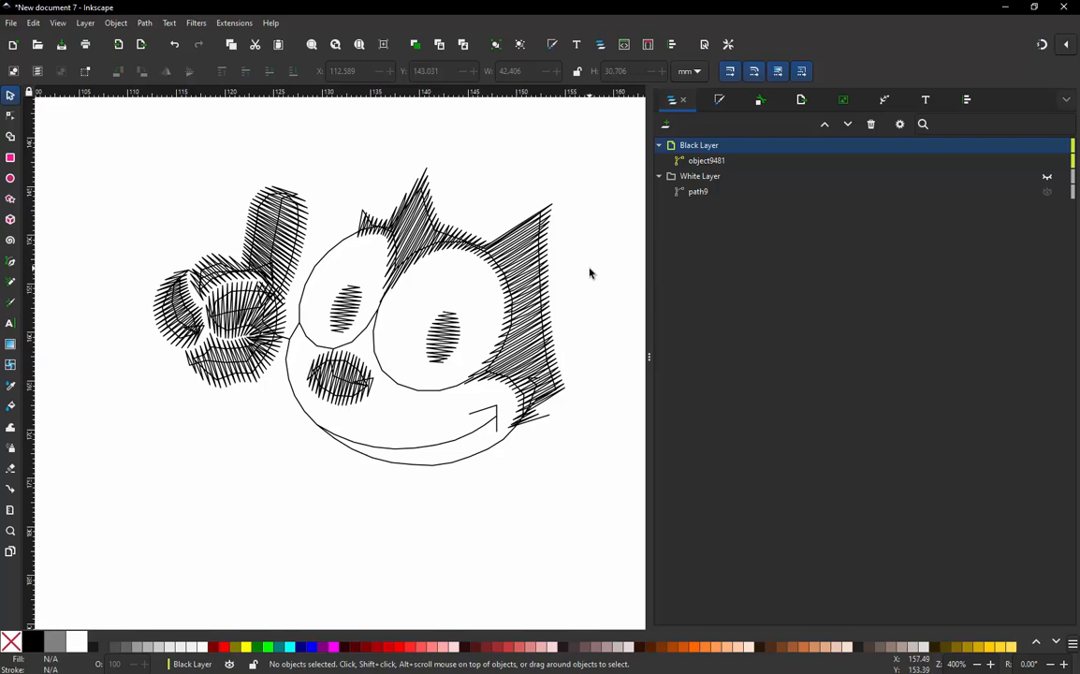
Step: Run the Ink/Stitch embroidery simulator on the design, pause playback, and scrub to stitch 814 before the pupils
{"action": "left_click", "coordinate": [234, 24]}
{"action": "mouse_move", "coordinate": [277, 187]}
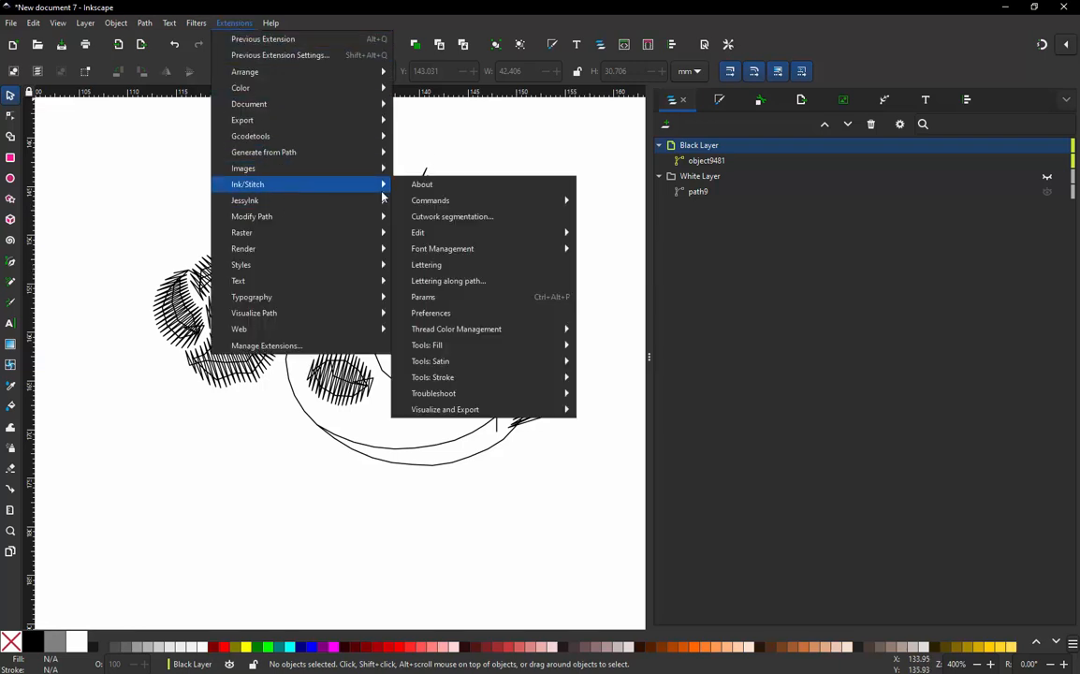
{"action": "mouse_move", "coordinate": [499, 409]}
{"action": "left_click", "coordinate": [620, 456]}
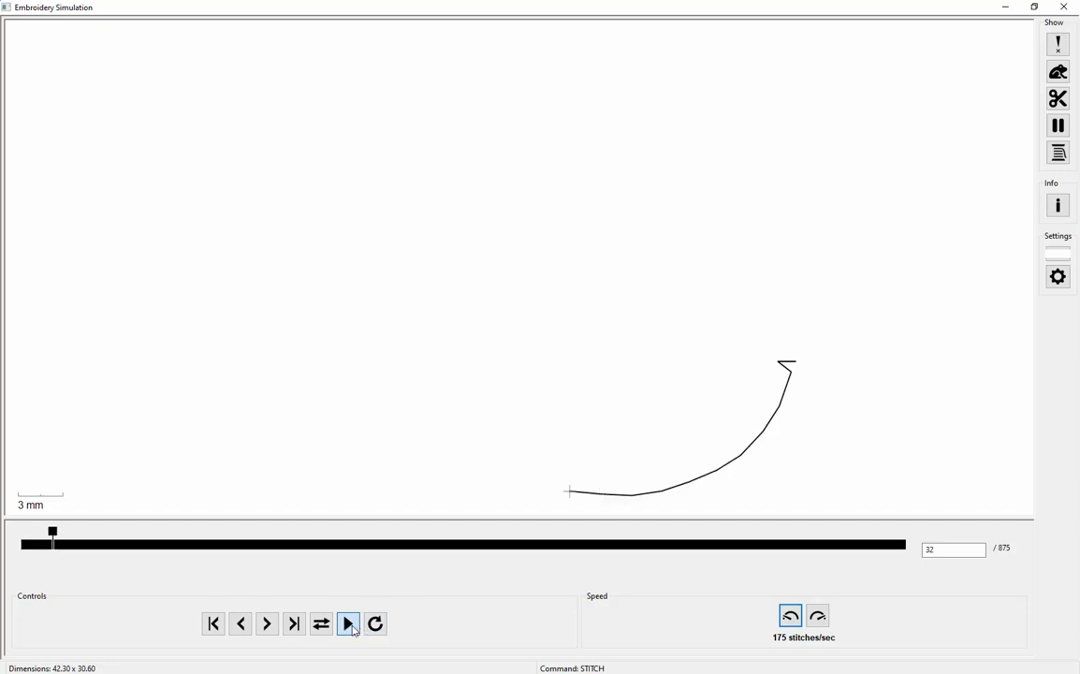
{"action": "left_click", "coordinate": [347, 623]}
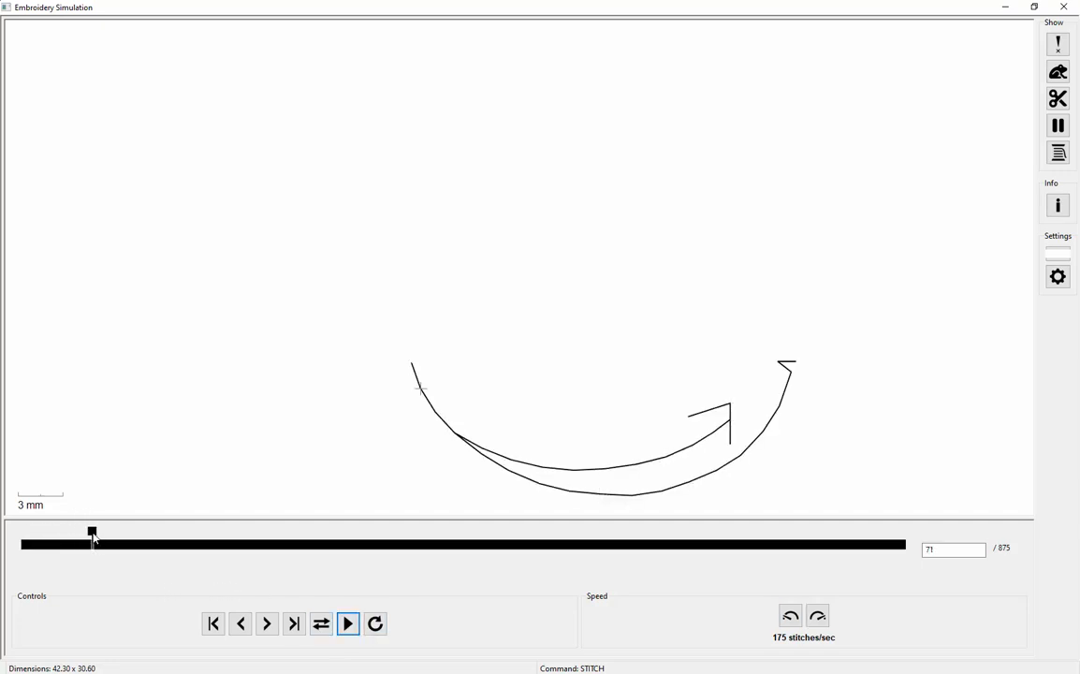
{"action": "mouse_move", "coordinate": [93, 537]}
{"action": "left_mouse_down"}
{"action": "mouse_move", "coordinate": [875, 480]}
{"action": "mouse_move", "coordinate": [846, 488]}
{"action": "left_mouse_up"}
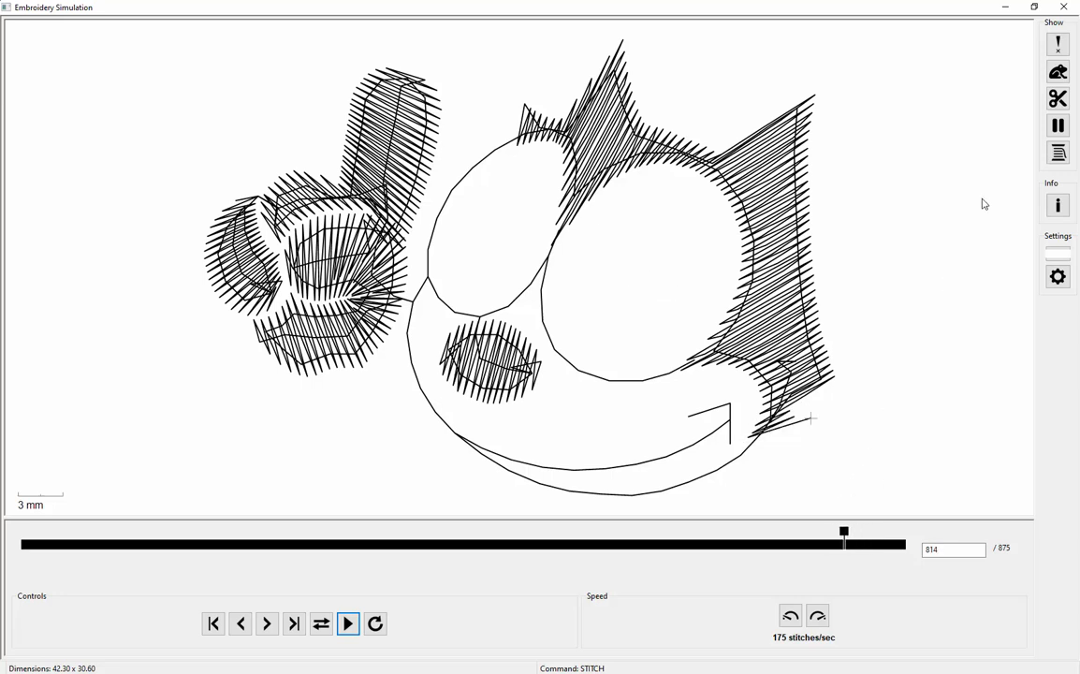
Step: Show the jump markers, examine the jumps to both pupils up to stitch 875, and close the simulation
{"action": "left_click", "coordinate": [1057, 72]}
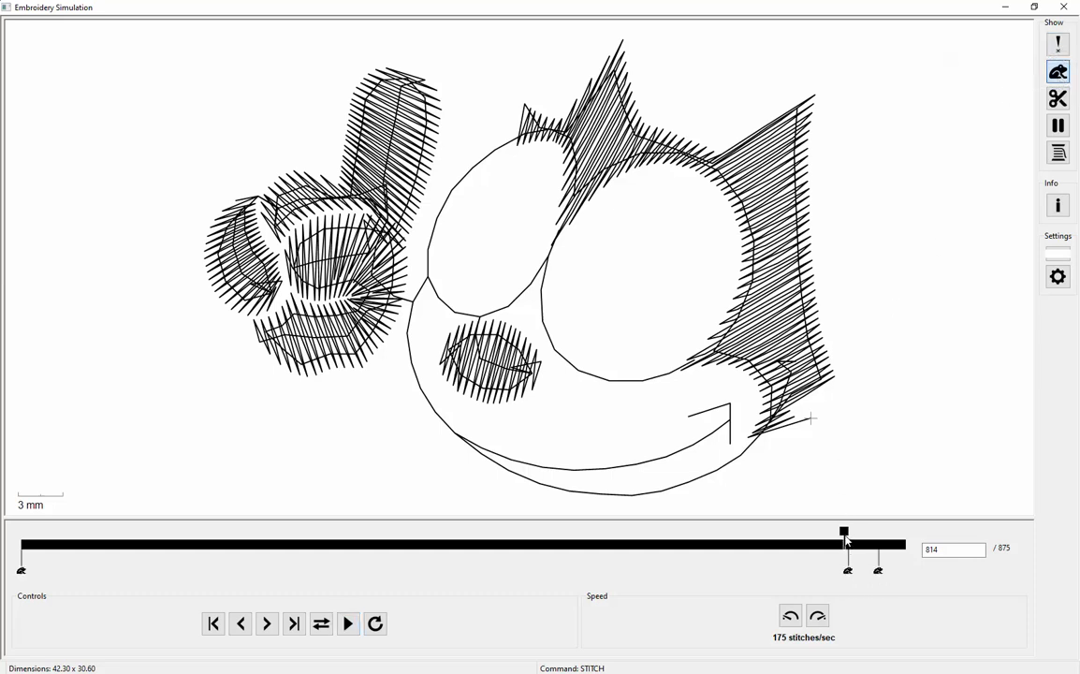
{"action": "left_click_drag", "start_coordinate": [845, 539], "coordinate": [879, 527]}
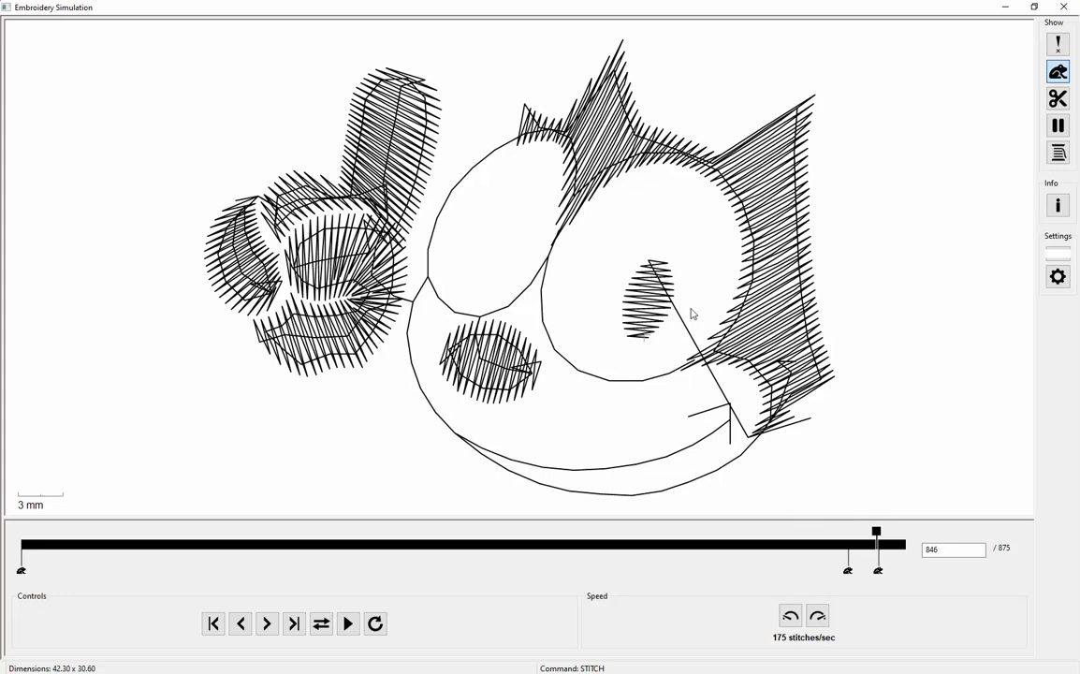
{"action": "left_click_drag", "start_coordinate": [876, 531], "coordinate": [881, 535]}
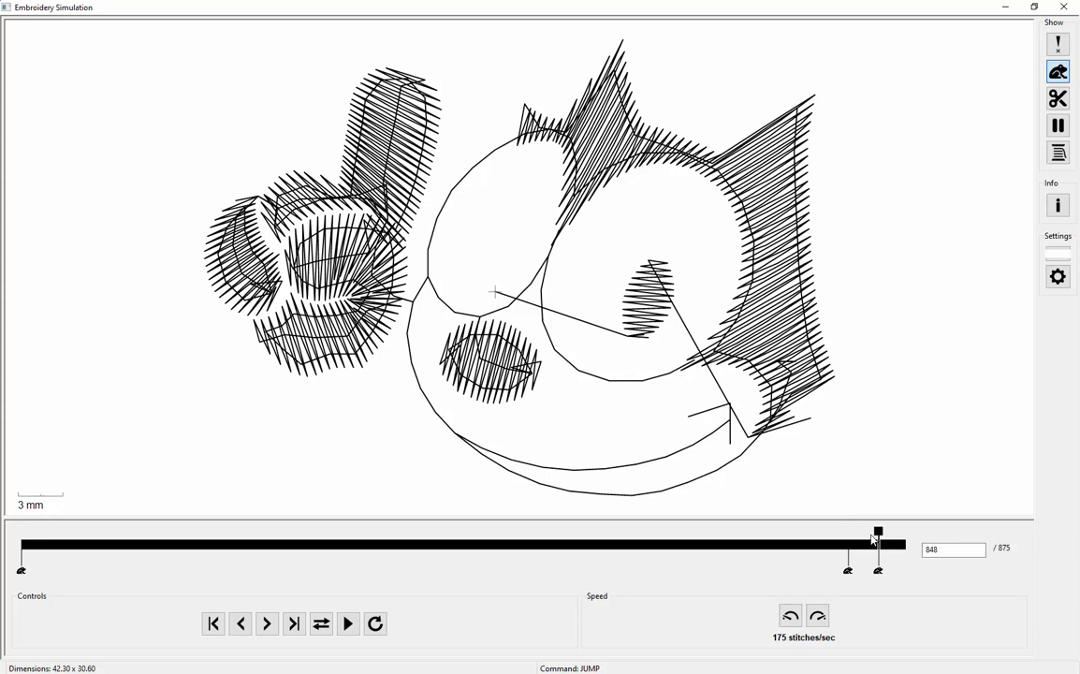
{"action": "left_click_drag", "start_coordinate": [873, 539], "coordinate": [907, 528]}
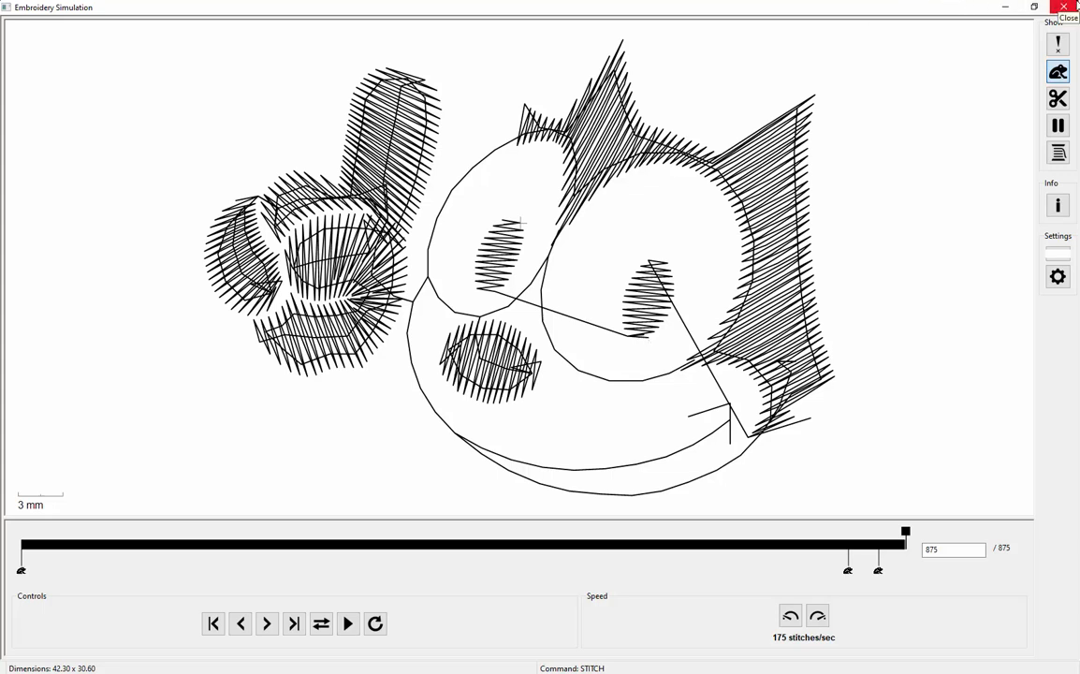
{"action": "left_click", "coordinate": [1067, 7]}
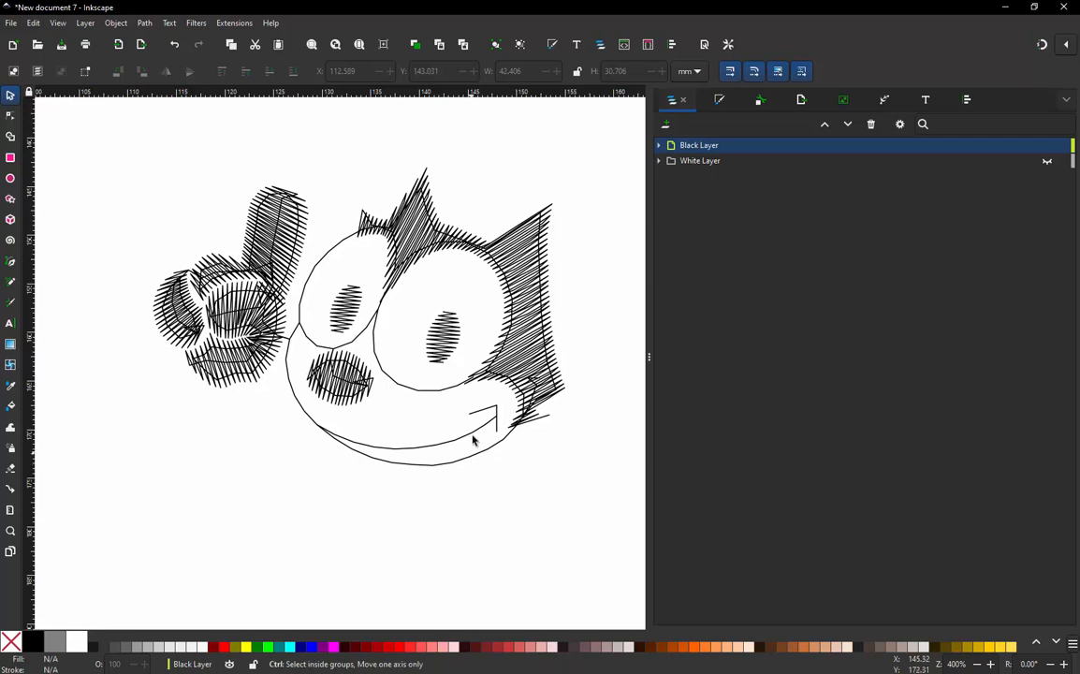
Step: Draw a straight line about 9.4 mm long from the stitch end near the mouth corner to the larger pupil's bottom, with a black stroke
{"action": "scroll", "coordinate": [478, 412], "scroll_direction": "up", "scroll_amount": 2}
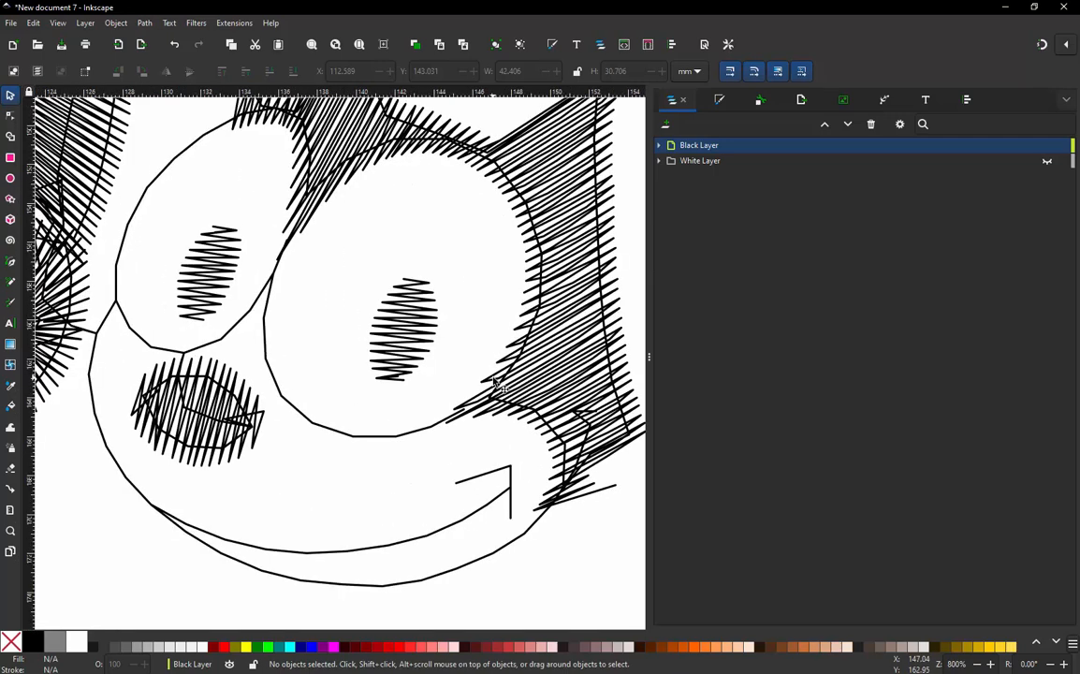
{"action": "key", "text": "b"}
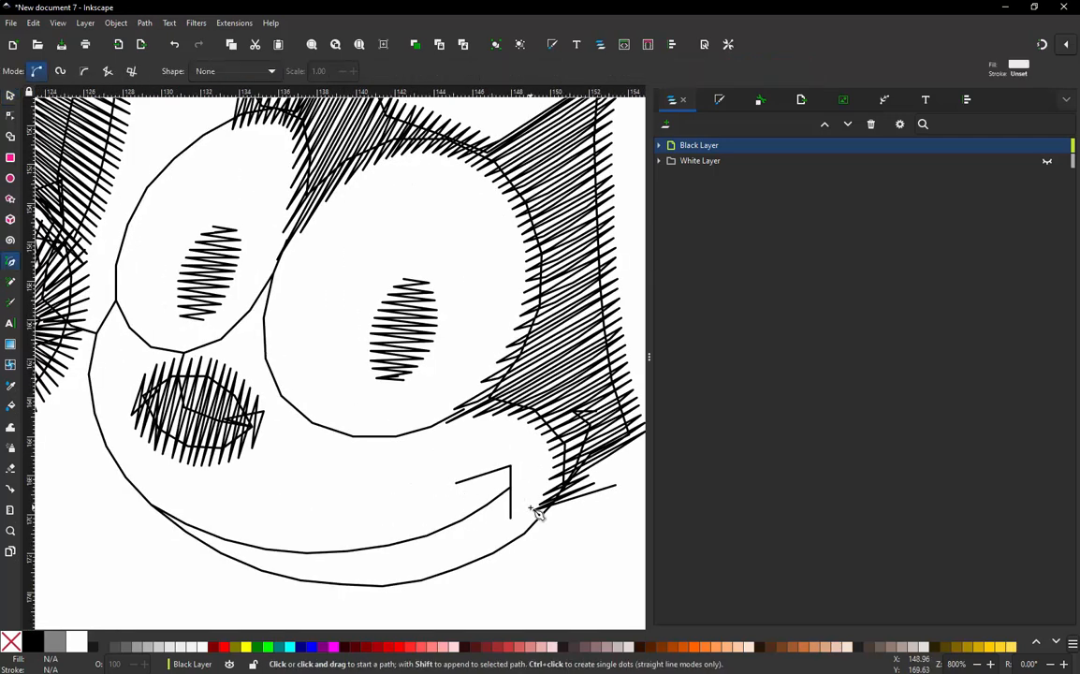
{"action": "scroll", "coordinate": [543, 545], "scroll_direction": "up", "scroll_amount": 1}
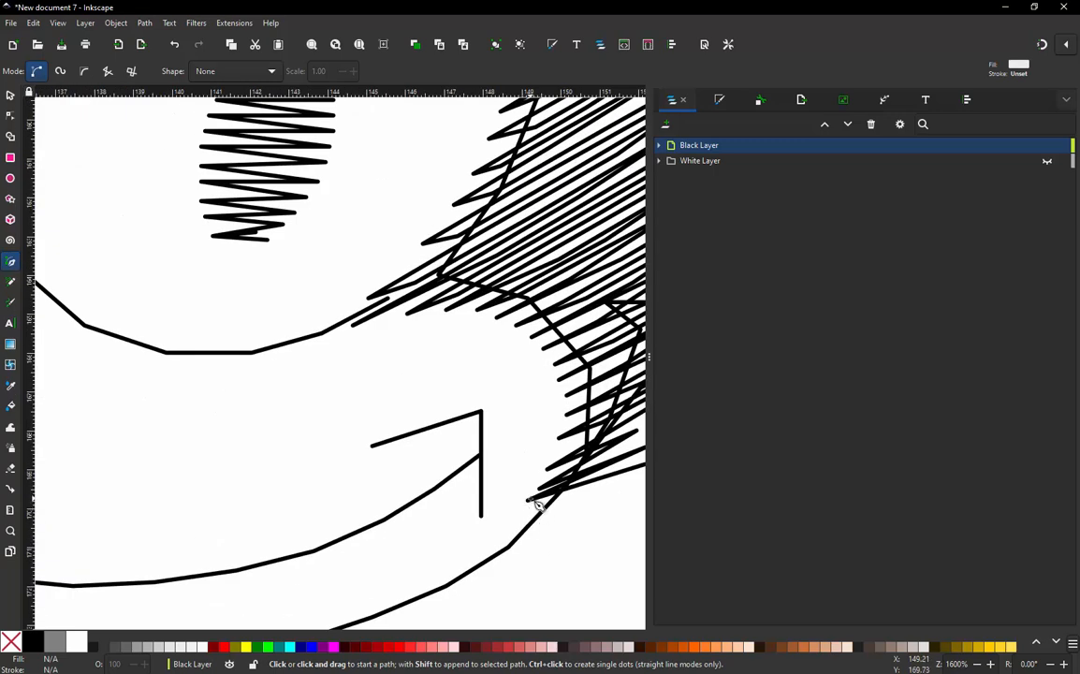
{"action": "left_click", "coordinate": [529, 500]}
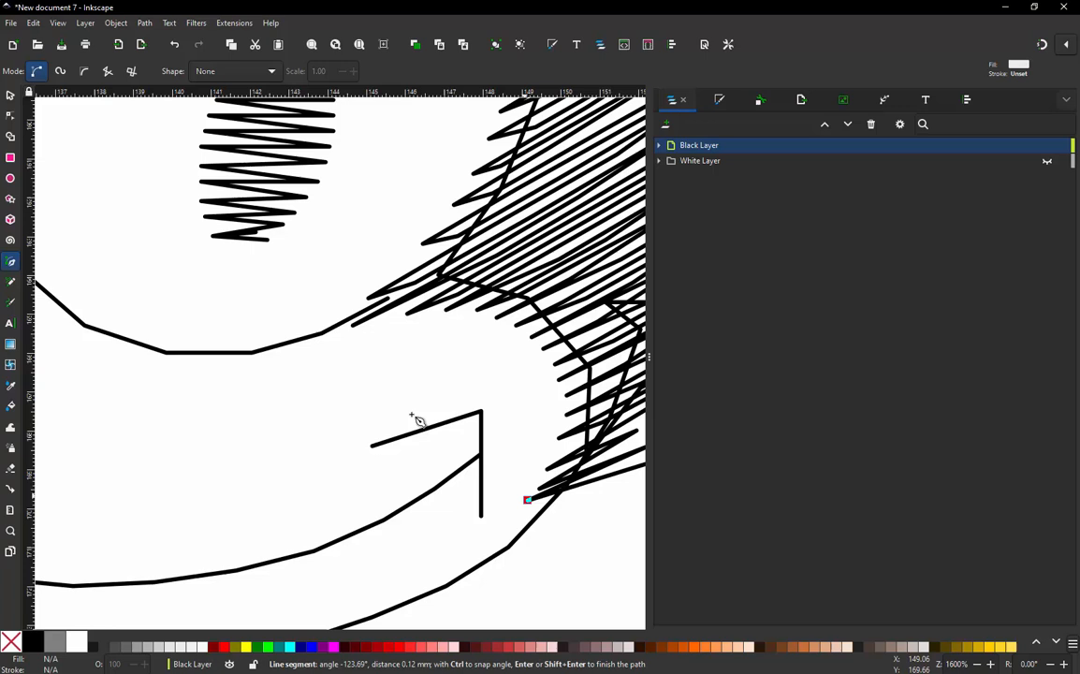
{"action": "left_click", "coordinate": [270, 241]}
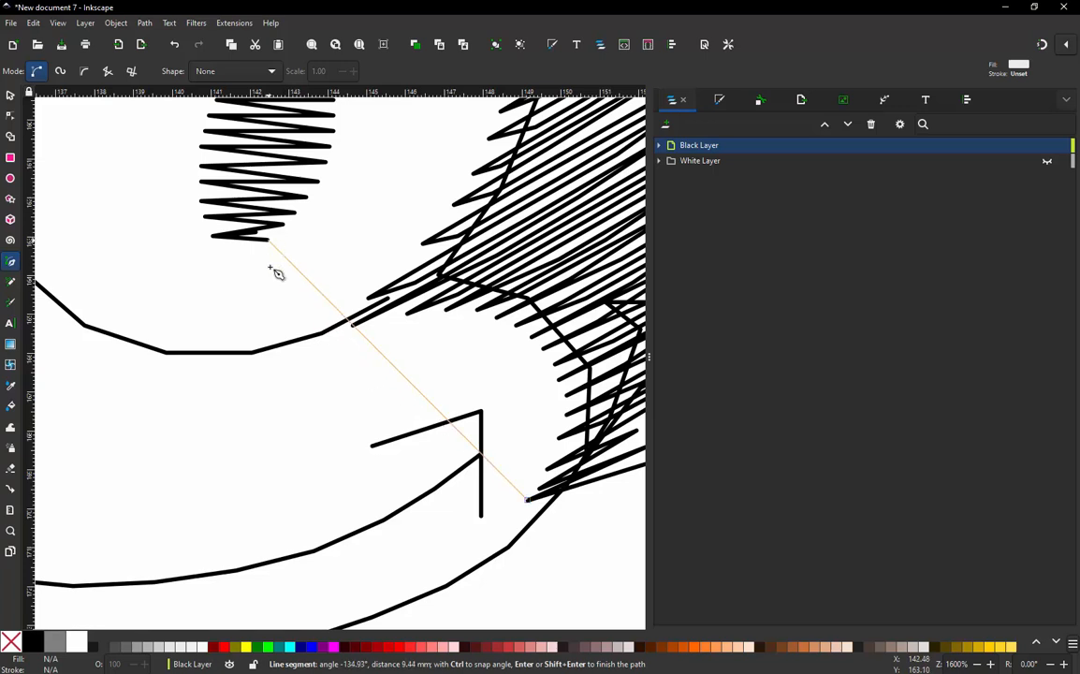
{"action": "key", "text": "Return"}
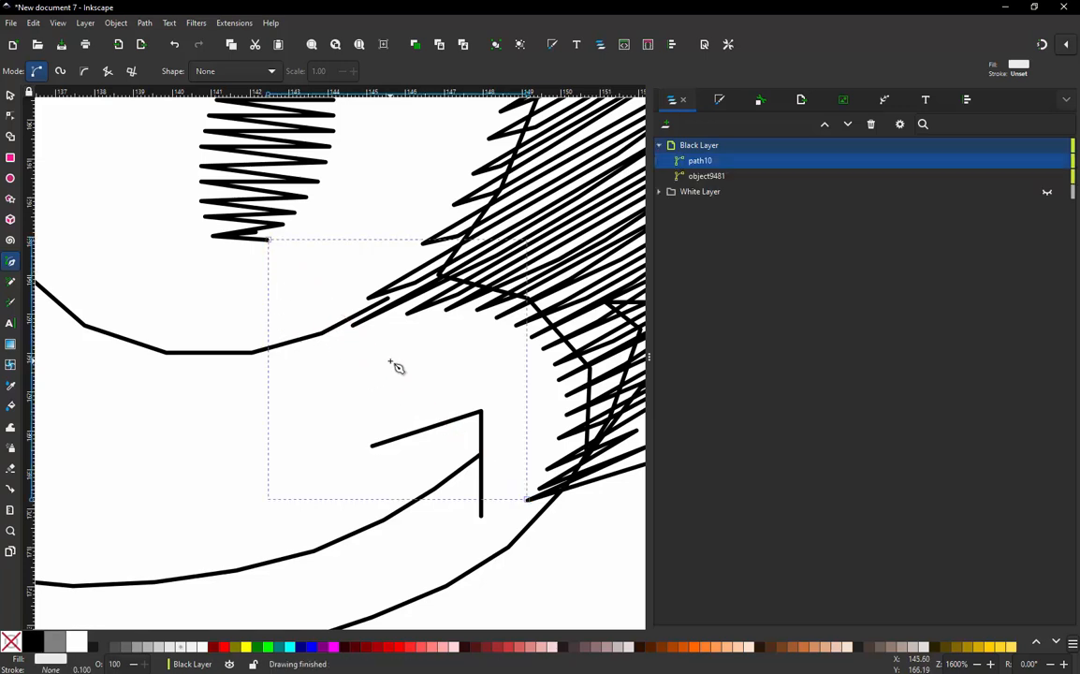
{"action": "scroll", "coordinate": [421, 379], "scroll_direction": "down", "scroll_amount": 3}
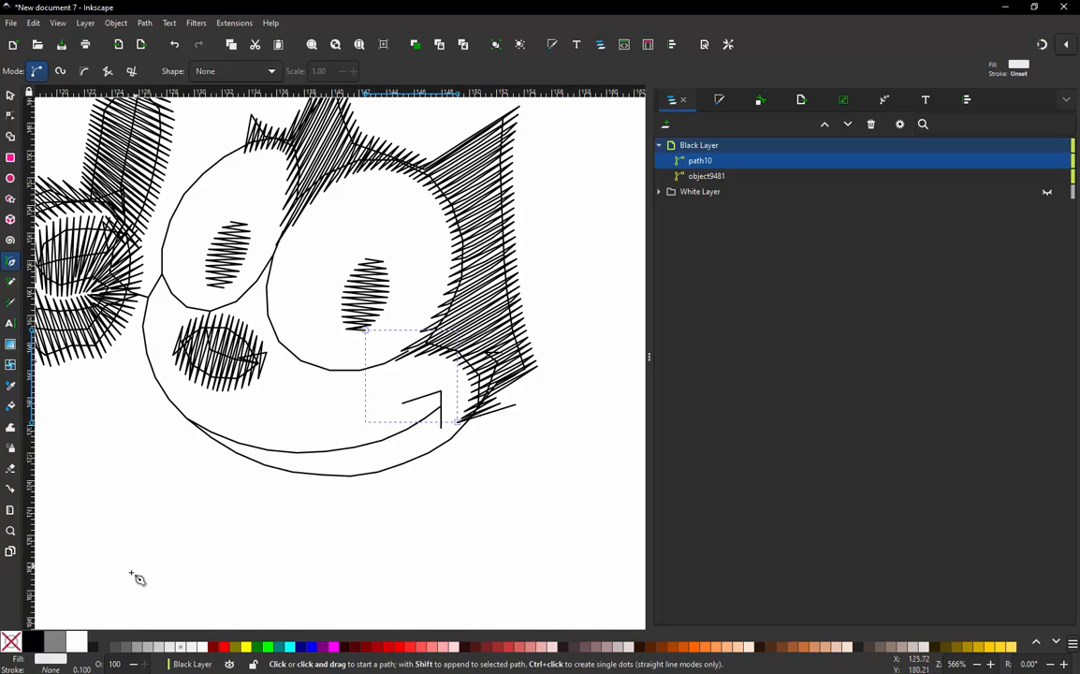
{"action": "left_click", "coordinate": [35, 646], "text": "shift"}
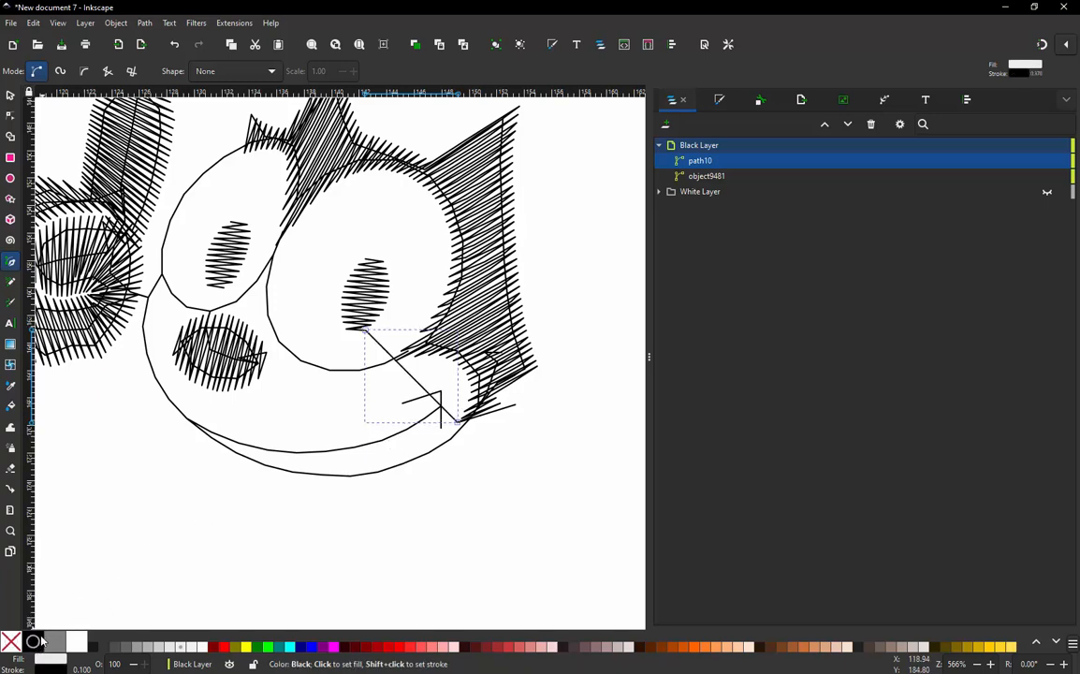
Step: Break apart the cat's main outline path, object9481, into its separate subpaths
{"action": "left_click", "coordinate": [10, 95]}
{"action": "left_click", "coordinate": [334, 479]}
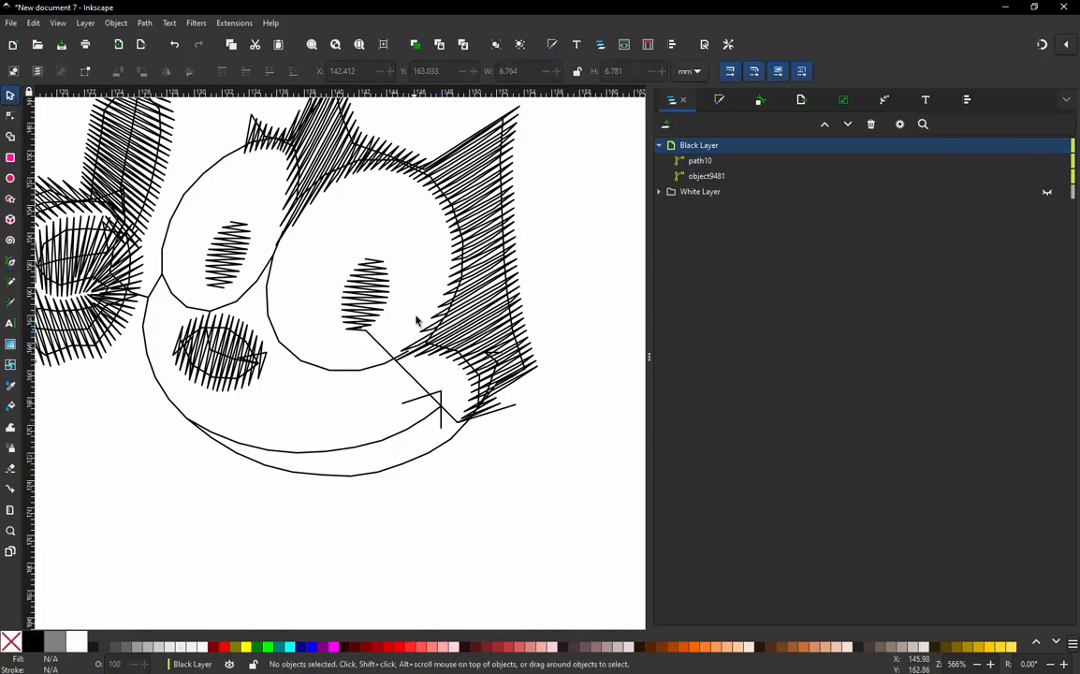
{"action": "scroll", "coordinate": [417, 321], "scroll_direction": "up", "scroll_amount": 1}
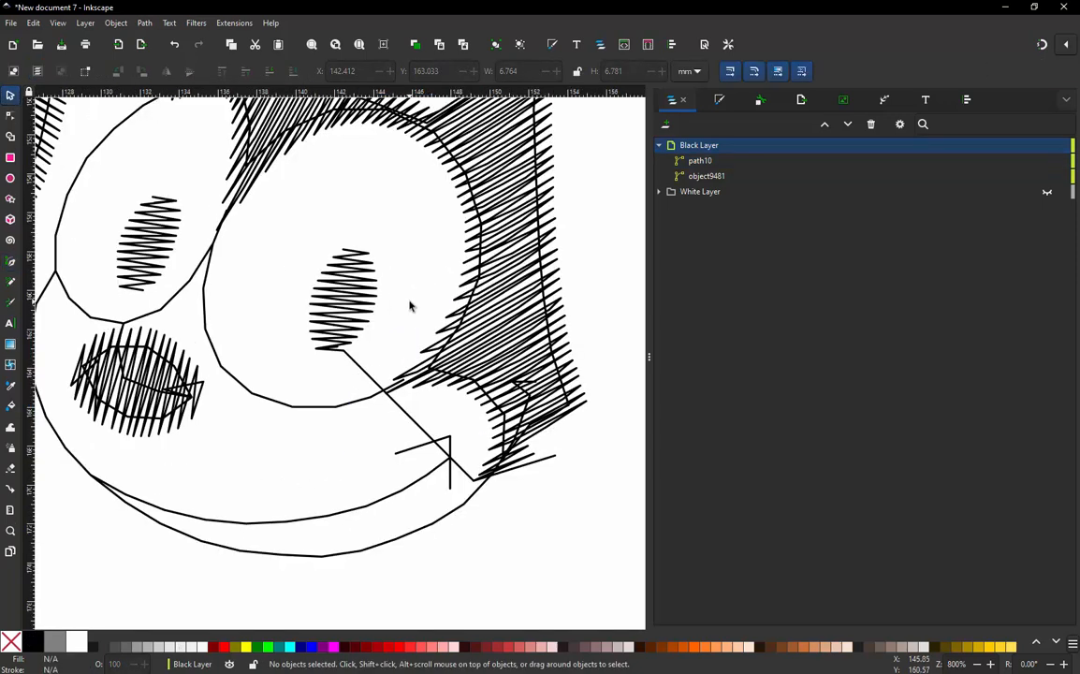
{"action": "left_click", "coordinate": [718, 177]}
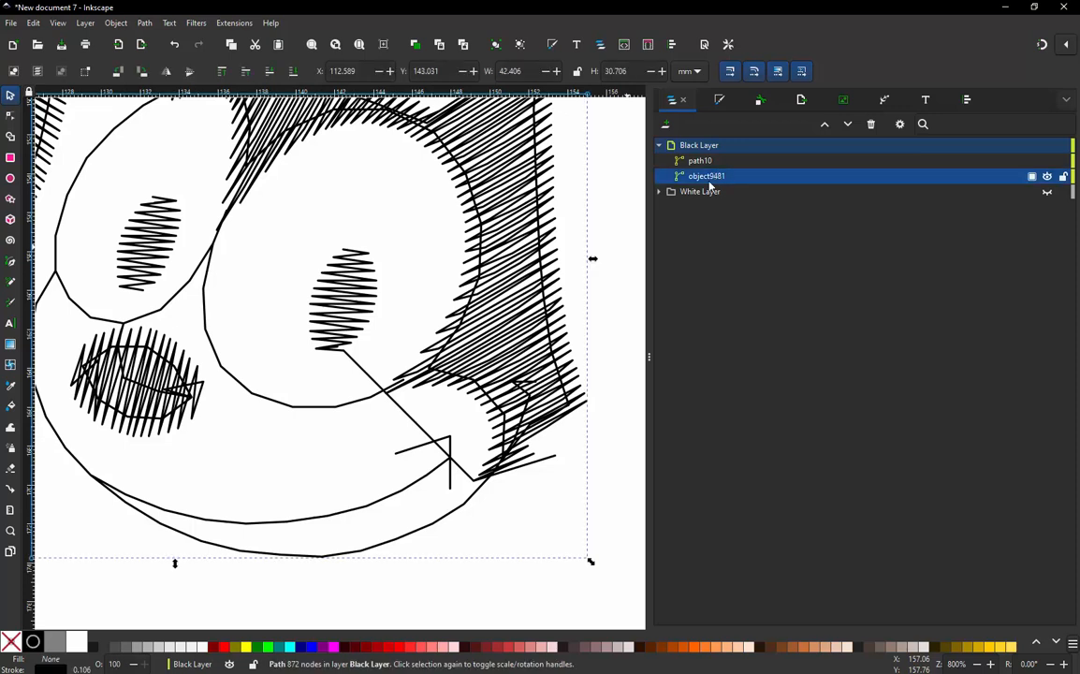
{"action": "left_click", "coordinate": [148, 25]}
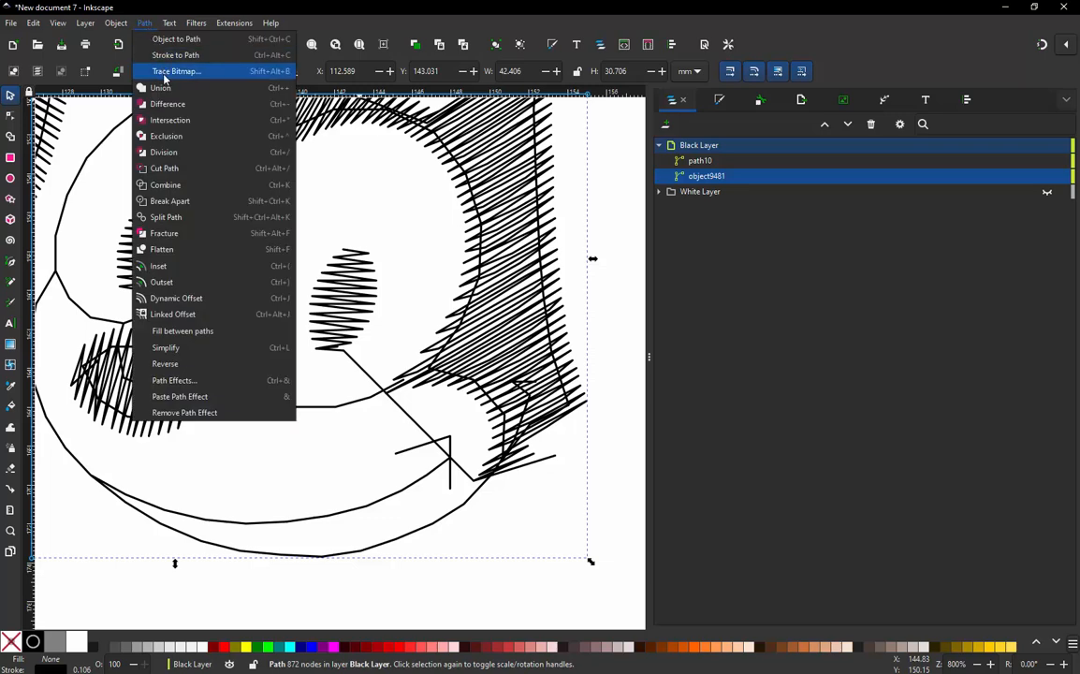
{"action": "left_click", "coordinate": [174, 201]}
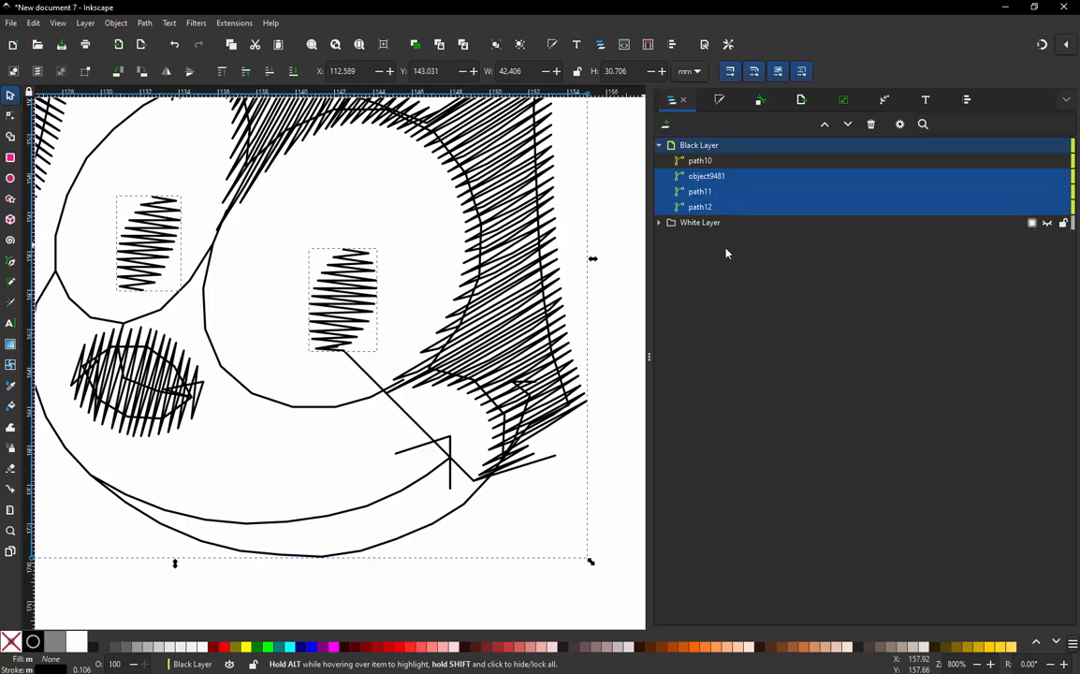
Step: Toggle the visibility of object9481 to check which parts of the drawing are separate from it
{"action": "left_click", "coordinate": [717, 177]}
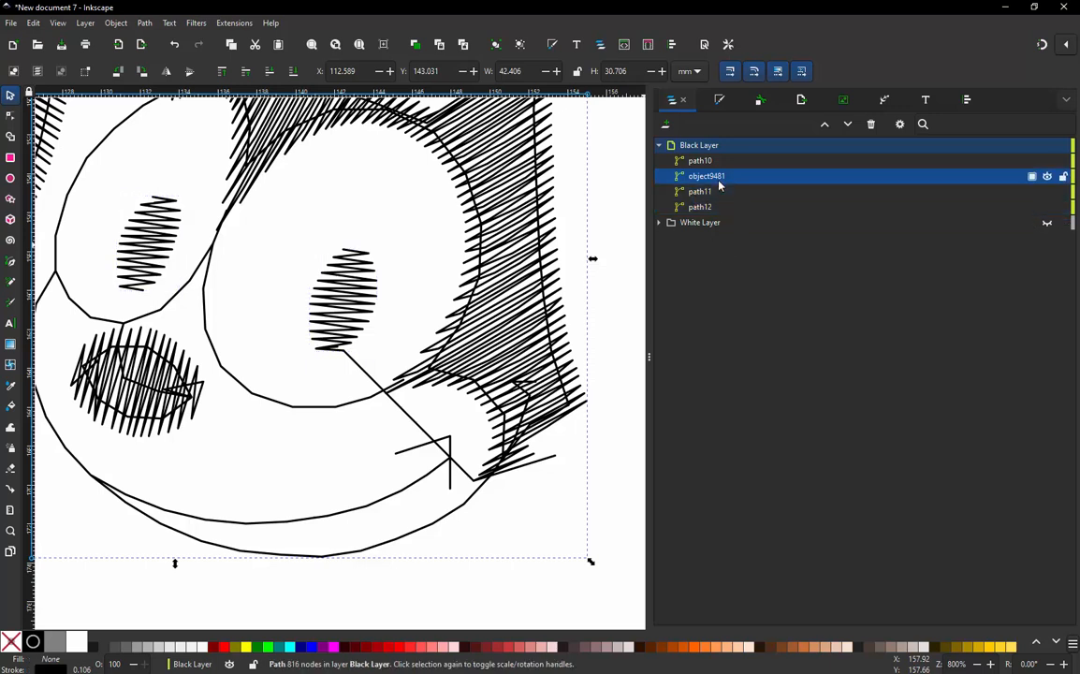
{"action": "left_click", "coordinate": [1048, 176]}
{"action": "left_click", "coordinate": [1047, 177]}
{"action": "left_click", "coordinate": [1047, 177]}
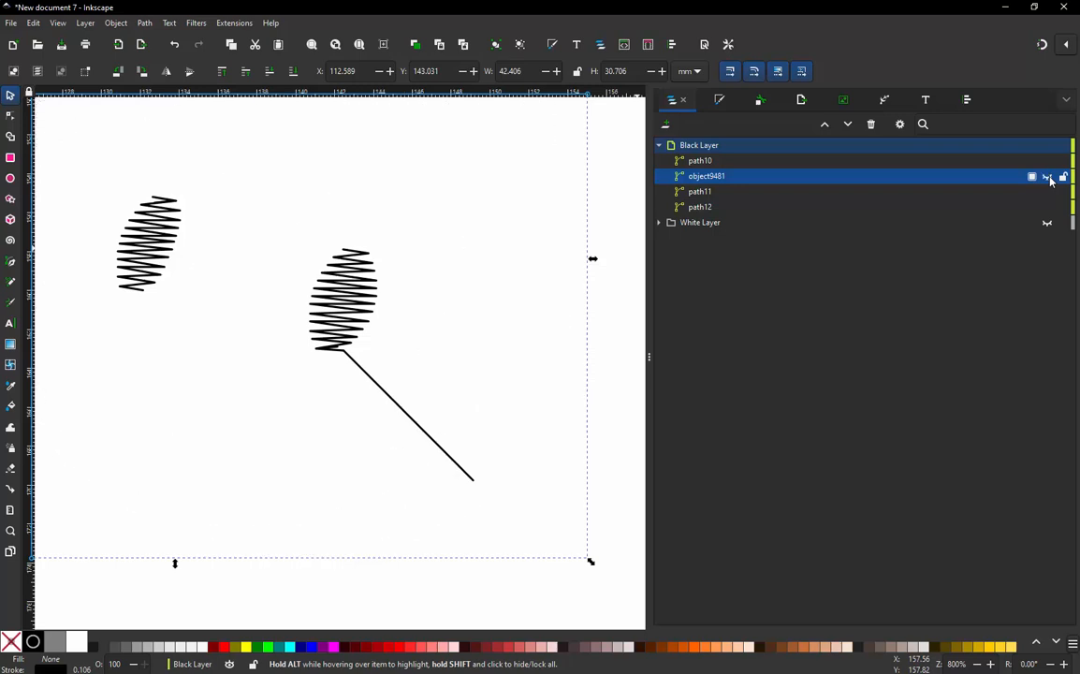
{"action": "left_click", "coordinate": [1047, 177]}
Step: Reorder the Black Layer so object9481 is at the bottom and the diagonal connector line, path10, lies directly above it
{"action": "left_click_drag", "start_coordinate": [711, 182], "coordinate": [723, 208]}
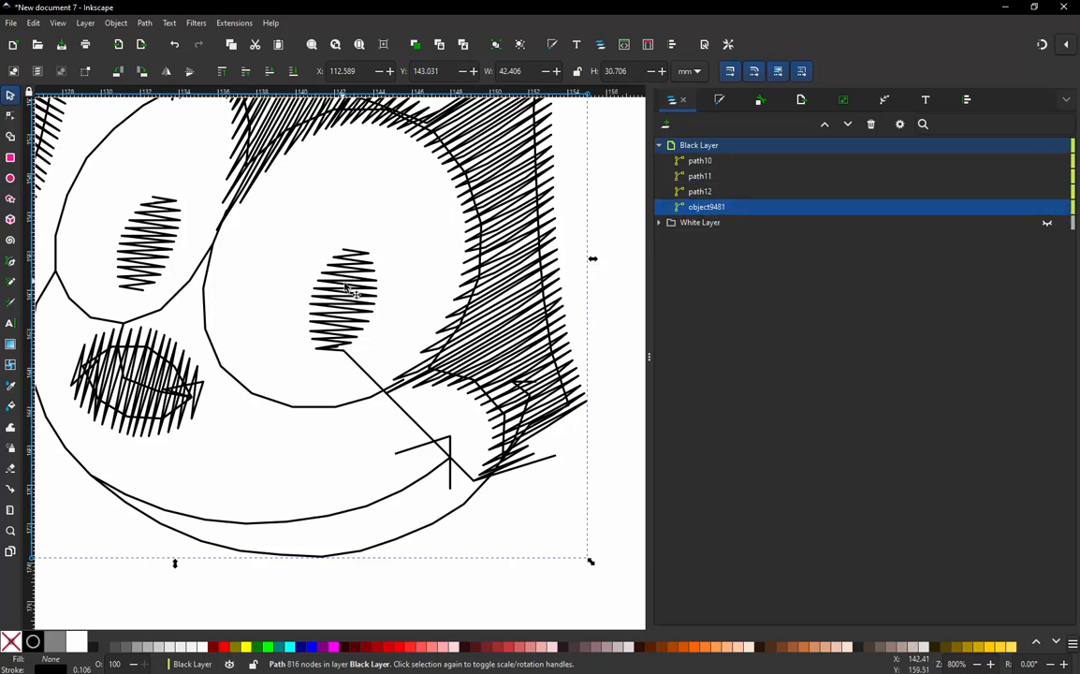
{"action": "left_click", "coordinate": [406, 419]}
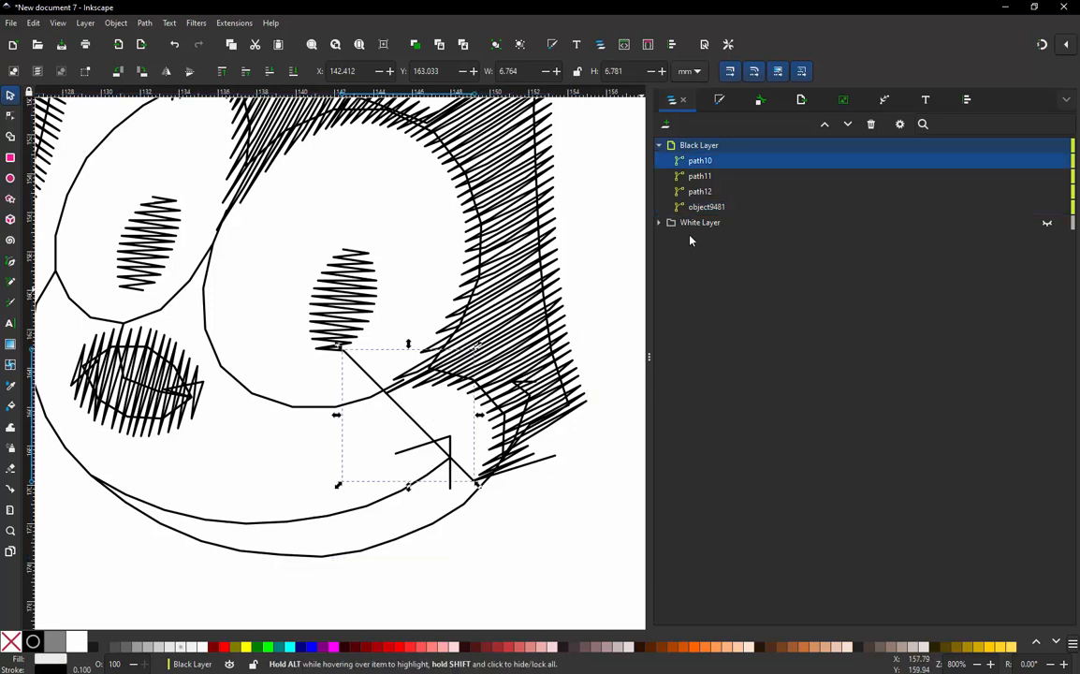
{"action": "left_click_drag", "start_coordinate": [714, 162], "coordinate": [727, 197]}
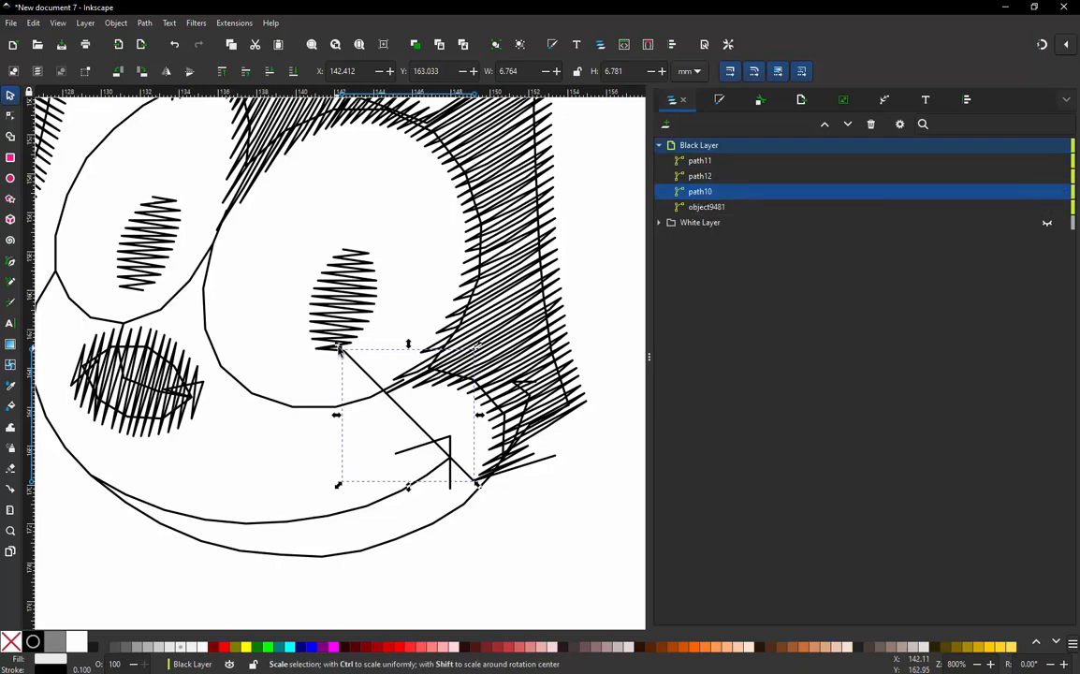
Step: Try to extend the diagonal connector from the bottom to the top of the larger eye's pupil, and remove its fill
{"action": "scroll", "coordinate": [339, 348], "scroll_direction": "up", "scroll_amount": 2}
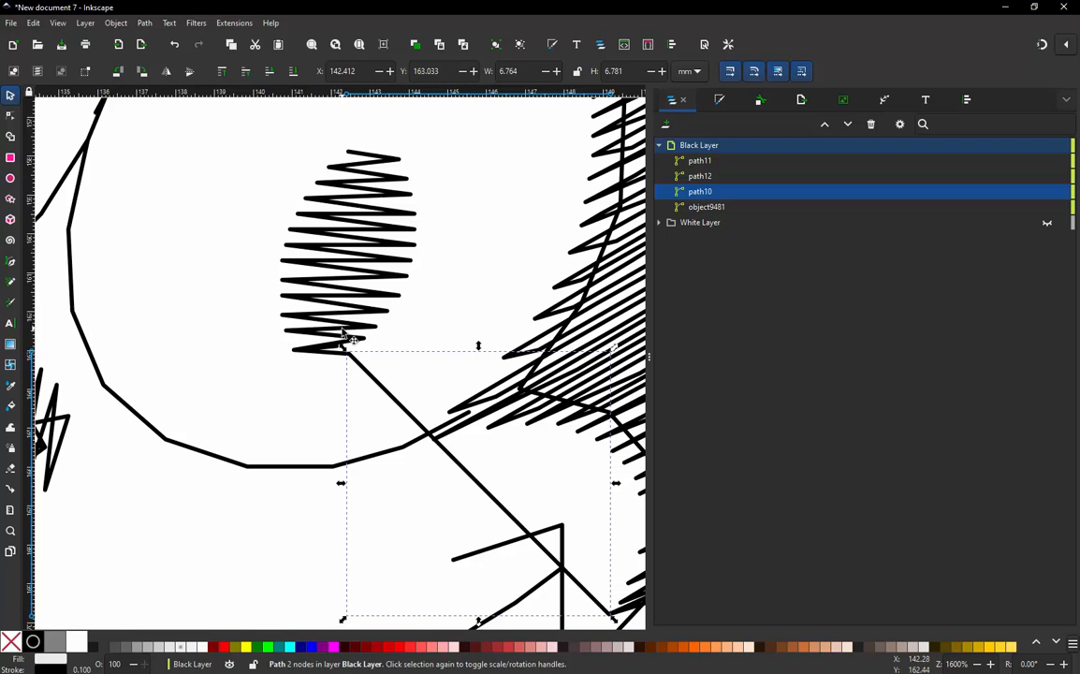
{"action": "key", "text": "b"}
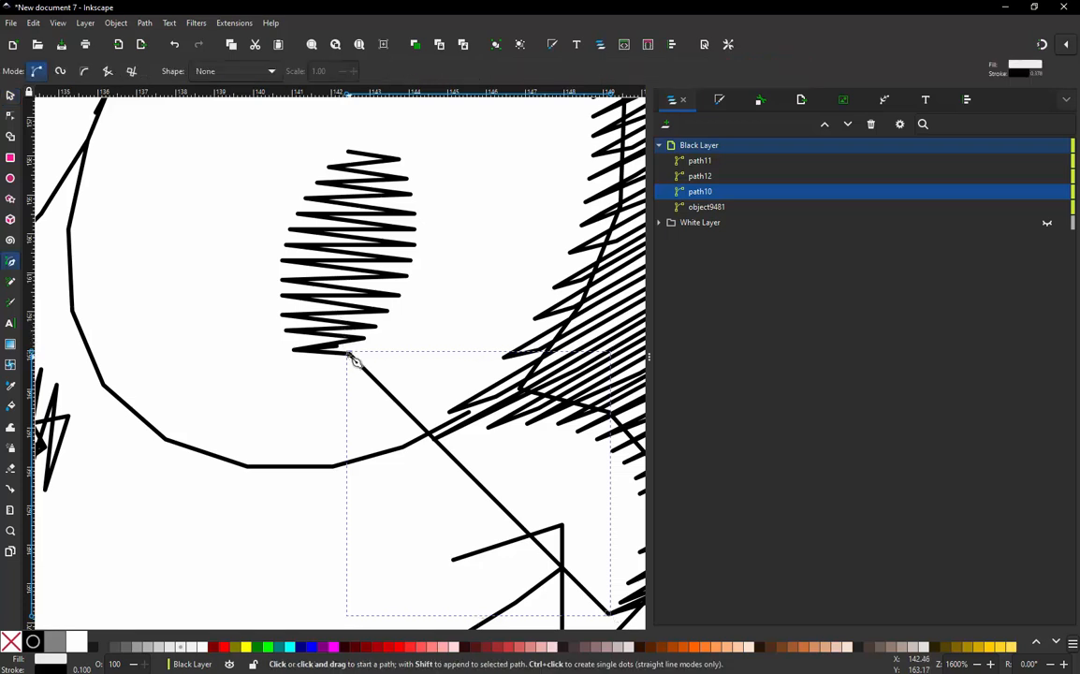
{"action": "left_click", "coordinate": [353, 357]}
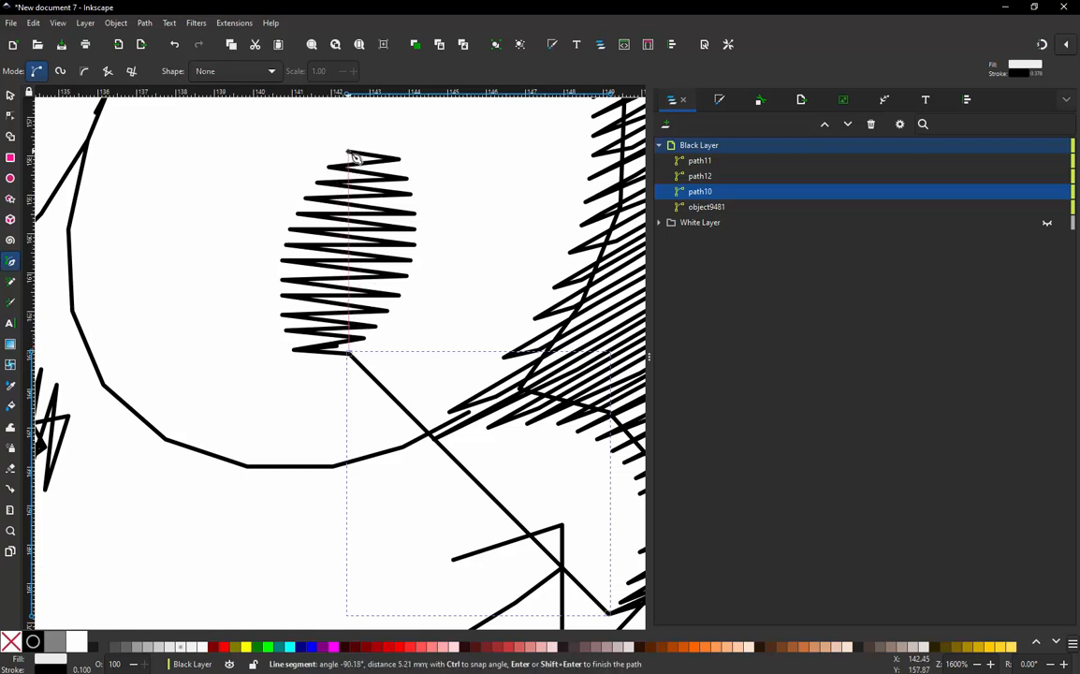
{"action": "left_click", "coordinate": [353, 156]}
{"action": "key", "text": "Return"}
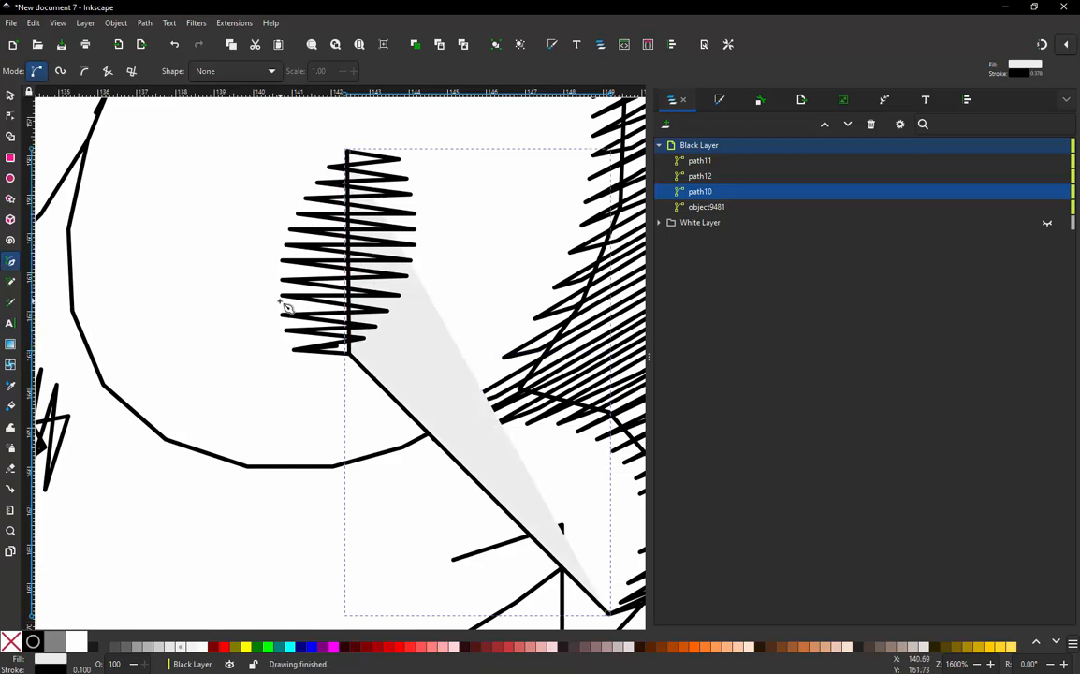
{"action": "left_click", "coordinate": [12, 642]}
{"action": "left_click", "coordinate": [8, 97]}
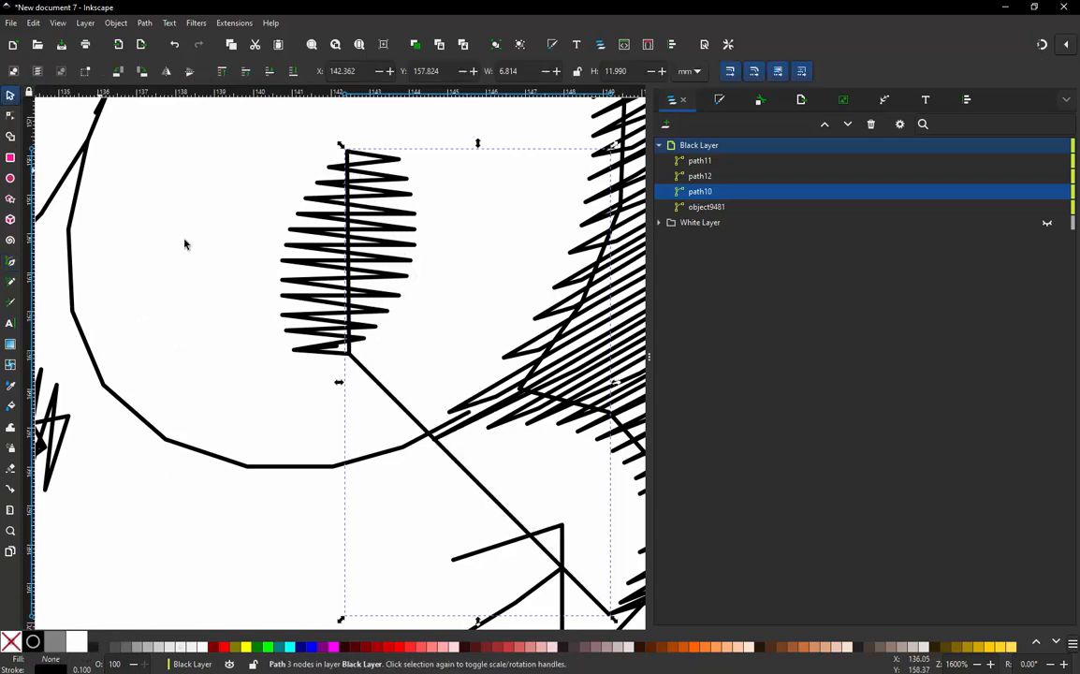
Step: Undo the connector's fill removal and its extension through the larger eye's pupil
{"action": "scroll", "coordinate": [384, 344], "scroll_direction": "down", "scroll_amount": 2, "text": "ctrl"}
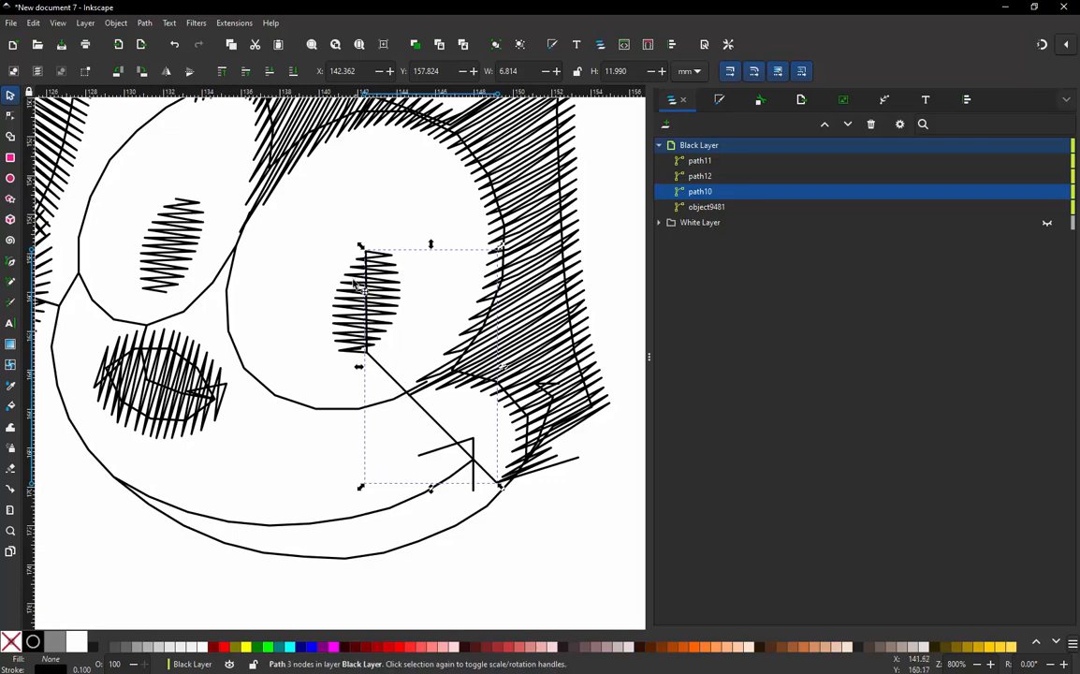
{"action": "scroll", "coordinate": [371, 313], "scroll_direction": "up", "scroll_amount": 1}
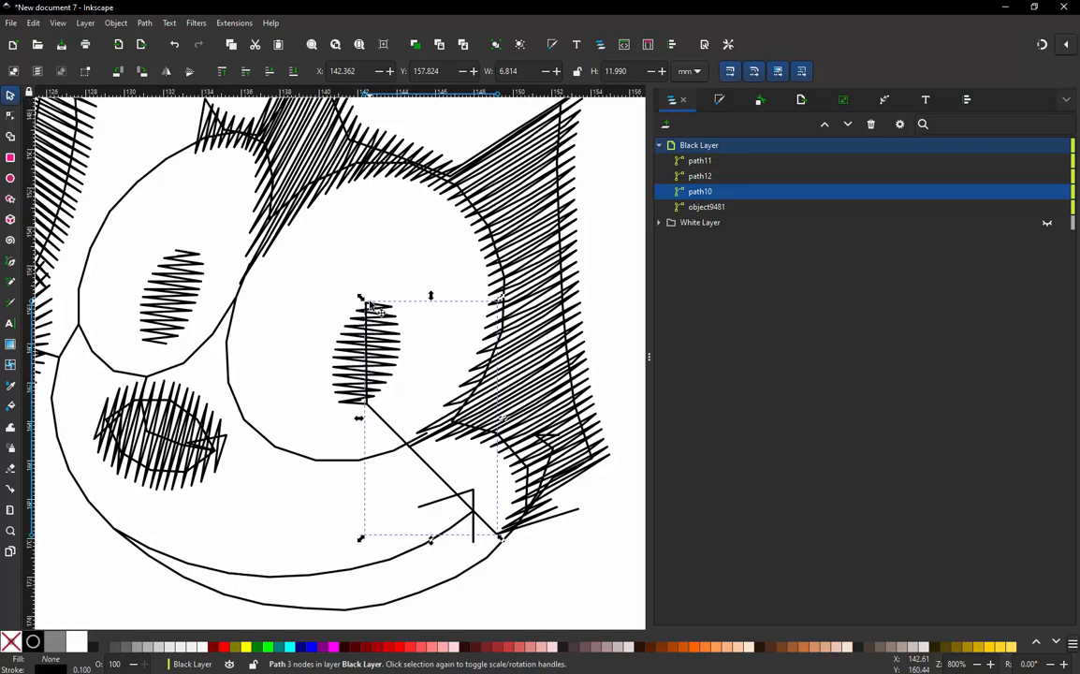
{"action": "key", "text": "ctrl+z"}
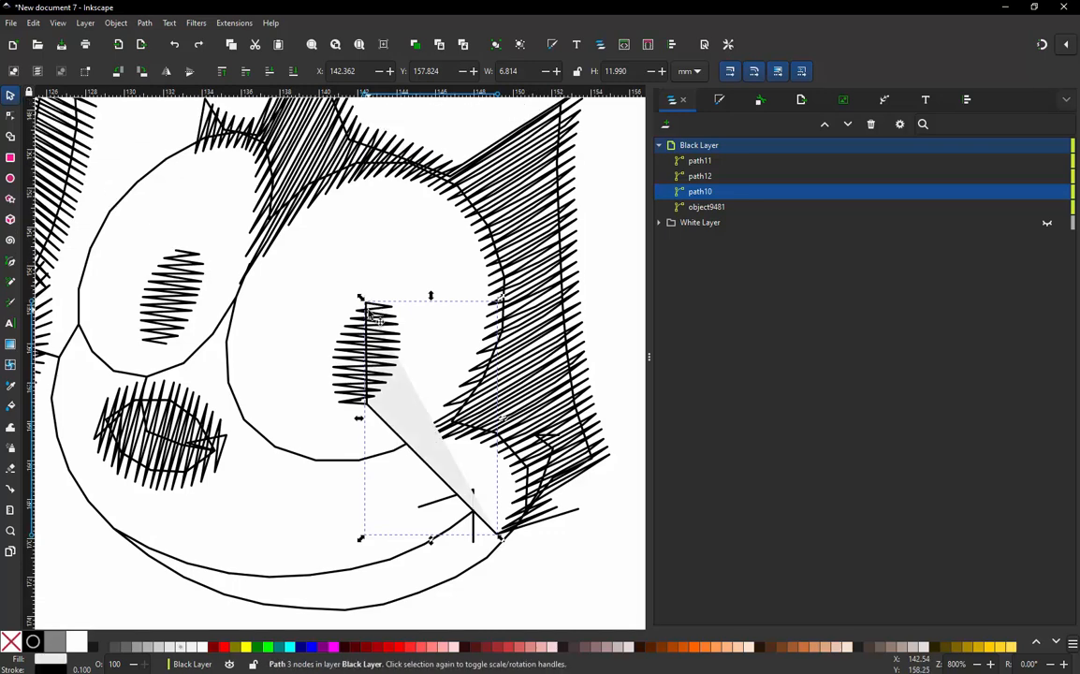
{"action": "key", "text": "ctrl+z"}
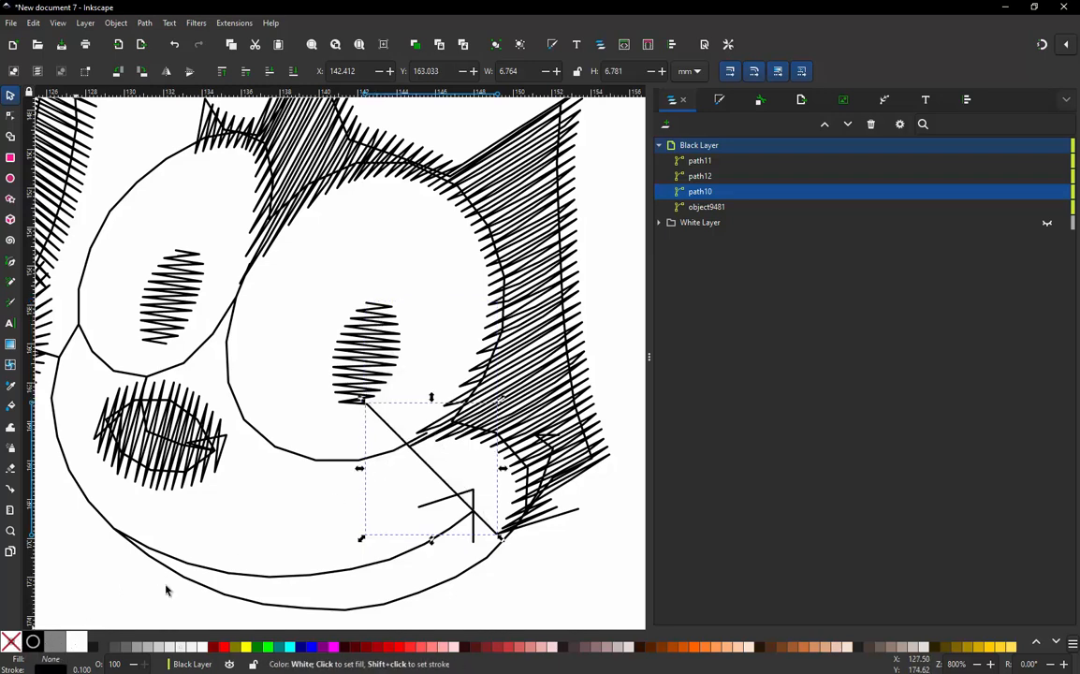
Step: Draw a separate vertical line about 5 mm long from the connector's upper end to the top of the larger eye's pupil
{"action": "scroll", "coordinate": [356, 393], "scroll_direction": "up", "scroll_amount": 2}
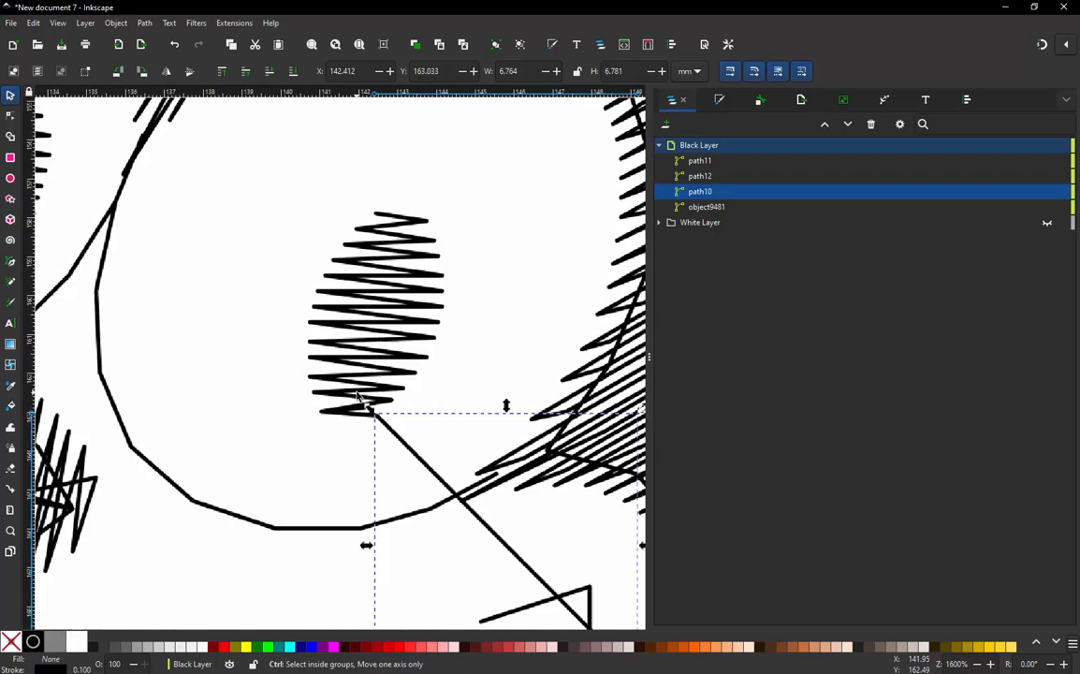
{"action": "left_click", "coordinate": [426, 392]}
{"action": "key", "text": "b"}
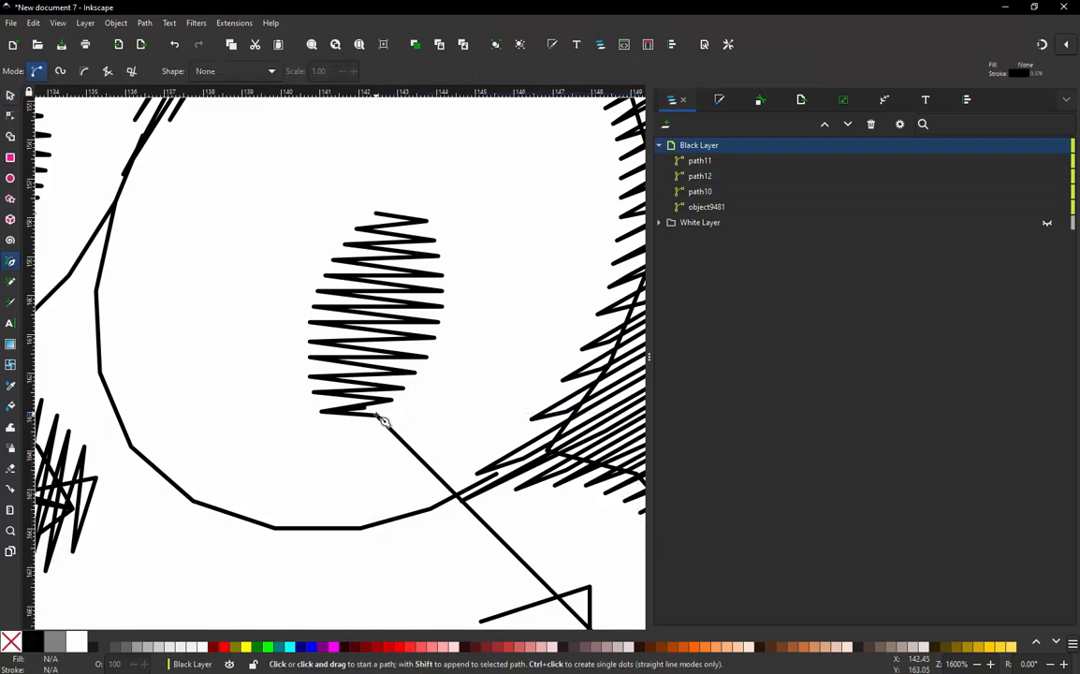
{"action": "left_click", "coordinate": [377, 415]}
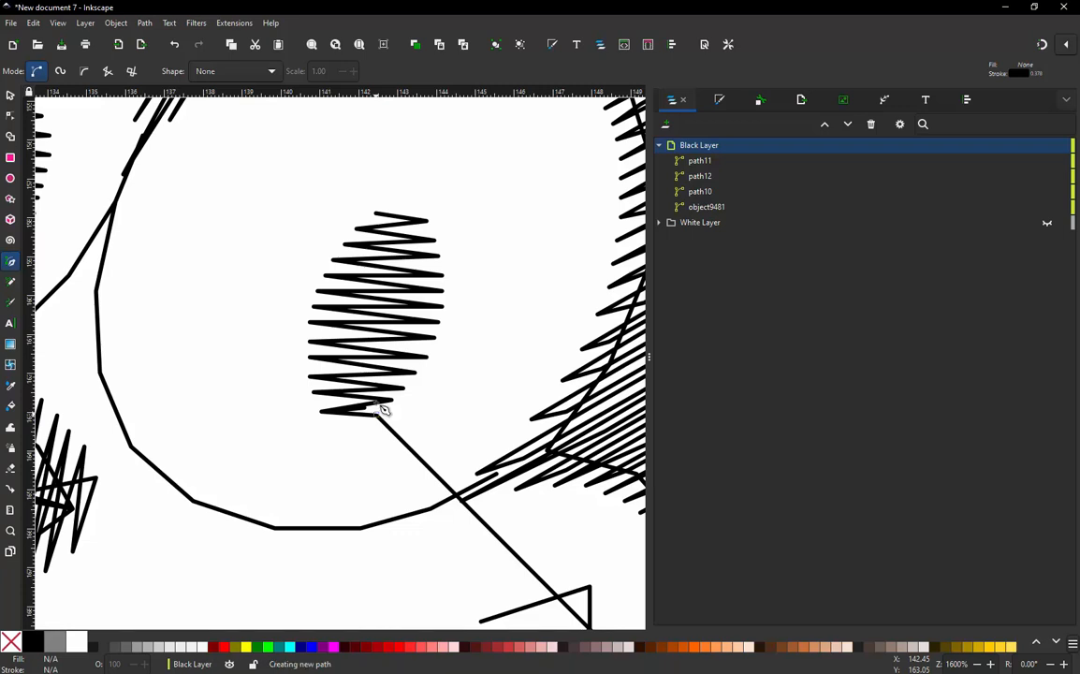
{"action": "double_click", "coordinate": [375, 214]}
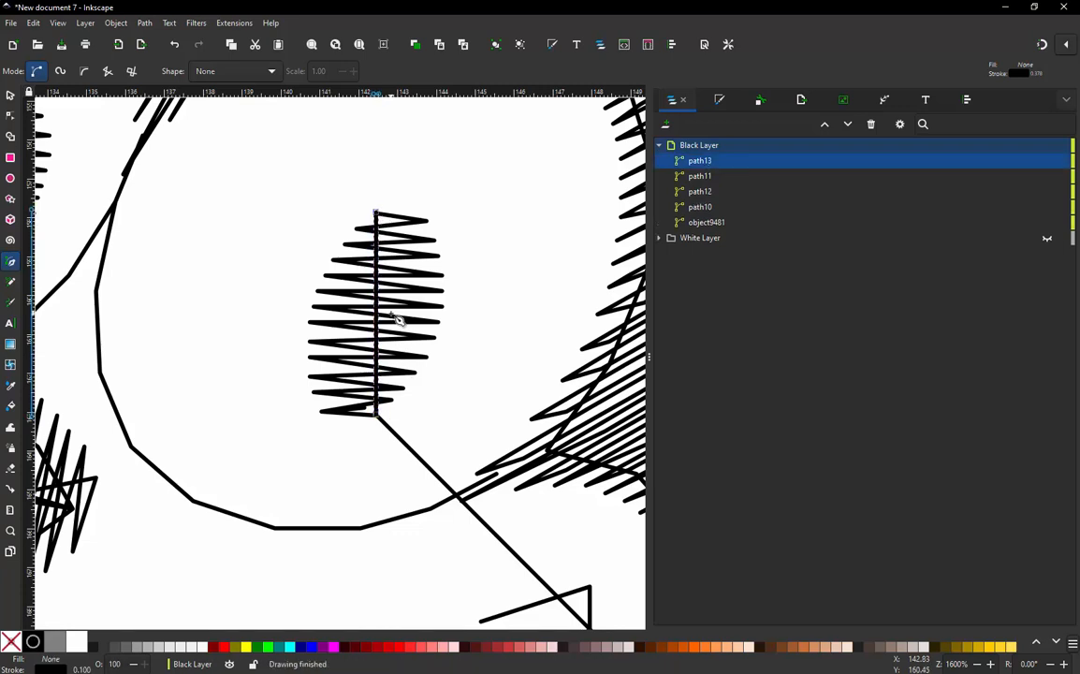
{"action": "left_click", "coordinate": [11, 94]}
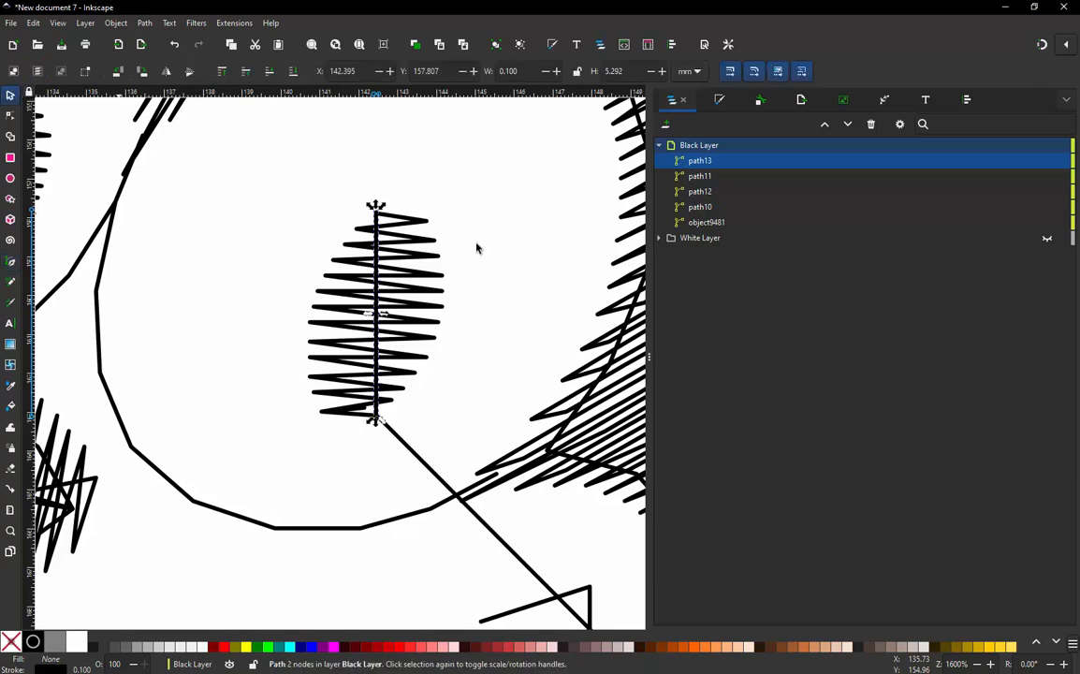
Step: Move the vertical pupil line directly above the diagonal connector, path10, in the Black Layer's stacking order
{"action": "left_click", "coordinate": [711, 223]}
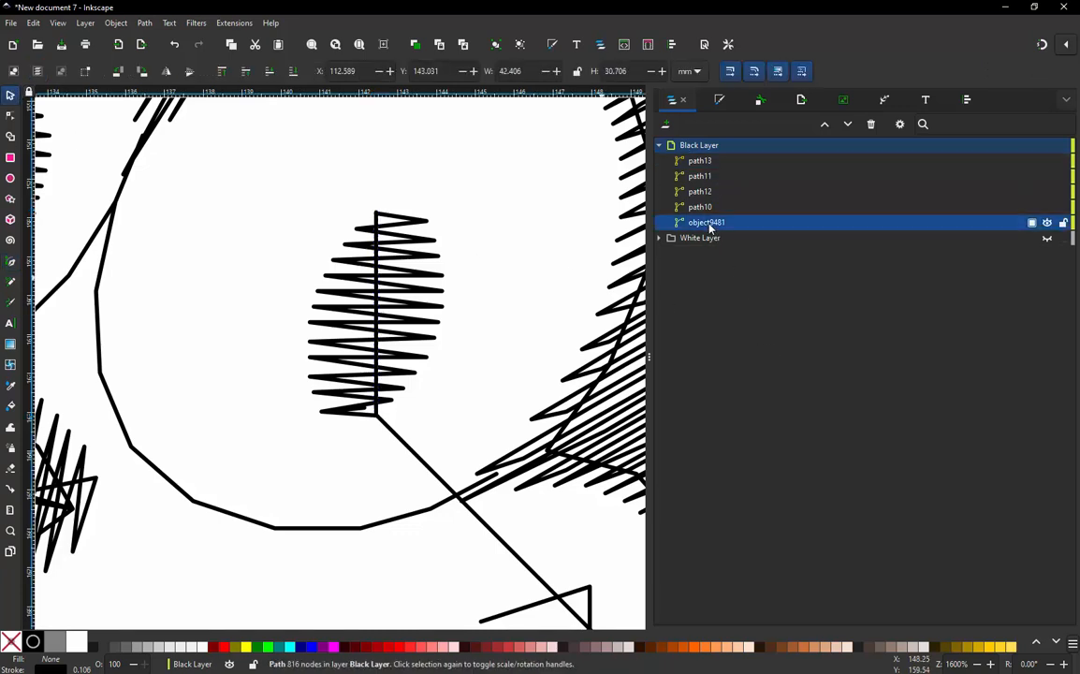
{"action": "left_click", "coordinate": [704, 207]}
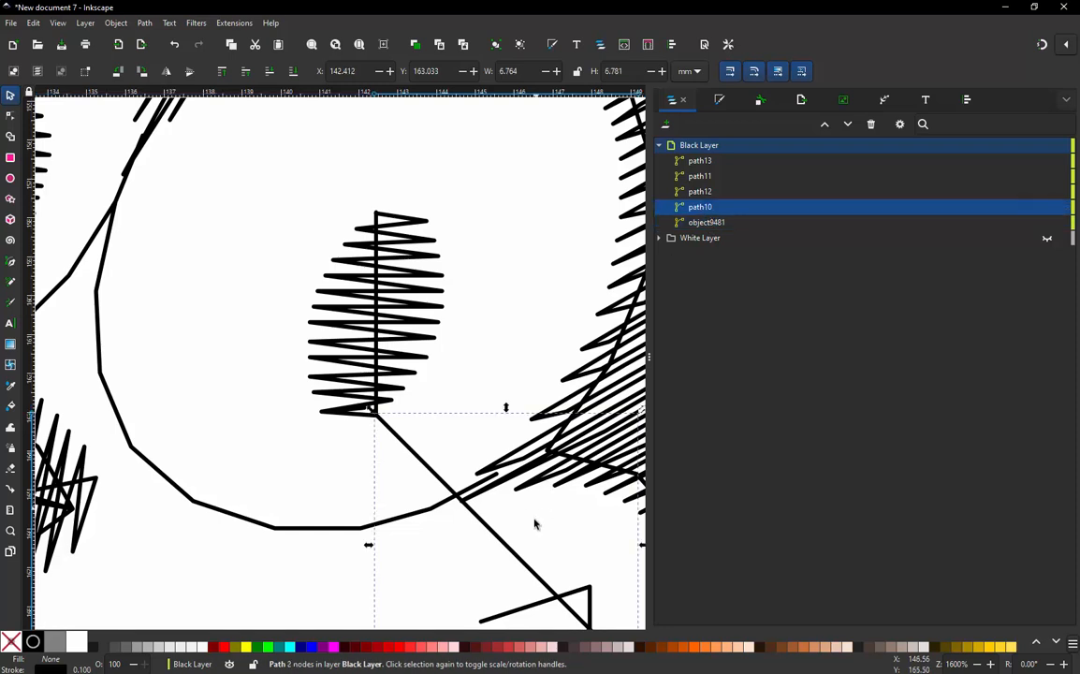
{"action": "left_click", "coordinate": [711, 162]}
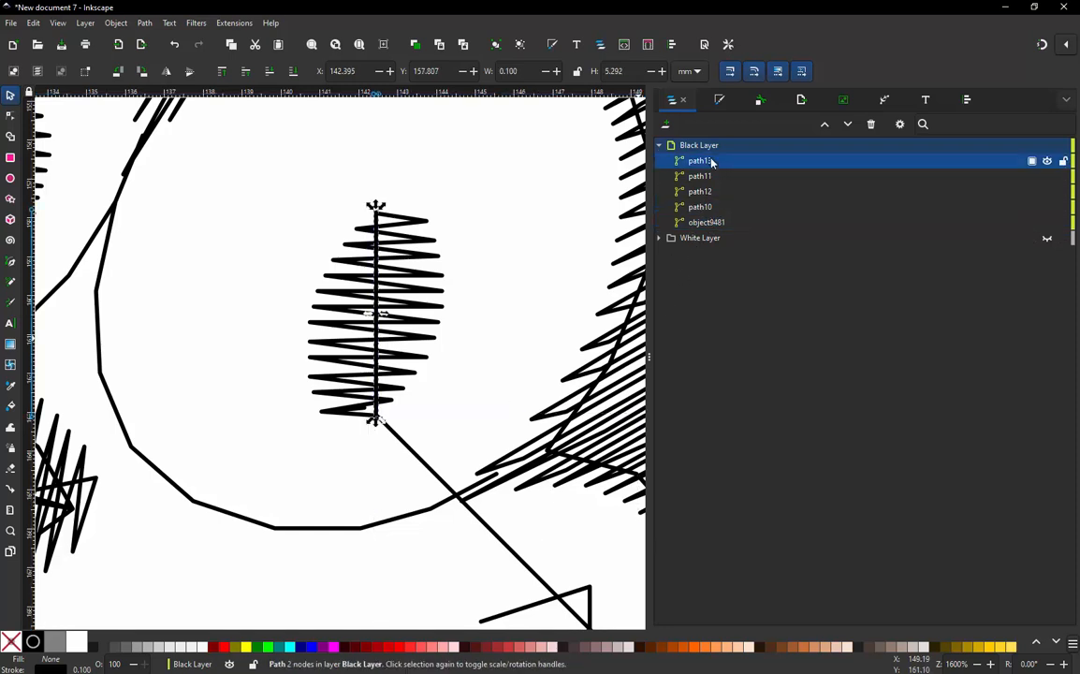
{"action": "left_click_drag", "start_coordinate": [712, 161], "coordinate": [711, 200]}
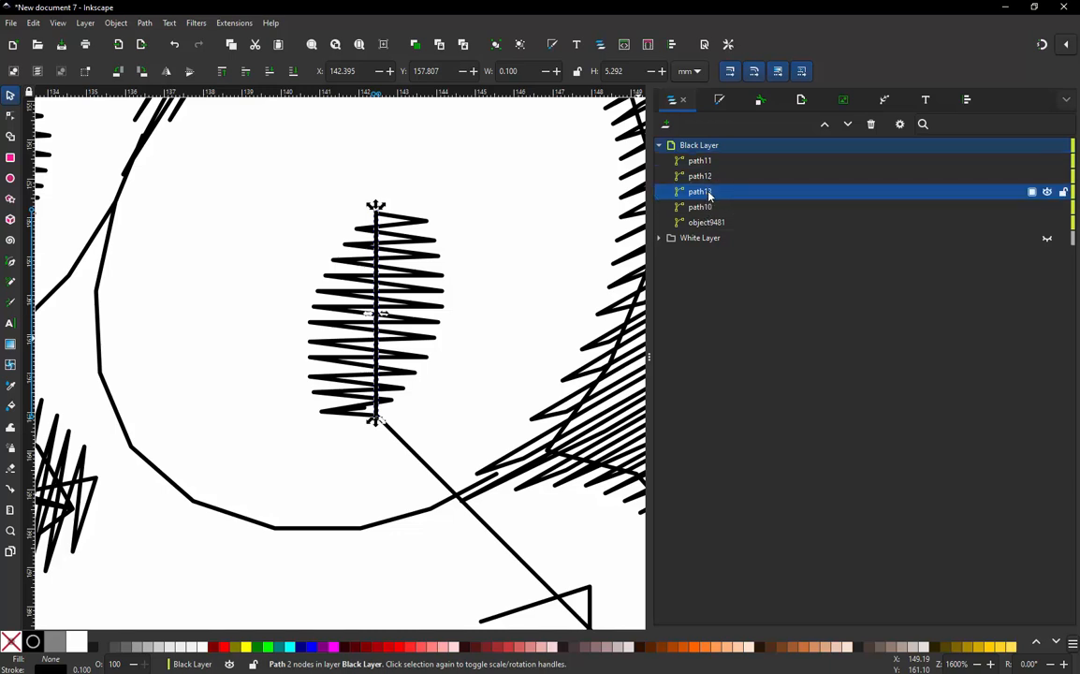
Step: Apply the dotted dash pattern 1 1 to the vertical pupil line's stroke, deselect it, and view the whole drawing
{"action": "left_click", "coordinate": [721, 103]}
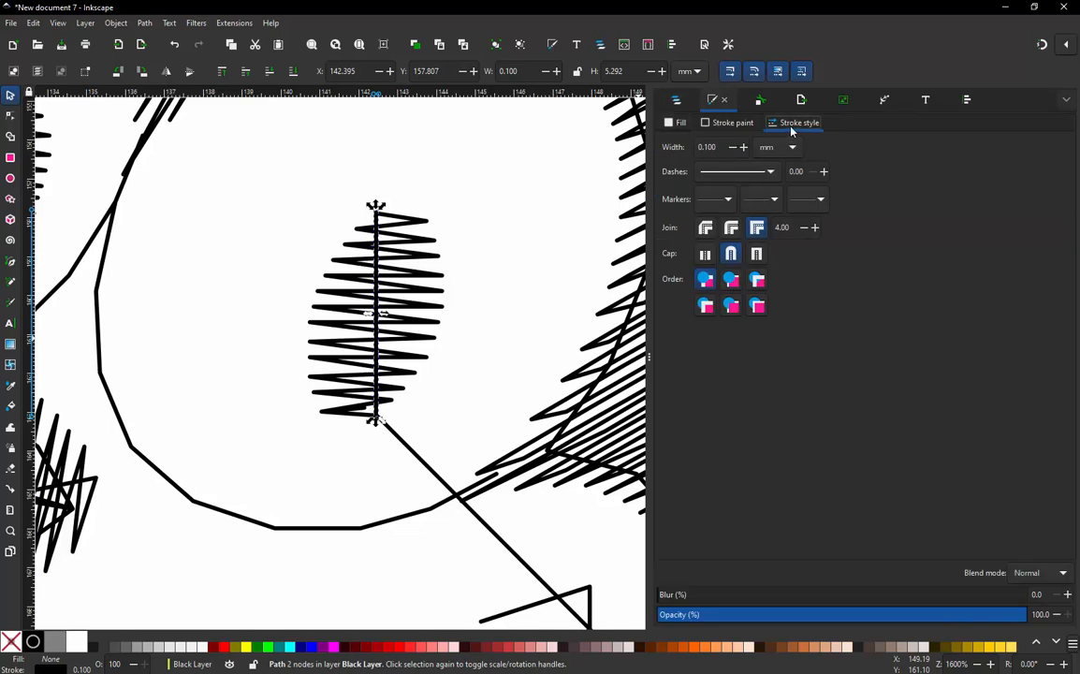
{"action": "left_click", "coordinate": [770, 172]}
{"action": "left_click", "coordinate": [737, 206]}
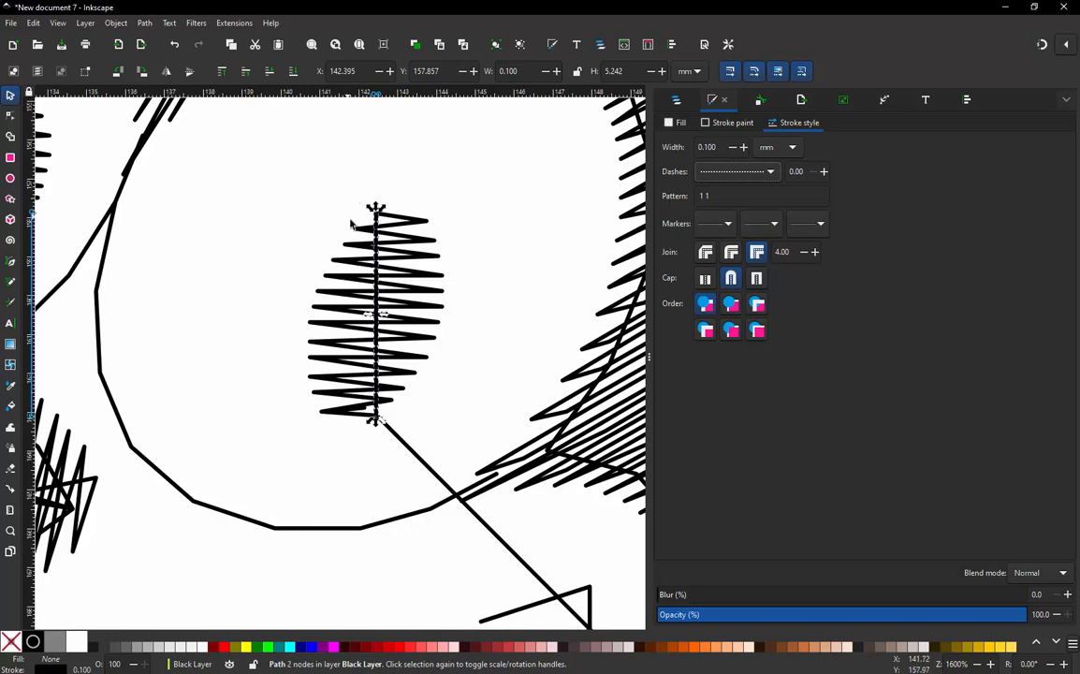
{"action": "scroll", "coordinate": [350, 222], "scroll_direction": "up", "scroll_amount": 3}
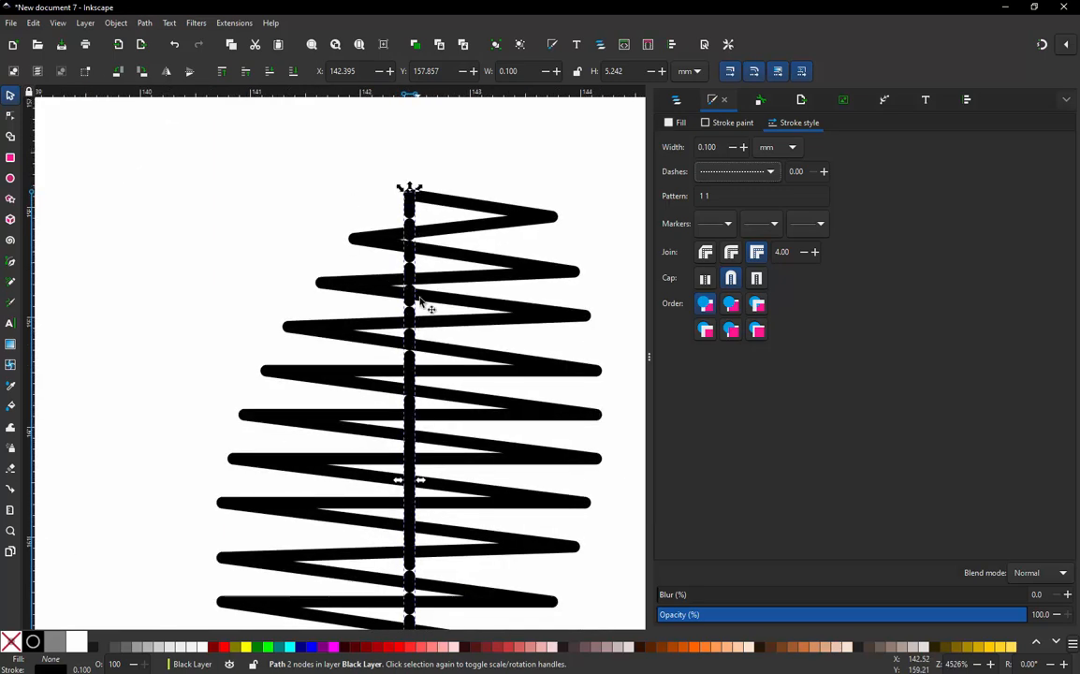
{"action": "scroll", "coordinate": [421, 283], "scroll_direction": "down", "scroll_amount": 2}
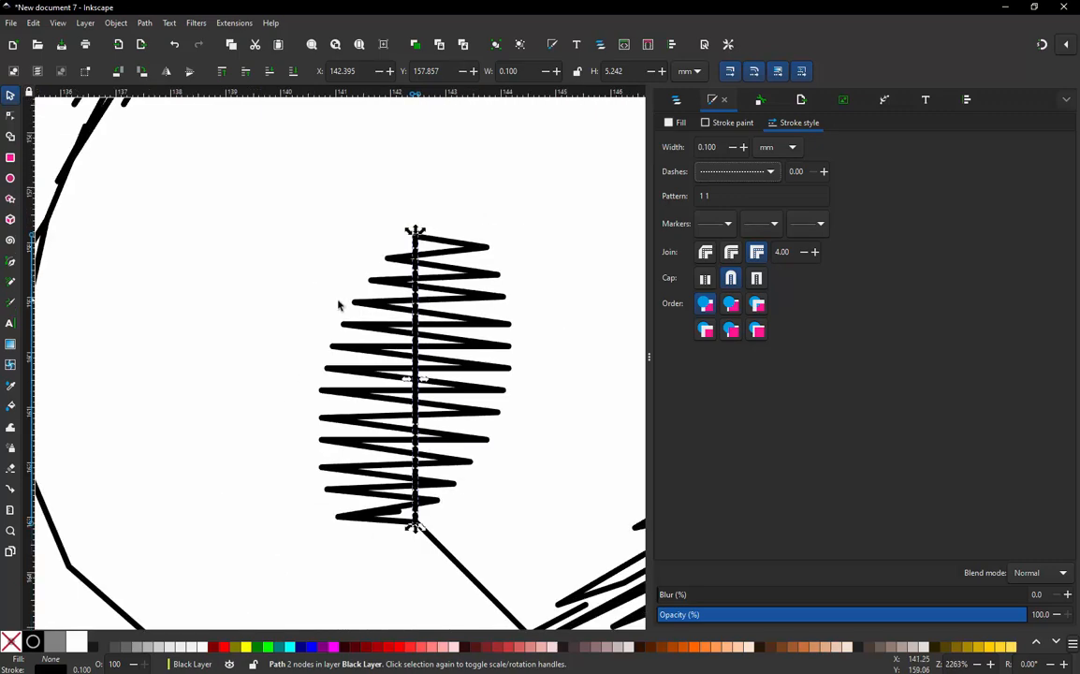
{"action": "scroll", "coordinate": [383, 326], "scroll_direction": "down", "scroll_amount": 3}
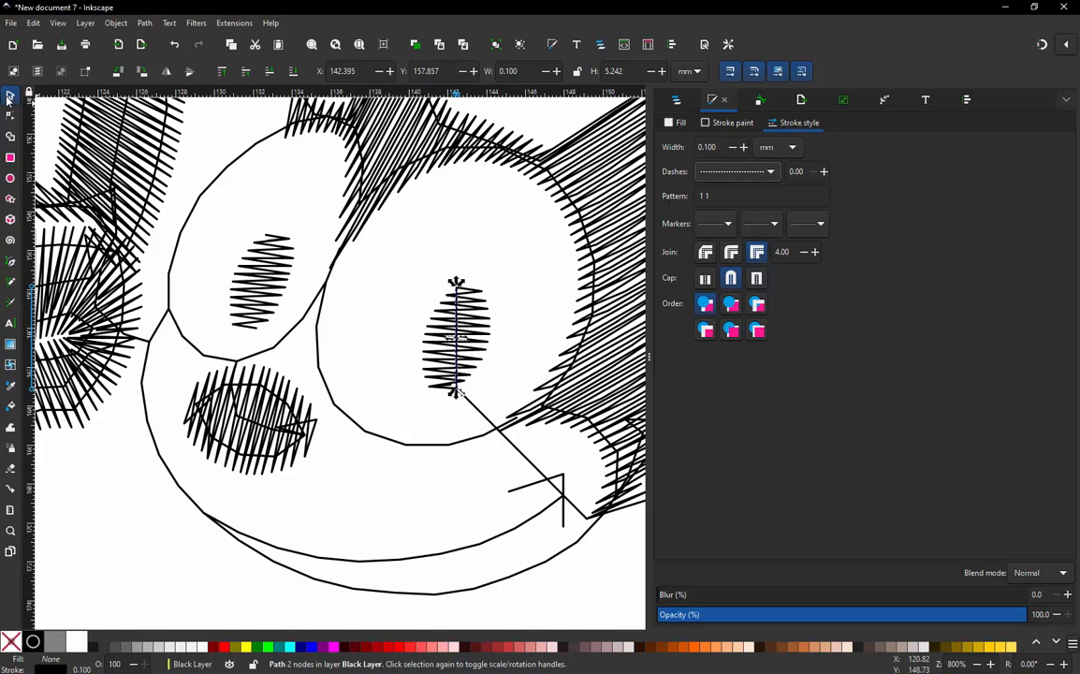
{"action": "left_click", "coordinate": [131, 478]}
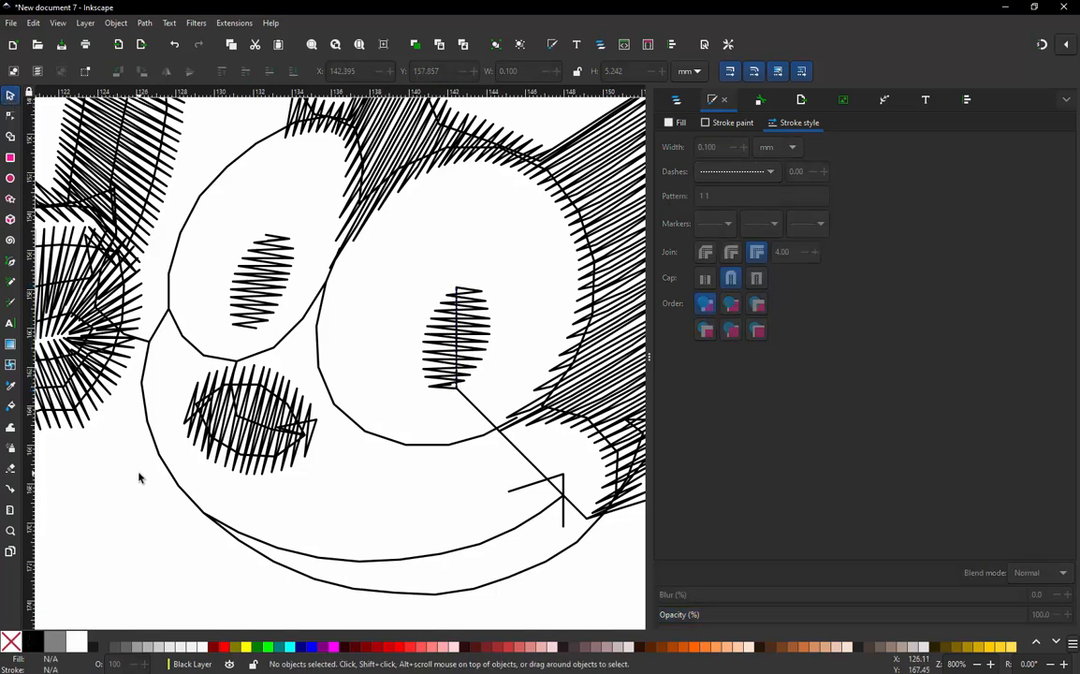
{"action": "scroll", "coordinate": [265, 411], "scroll_direction": "down", "scroll_amount": 2}
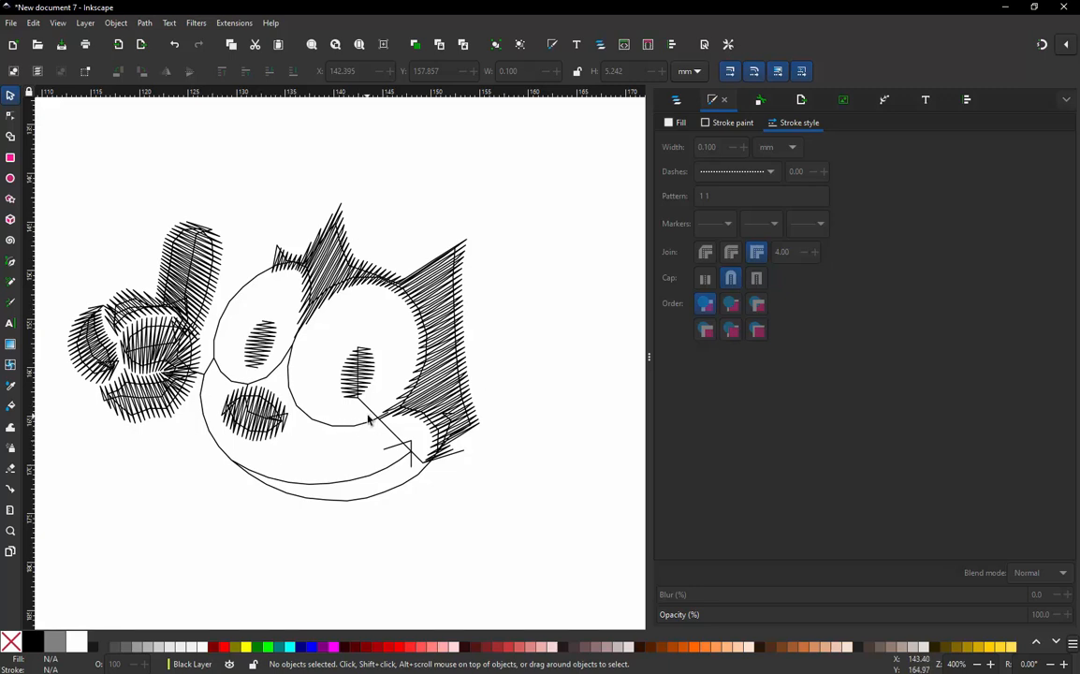
Step: Set the diagonal connector's Ink/Stitch stroke method to Manual Stitch, preview its needle points, apply the settings, and deselect the path
{"action": "left_click", "coordinate": [371, 416]}
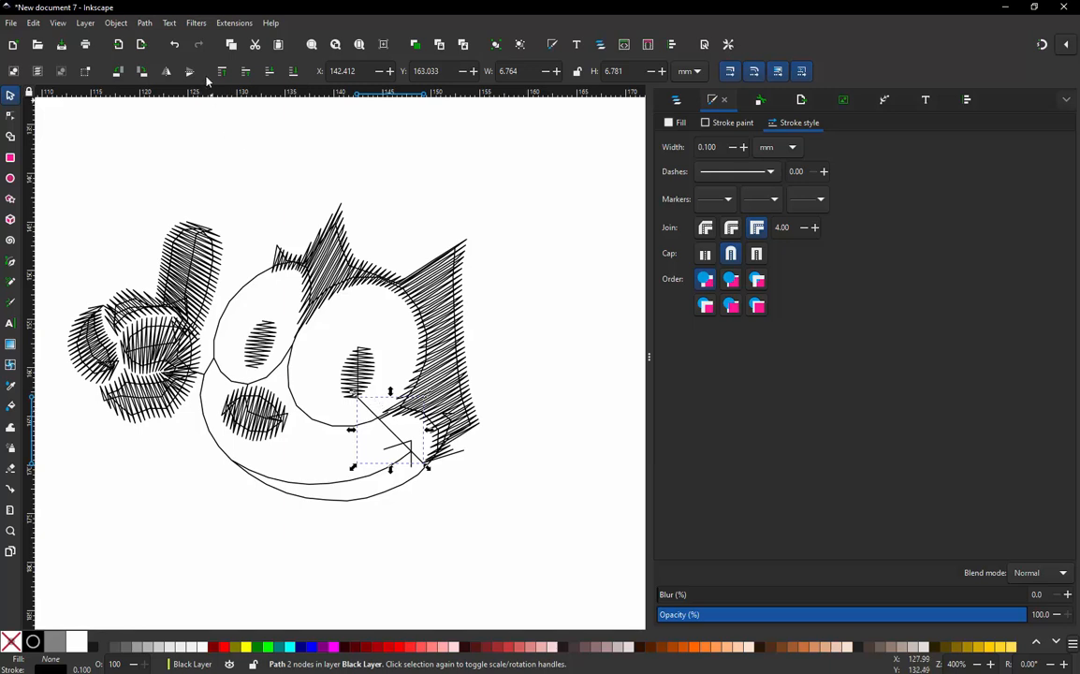
{"action": "left_click", "coordinate": [234, 25]}
{"action": "mouse_move", "coordinate": [287, 183]}
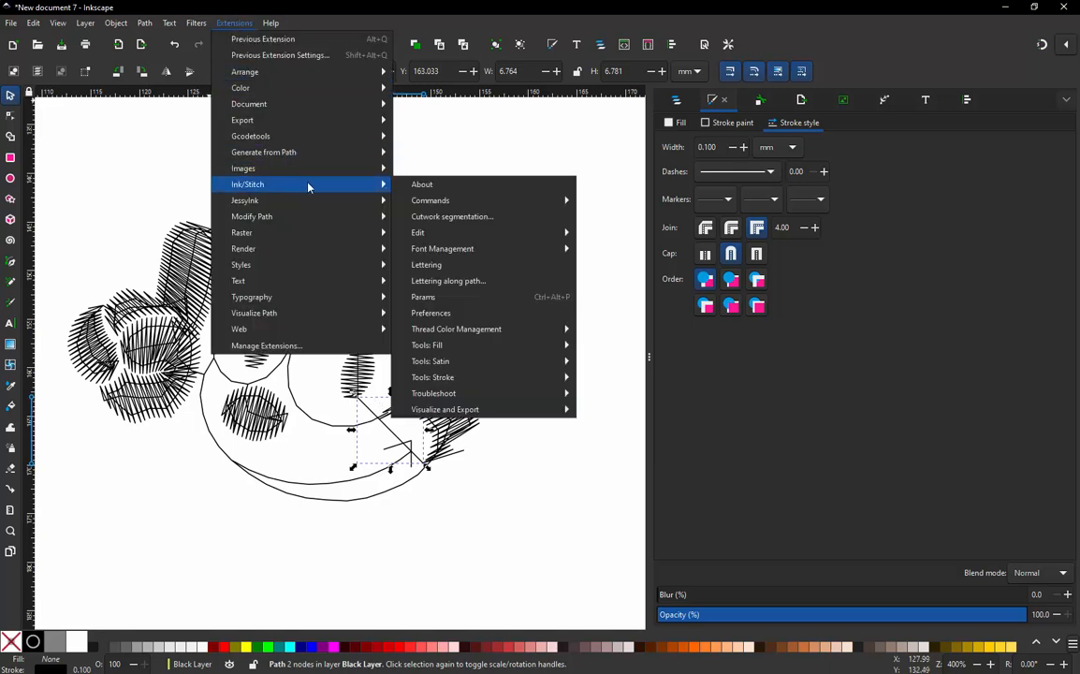
{"action": "mouse_move", "coordinate": [462, 204]}
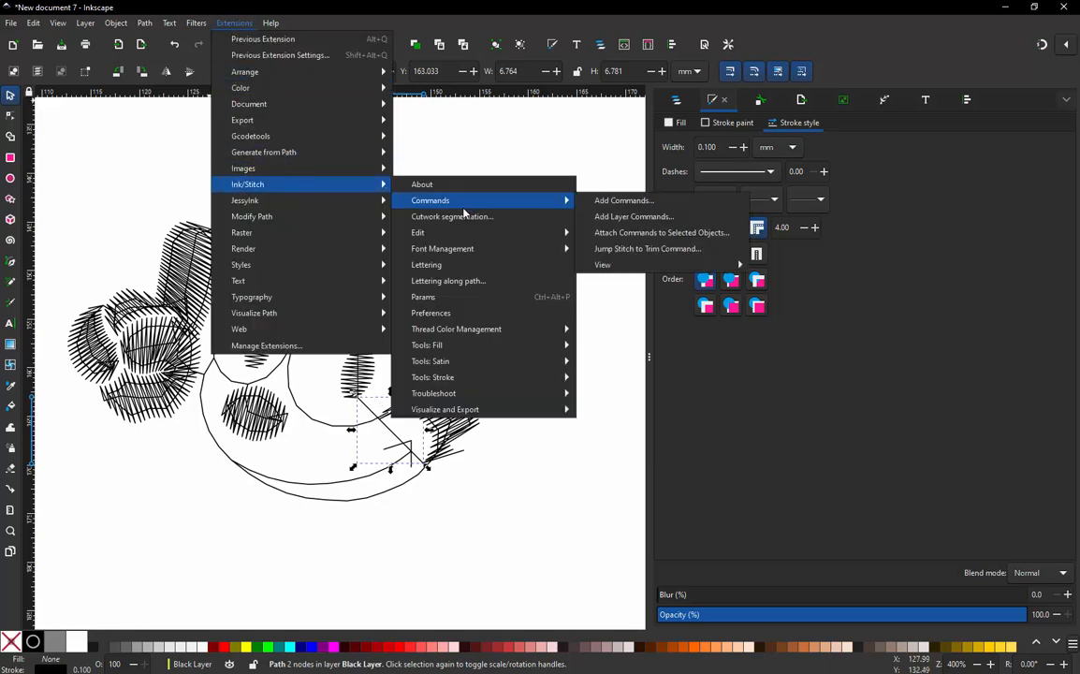
{"action": "left_click", "coordinate": [433, 297]}
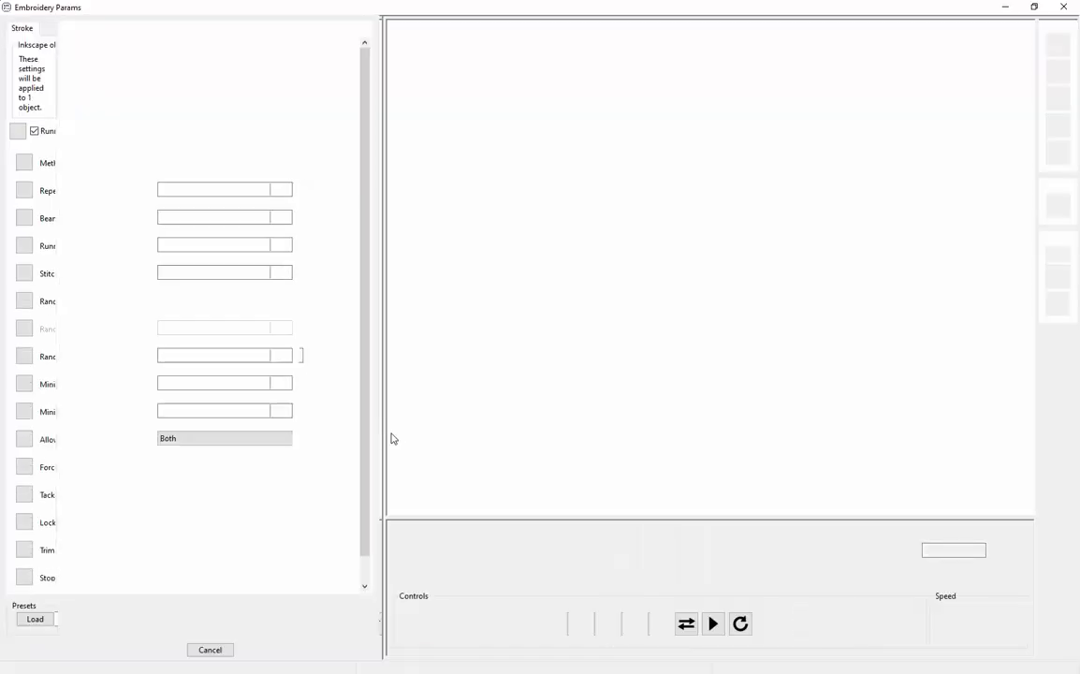
{"action": "left_click", "coordinate": [198, 116]}
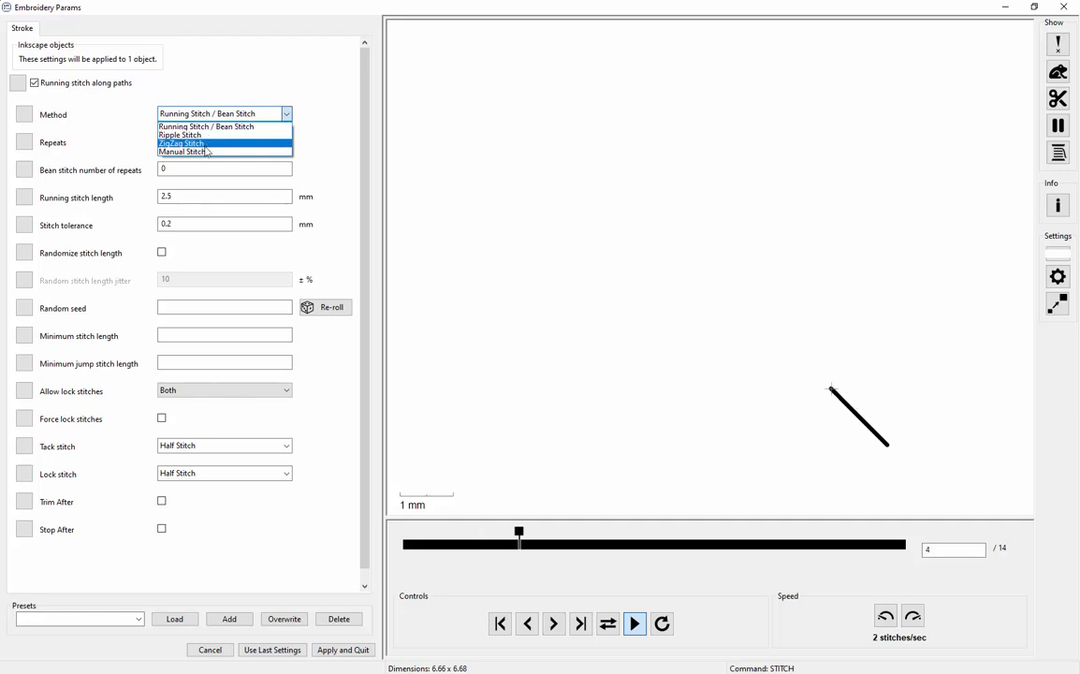
{"action": "left_click", "coordinate": [206, 147]}
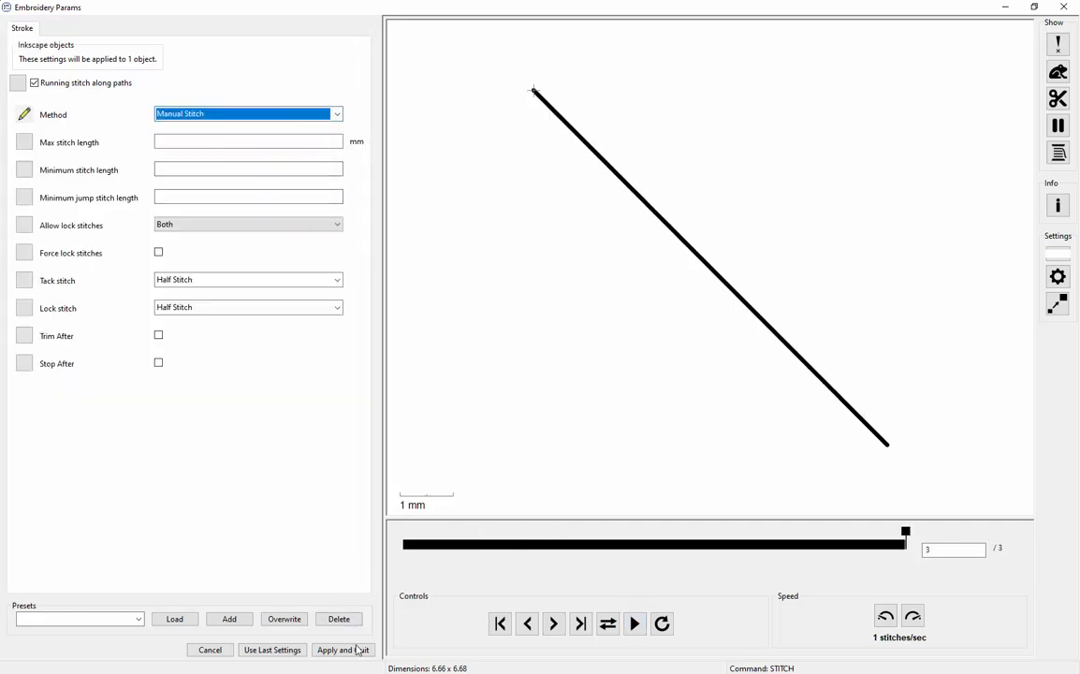
{"action": "left_click", "coordinate": [1057, 43]}
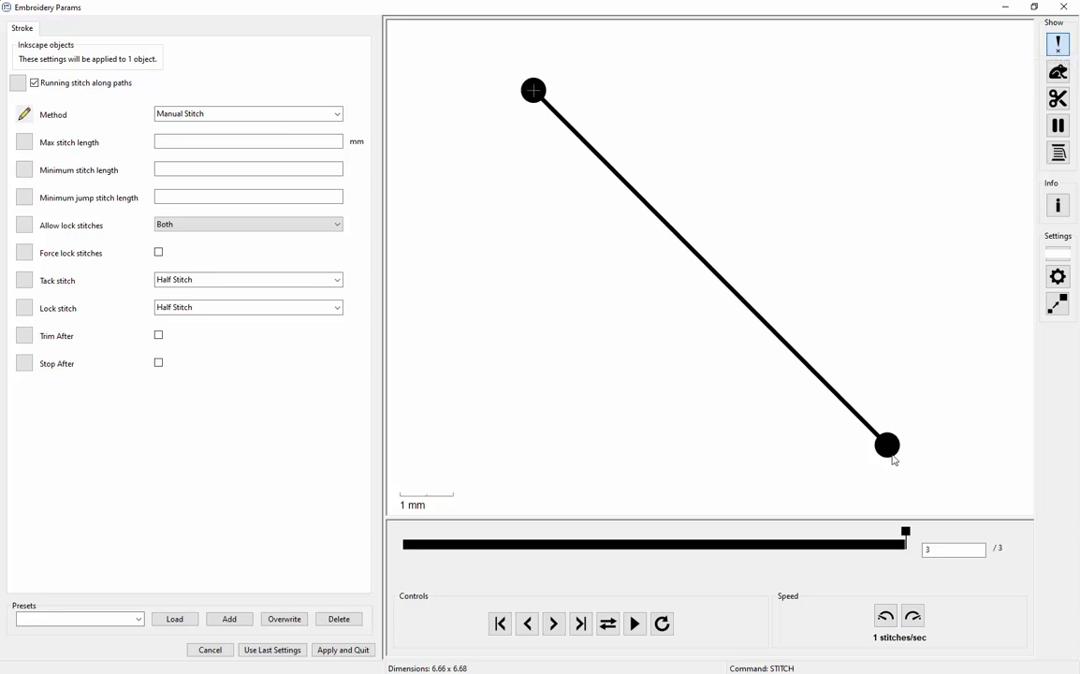
{"action": "left_click", "coordinate": [354, 649]}
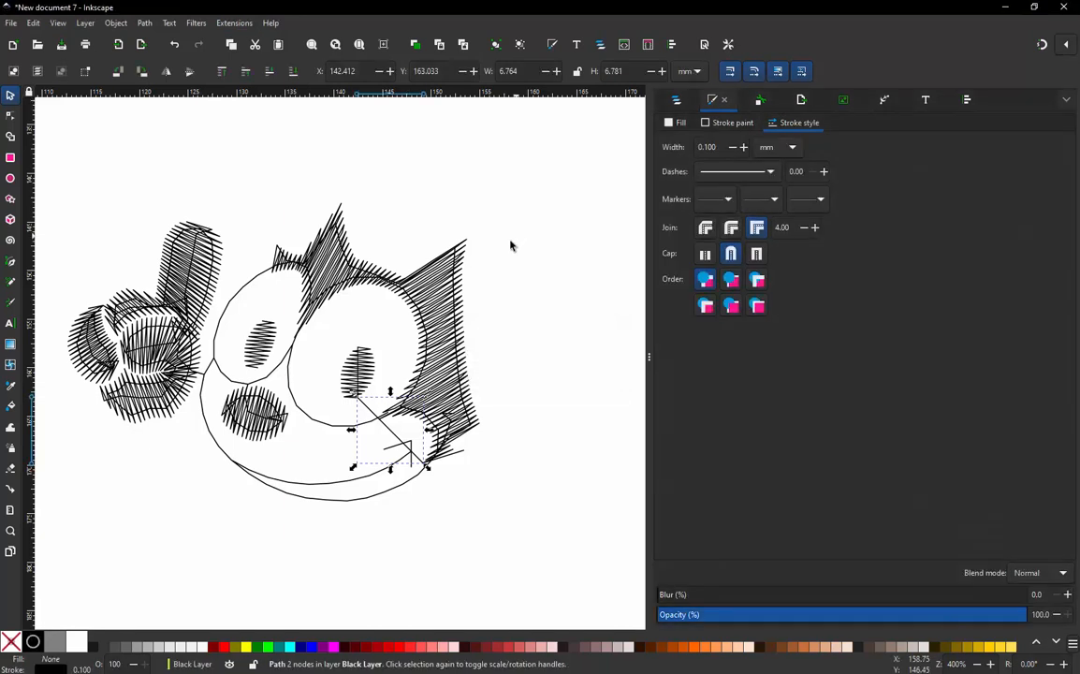
{"action": "left_click", "coordinate": [485, 368]}
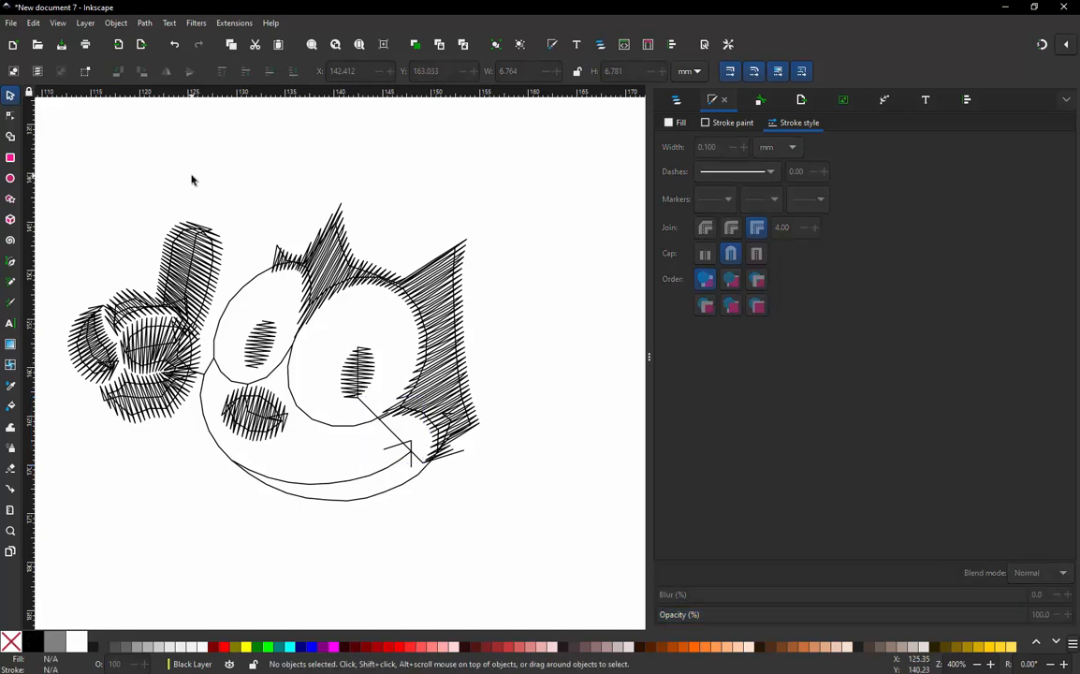
Step: Simulate the Black Layer's stitch-out, scrub to about stitch 1225 to check the order of the pupils, and close the simulation
{"action": "left_click", "coordinate": [235, 24]}
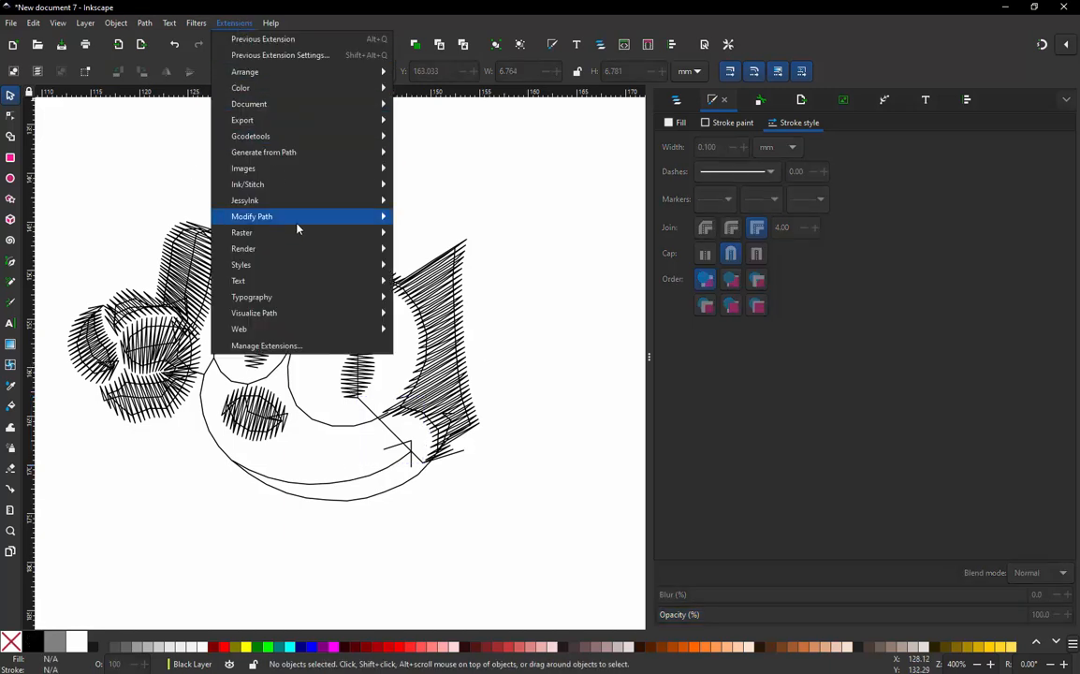
{"action": "mouse_move", "coordinate": [296, 190]}
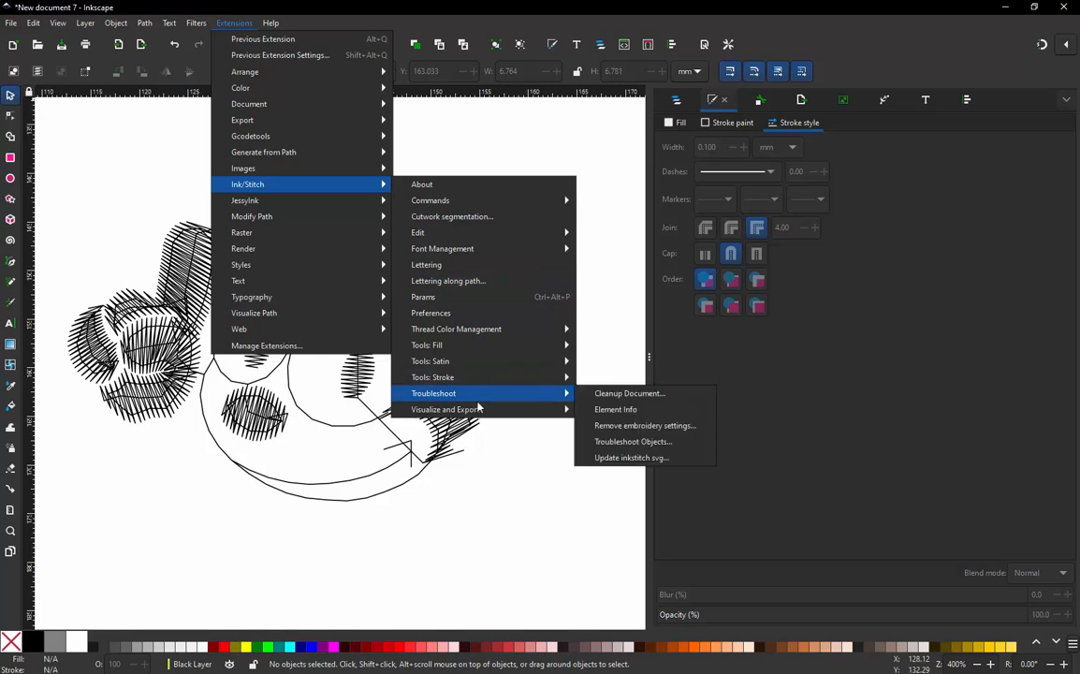
{"action": "mouse_move", "coordinate": [478, 409]}
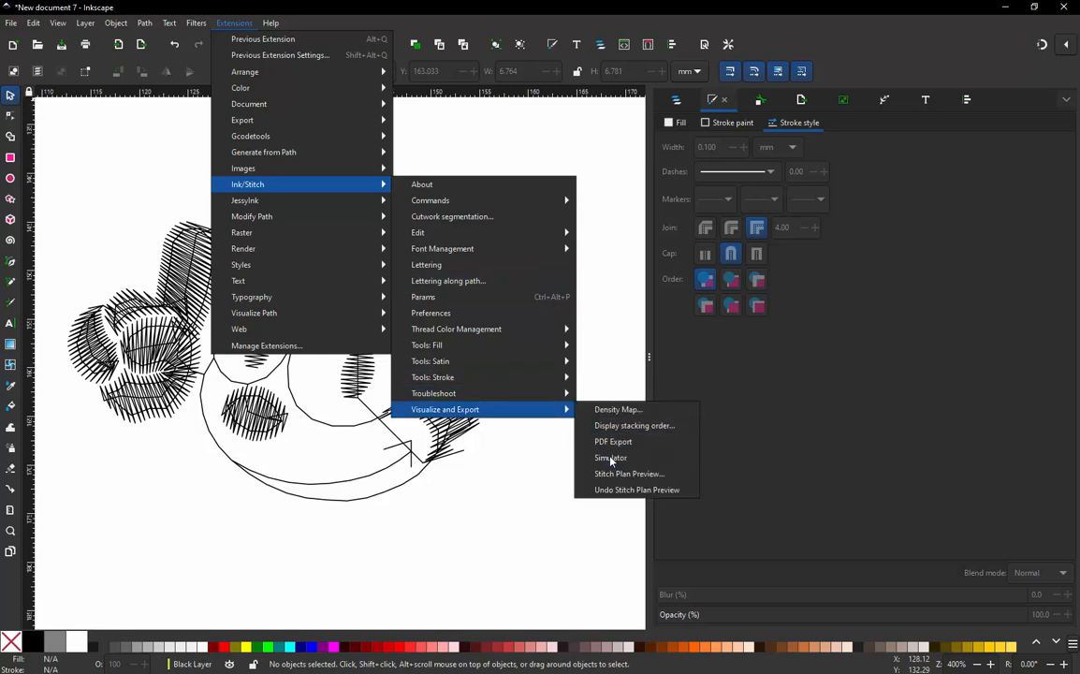
{"action": "left_click", "coordinate": [610, 458]}
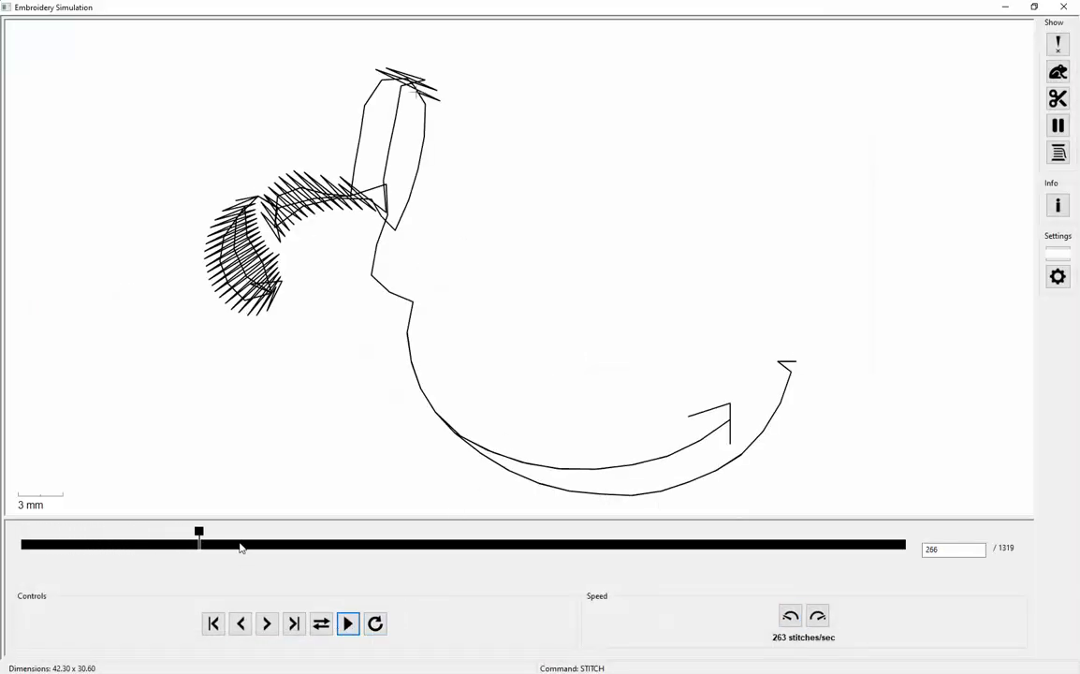
{"action": "mouse_move", "coordinate": [203, 533]}
{"action": "left_mouse_down"}
{"action": "mouse_move", "coordinate": [677, 564]}
{"action": "mouse_move", "coordinate": [845, 558]}
{"action": "left_mouse_up"}
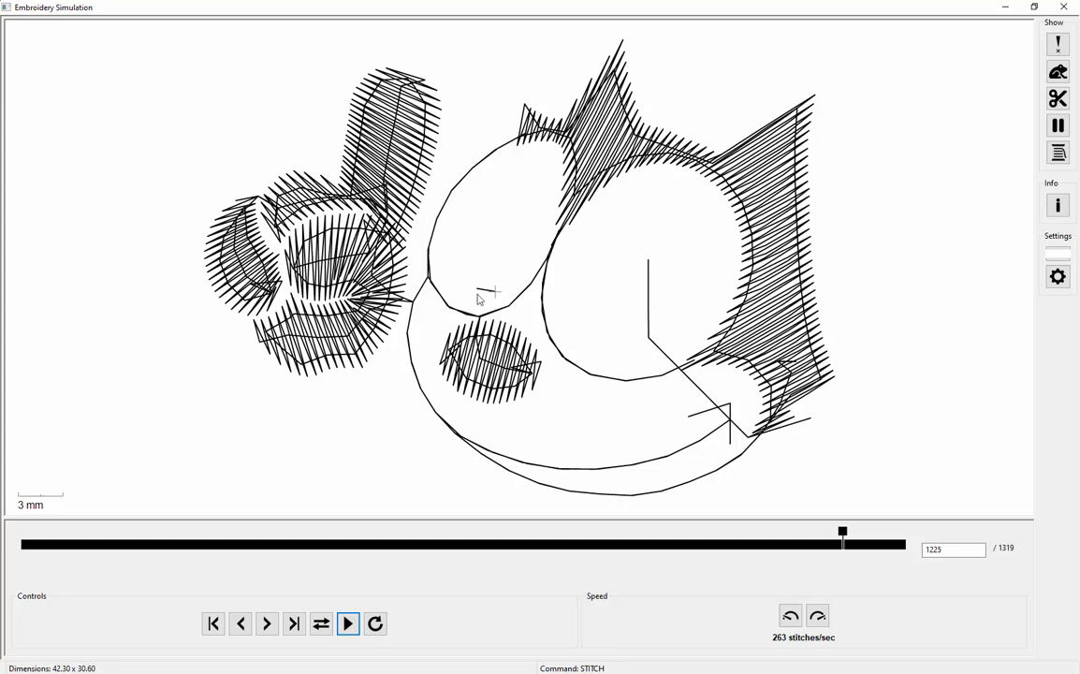
{"action": "left_click", "coordinate": [1065, 9]}
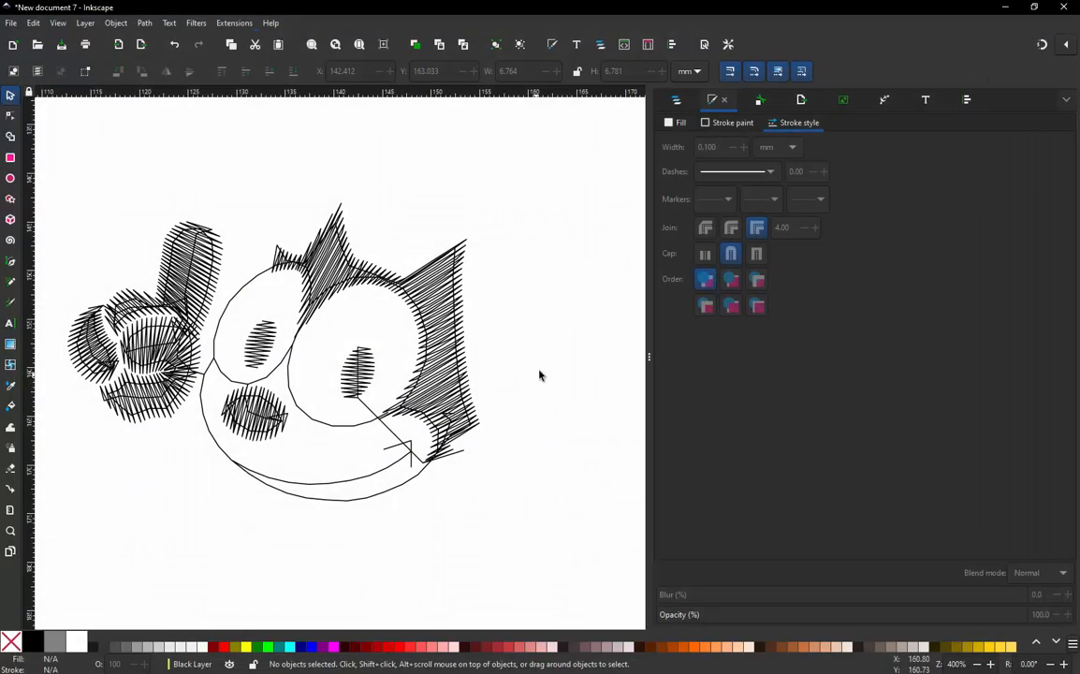
Step: Move the larger eye's pupil, path11, directly below path12 and above path13 in the Black Layer's stacking order
{"action": "left_click", "coordinate": [673, 99]}
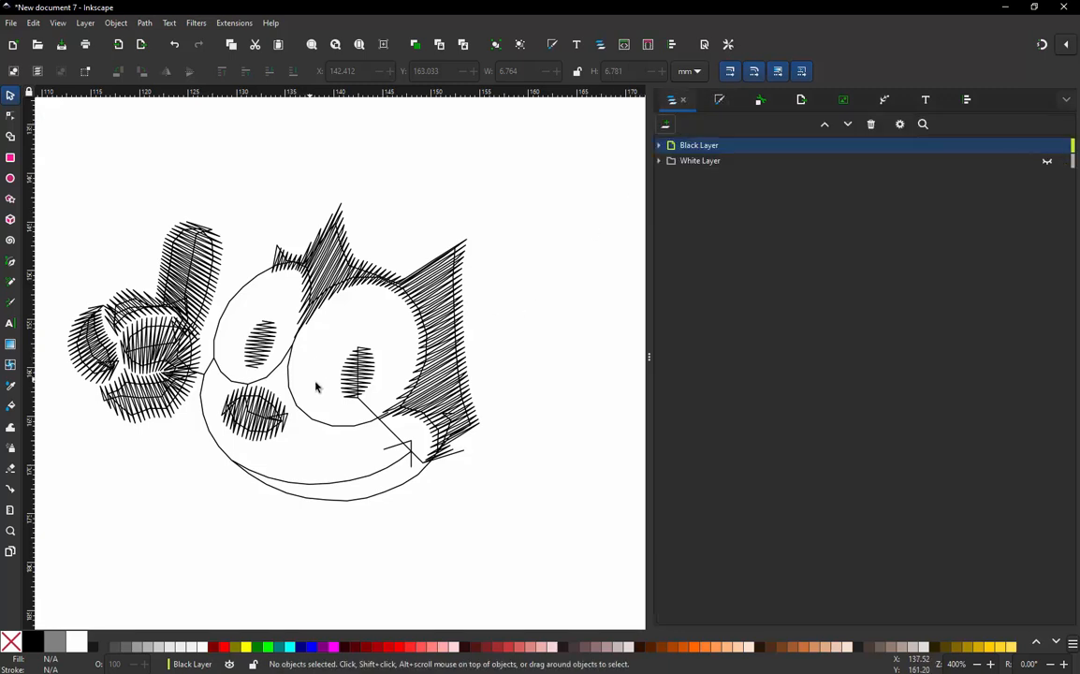
{"action": "left_click", "coordinate": [357, 354]}
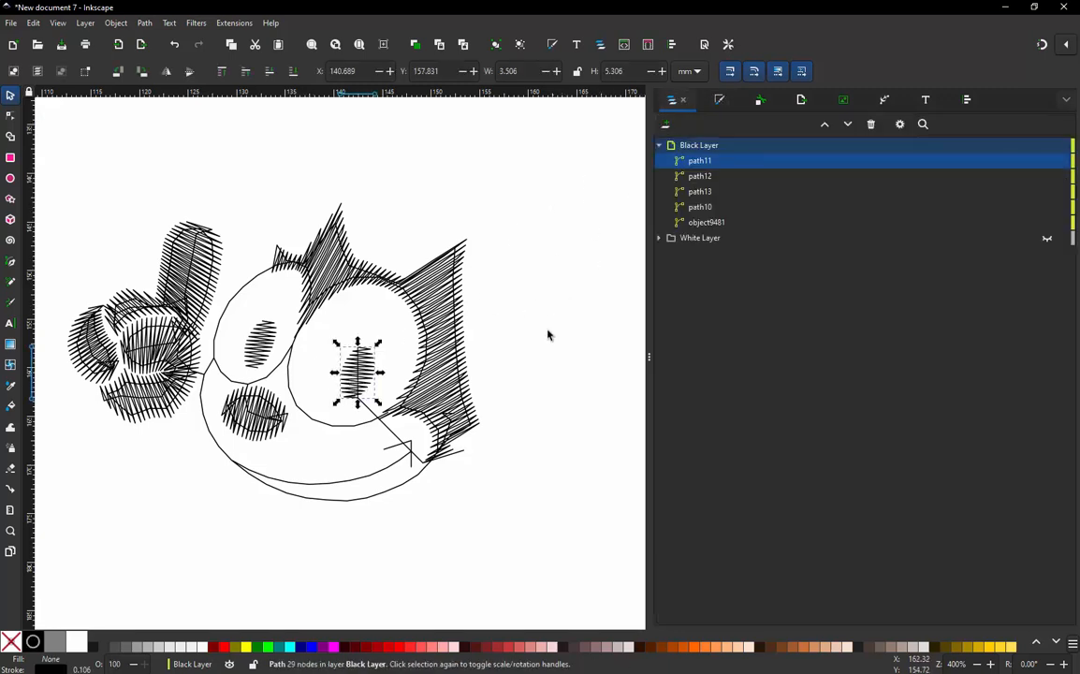
{"action": "left_click", "coordinate": [703, 207]}
{"action": "left_click", "coordinate": [704, 192]}
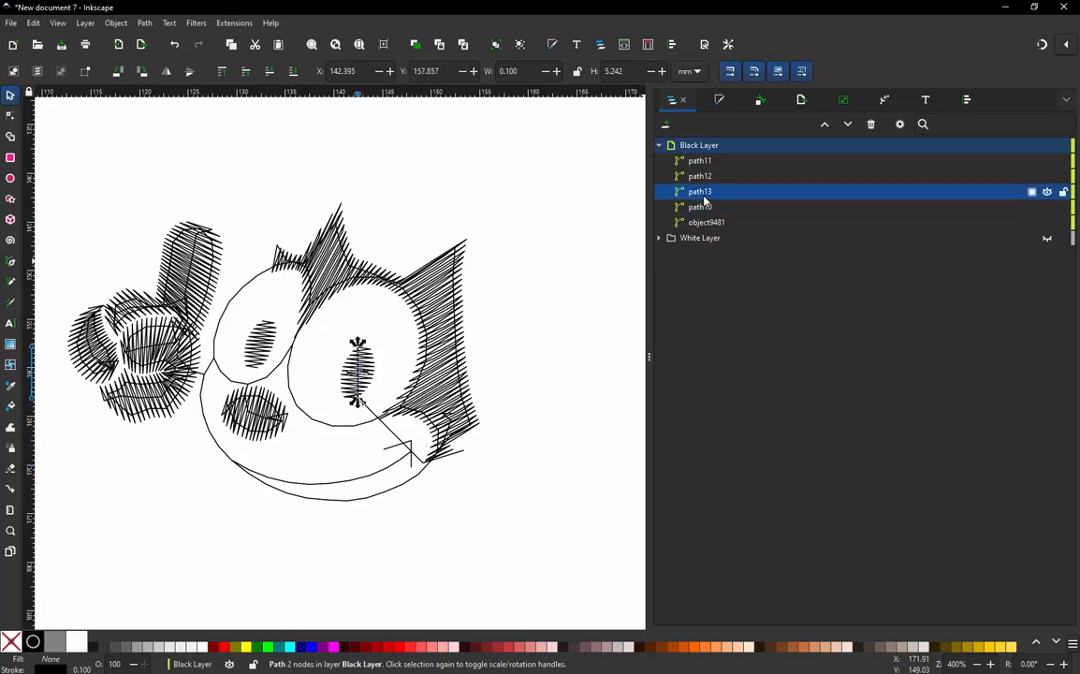
{"action": "left_click", "coordinate": [700, 175]}
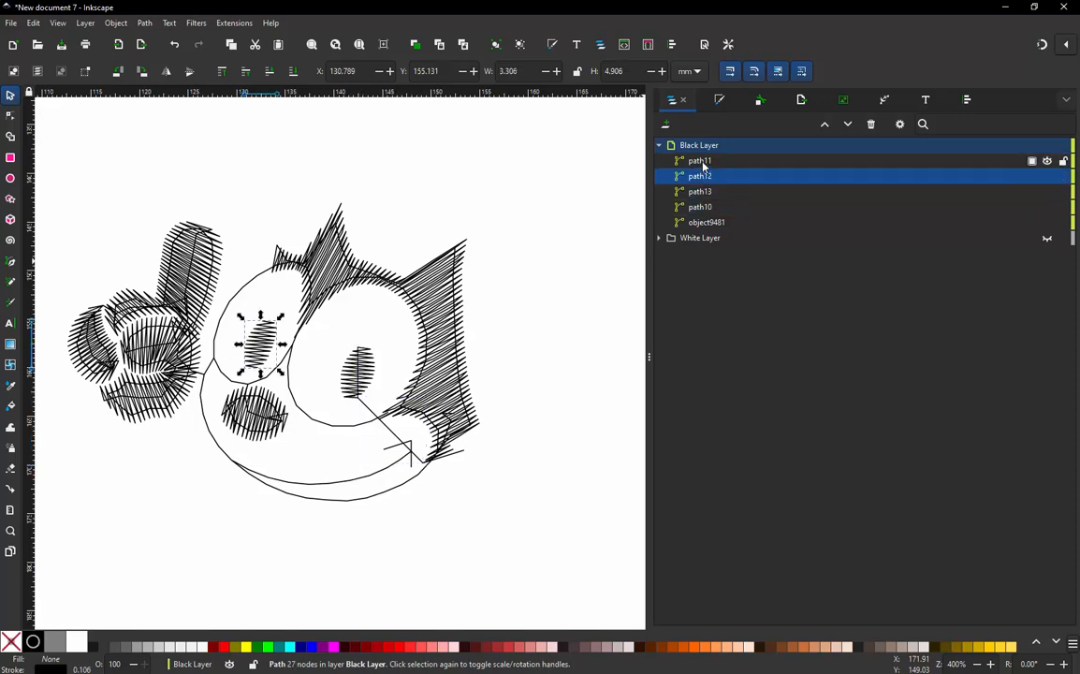
{"action": "left_click", "coordinate": [704, 161]}
{"action": "left_click_drag", "start_coordinate": [707, 161], "coordinate": [712, 187]}
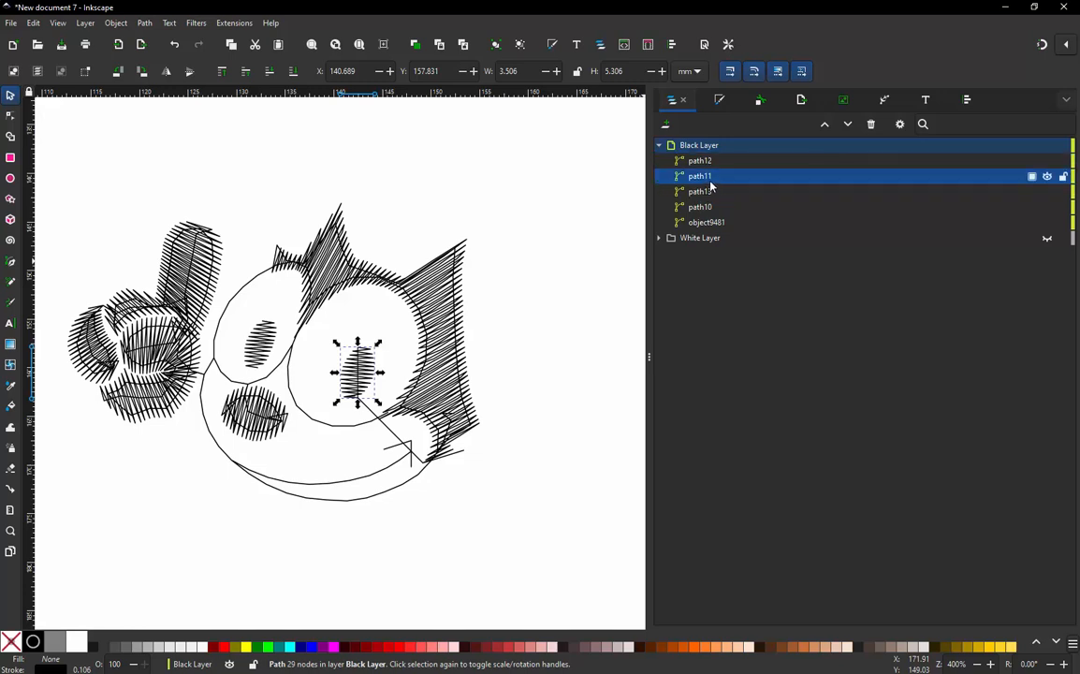
{"action": "left_click", "coordinate": [700, 161]}
{"action": "left_click", "coordinate": [455, 147]}
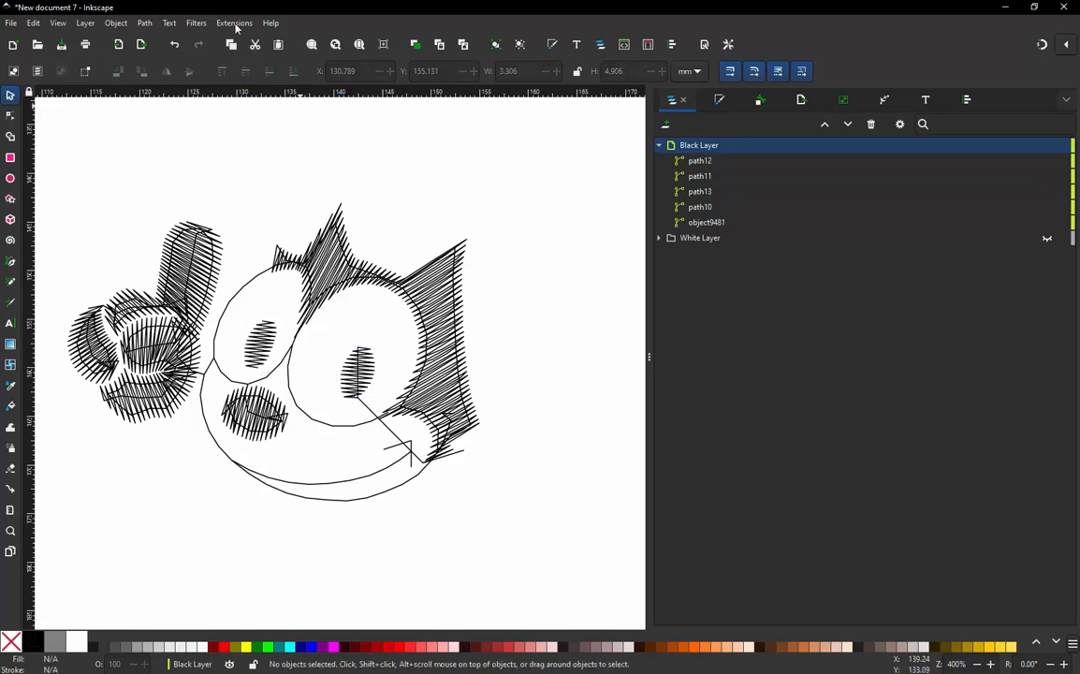
Step: Simulate the reordered Black Layer through its last stitch with jump stitches shown to examine the transition between the pupils, and close the simulation
{"action": "left_click", "coordinate": [234, 22]}
{"action": "mouse_move", "coordinate": [275, 185]}
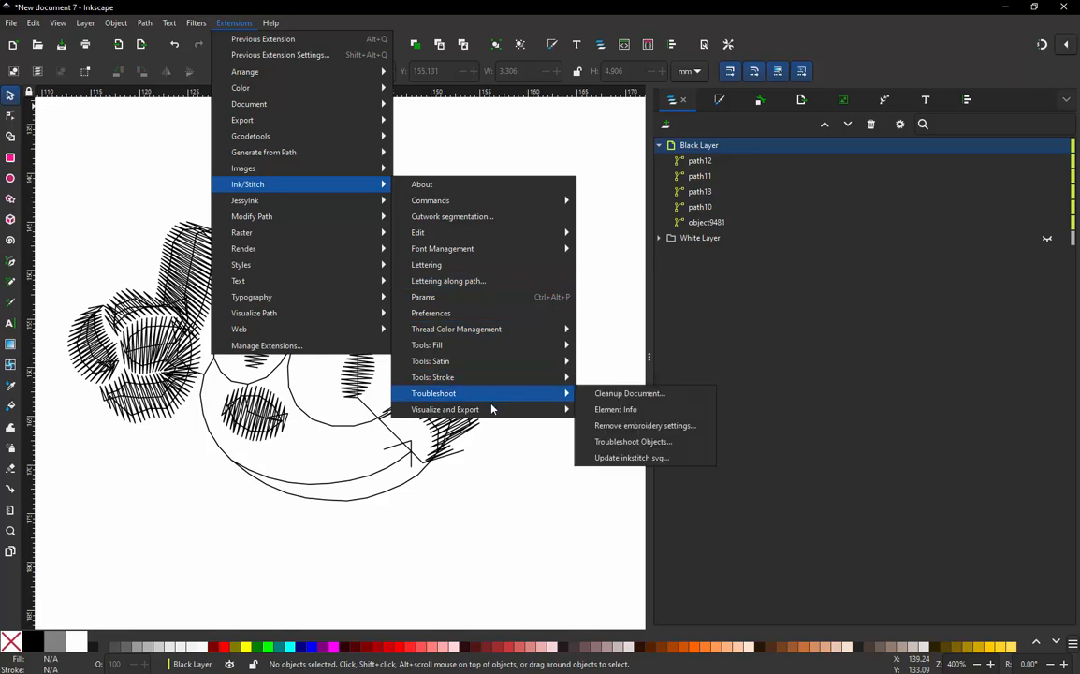
{"action": "mouse_move", "coordinate": [491, 409]}
{"action": "left_click", "coordinate": [604, 457]}
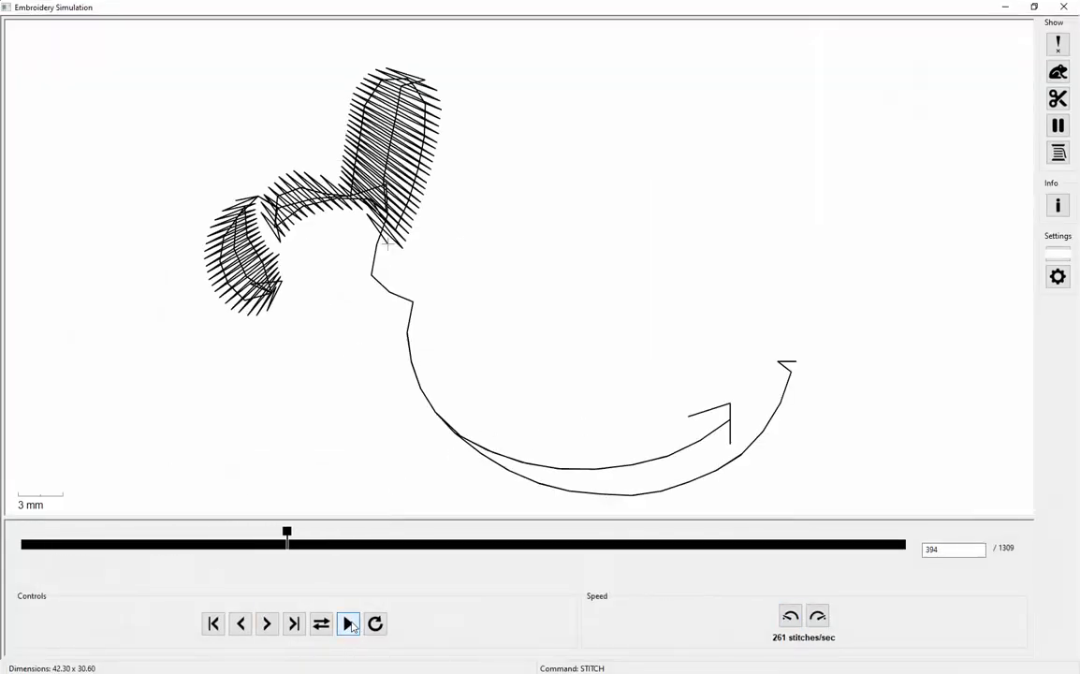
{"action": "mouse_move", "coordinate": [287, 533]}
{"action": "left_mouse_down"}
{"action": "mouse_move", "coordinate": [528, 532]}
{"action": "mouse_move", "coordinate": [877, 466]}
{"action": "left_mouse_up"}
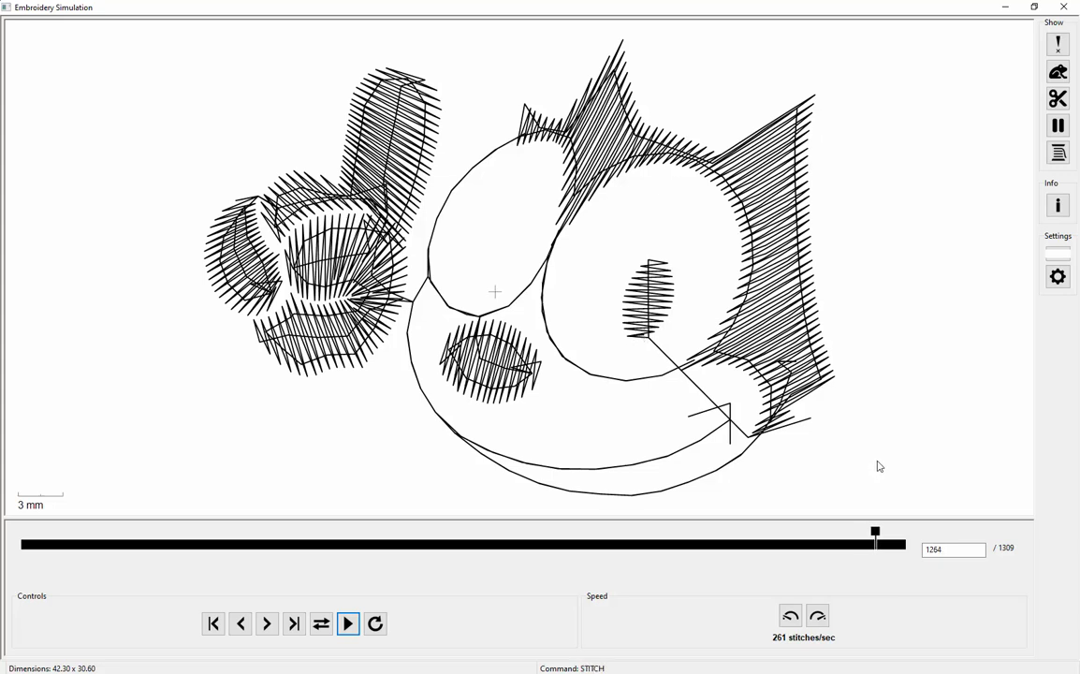
{"action": "left_click", "coordinate": [1058, 71]}
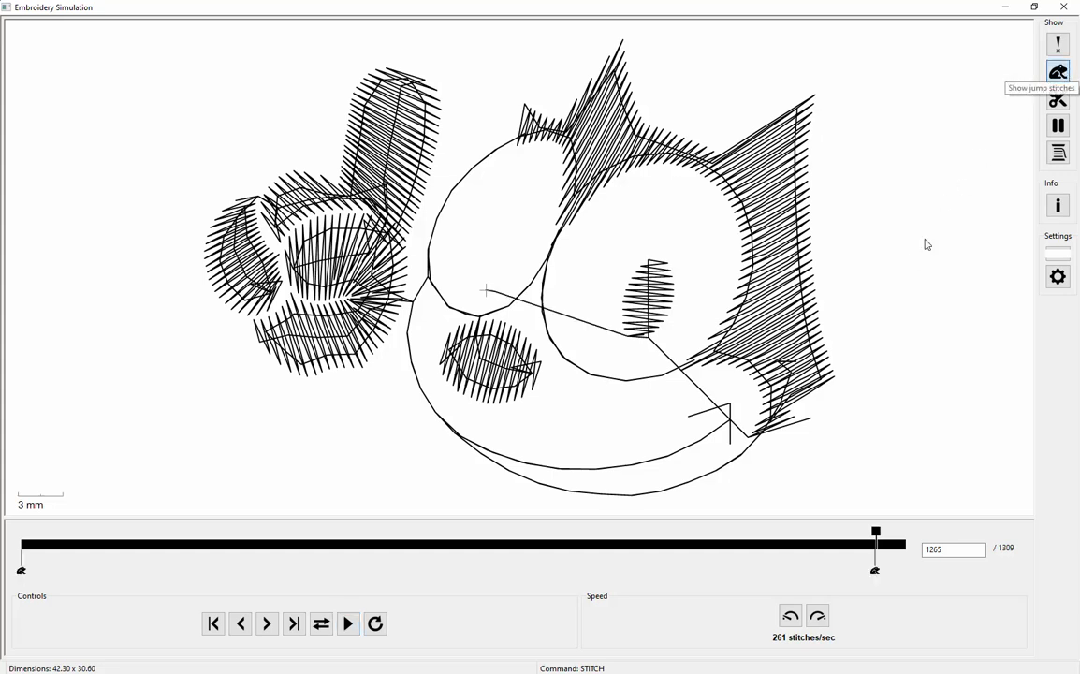
{"action": "left_click_drag", "start_coordinate": [879, 534], "coordinate": [916, 525]}
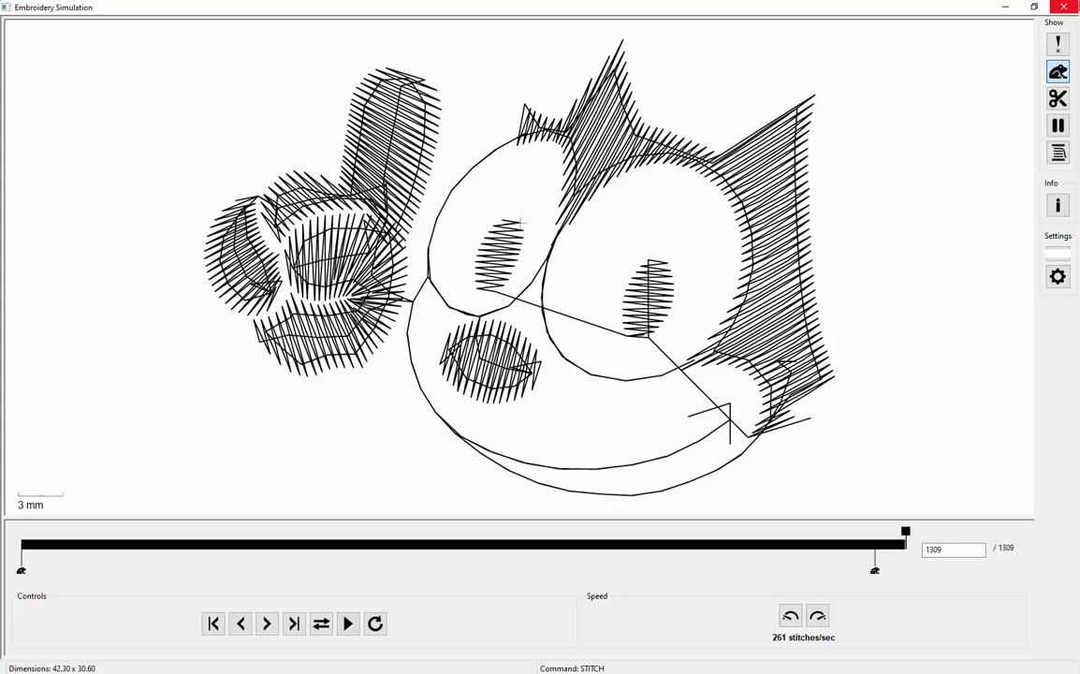
{"action": "left_click", "coordinate": [1063, 7]}
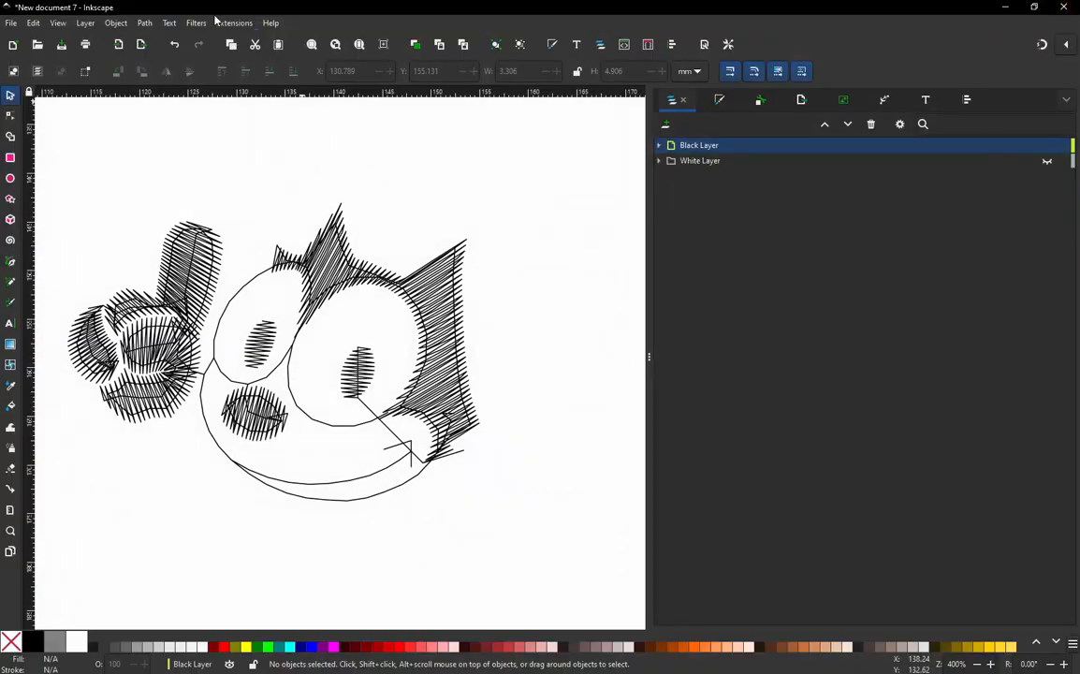
Step: Make the White Layer visible and simulate the complete two-layer design through its final stitch
{"action": "left_click", "coordinate": [1047, 161]}
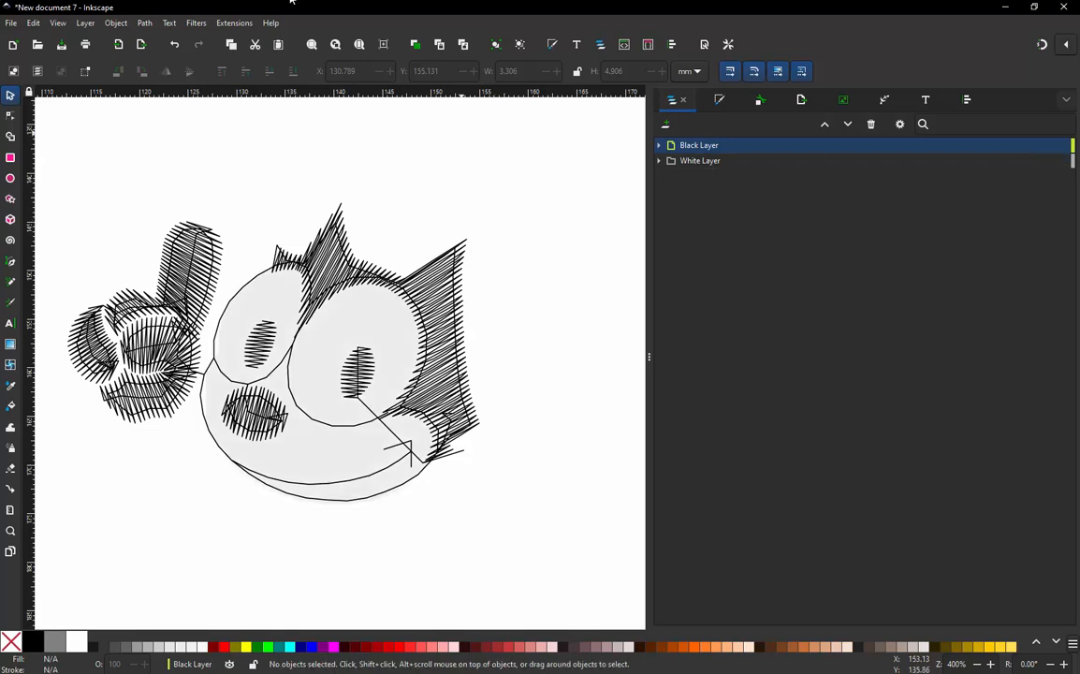
{"action": "left_click", "coordinate": [234, 23]}
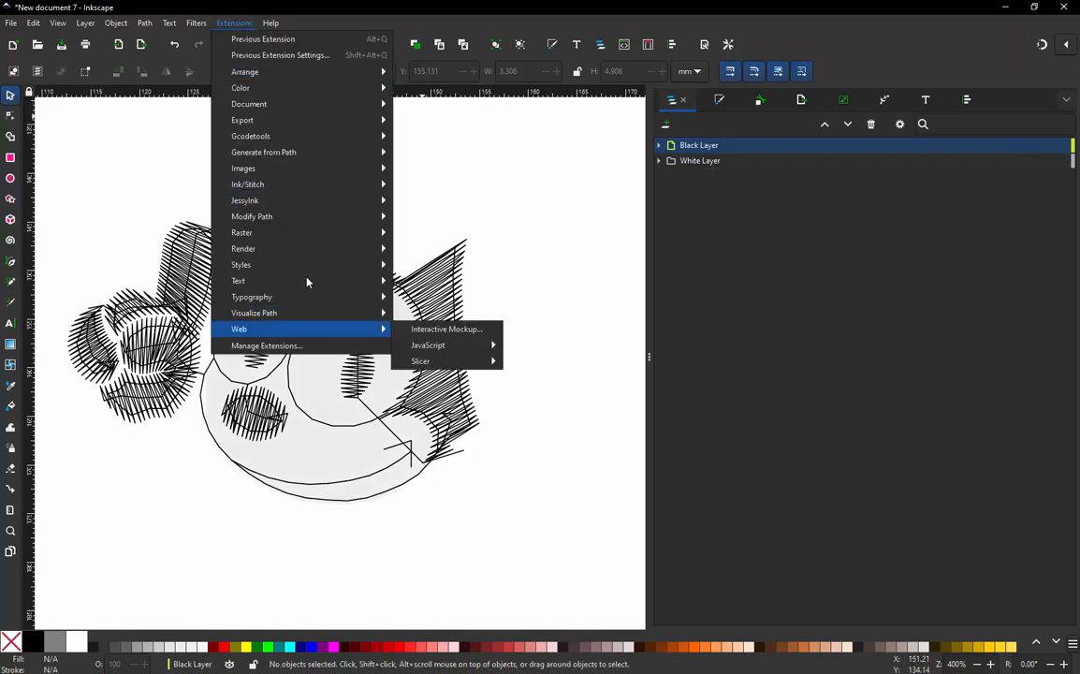
{"action": "mouse_move", "coordinate": [296, 186]}
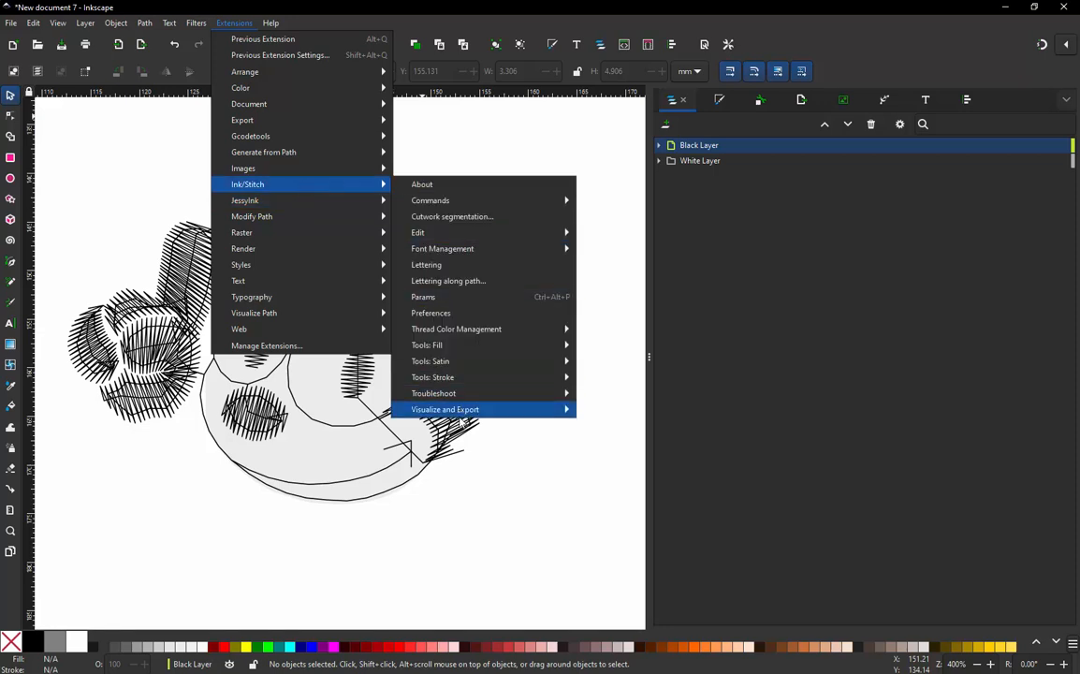
{"action": "mouse_move", "coordinate": [469, 412]}
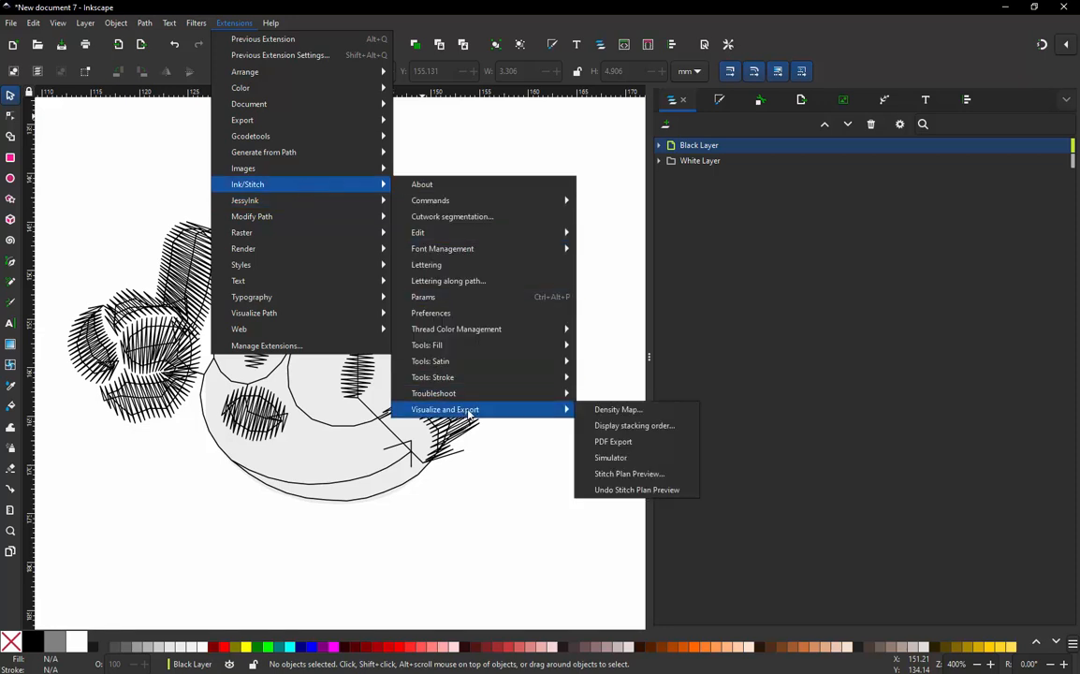
{"action": "left_click", "coordinate": [623, 459]}
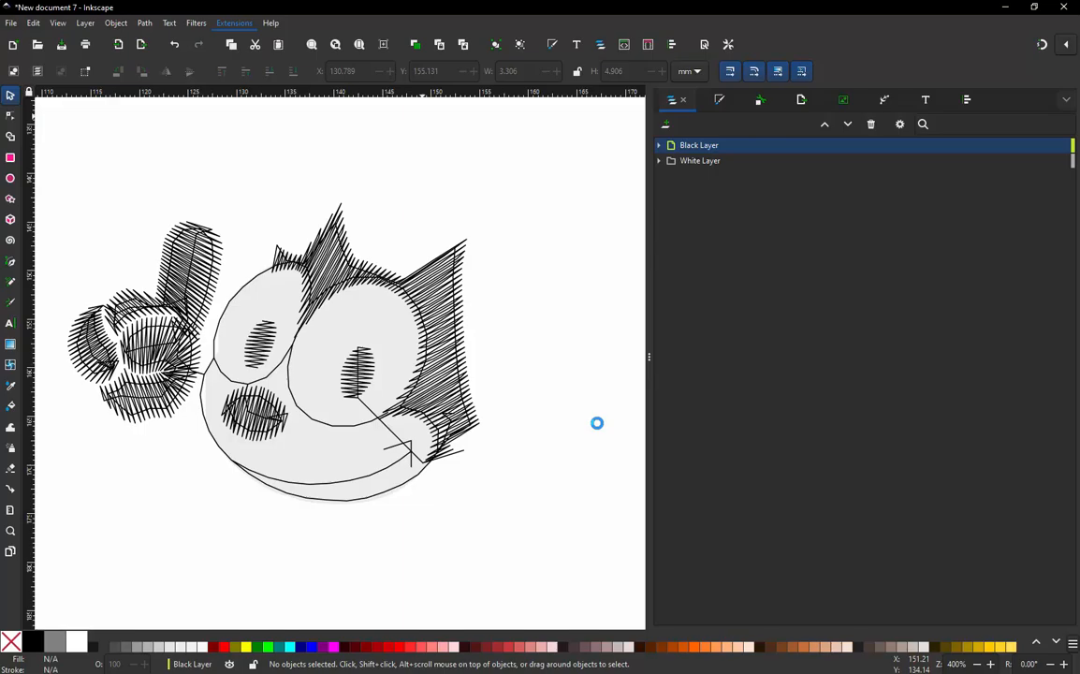
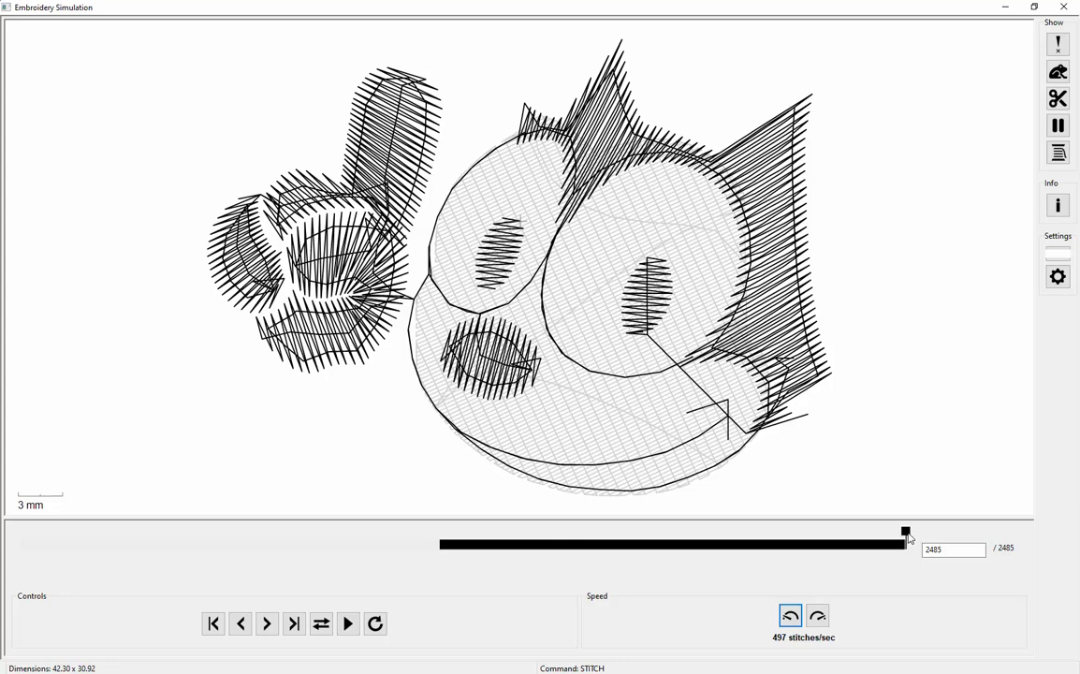
{"action": "mouse_move", "coordinate": [908, 538]}
{"action": "left_mouse_down"}
{"action": "mouse_move", "coordinate": [816, 544]}
{"action": "mouse_move", "coordinate": [928, 538]}
{"action": "mouse_move", "coordinate": [395, 564]}
{"action": "mouse_move", "coordinate": [922, 546]}
{"action": "mouse_move", "coordinate": [845, 538]}
{"action": "mouse_move", "coordinate": [910, 538]}
{"action": "left_mouse_up"}
{"action": "left_click", "coordinate": [1075, 8]}
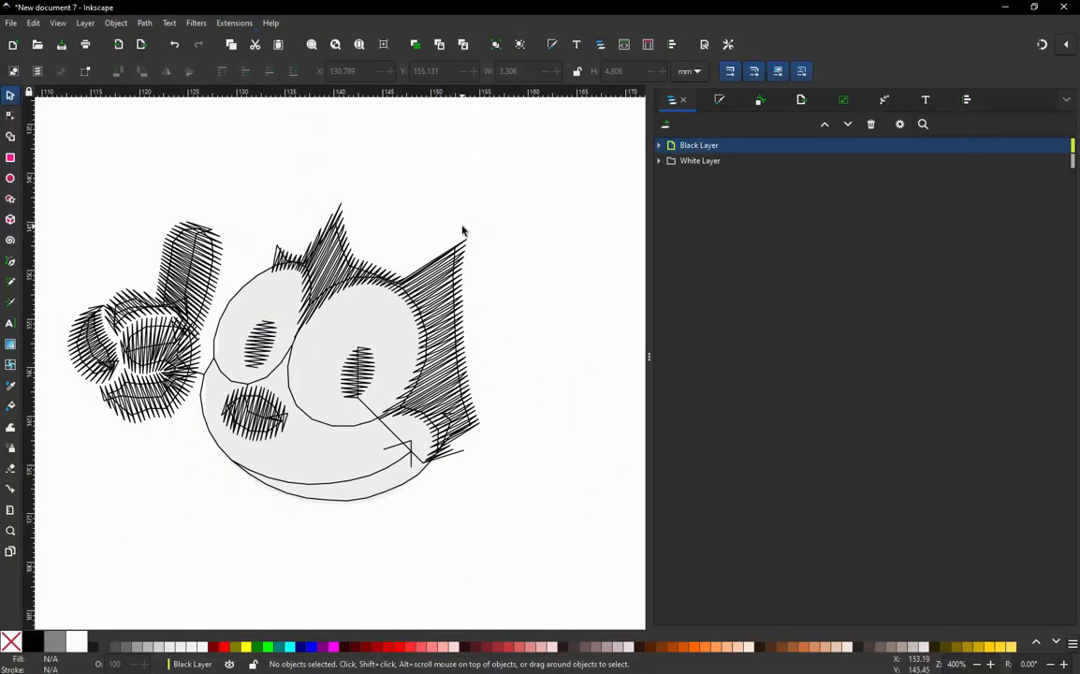
{"action": "scroll", "coordinate": [464, 232], "scroll_direction": "down", "scroll_amount": 2}
{"action": "scroll", "coordinate": [571, 376], "scroll_direction": "down", "scroll_amount": 2}
{"action": "scroll", "coordinate": [476, 326], "scroll_direction": "up", "scroll_amount": 2}
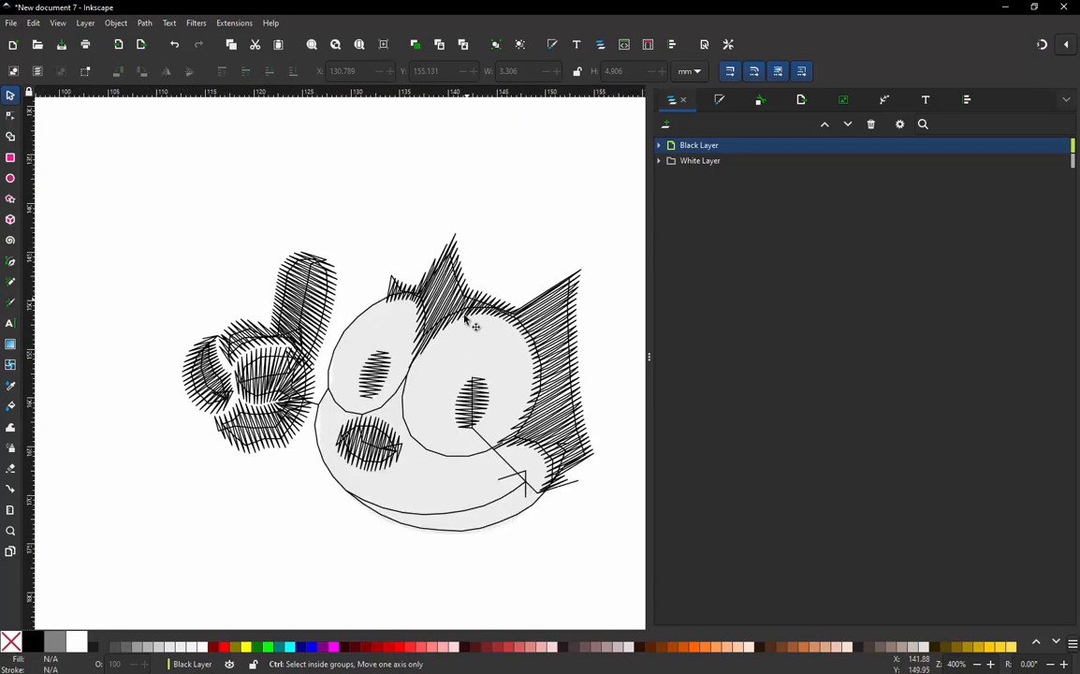
Step: Simulate the complete two-layer design with needle points shown to inspect the black stitching's penetration points, and close the simulation
{"action": "scroll", "coordinate": [475, 326], "scroll_direction": "up", "scroll_amount": 1}
{"action": "scroll", "coordinate": [487, 326], "scroll_direction": "down", "scroll_amount": 1}
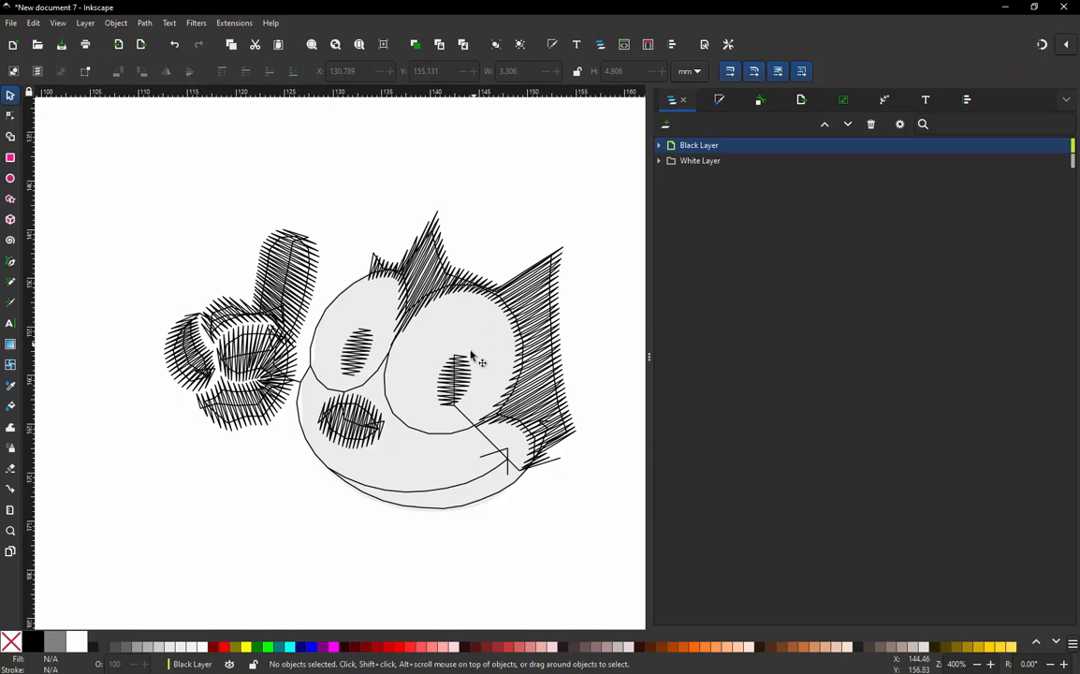
{"action": "left_click", "coordinate": [243, 25]}
{"action": "mouse_move", "coordinate": [291, 191]}
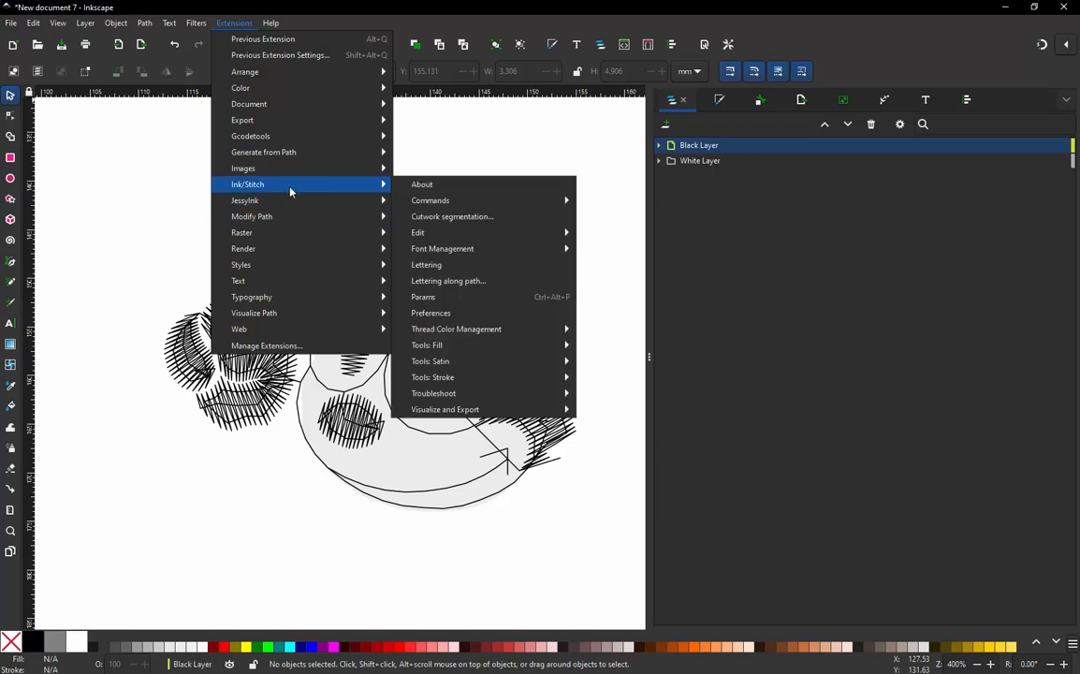
{"action": "mouse_move", "coordinate": [449, 409]}
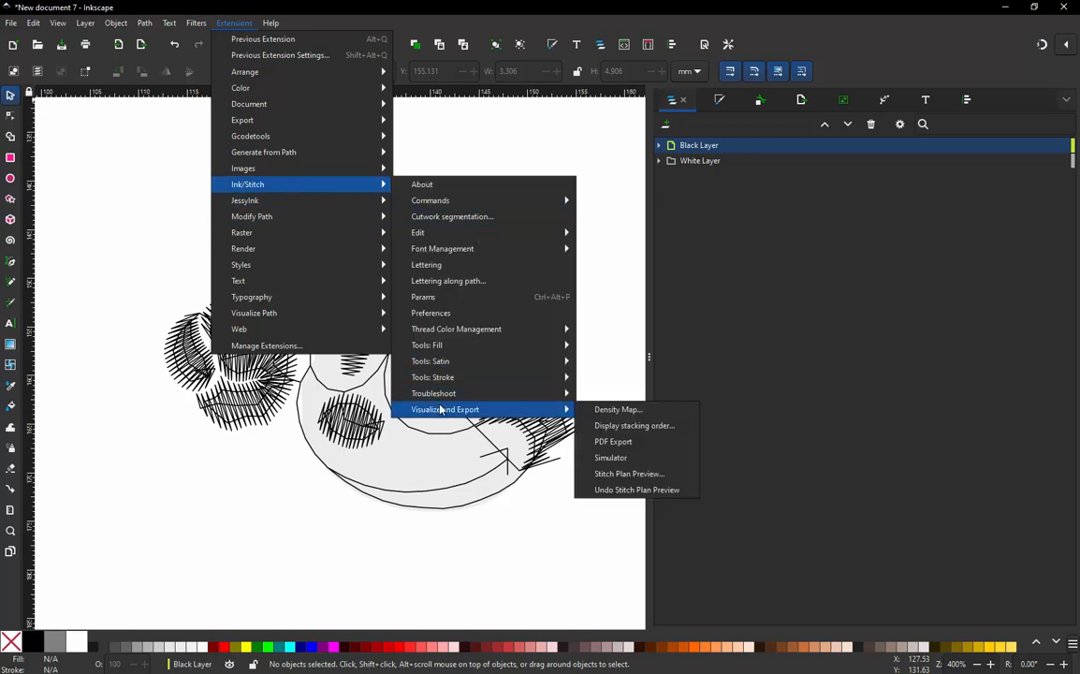
{"action": "left_click", "coordinate": [621, 456]}
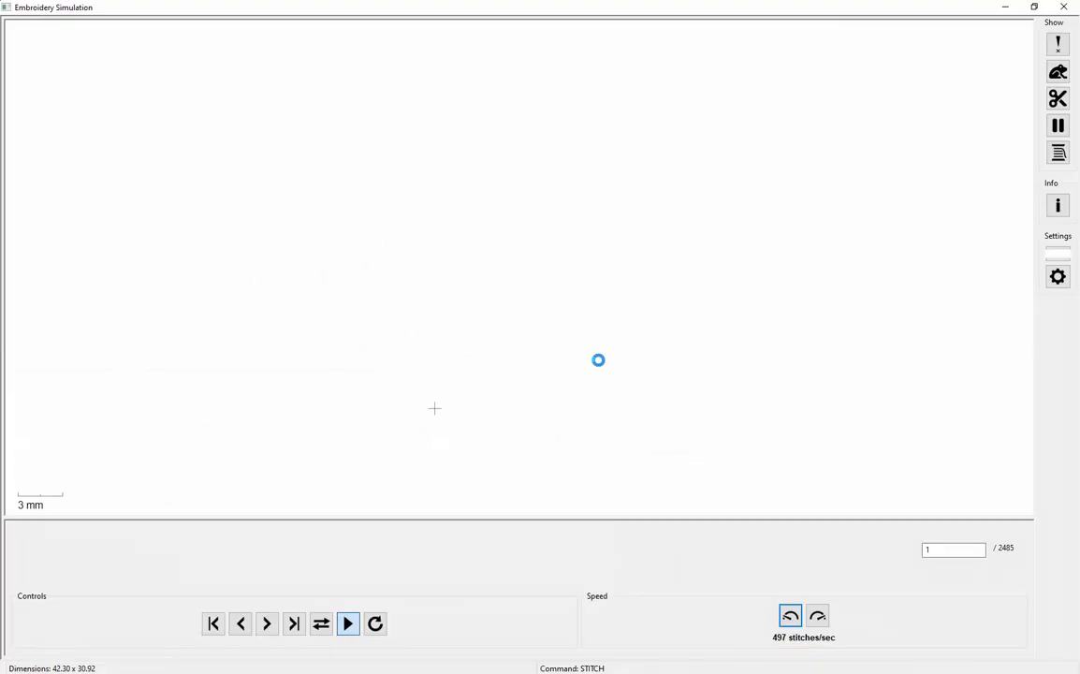
{"action": "left_click", "coordinate": [1058, 43]}
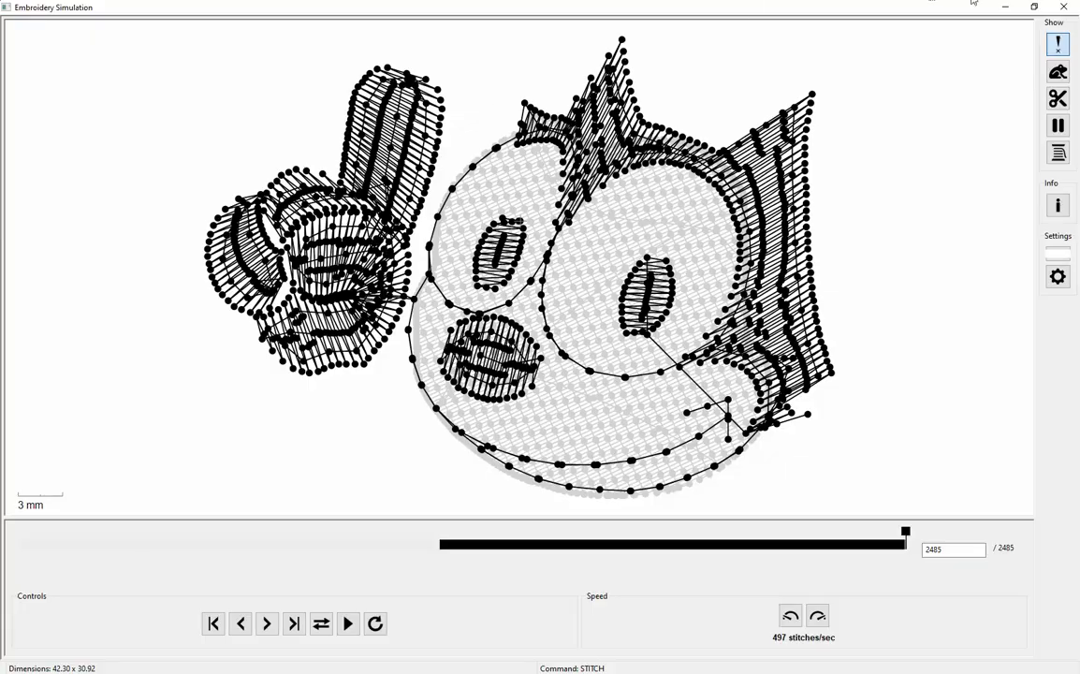
{"action": "left_click", "coordinate": [1063, 6]}
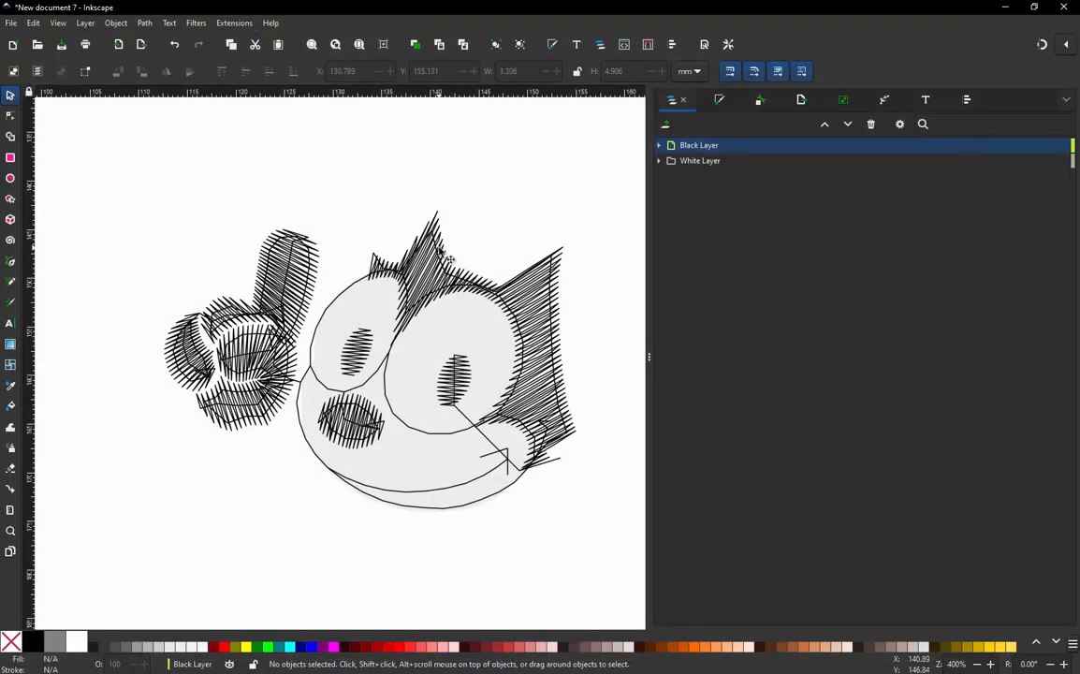
Step: Set the stitch method of the Black Layer's main outline path, object9481, to Manual Stitch, previewing its needle points before applying
{"action": "left_click", "coordinate": [442, 265]}
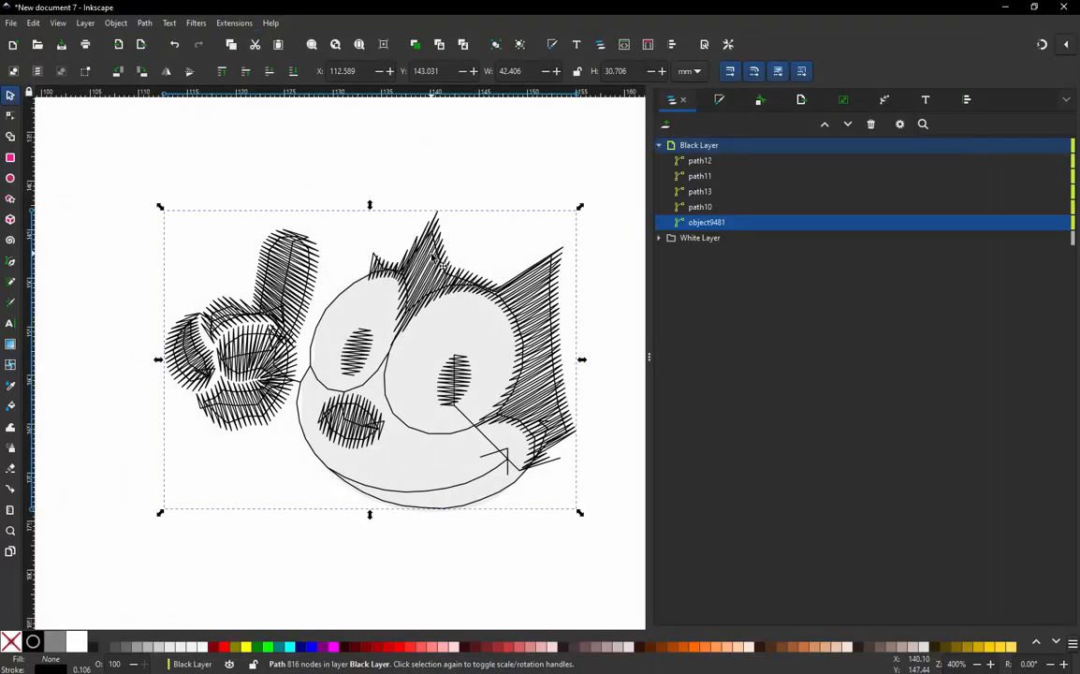
{"action": "left_click", "coordinate": [234, 23]}
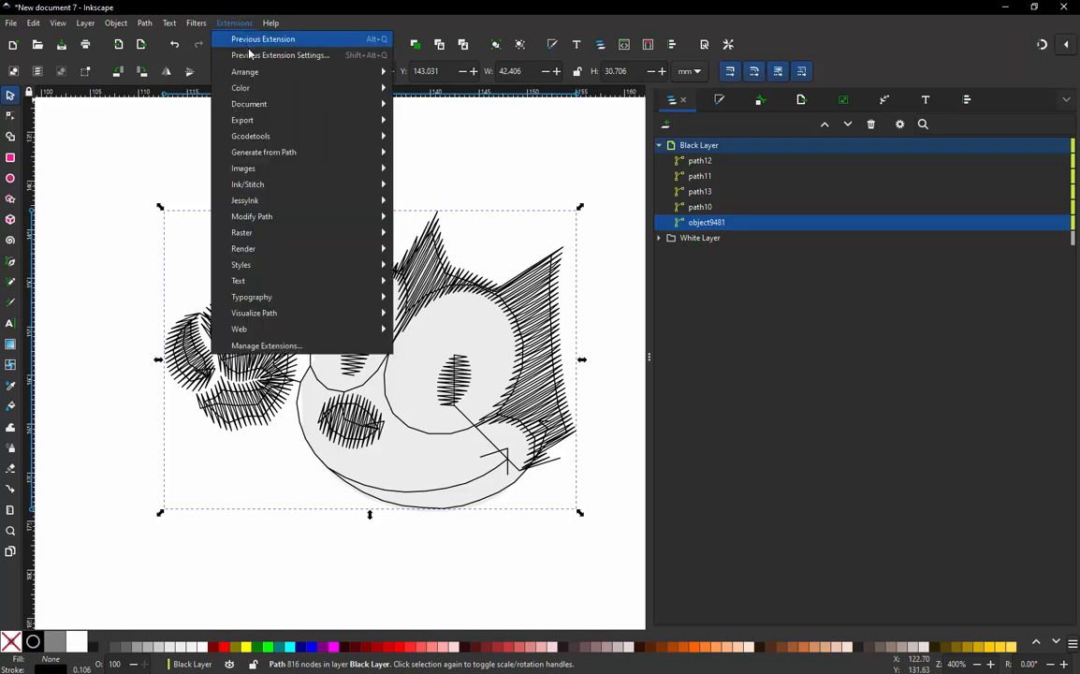
{"action": "mouse_move", "coordinate": [297, 184]}
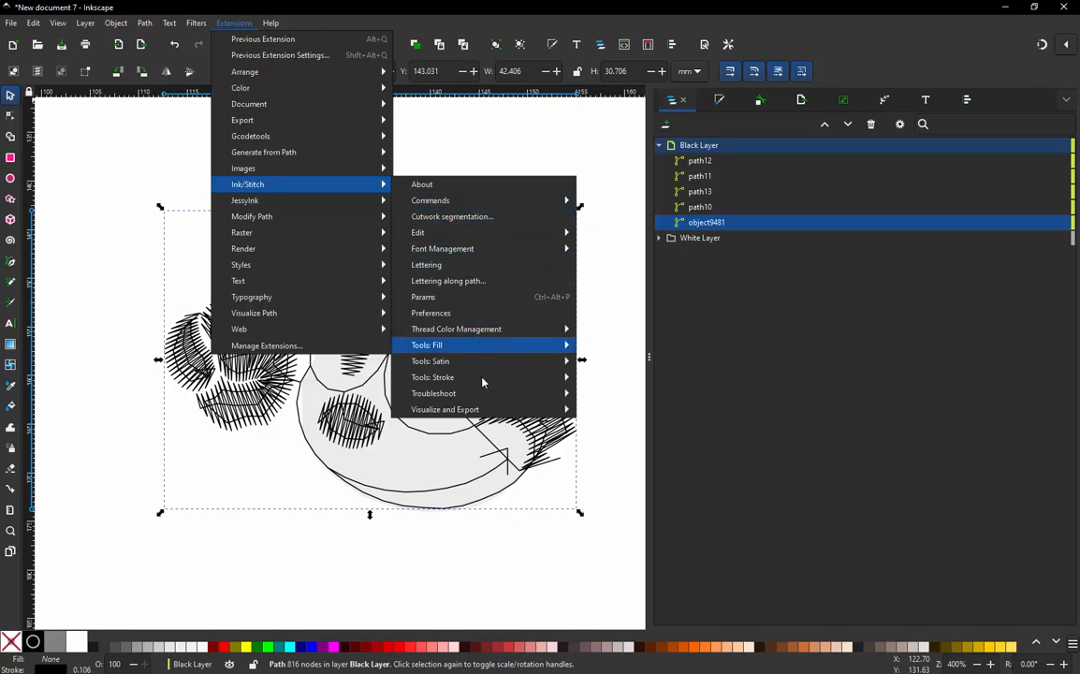
{"action": "left_click", "coordinate": [446, 299]}
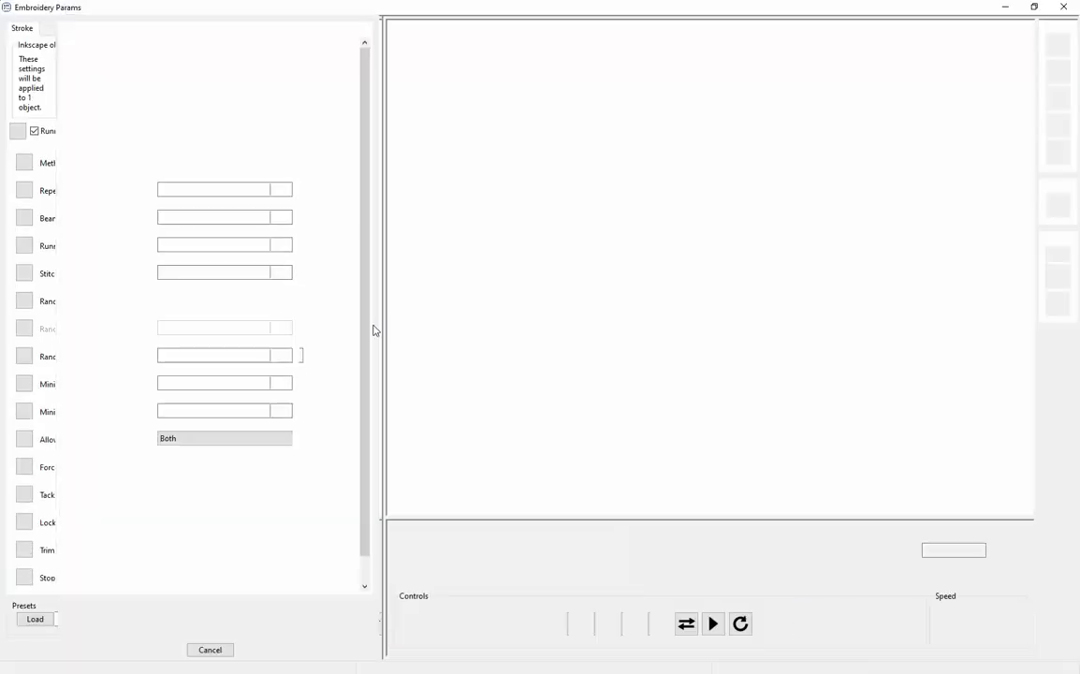
{"action": "left_click", "coordinate": [201, 115]}
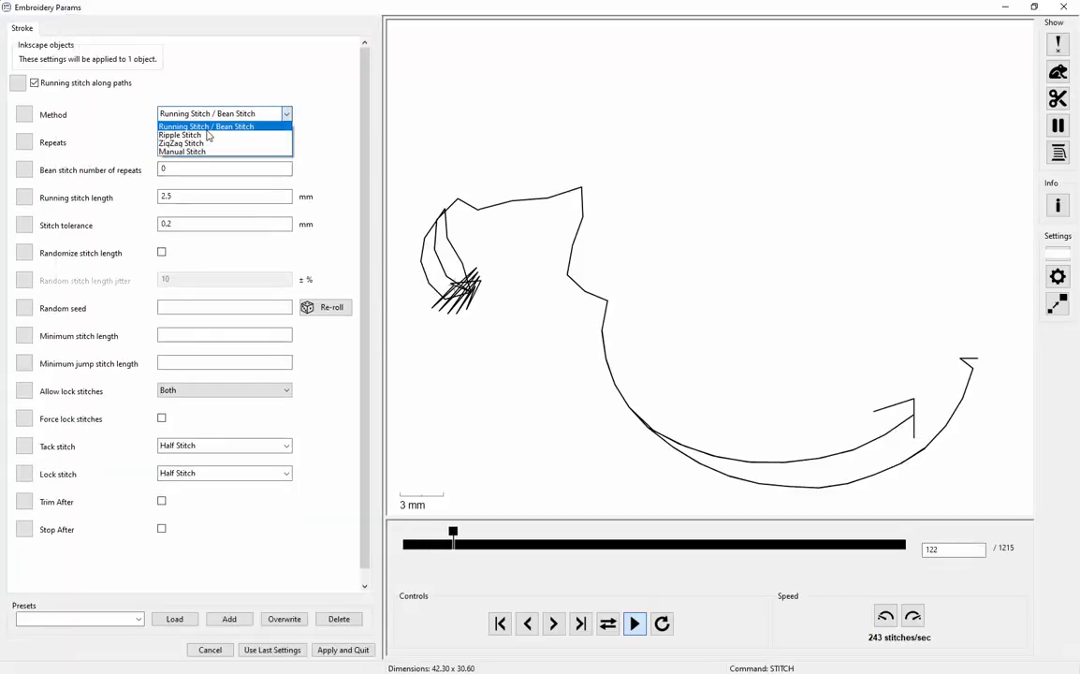
{"action": "left_click", "coordinate": [202, 151]}
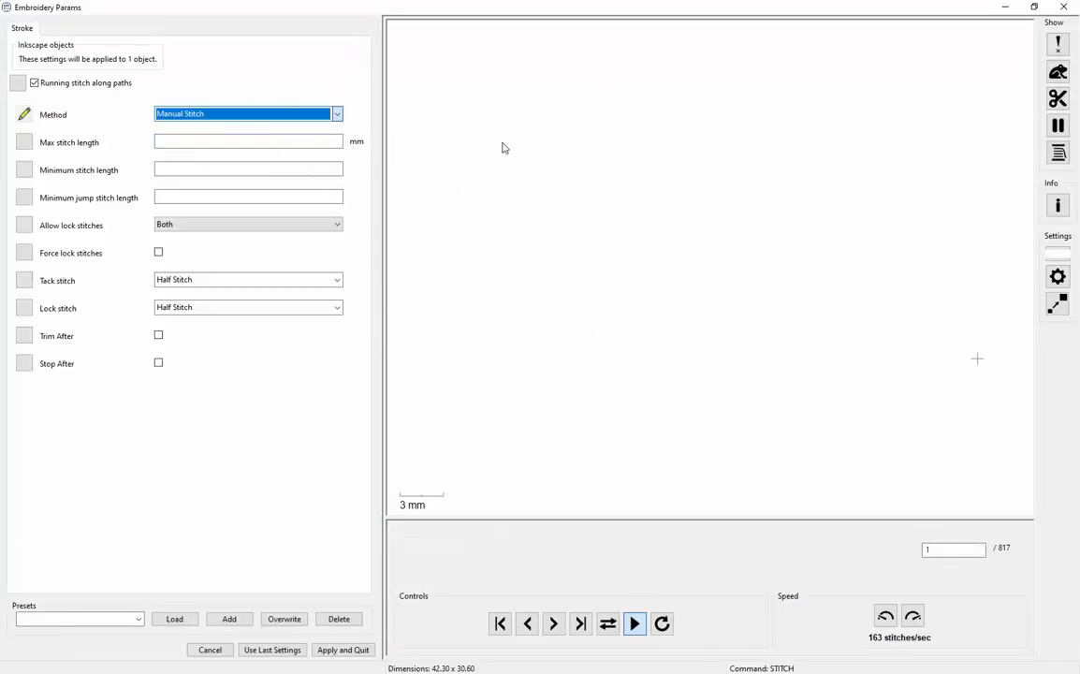
{"action": "left_click", "coordinate": [1058, 47]}
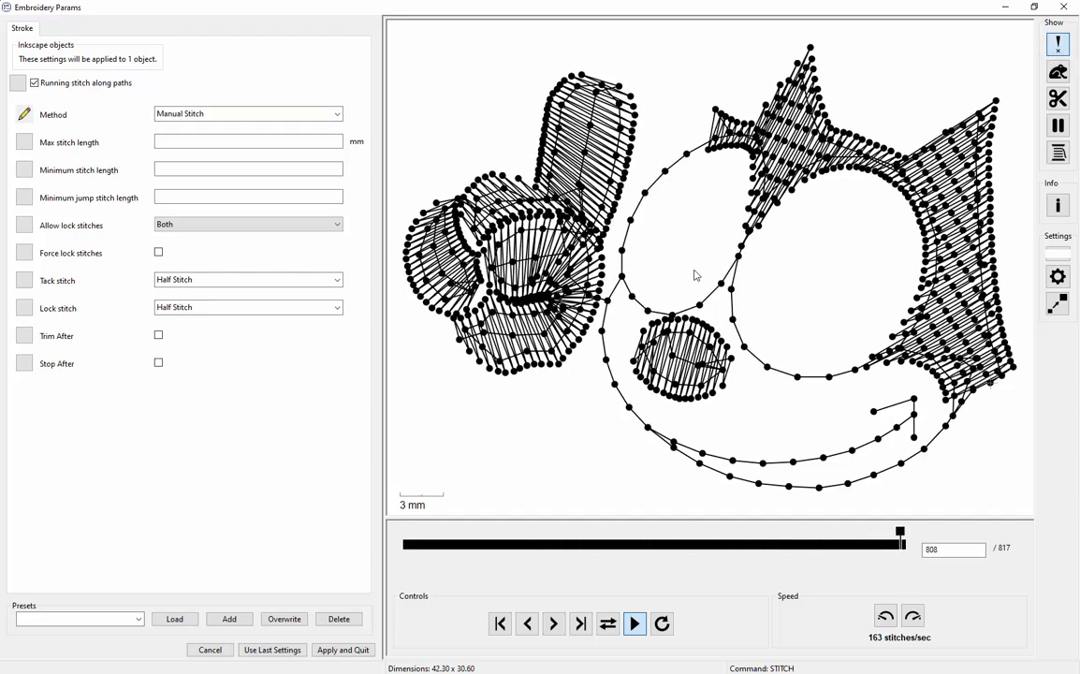
{"action": "left_click", "coordinate": [358, 651]}
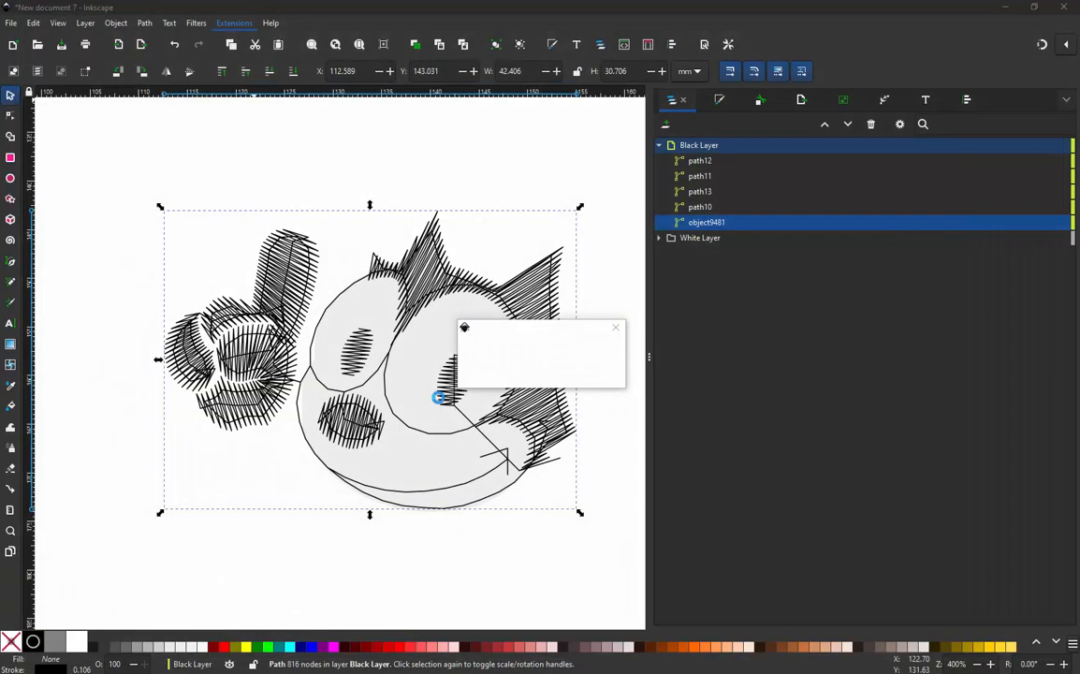
{"action": "left_click", "coordinate": [349, 186]}
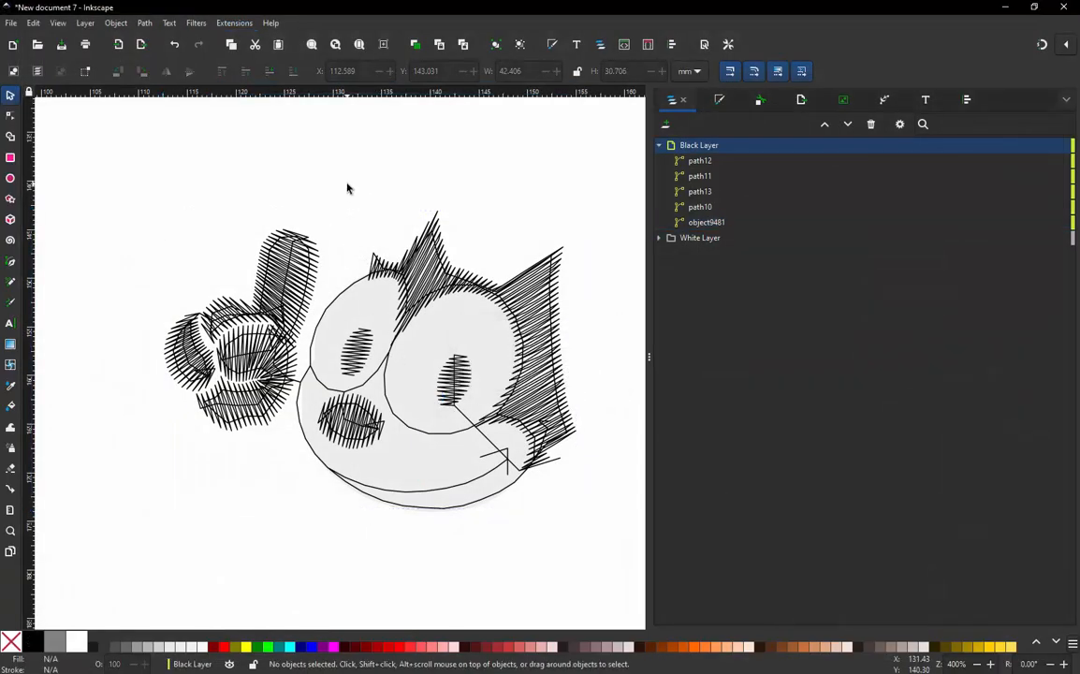
Step: Set the stitch method of both pupil paths, path12 and path11, to Manual Stitch and apply it
{"action": "left_click", "coordinate": [359, 339]}
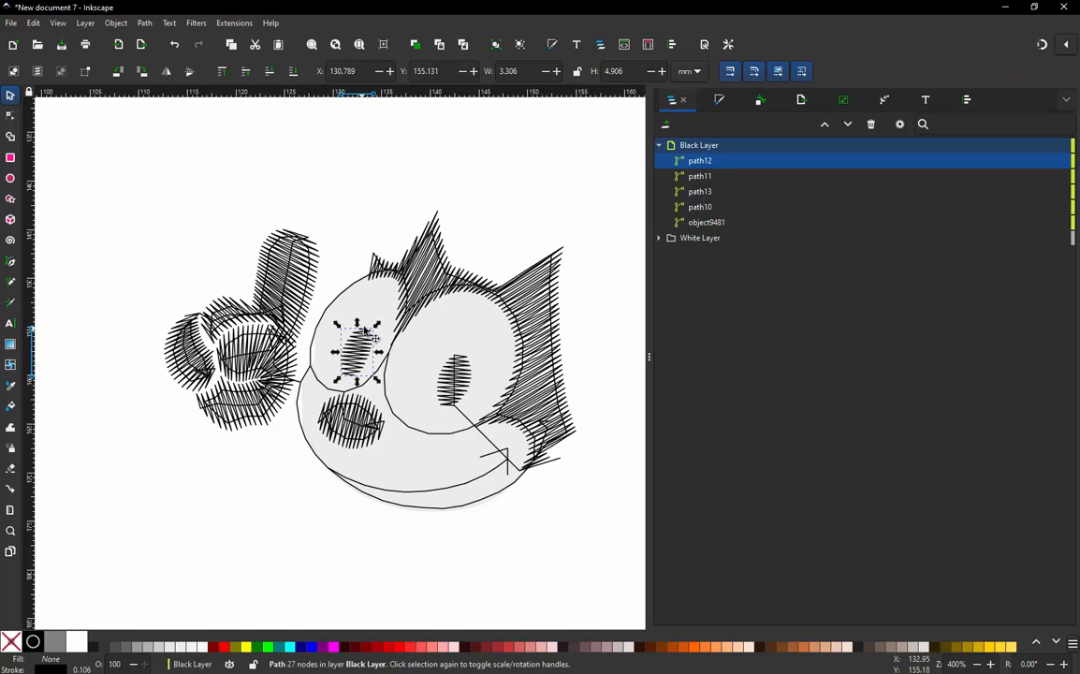
{"action": "left_click", "coordinate": [466, 371], "text": "shift"}
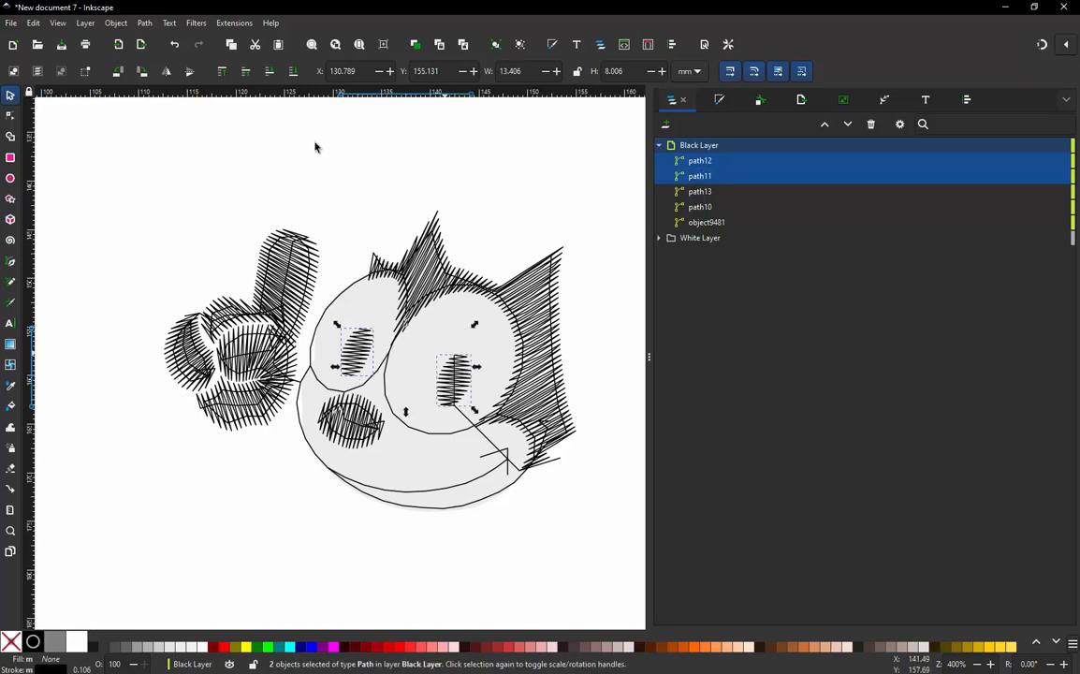
{"action": "left_click", "coordinate": [236, 22]}
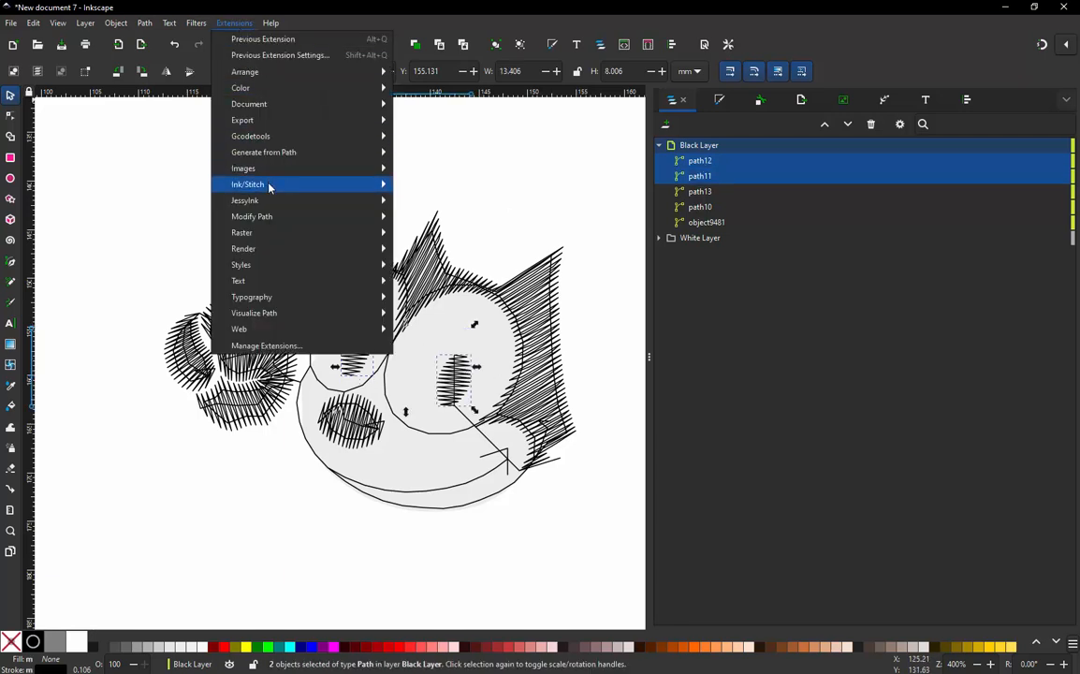
{"action": "mouse_move", "coordinate": [269, 185]}
{"action": "left_click", "coordinate": [444, 298]}
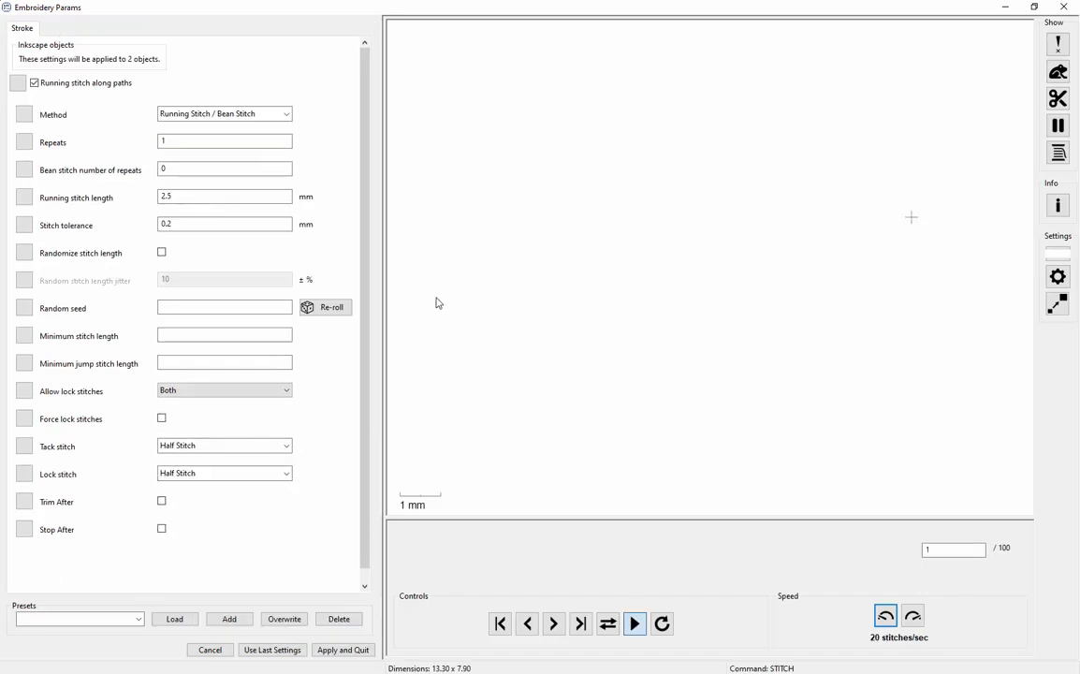
{"action": "left_click", "coordinate": [248, 116]}
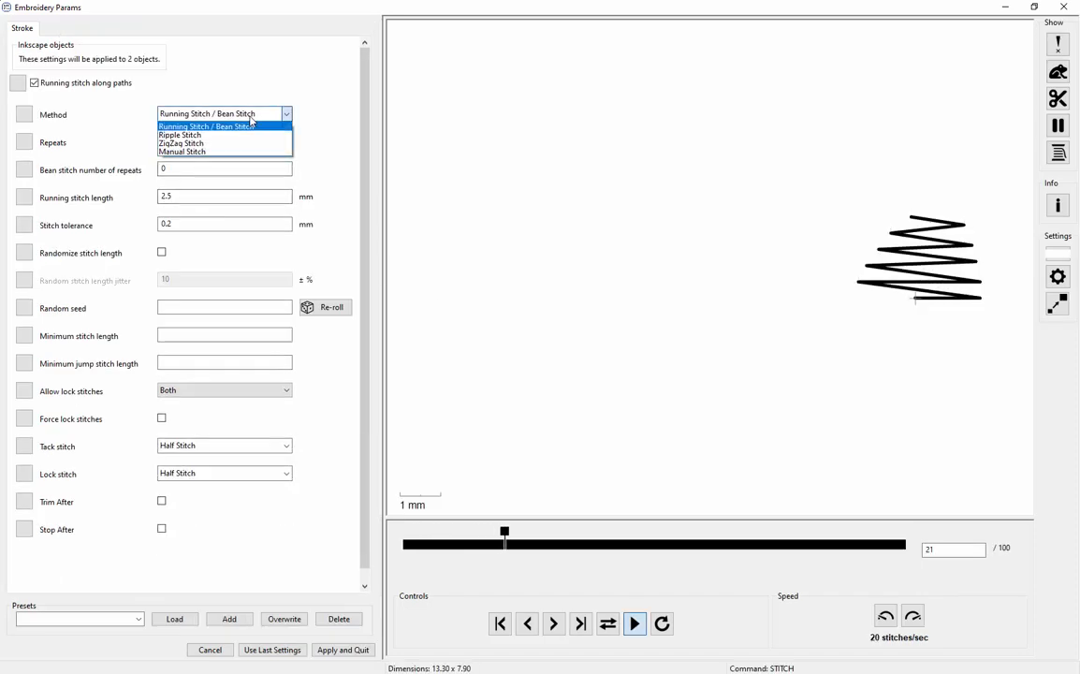
{"action": "left_click", "coordinate": [234, 151]}
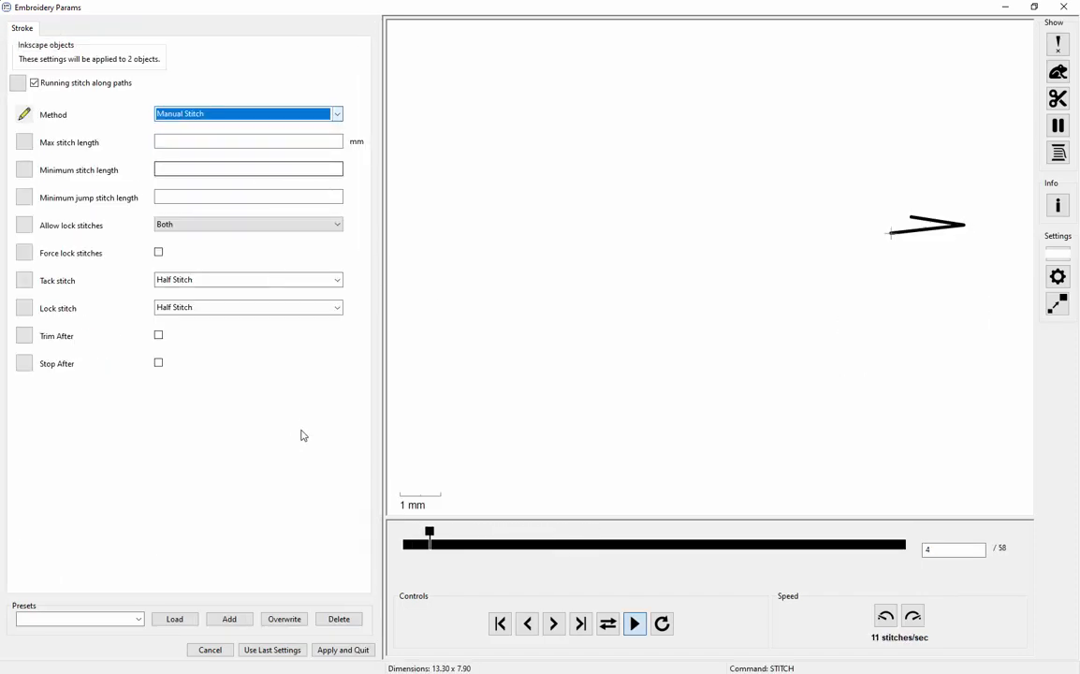
{"action": "left_click", "coordinate": [357, 653]}
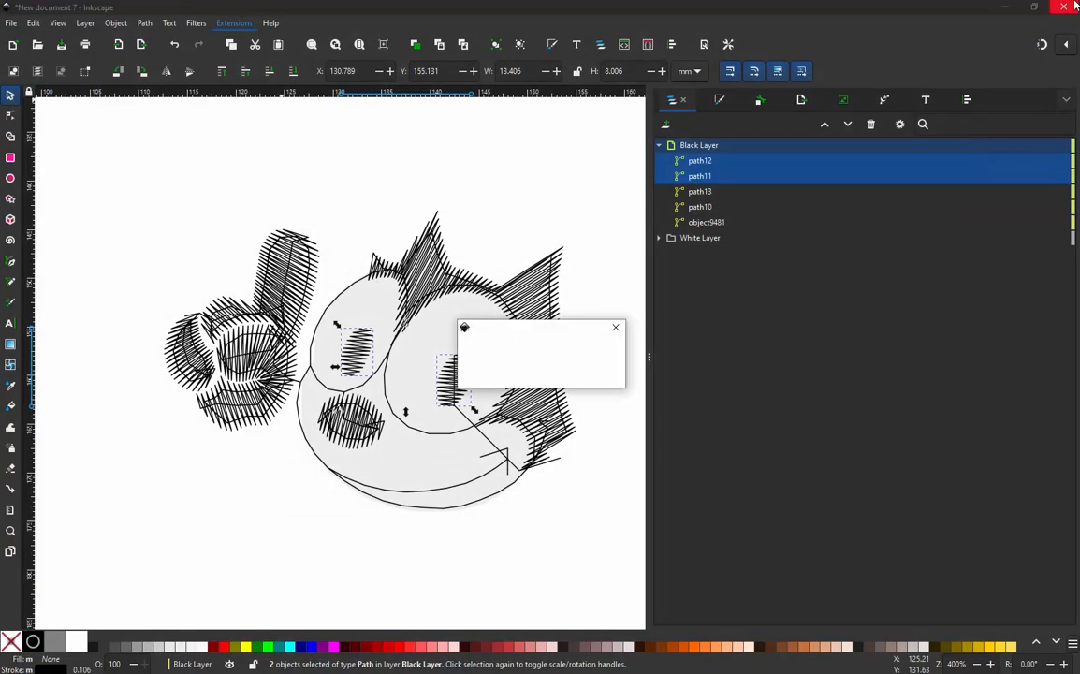
{"action": "left_click", "coordinate": [122, 227]}
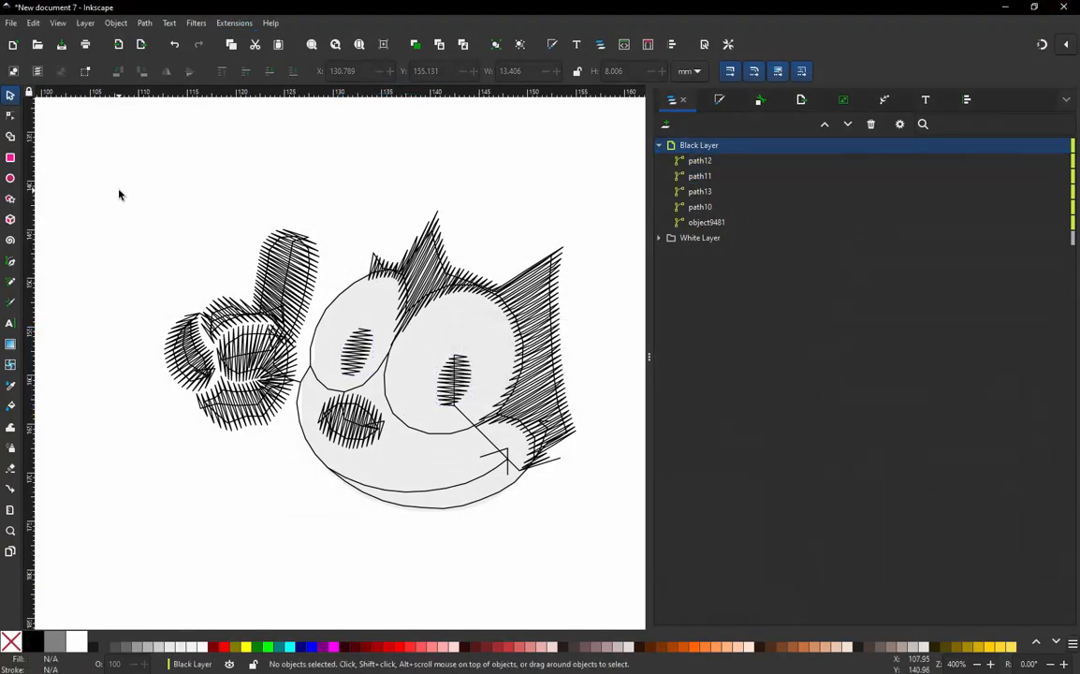
{"action": "left_click_drag", "start_coordinate": [113, 193], "coordinate": [221, 339]}
{"action": "left_click", "coordinate": [542, 399]}
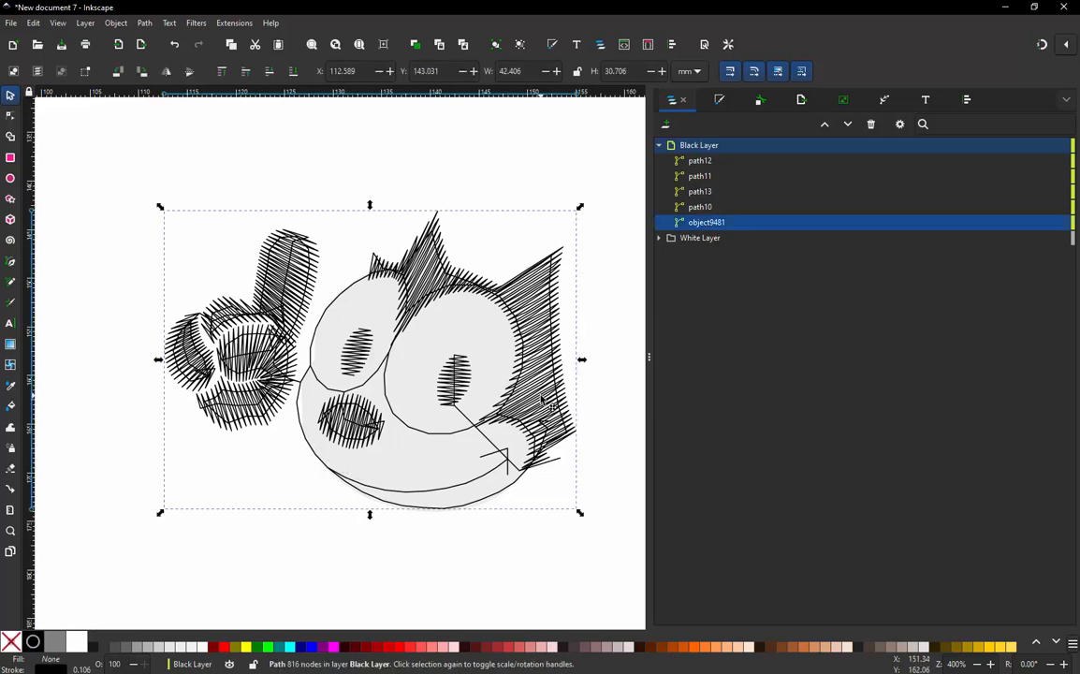
{"action": "left_click_drag", "start_coordinate": [488, 341], "coordinate": [496, 249]}
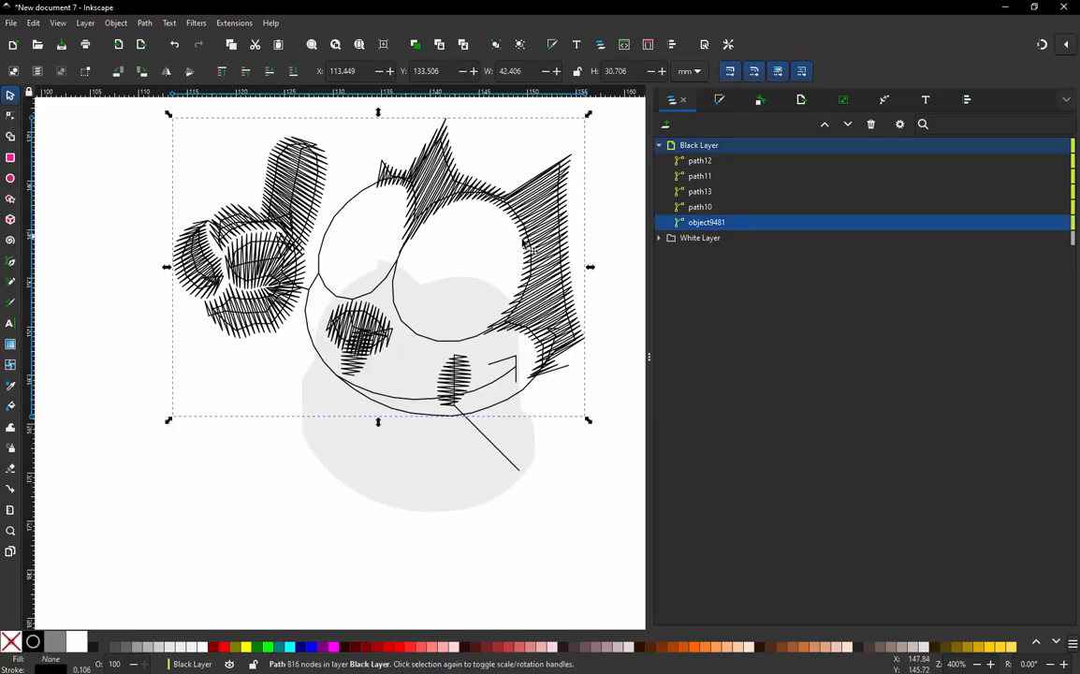
{"action": "key", "text": "ctrl+z"}
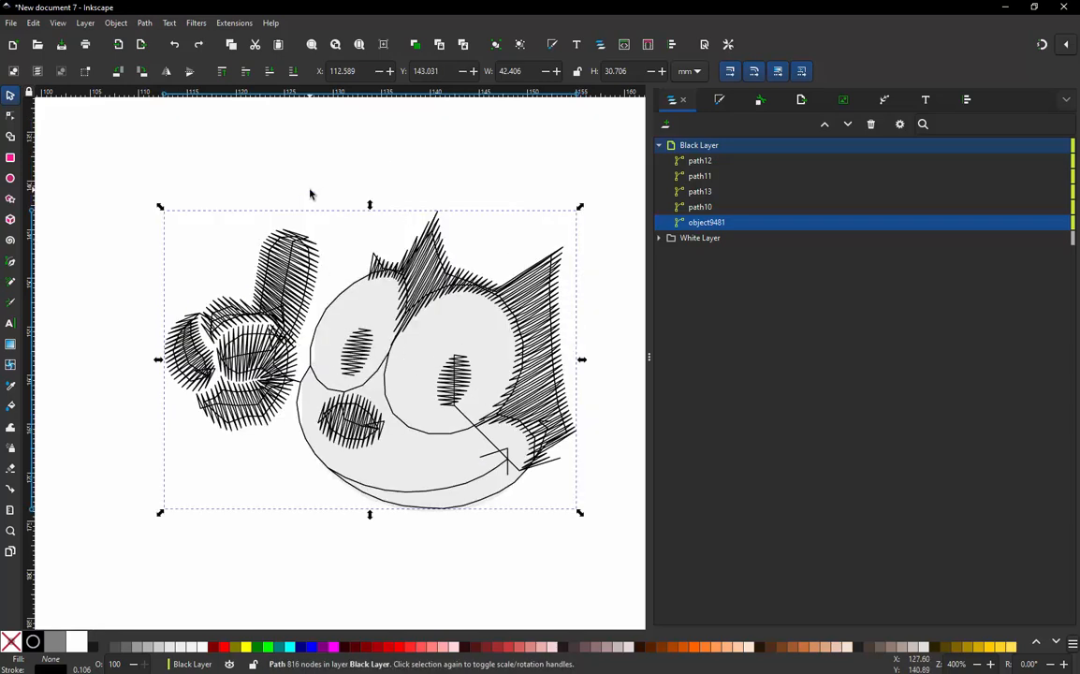
{"action": "left_click", "coordinate": [171, 182]}
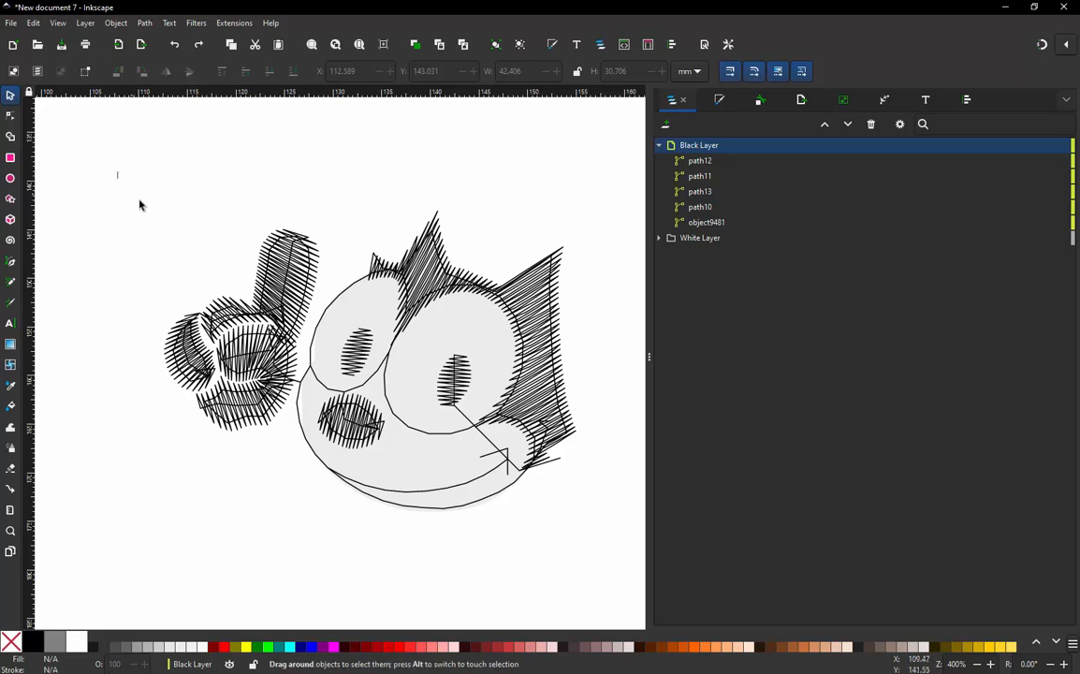
Step: Simulate the full design with manual stitches, scrub through to the last stitch, show the jump stitches, and close the simulation
{"action": "left_click", "coordinate": [242, 26]}
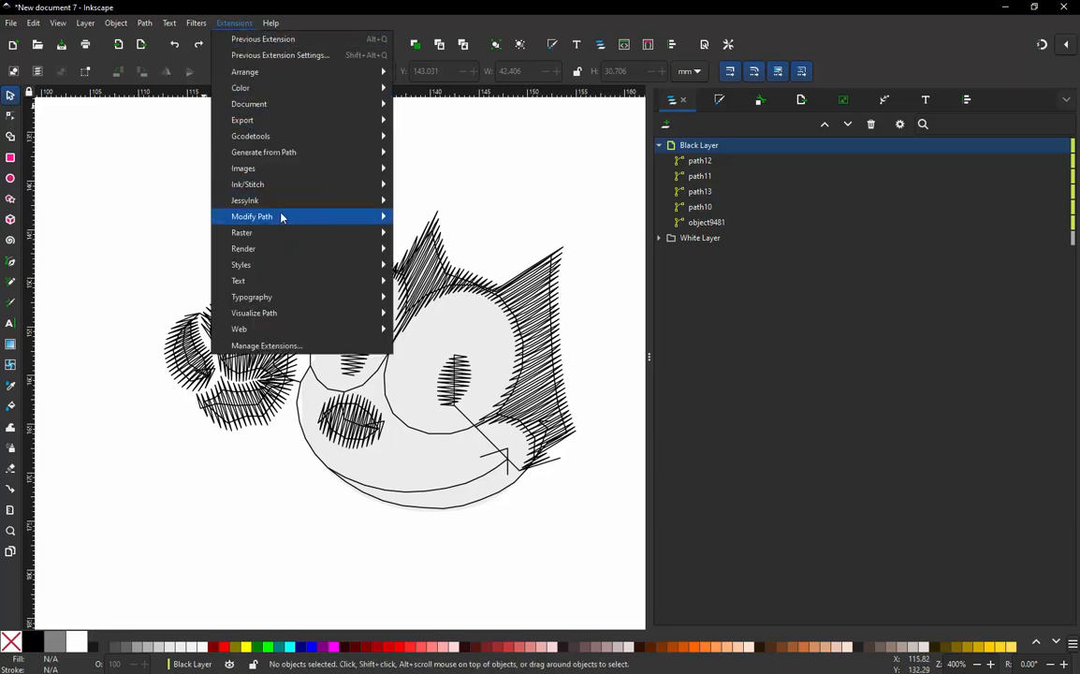
{"action": "mouse_move", "coordinate": [267, 188]}
{"action": "mouse_move", "coordinate": [459, 410]}
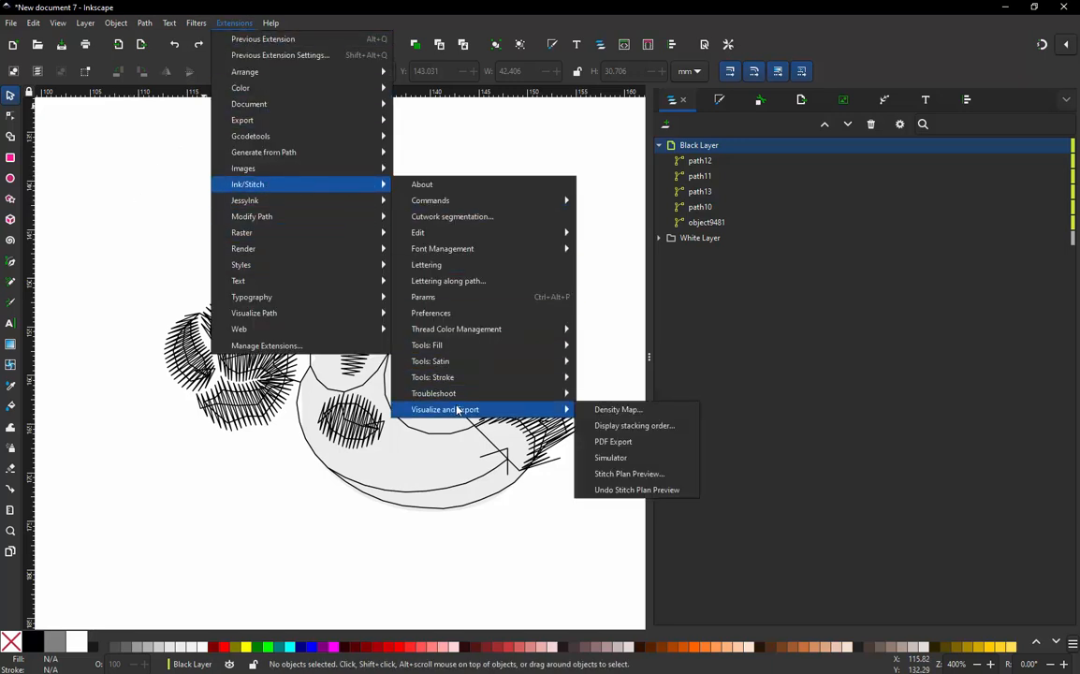
{"action": "left_click", "coordinate": [622, 457]}
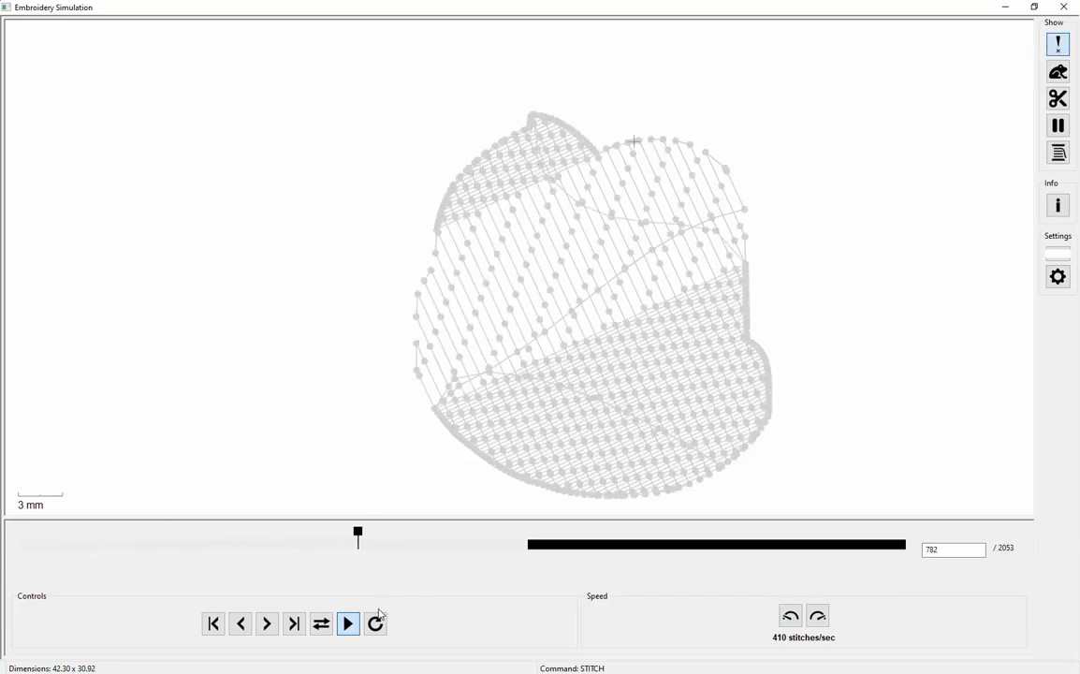
{"action": "left_click", "coordinate": [348, 626]}
{"action": "mouse_move", "coordinate": [448, 540]}
{"action": "left_mouse_down"}
{"action": "mouse_move", "coordinate": [646, 547]}
{"action": "mouse_move", "coordinate": [896, 530]}
{"action": "mouse_move", "coordinate": [923, 515]}
{"action": "left_mouse_up"}
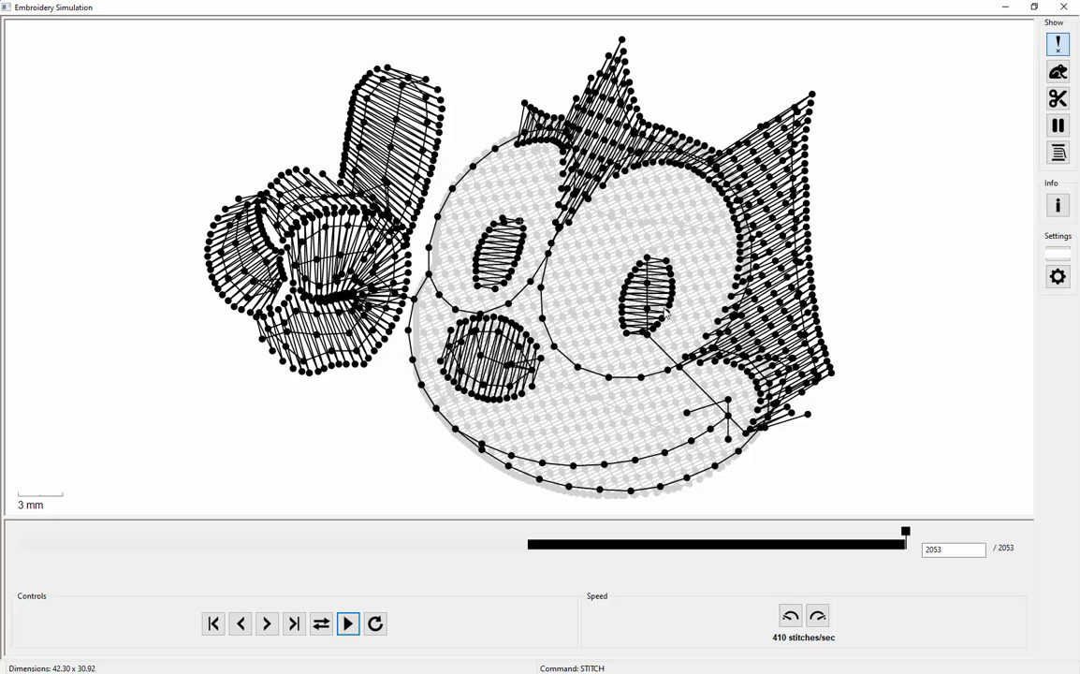
{"action": "left_click", "coordinate": [1061, 75]}
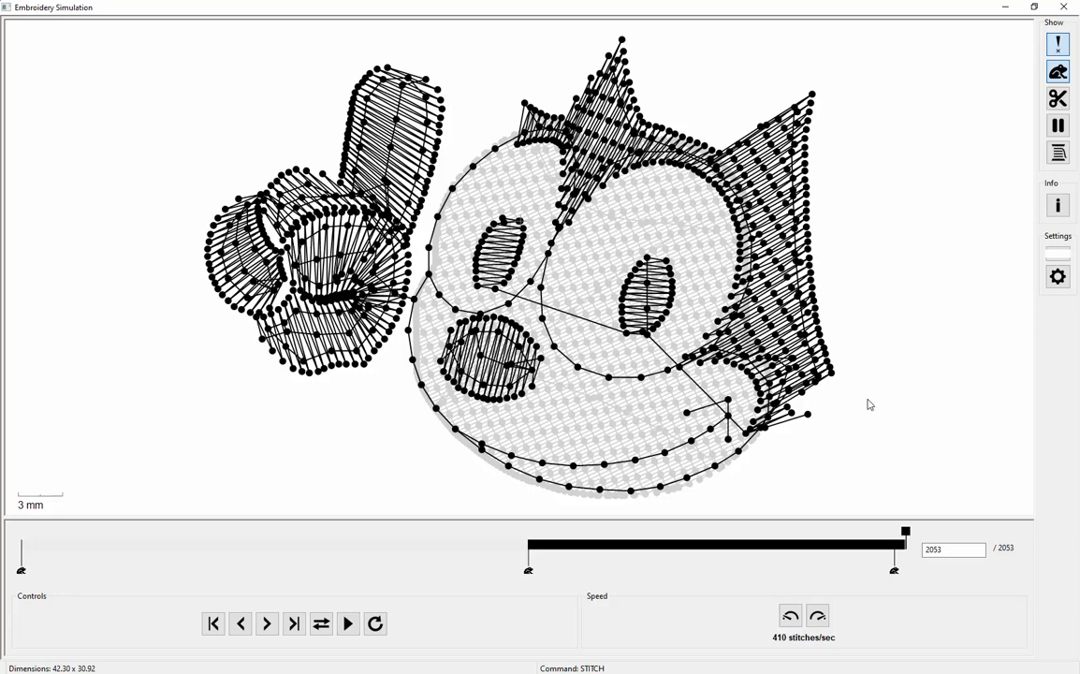
{"action": "left_click", "coordinate": [1066, 6]}
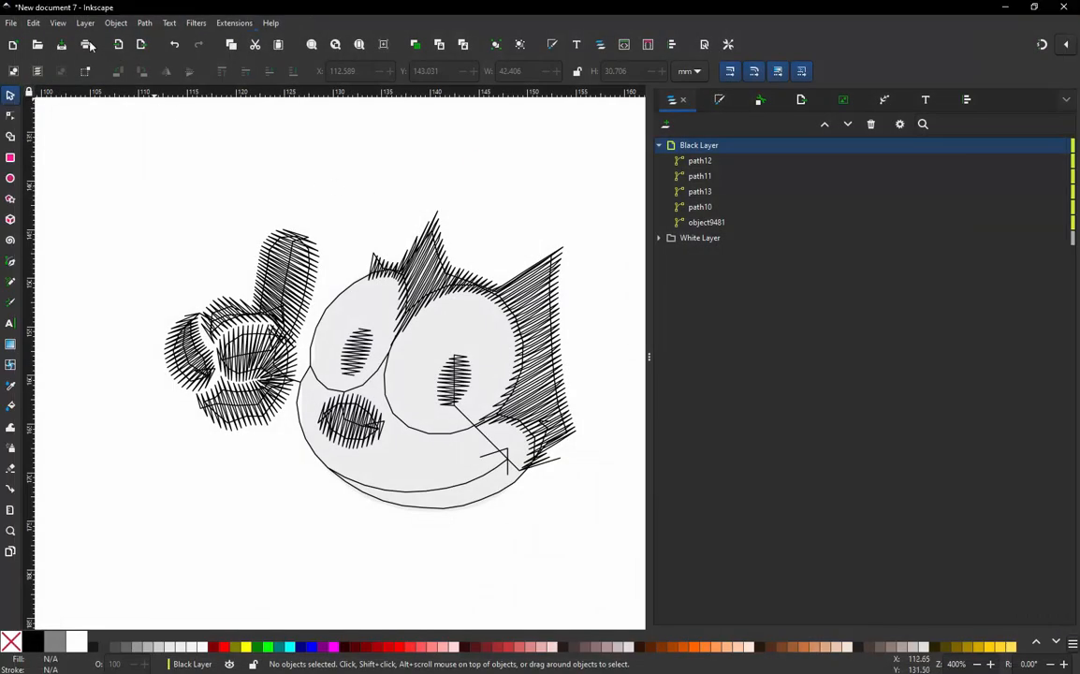
Step: Save the document to the Desktop as an Inkscape SVG named Kitty Face
{"action": "left_click", "coordinate": [11, 22]}
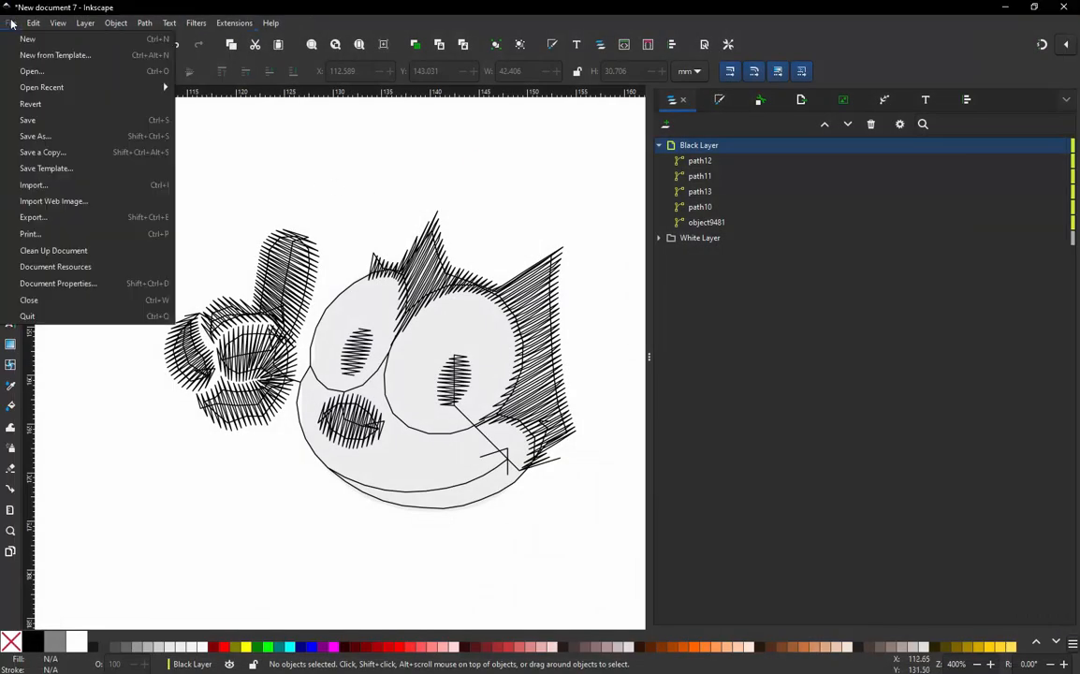
{"action": "left_click", "coordinate": [54, 120]}
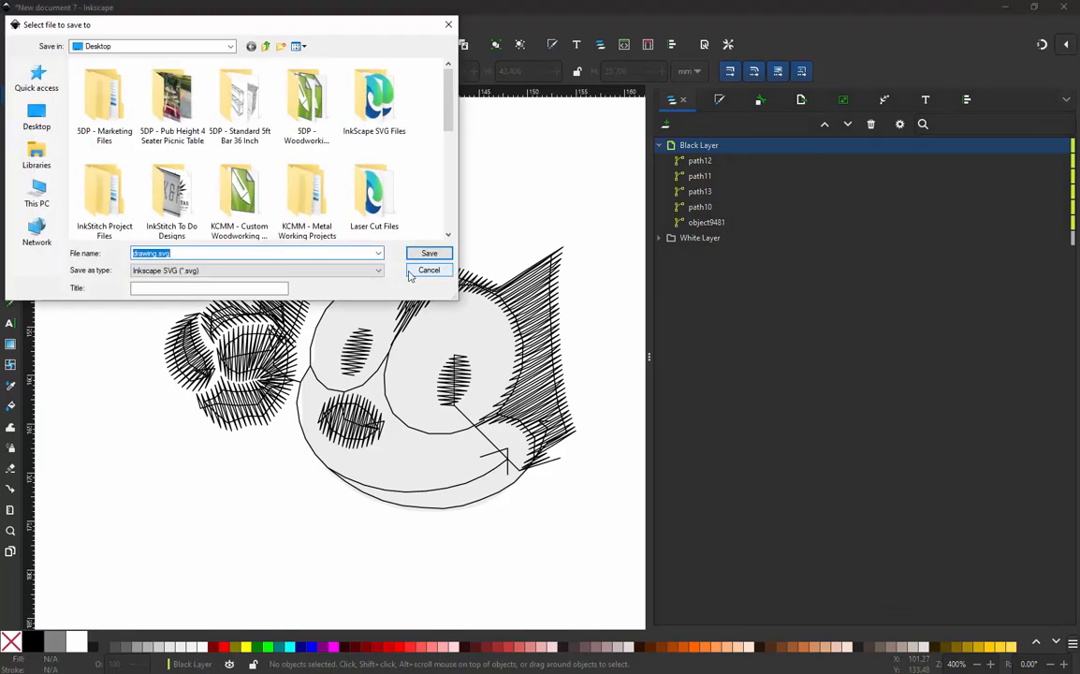
{"action": "type", "text": "Kitty Face"}
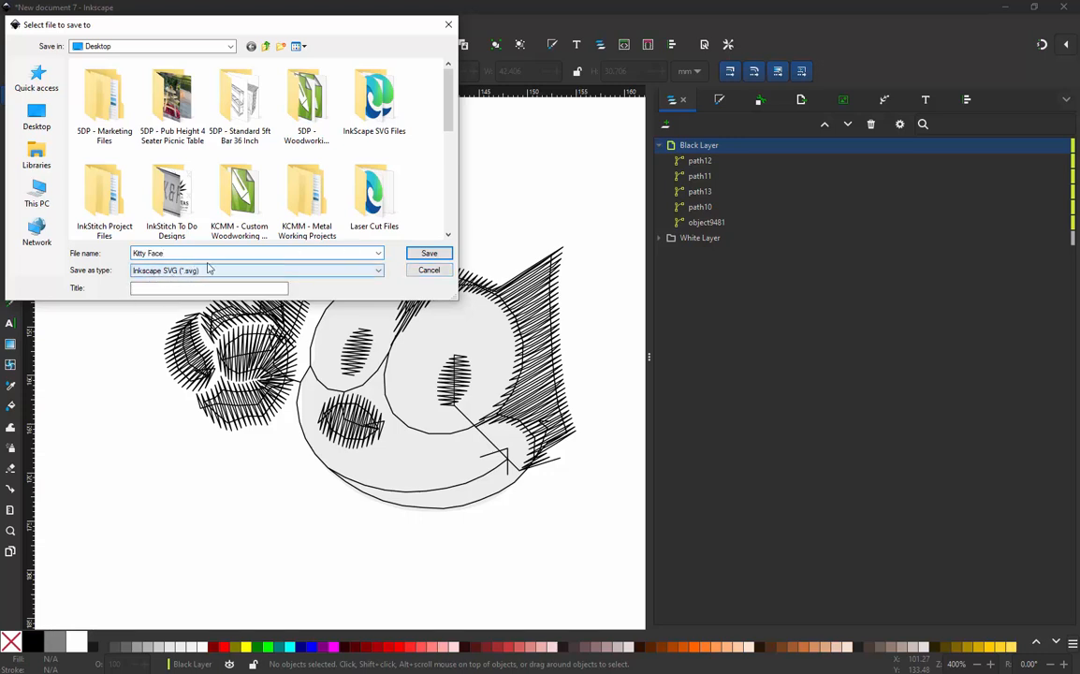
{"action": "left_click", "coordinate": [419, 253]}
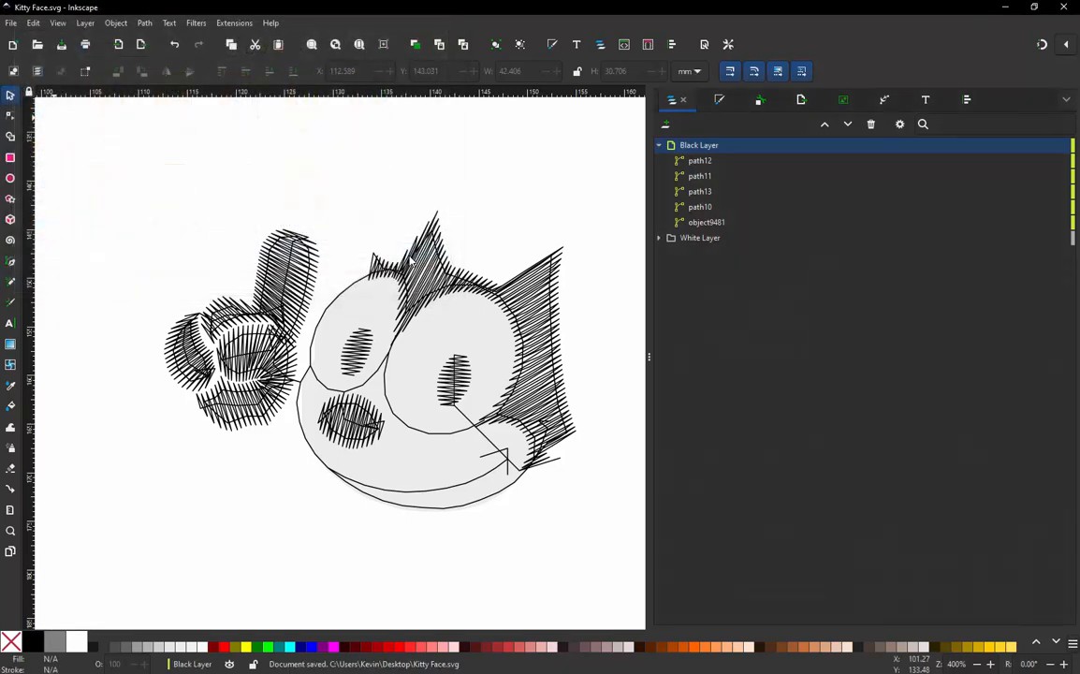
Step: Save the design to the Desktop as Kitty Face.pes in the Ink/Stitch Brother Embroidery Format
{"action": "left_click", "coordinate": [15, 25]}
{"action": "left_click", "coordinate": [56, 136]}
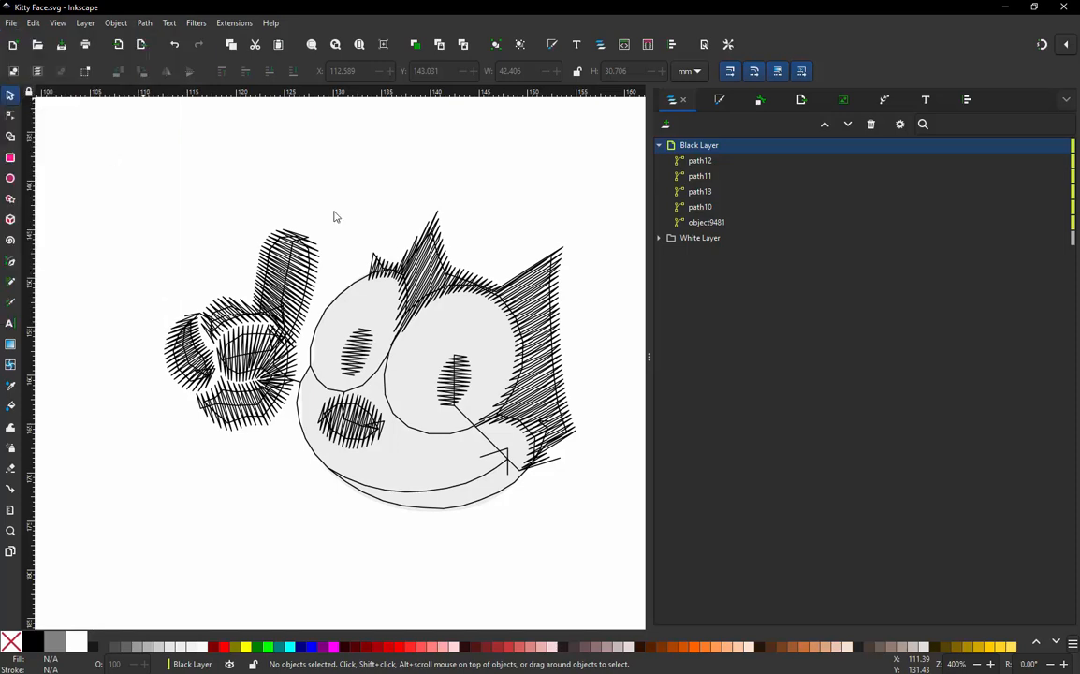
{"action": "left_click", "coordinate": [229, 269]}
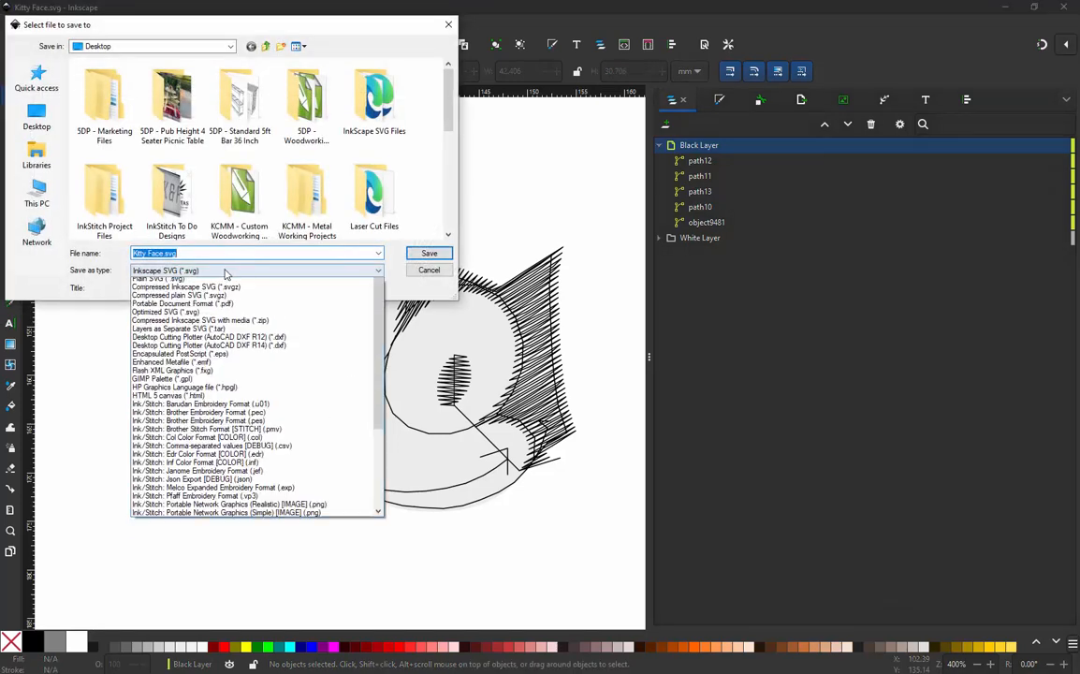
{"action": "left_click", "coordinate": [220, 432]}
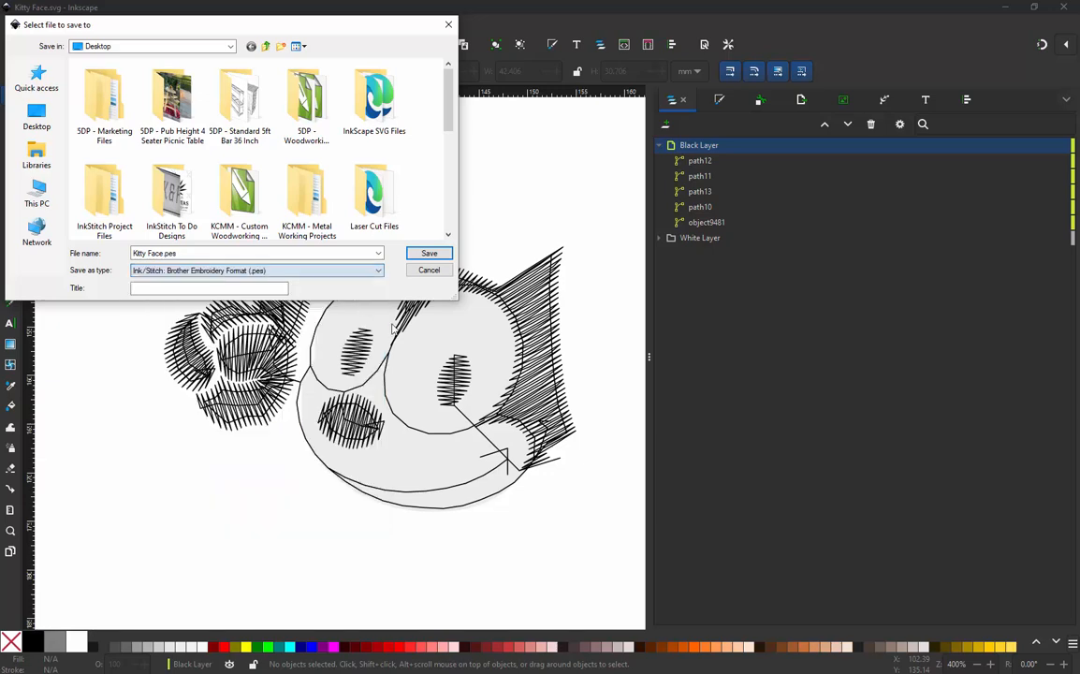
{"action": "left_click", "coordinate": [426, 254]}
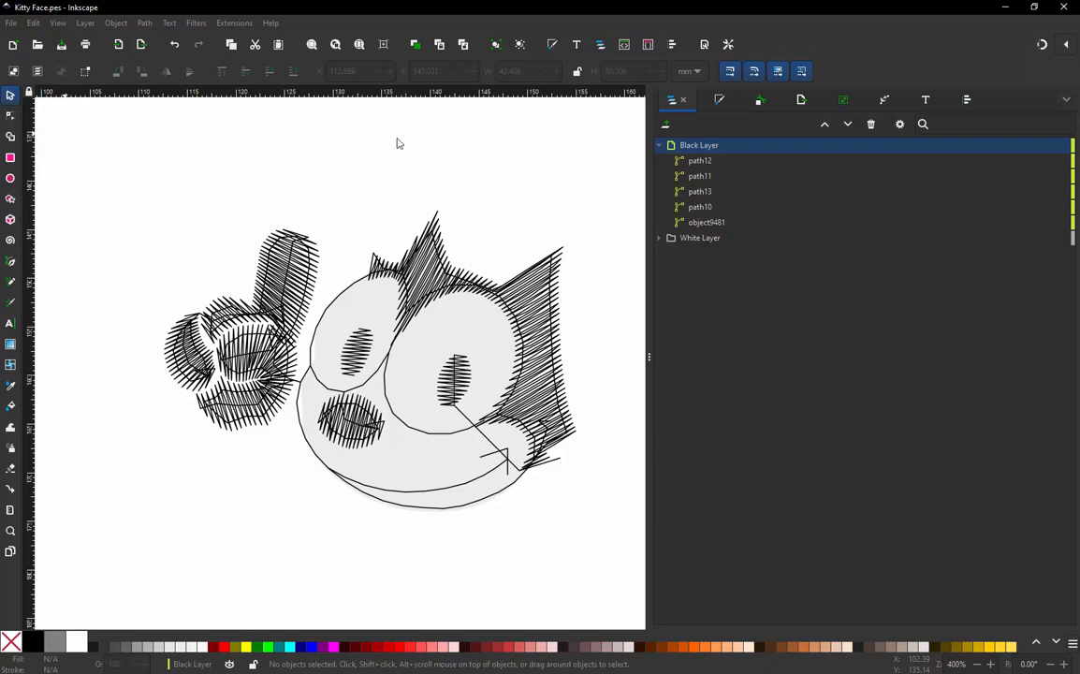
Step: Open Kitty Face.pes from the desktop in my editor and inspect how the white fill's edge meets the black outline along the face
{"action": "left_click", "coordinate": [1006, 7]}
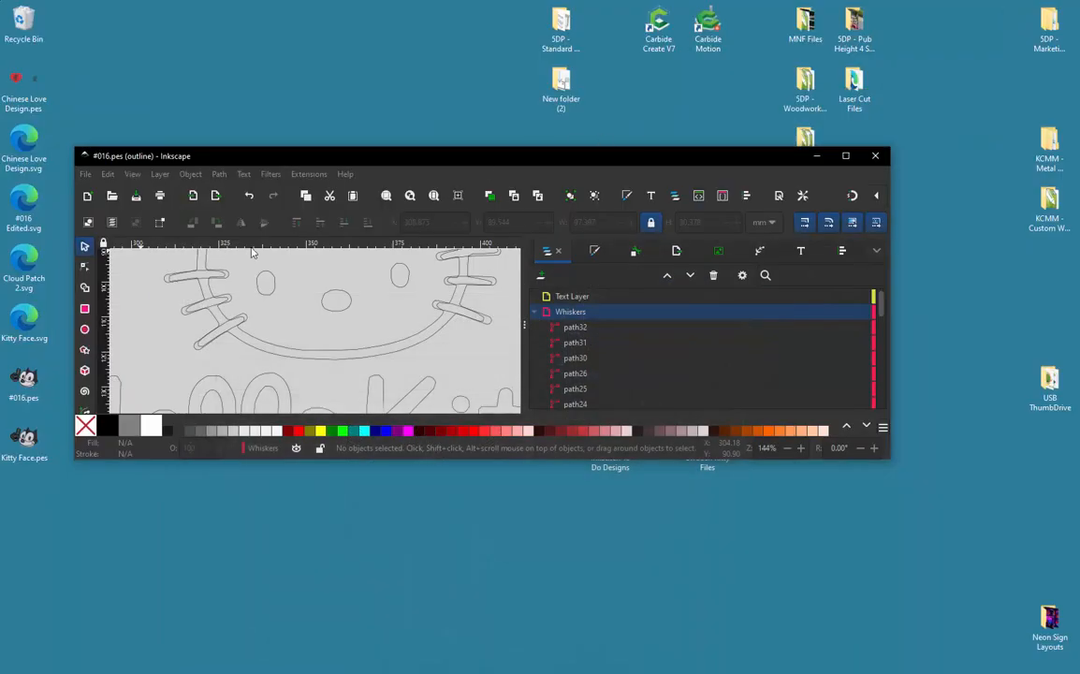
{"action": "left_click", "coordinate": [25, 440]}
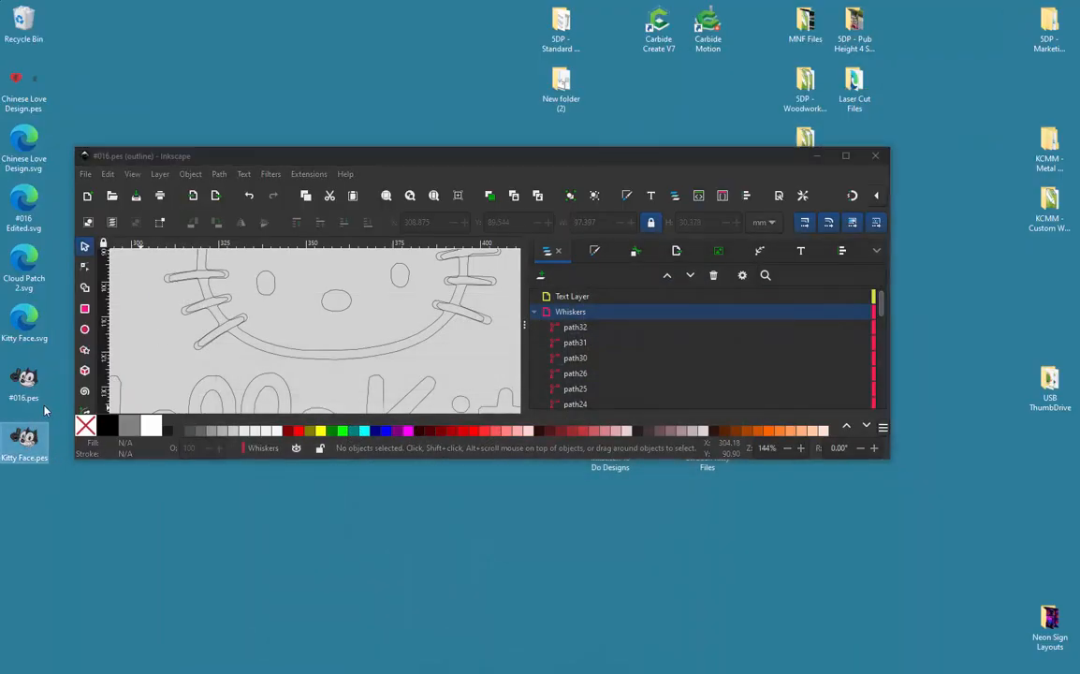
{"action": "double_click", "coordinate": [26, 386]}
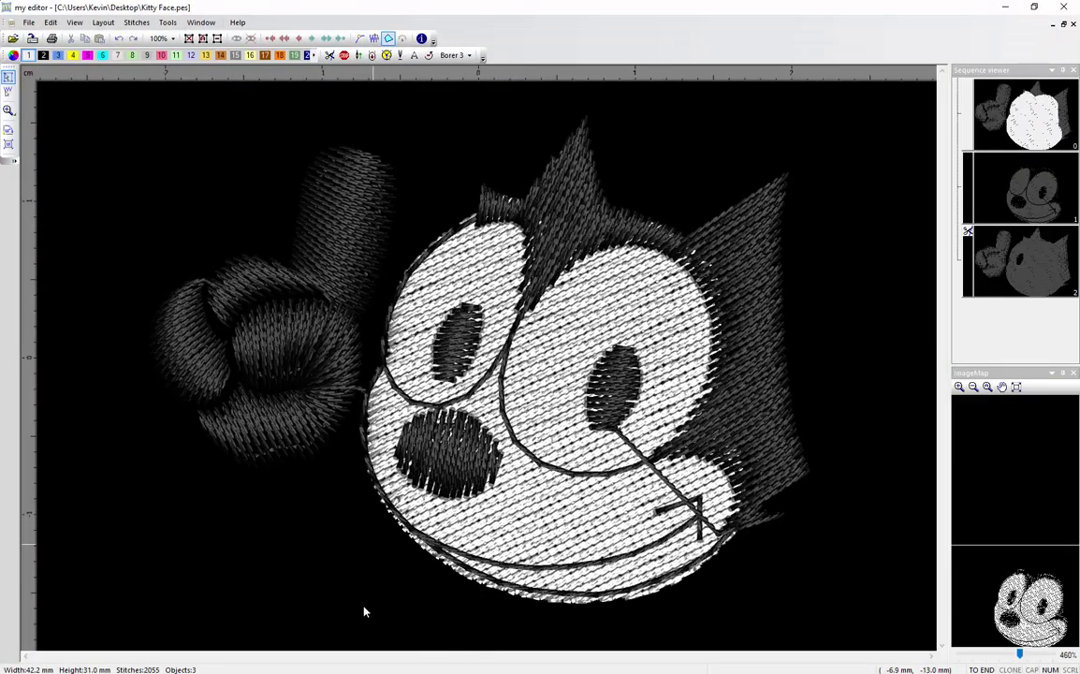
{"action": "scroll", "coordinate": [281, 298], "scroll_direction": "down", "scroll_amount": 2}
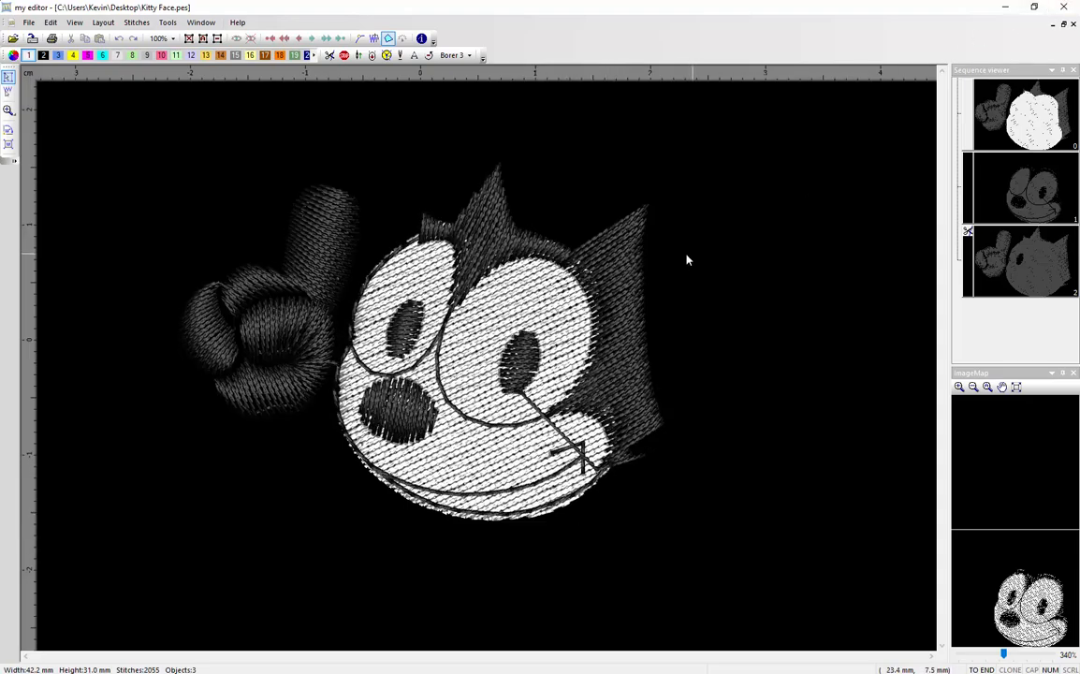
{"action": "scroll", "coordinate": [355, 257], "scroll_direction": "up", "scroll_amount": 6}
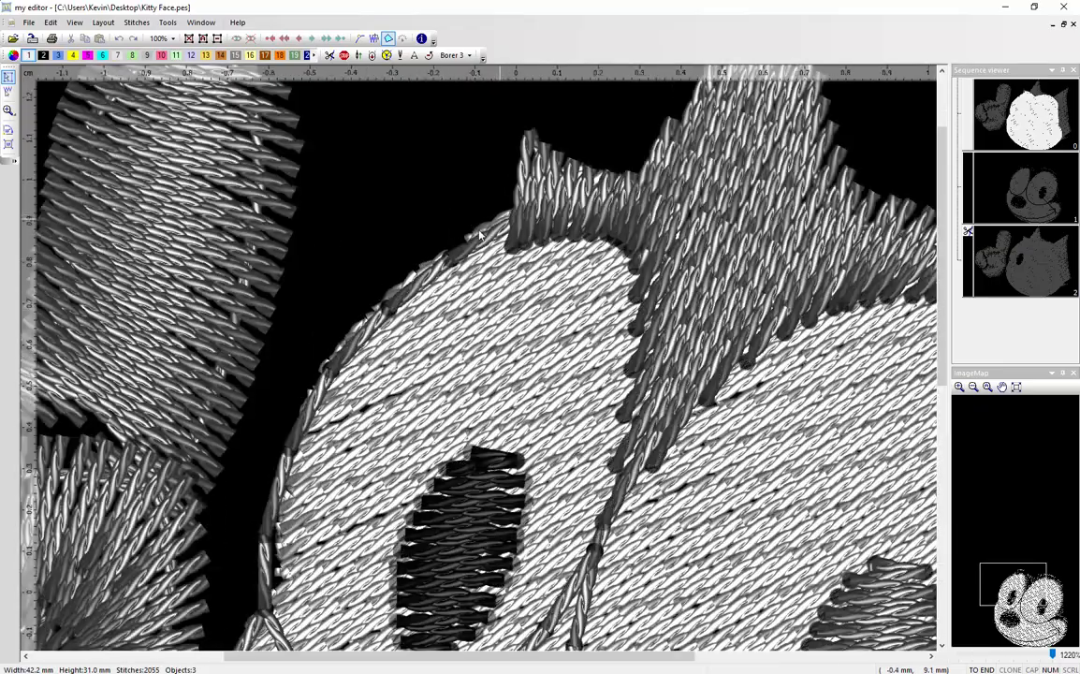
{"action": "scroll", "coordinate": [352, 346], "scroll_direction": "down", "scroll_amount": 2}
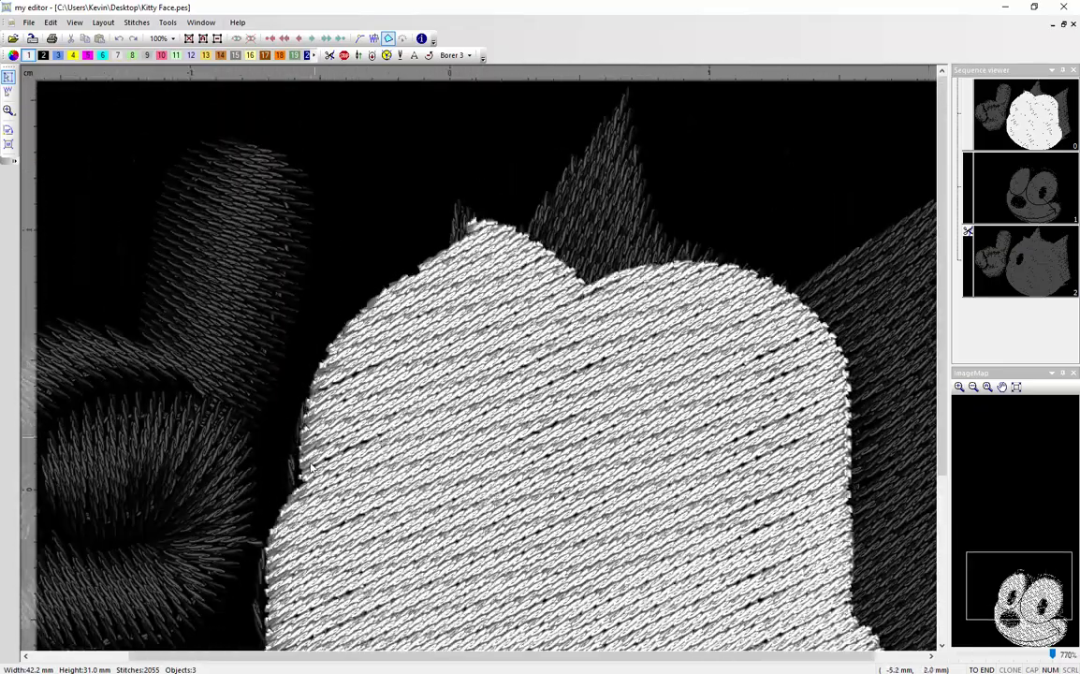
{"action": "scroll", "coordinate": [298, 487], "scroll_direction": "up", "scroll_amount": 2}
{"action": "scroll", "coordinate": [300, 488], "scroll_direction": "up", "scroll_amount": 2}
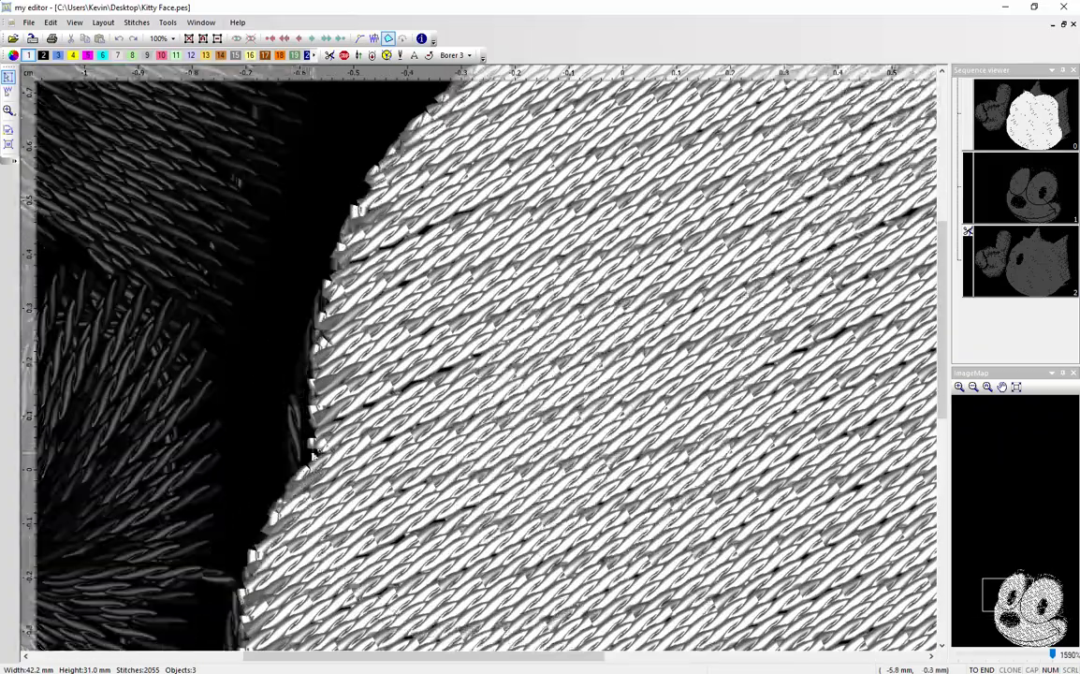
{"action": "scroll", "coordinate": [303, 492], "scroll_direction": "down", "scroll_amount": 6}
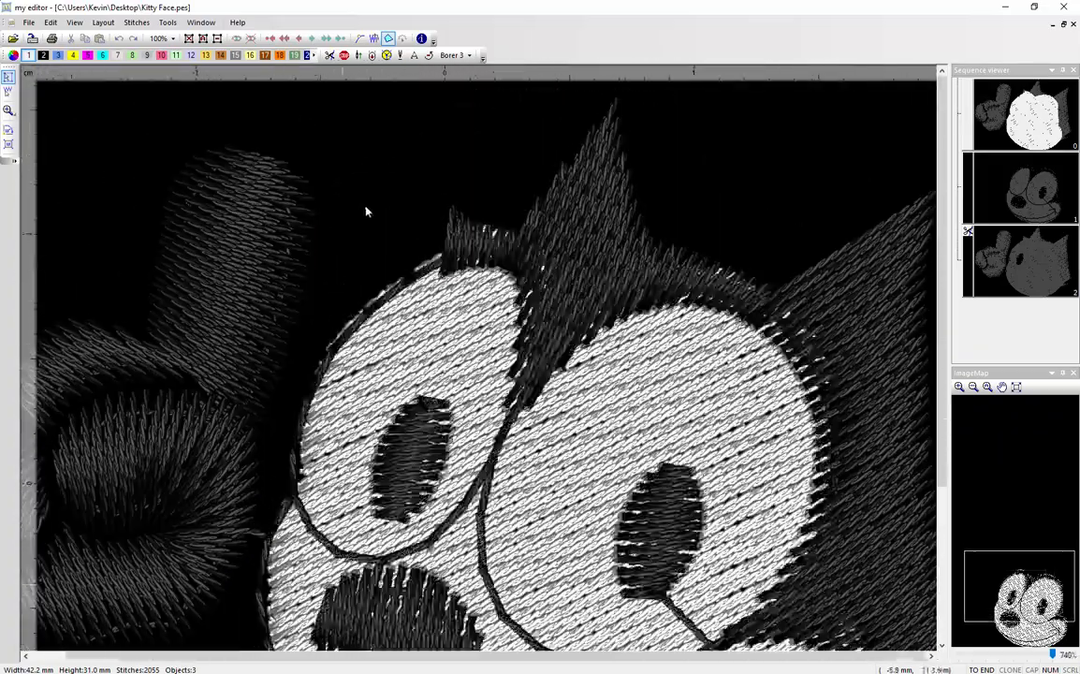
{"action": "scroll", "coordinate": [302, 458], "scroll_direction": "up", "scroll_amount": 2}
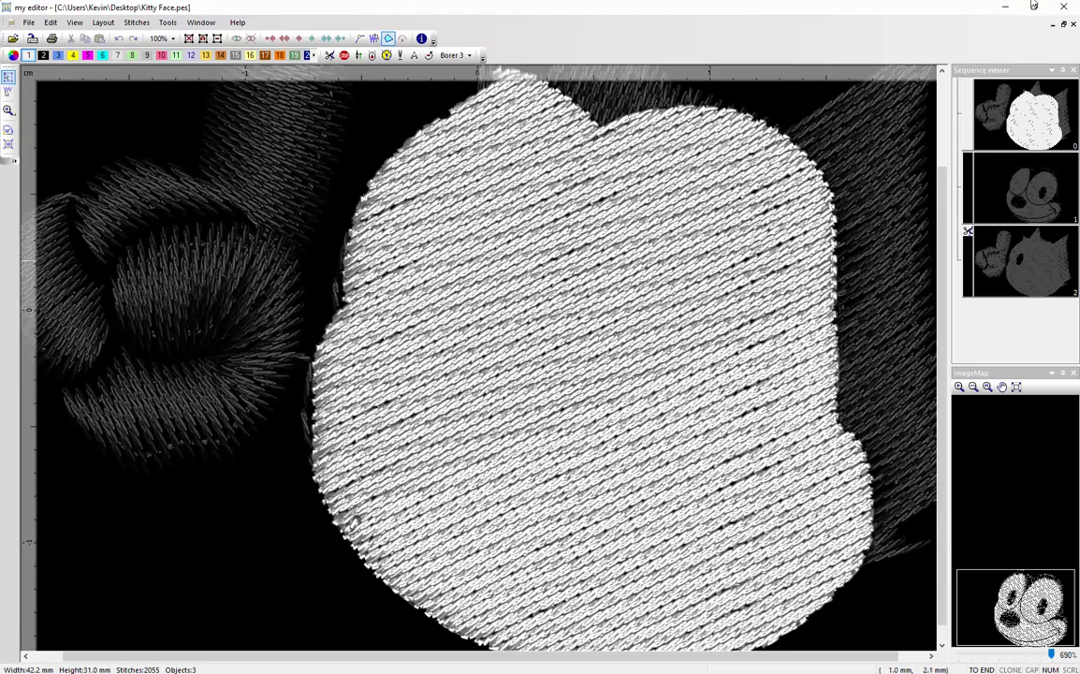
Step: Close the Kitty Face and #016 designs without saving changes, leave Chinese Love Design open, and switch back to the Kitty Face document in Inkscape
{"action": "left_click", "coordinate": [1073, 7]}
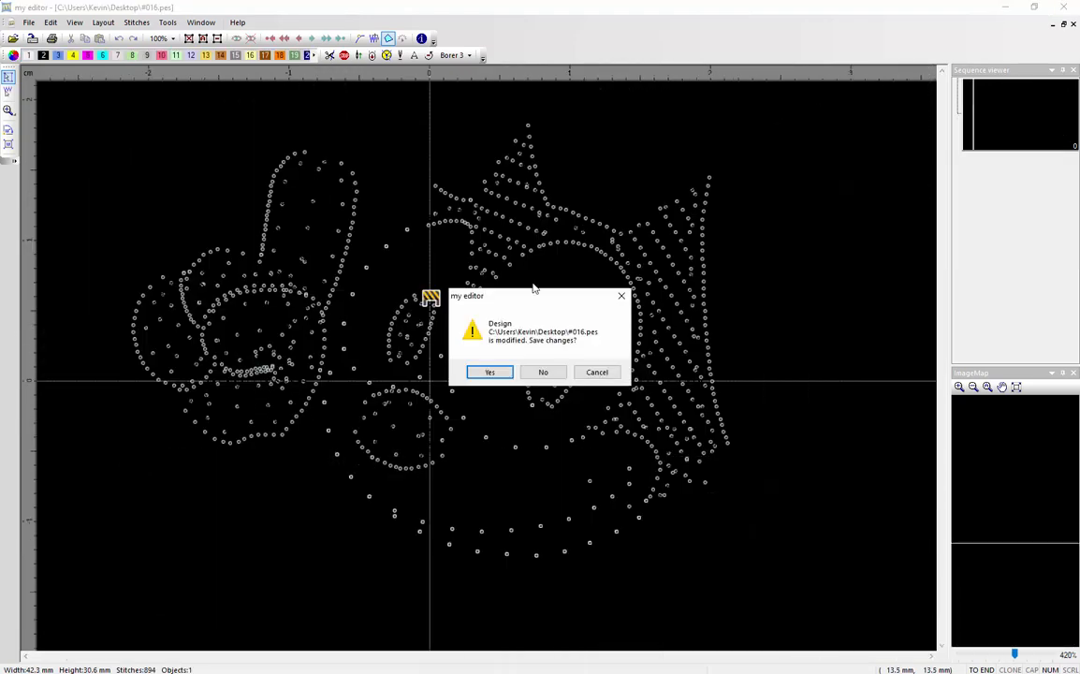
{"action": "left_click", "coordinate": [543, 371]}
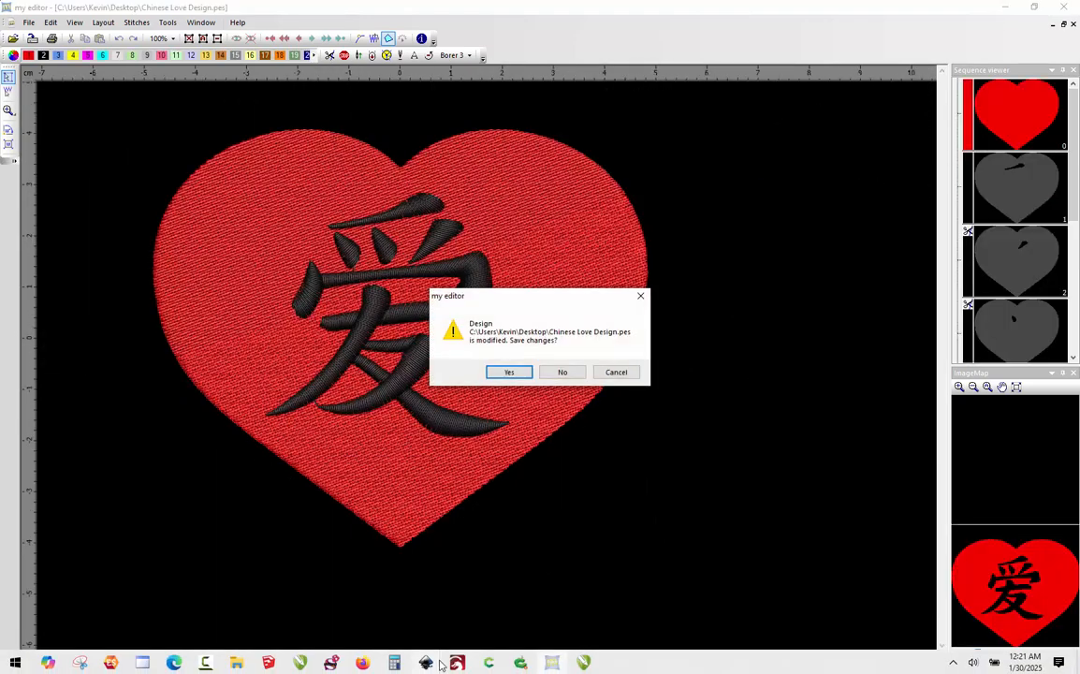
{"action": "left_click", "coordinate": [616, 372]}
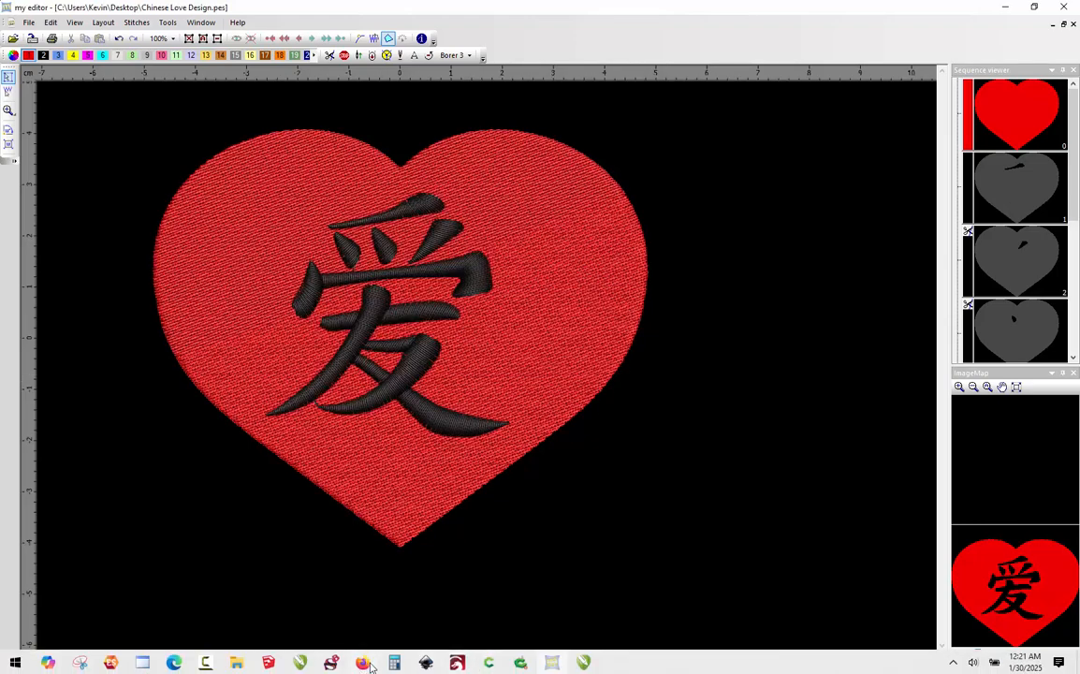
{"action": "mouse_move", "coordinate": [426, 666]}
{"action": "left_click", "coordinate": [411, 554]}
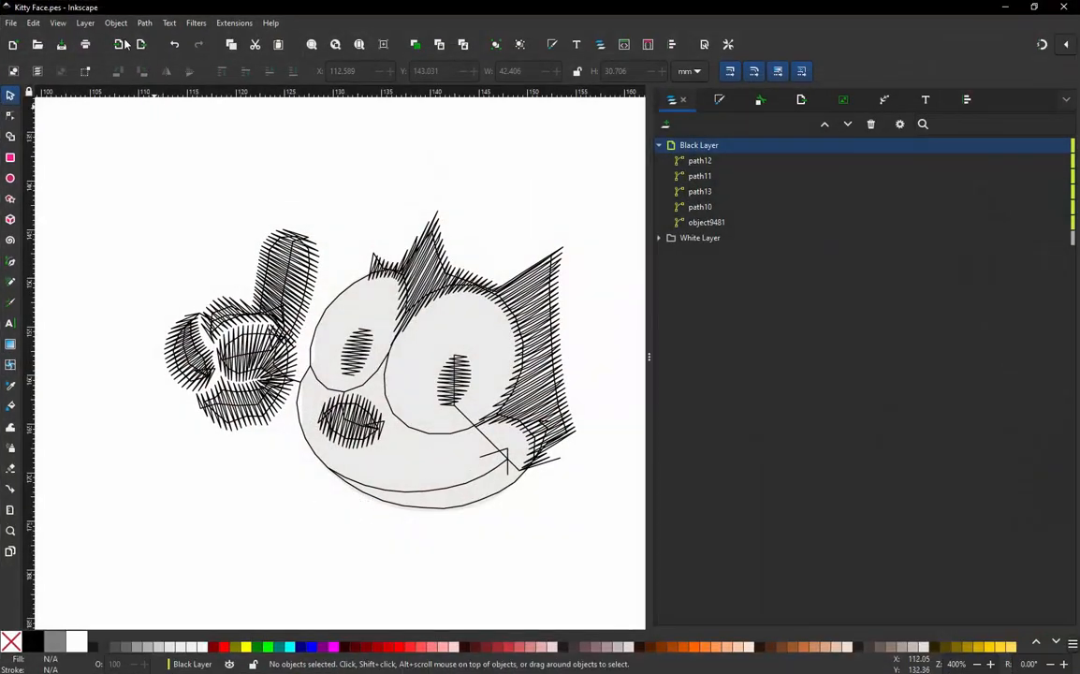
Step: Switch the canvas display mode to Outline
{"action": "left_click", "coordinate": [58, 24]}
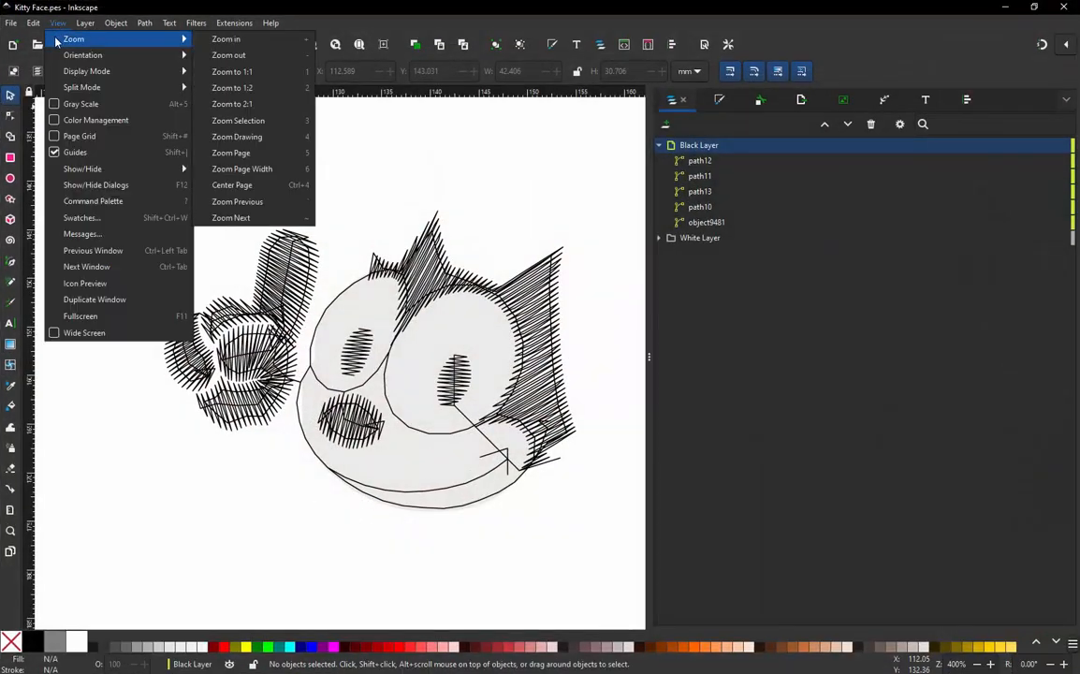
{"action": "mouse_move", "coordinate": [120, 75]}
{"action": "left_click", "coordinate": [214, 87]}
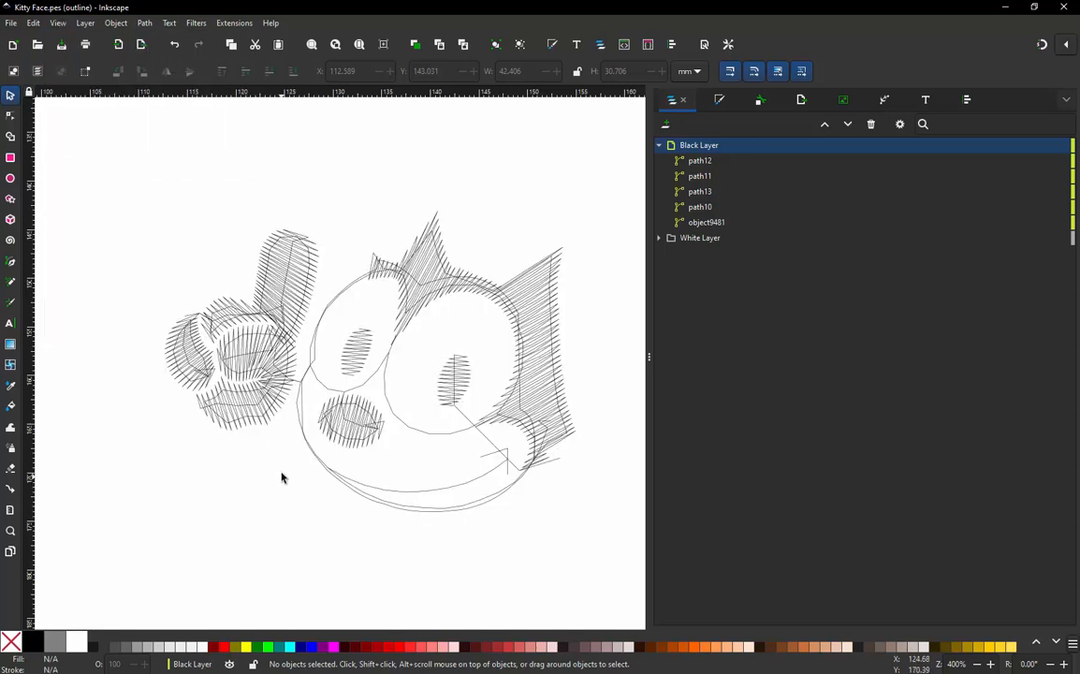
Step: Move the White Layer path9 corner node between small eye and muzzle onto the black outline's junction, about X 127.646, Y 159.000, and adjust the adjoining curve handles
{"action": "scroll", "coordinate": [290, 393], "scroll_direction": "up", "scroll_amount": 4}
{"action": "scroll", "coordinate": [396, 300], "scroll_direction": "up", "scroll_amount": 2}
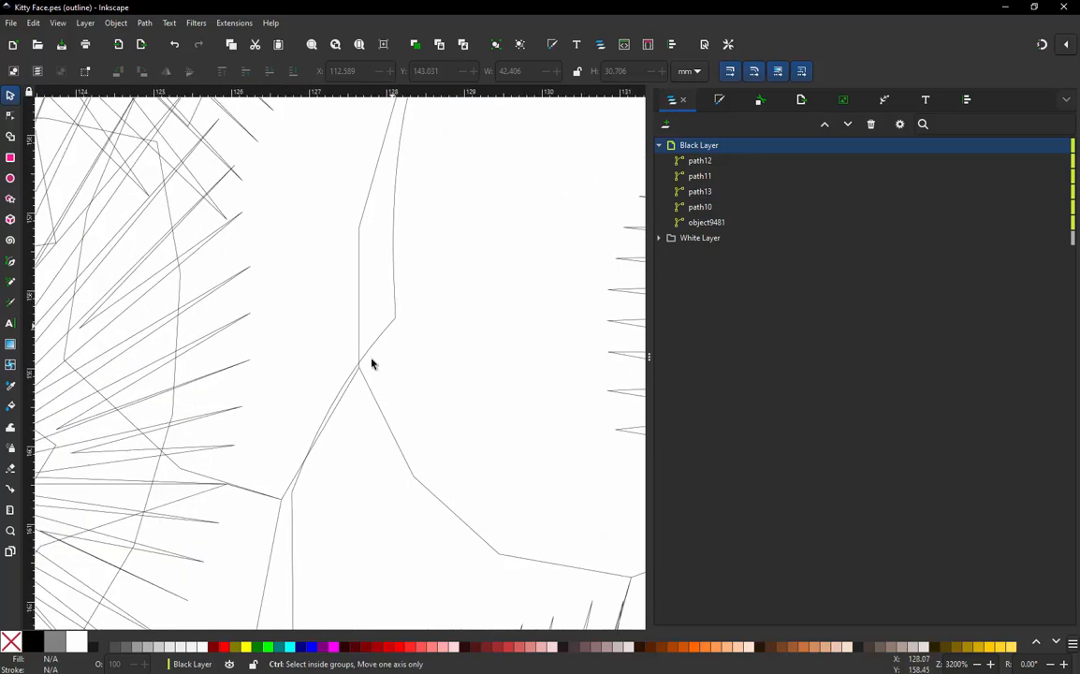
{"action": "left_click", "coordinate": [344, 391]}
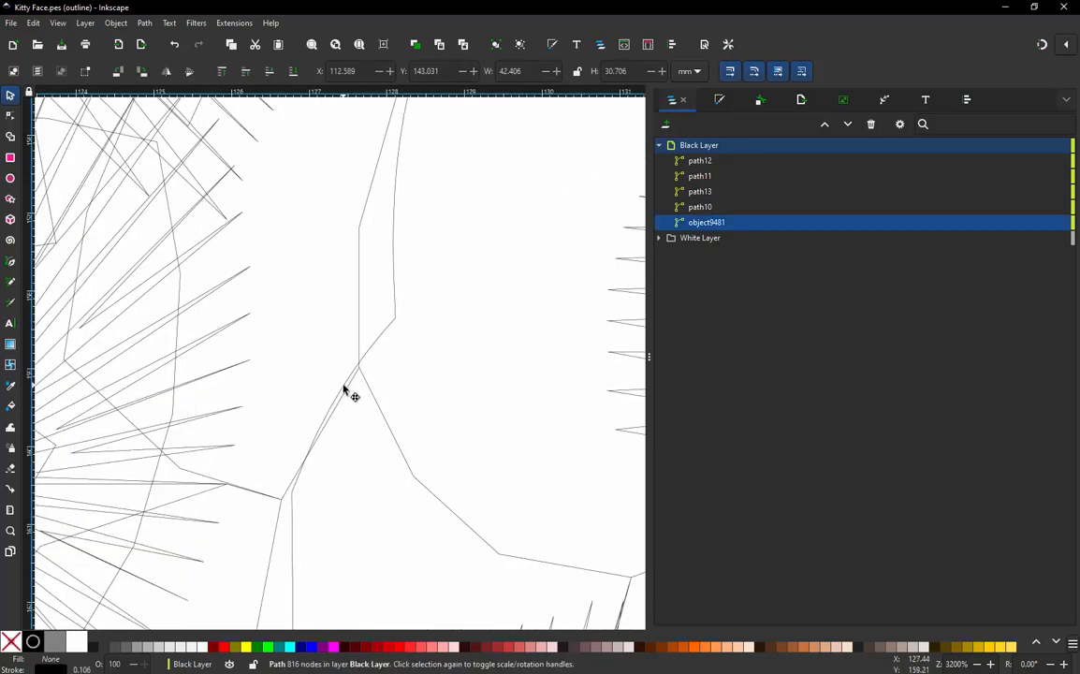
{"action": "key", "text": "n"}
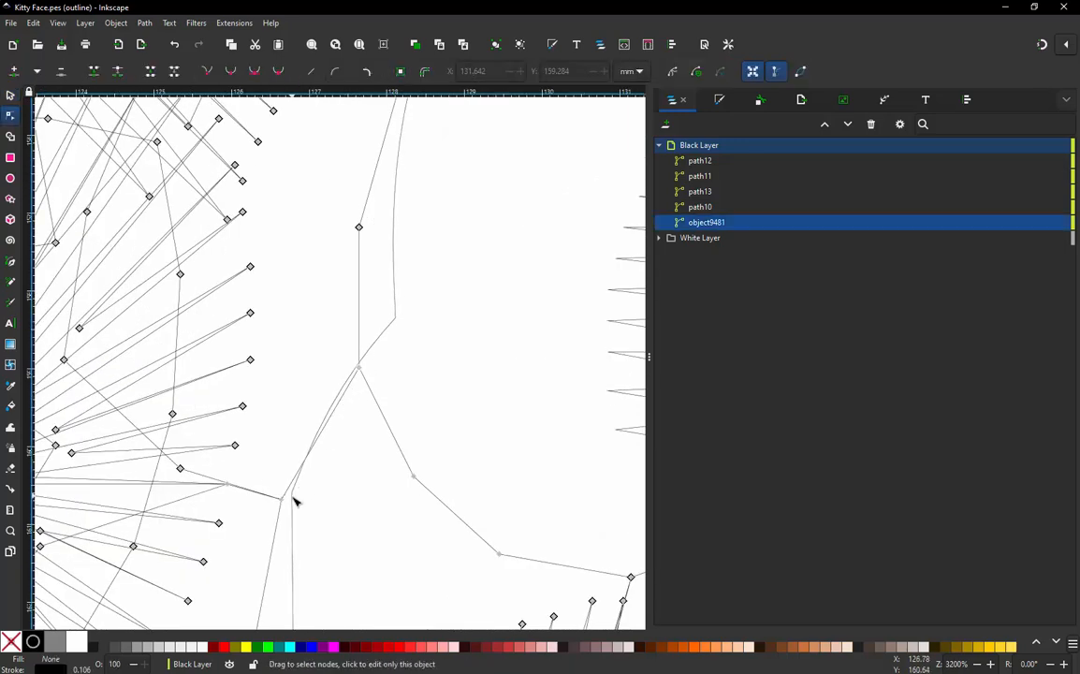
{"action": "left_click", "coordinate": [394, 287]}
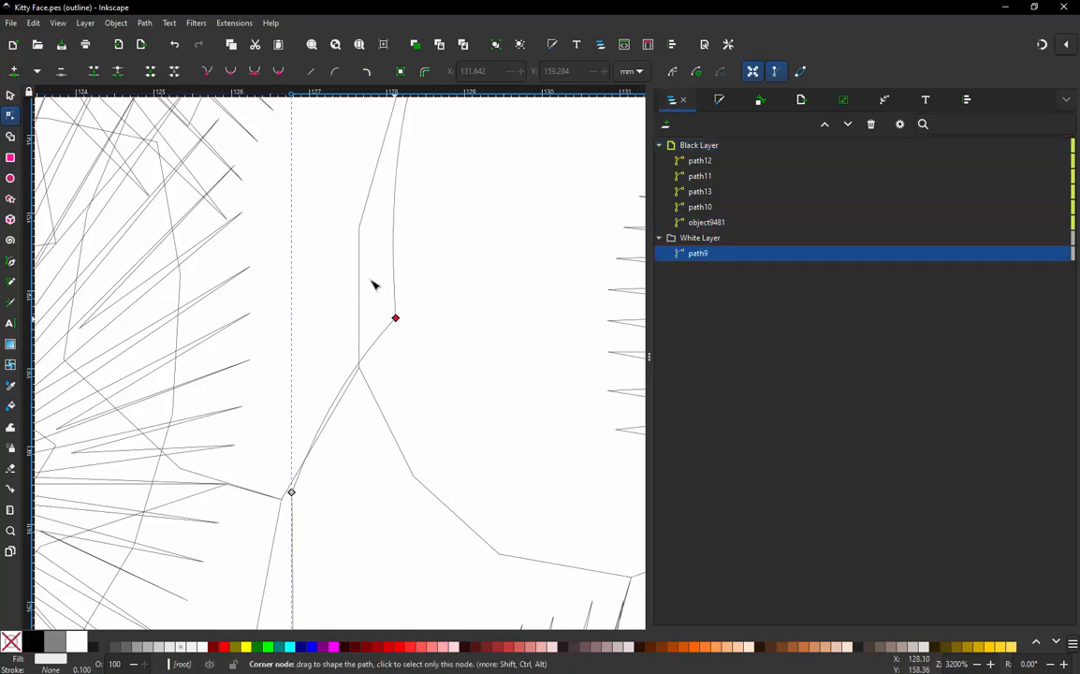
{"action": "left_click_drag", "start_coordinate": [396, 320], "coordinate": [362, 370]}
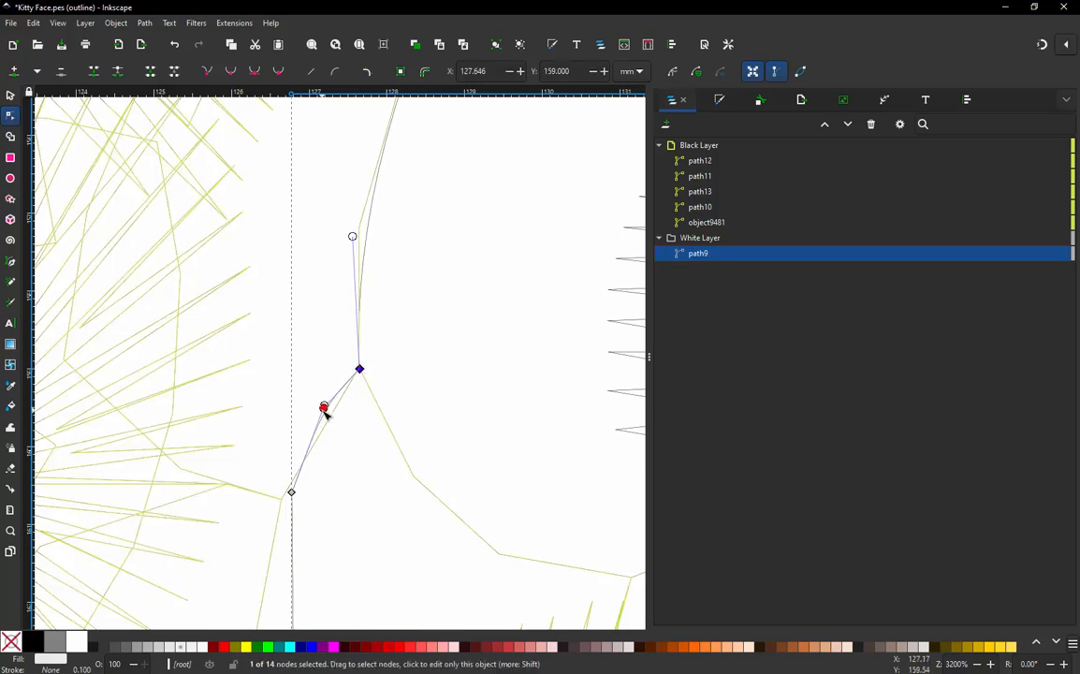
{"action": "left_click_drag", "start_coordinate": [324, 408], "coordinate": [312, 435]}
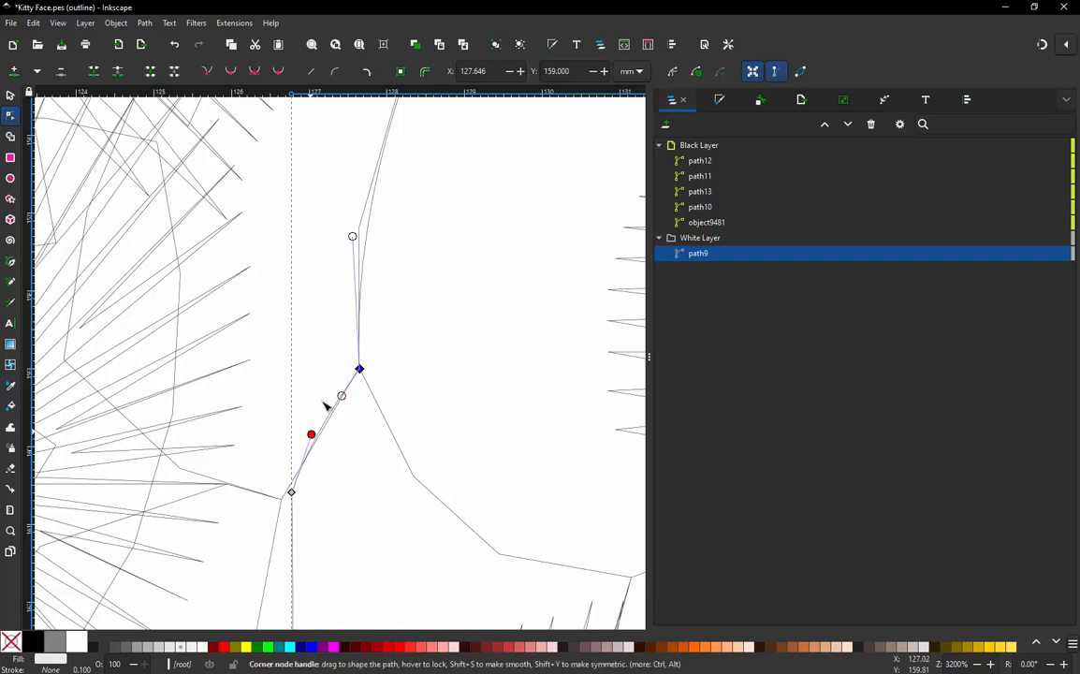
{"action": "left_click_drag", "start_coordinate": [352, 239], "coordinate": [344, 198]}
Step: Move path9's node midway up the small eye's outer edge onto the black outline, at about X 129.368, Y 153.040 mm
{"action": "scroll", "coordinate": [364, 382], "scroll_direction": "down", "scroll_amount": 3}
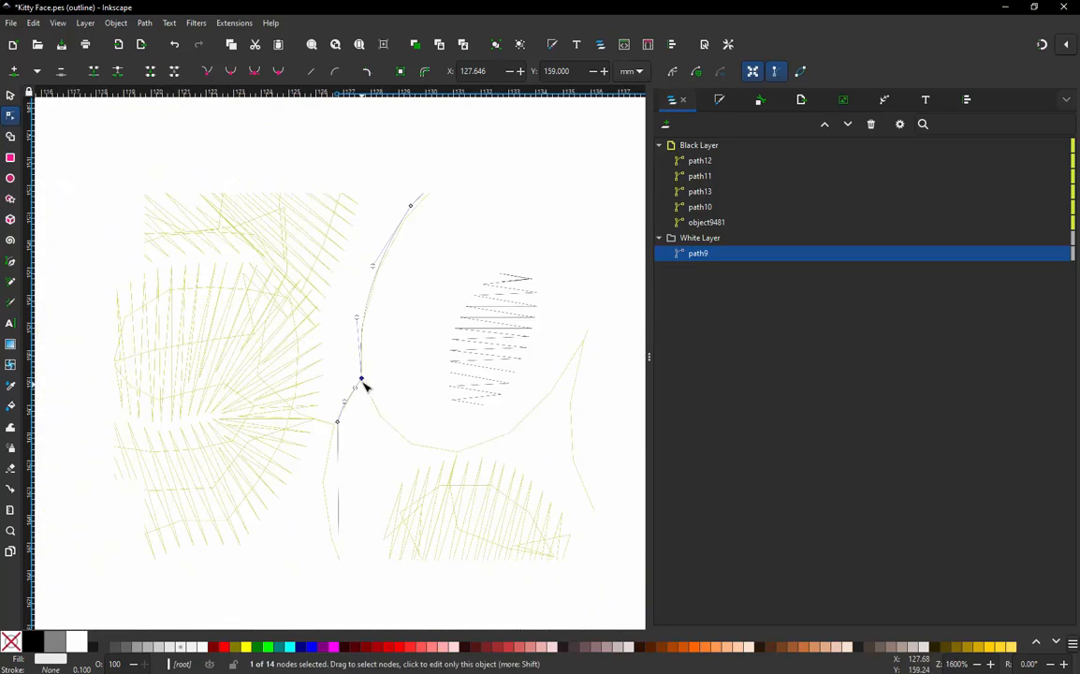
{"action": "scroll", "coordinate": [426, 197], "scroll_direction": "up", "scroll_amount": 3}
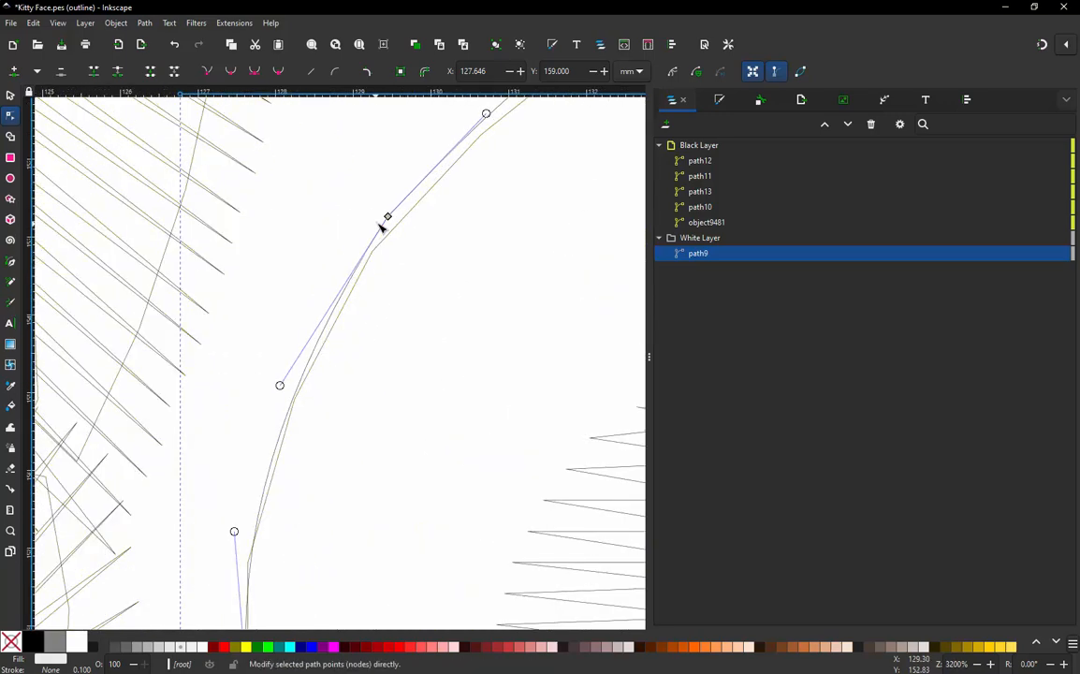
{"action": "mouse_move", "coordinate": [391, 223]}
{"action": "left_mouse_down"}
{"action": "mouse_move", "coordinate": [385, 245]}
{"action": "mouse_move", "coordinate": [420, 246]}
{"action": "mouse_move", "coordinate": [448, 219]}
{"action": "mouse_move", "coordinate": [487, 230]}
{"action": "mouse_move", "coordinate": [413, 261]}
{"action": "left_mouse_up"}
Step: Move path9's node atop the small eye onto the black outline, about X 134.330, Y 149.262 mm, and adjust its handle to follow the curve
{"action": "scroll", "coordinate": [348, 346], "scroll_direction": "down", "scroll_amount": 3}
{"action": "scroll", "coordinate": [421, 244], "scroll_direction": "up", "scroll_amount": 2}
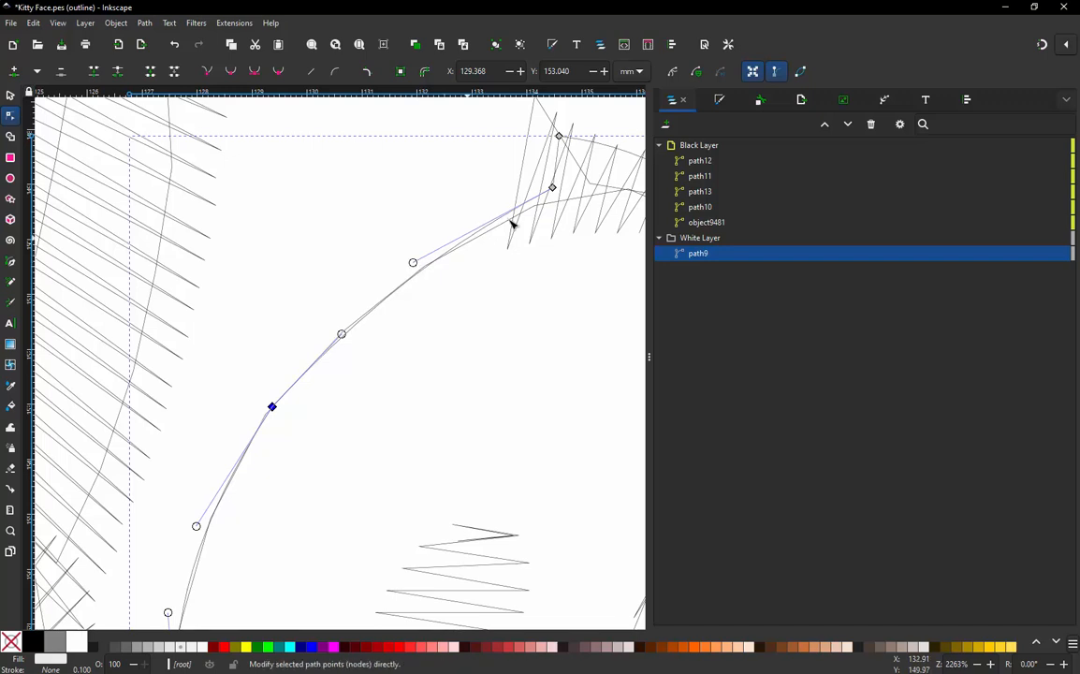
{"action": "mouse_move", "coordinate": [552, 188]}
{"action": "left_mouse_down"}
{"action": "mouse_move", "coordinate": [555, 204]}
{"action": "mouse_move", "coordinate": [545, 203]}
{"action": "left_mouse_up"}
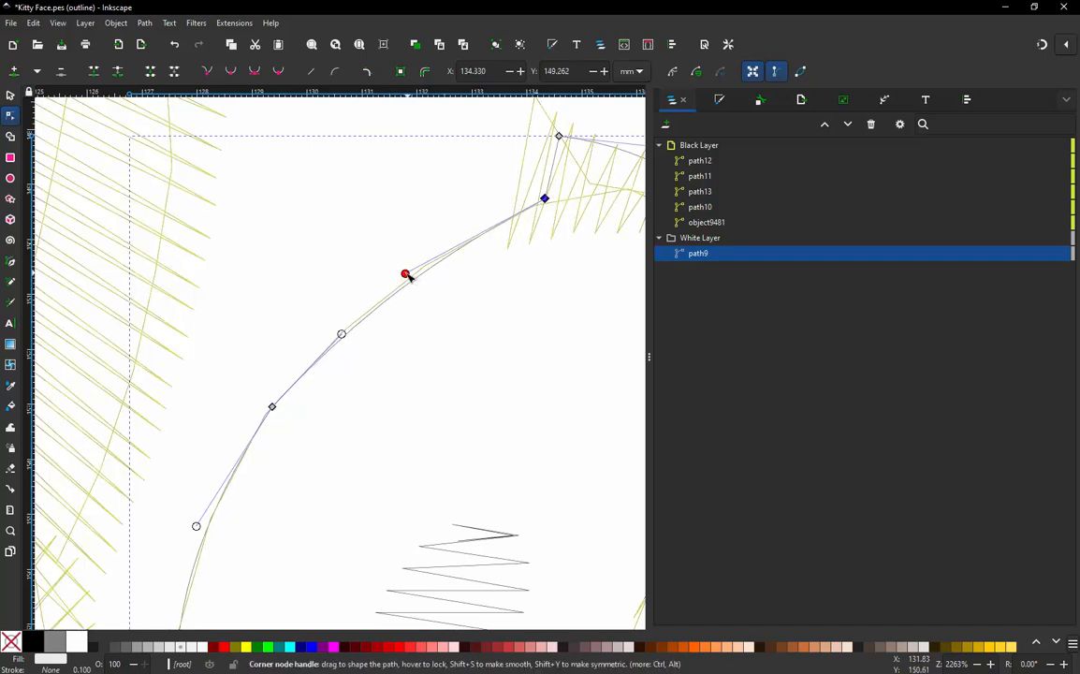
{"action": "left_click_drag", "start_coordinate": [405, 274], "coordinate": [401, 268]}
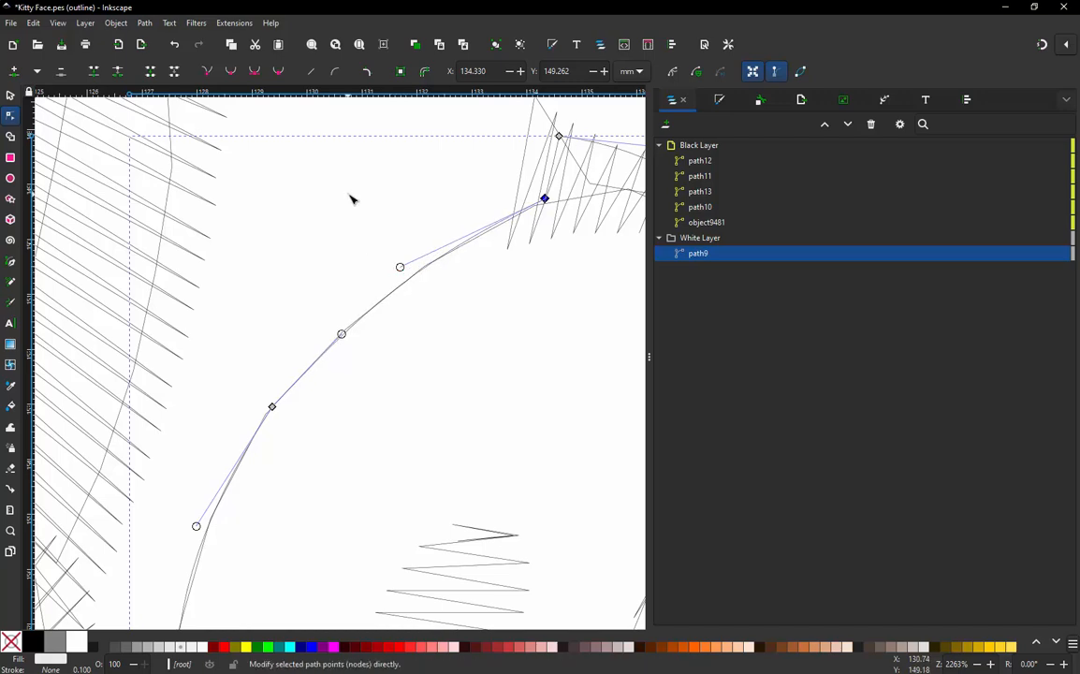
{"action": "scroll", "coordinate": [352, 203], "scroll_direction": "down", "scroll_amount": 3}
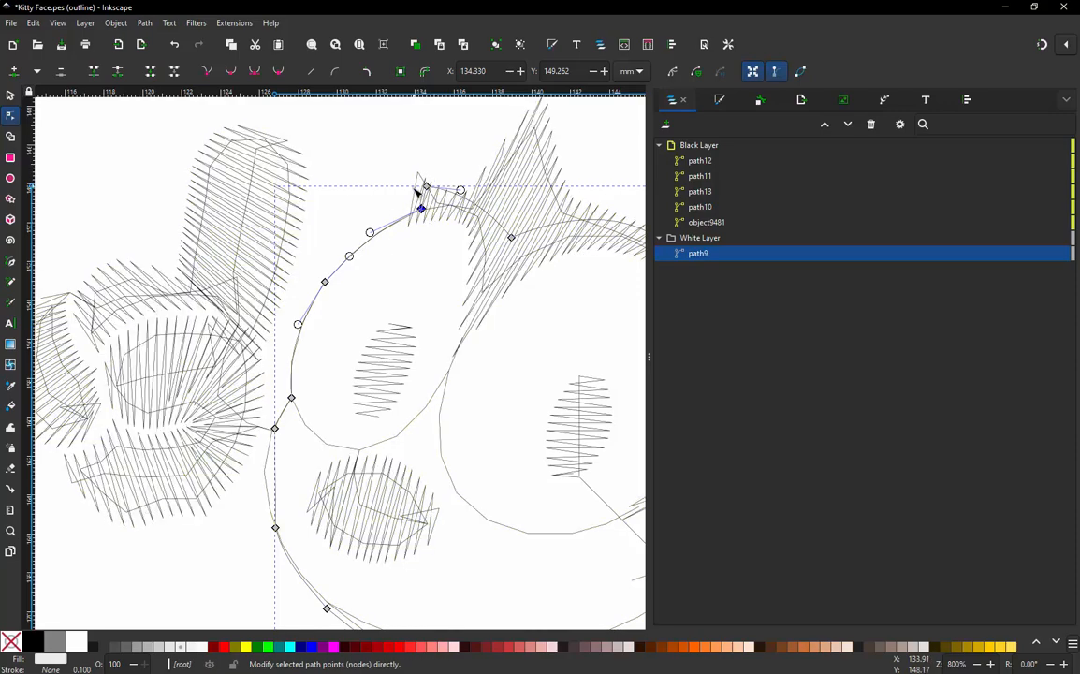
Step: Reshape path9's curve segment over the top of the large eye to follow the black outline
{"action": "scroll", "coordinate": [430, 210], "scroll_direction": "down", "scroll_amount": 2}
{"action": "scroll", "coordinate": [532, 222], "scroll_direction": "up", "scroll_amount": 3}
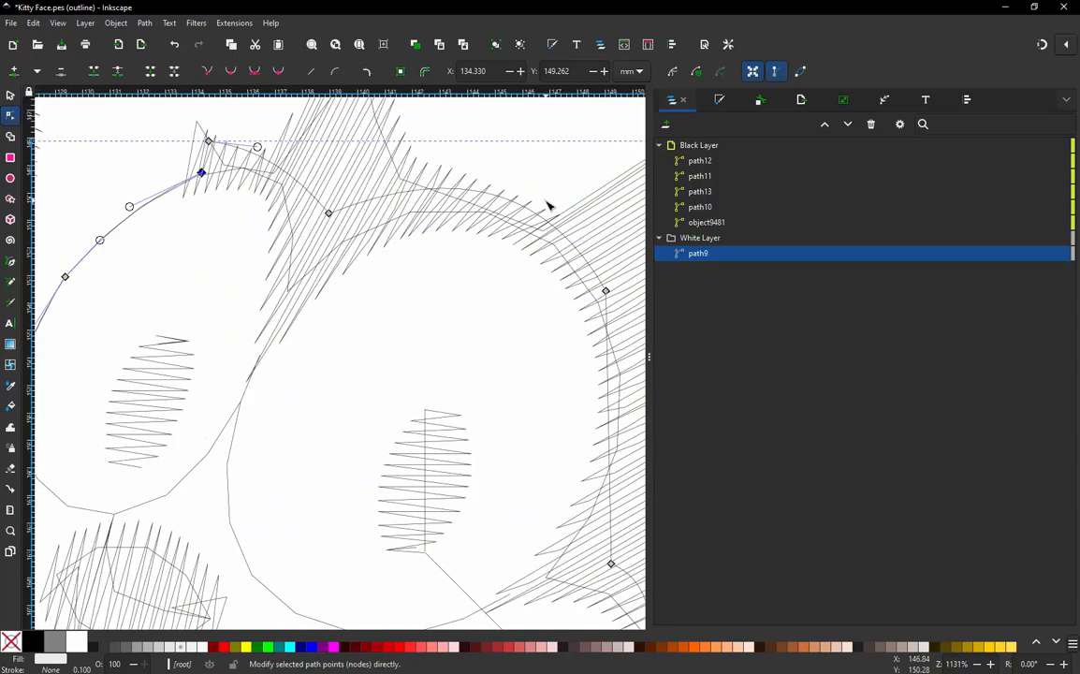
{"action": "scroll", "coordinate": [549, 206], "scroll_direction": "up", "scroll_amount": 1}
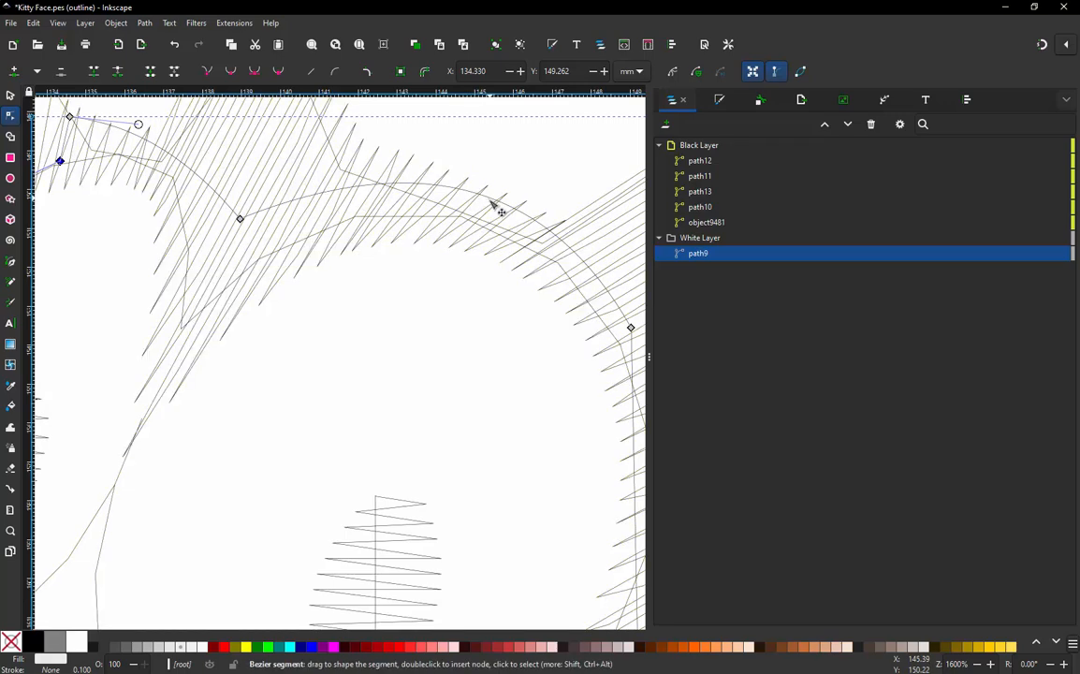
{"action": "left_click_drag", "start_coordinate": [493, 206], "coordinate": [474, 225]}
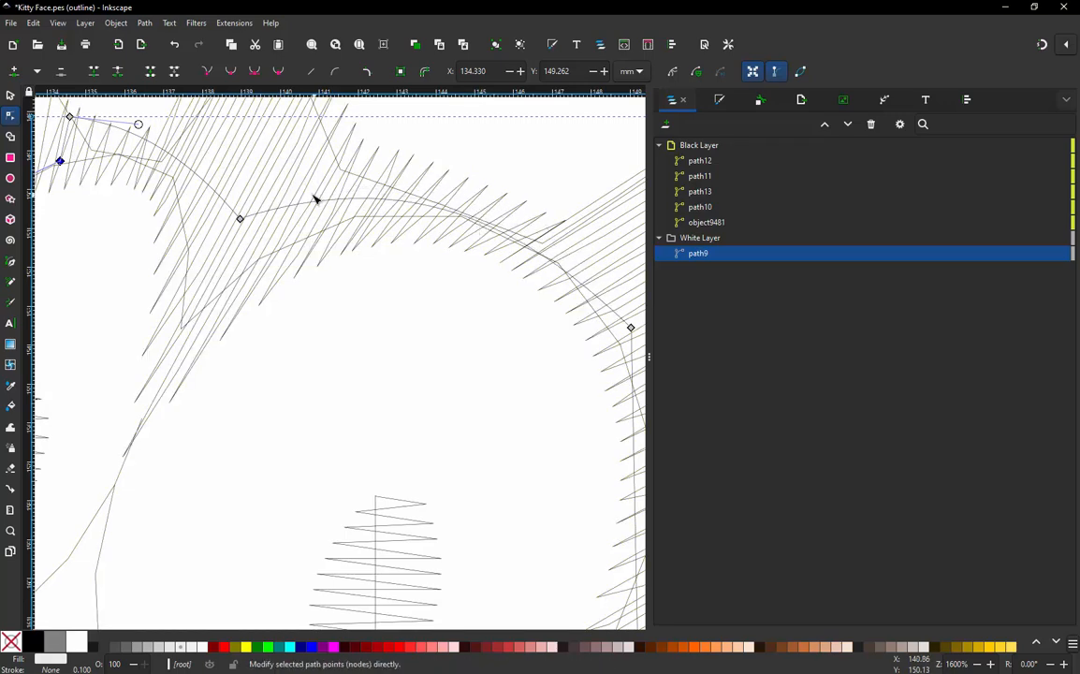
{"action": "scroll", "coordinate": [446, 193], "scroll_direction": "down", "scroll_amount": 5}
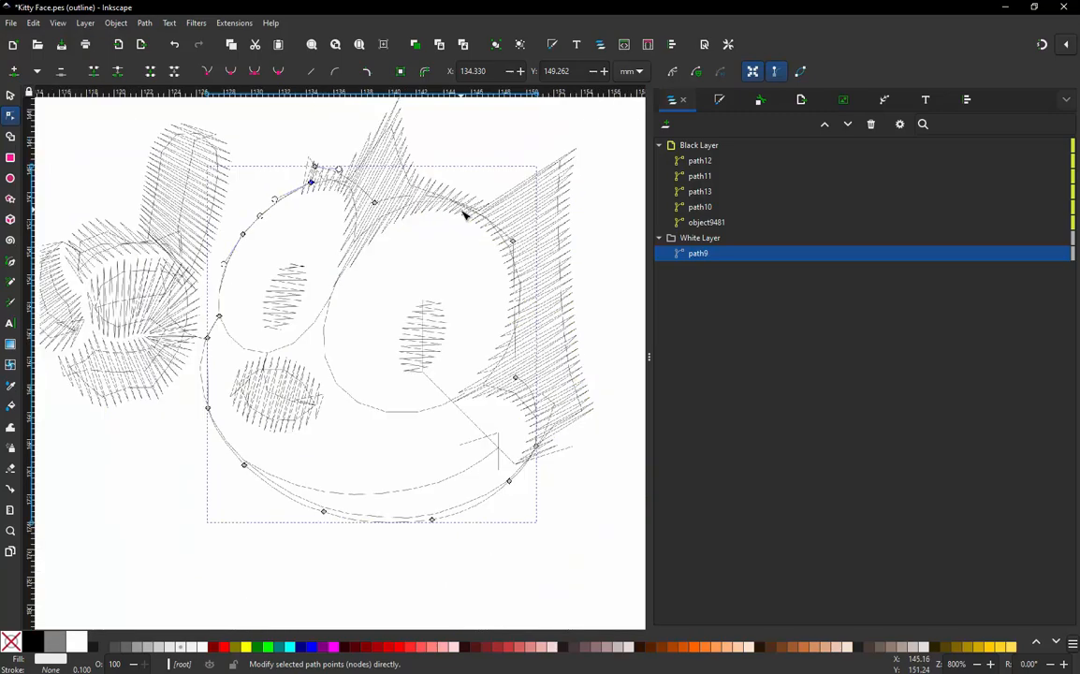
{"action": "scroll", "coordinate": [529, 325], "scroll_direction": "up", "scroll_amount": 4}
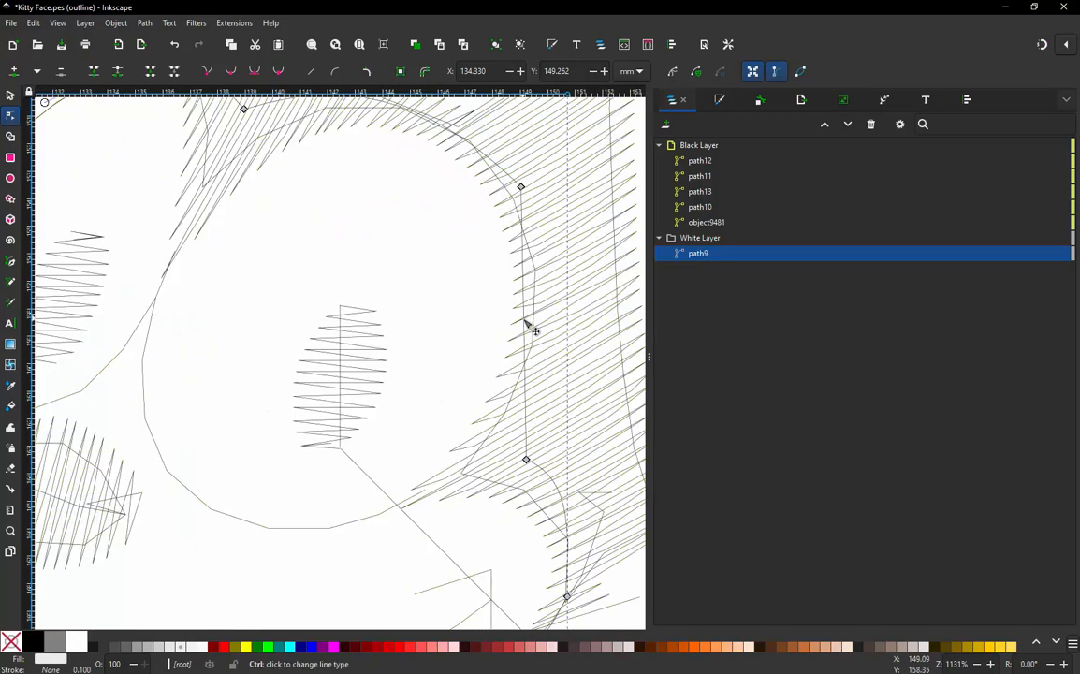
{"action": "scroll", "coordinate": [510, 272], "scroll_direction": "down", "scroll_amount": 5}
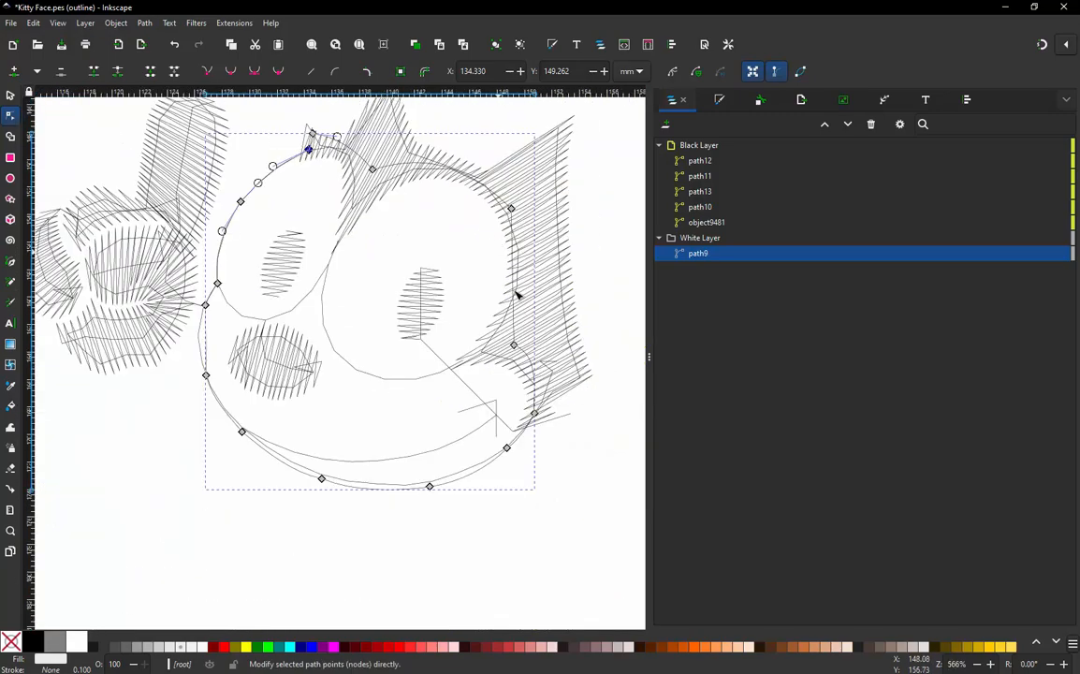
Step: Move path9's jaw node just below the smile's end onto the black outline, about X 148.578, Y 170.999 mm, and adjust the adjoining curve
{"action": "scroll", "coordinate": [521, 468], "scroll_direction": "up", "scroll_amount": 5}
{"action": "scroll", "coordinate": [486, 454], "scroll_direction": "up", "scroll_amount": 3}
{"action": "left_click", "coordinate": [500, 423]}
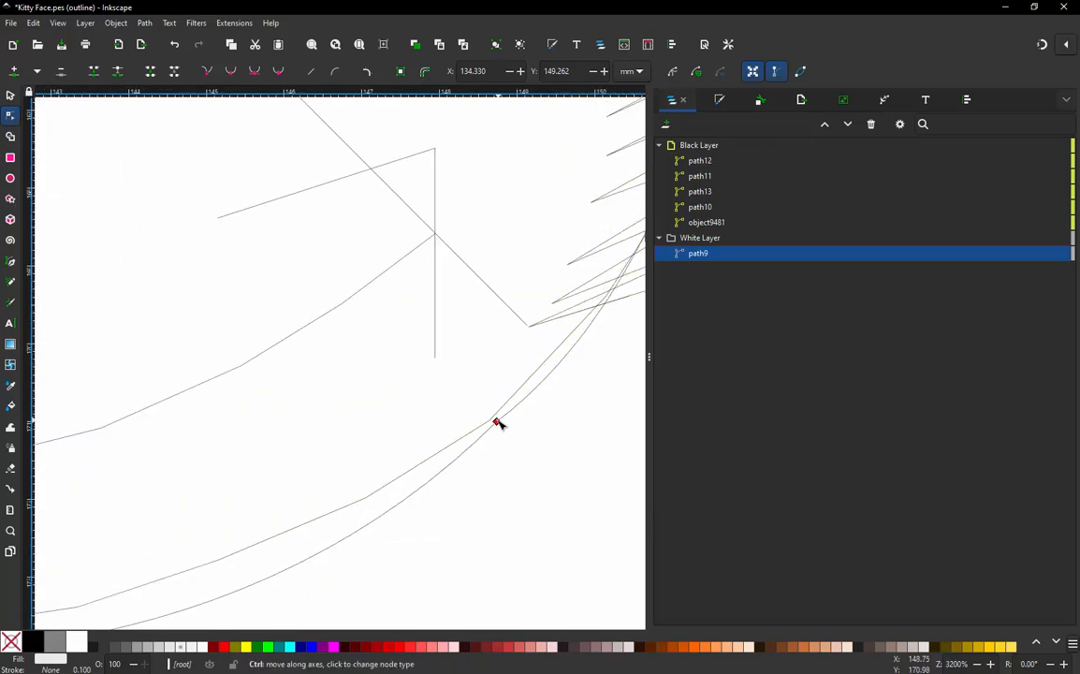
{"action": "left_click_drag", "start_coordinate": [497, 424], "coordinate": [484, 422]}
{"action": "left_click_drag", "start_coordinate": [556, 368], "coordinate": [549, 366]}
{"action": "scroll", "coordinate": [487, 323], "scroll_direction": "down", "scroll_amount": 3}
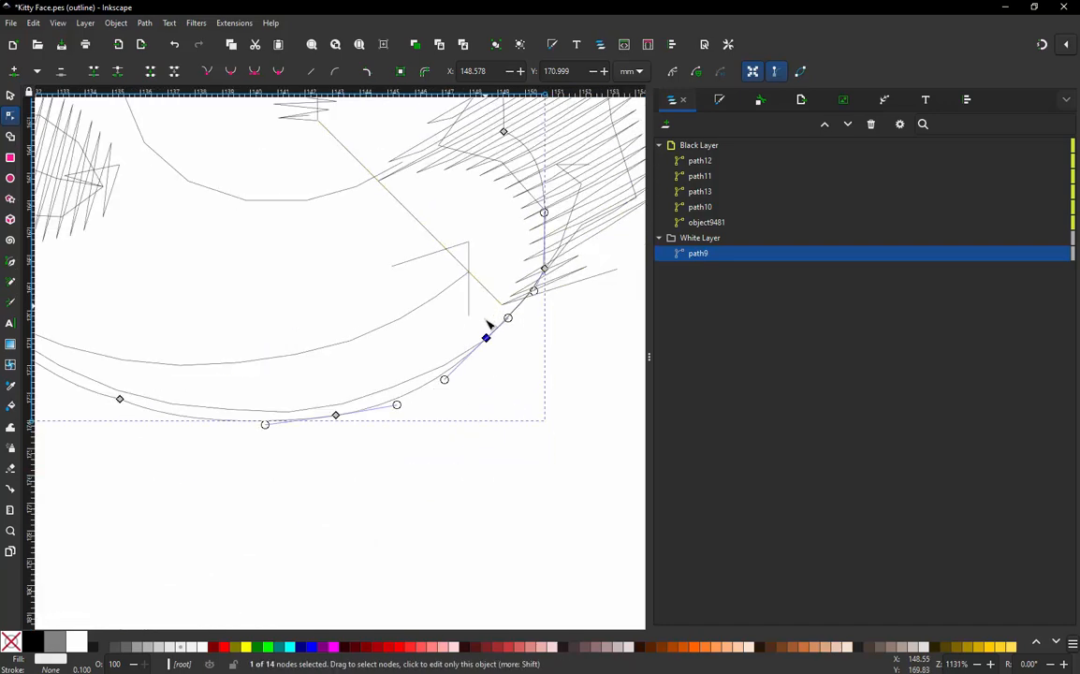
Step: Move path9's chin node nearest the smile's end onto the black outline, about X 142.819, Y 173.478 mm, and adjust the adjoining curve handles
{"action": "scroll", "coordinate": [394, 401], "scroll_direction": "up", "scroll_amount": 2}
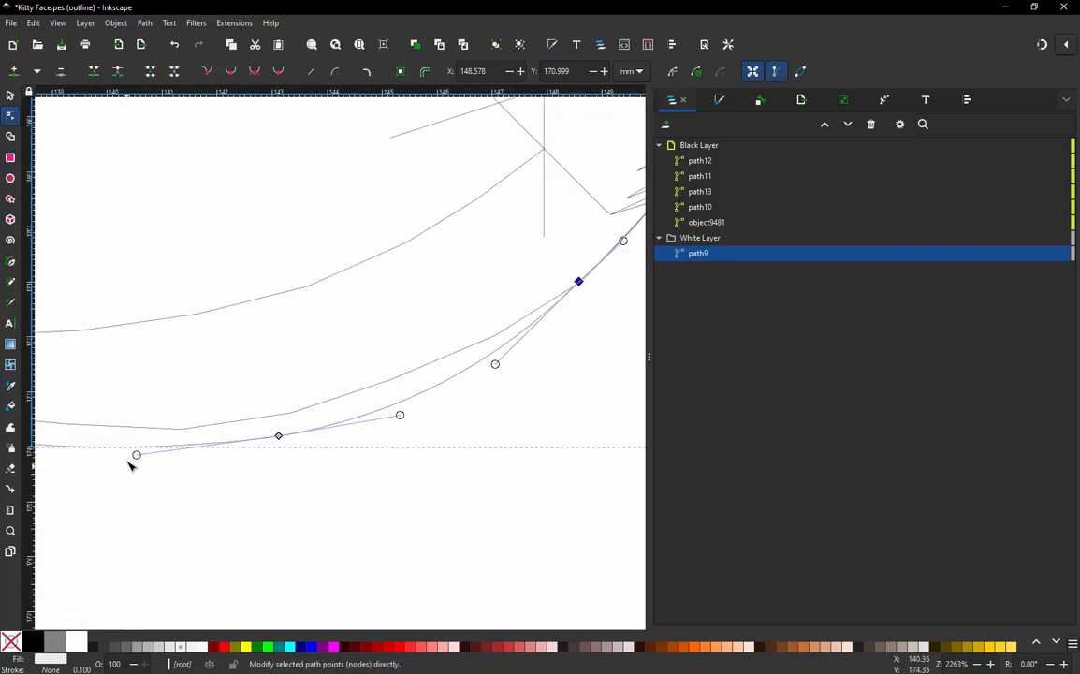
{"action": "left_click_drag", "start_coordinate": [278, 436], "coordinate": [265, 420]}
{"action": "left_click_drag", "start_coordinate": [496, 364], "coordinate": [479, 349]}
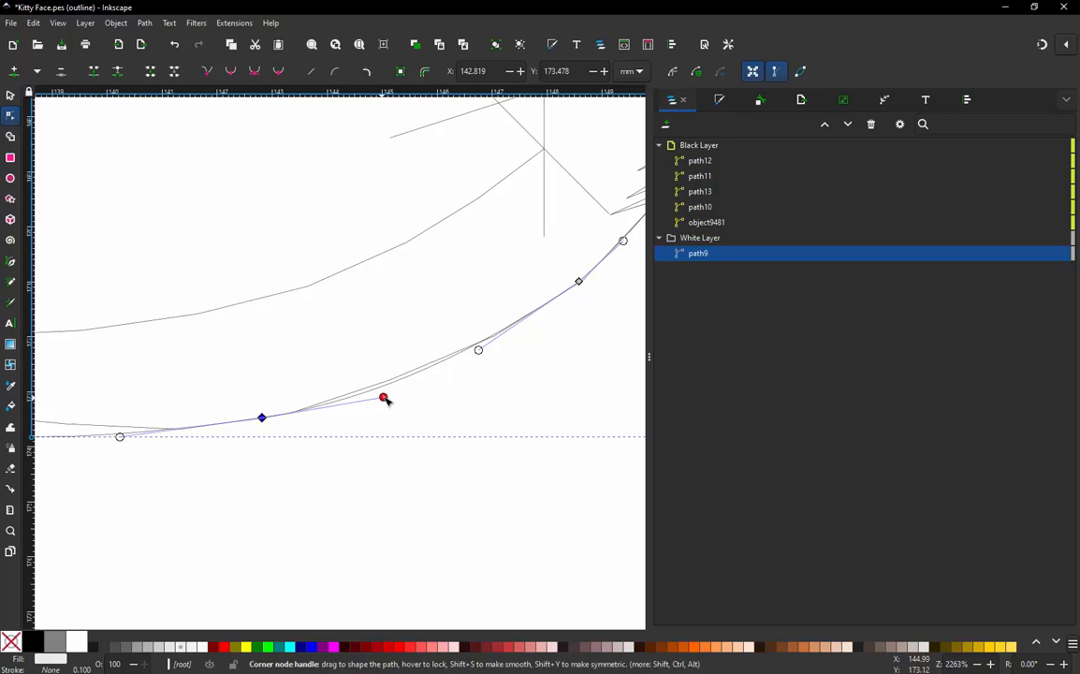
{"action": "left_click_drag", "start_coordinate": [384, 398], "coordinate": [386, 391]}
{"action": "scroll", "coordinate": [412, 419], "scroll_direction": "down", "scroll_amount": 3}
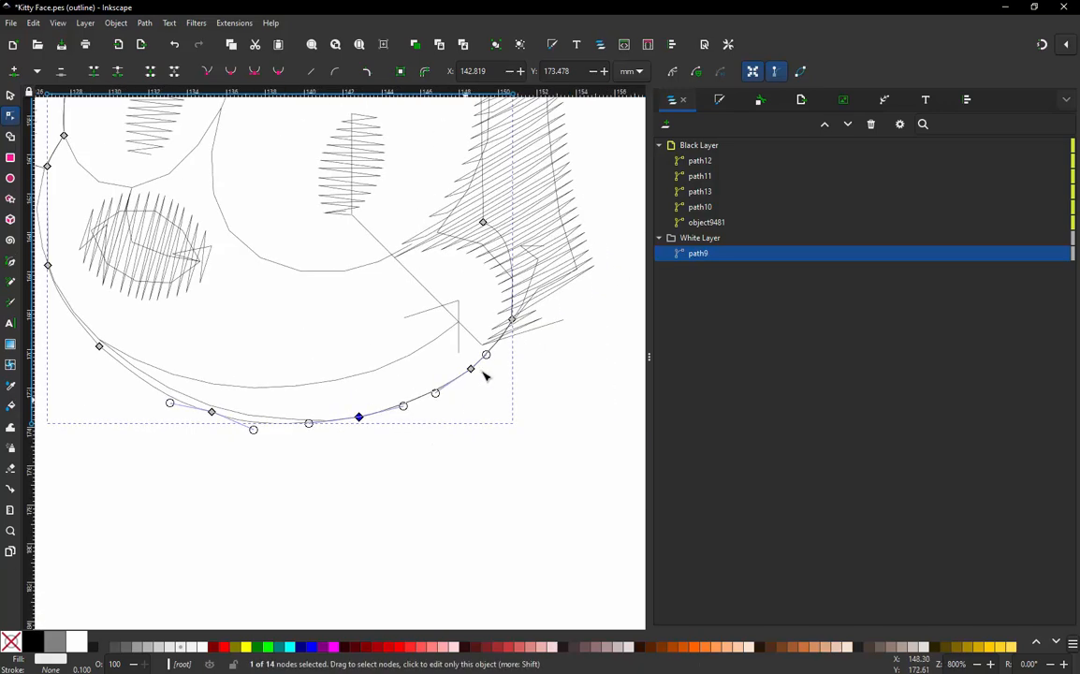
{"action": "scroll", "coordinate": [286, 427], "scroll_direction": "up", "scroll_amount": 3}
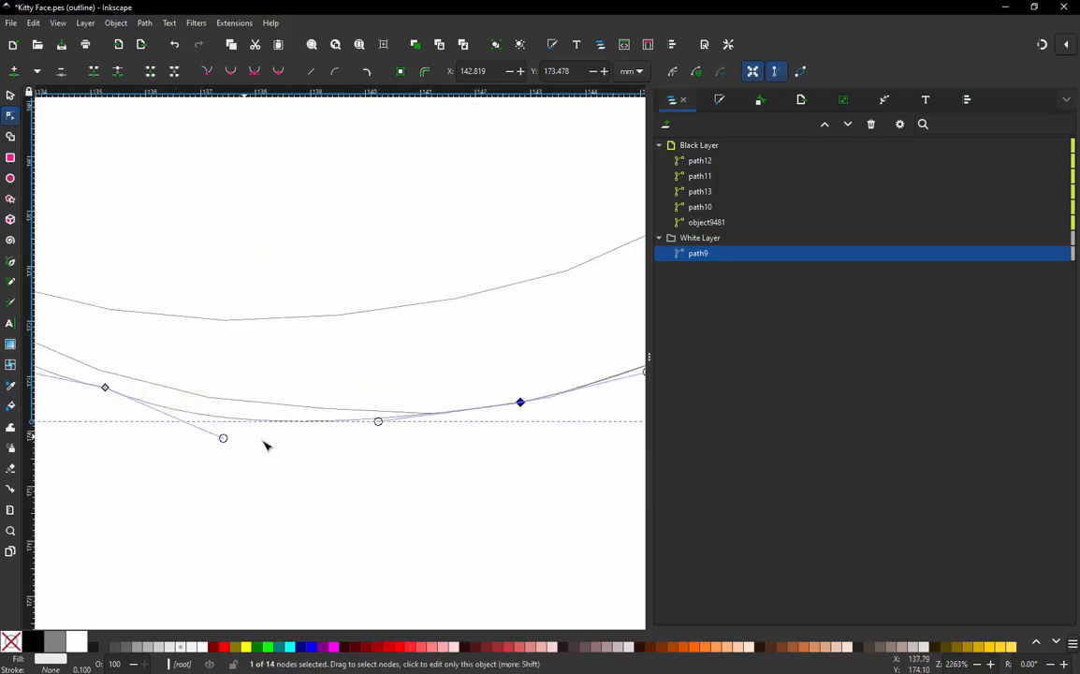
{"action": "left_click_drag", "start_coordinate": [379, 422], "coordinate": [442, 416]}
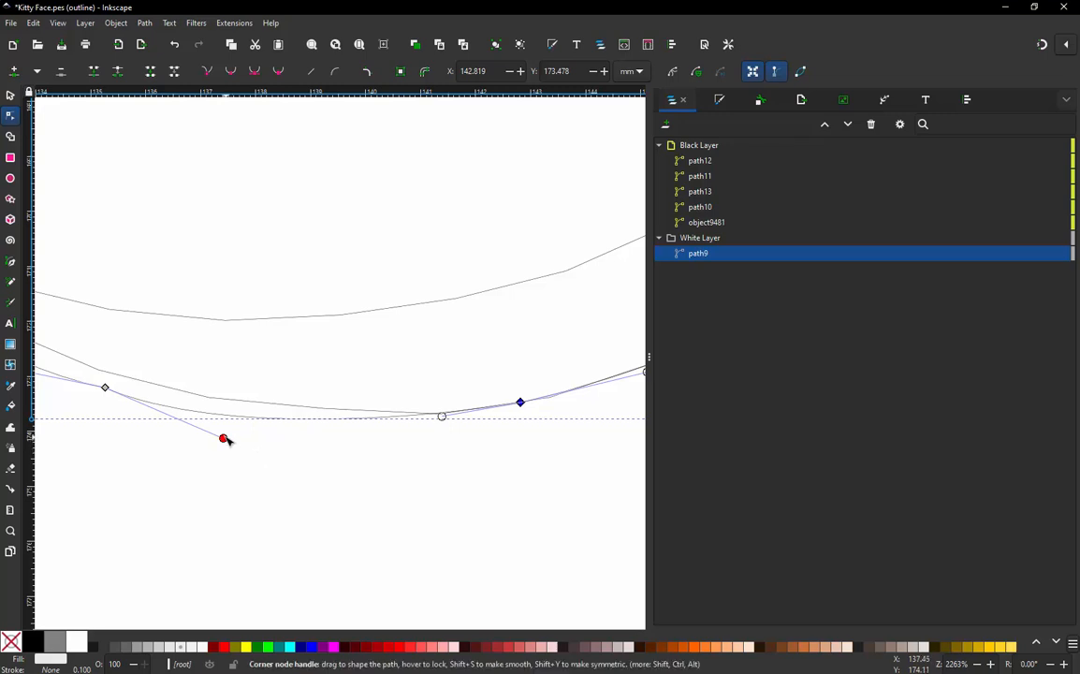
Step: Move path9's chin node below the nose onto the black outline, about X 135.374, Y 172.903 mm, and adjust its curve handle
{"action": "left_click_drag", "start_coordinate": [105, 390], "coordinate": [112, 372]}
{"action": "left_click_drag", "start_coordinate": [233, 426], "coordinate": [227, 412]}
{"action": "scroll", "coordinate": [458, 366], "scroll_direction": "down", "scroll_amount": 3}
Step: Move path9's node where the mouth line meets the jaw to about X 129.722, Y 169.739 mm, and fit the adjoining curves to the black outline
{"action": "scroll", "coordinate": [458, 367], "scroll_direction": "up", "scroll_amount": 4}
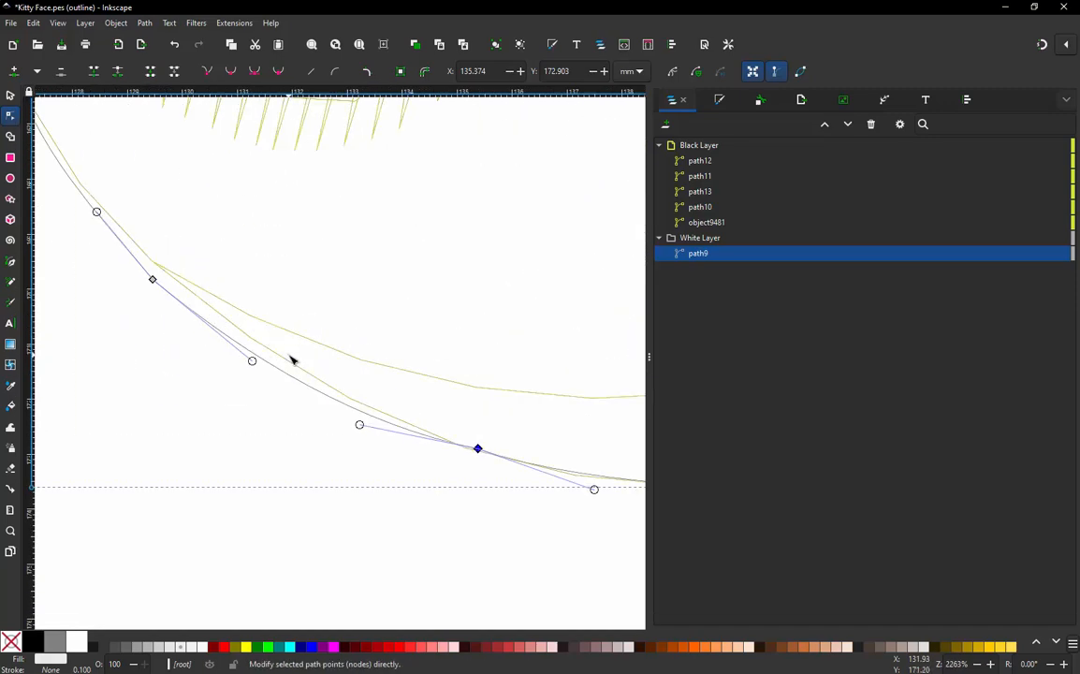
{"action": "left_click_drag", "start_coordinate": [290, 388], "coordinate": [302, 377]}
{"action": "left_click_drag", "start_coordinate": [96, 249], "coordinate": [117, 244]}
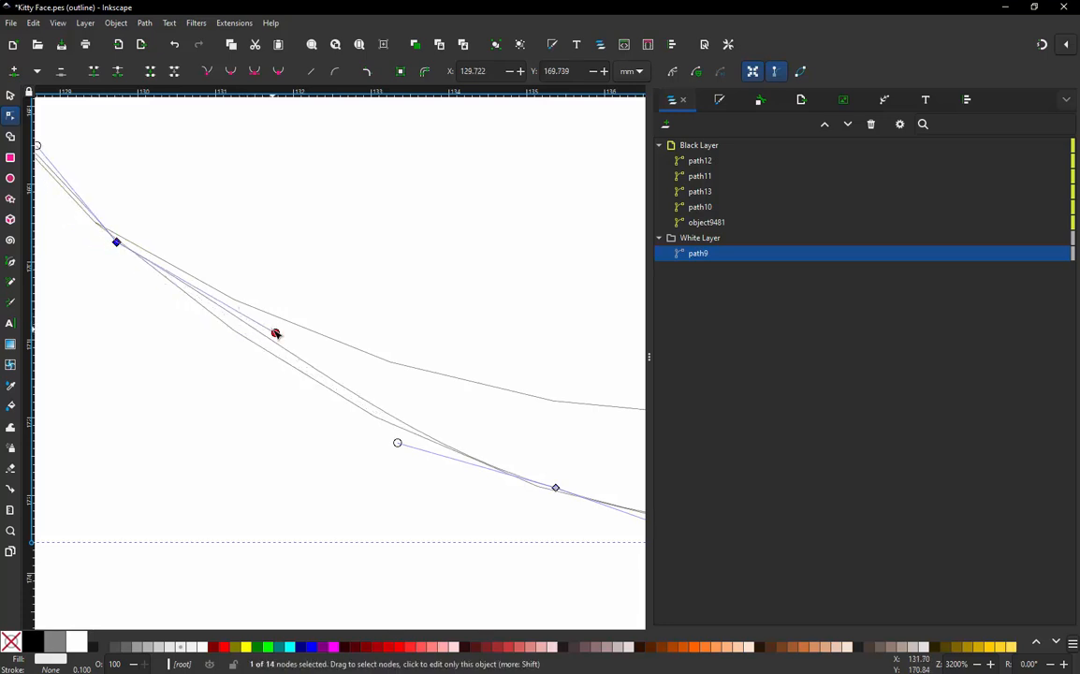
{"action": "left_click_drag", "start_coordinate": [275, 333], "coordinate": [234, 334]}
{"action": "scroll", "coordinate": [411, 457], "scroll_direction": "down", "scroll_amount": 3}
{"action": "scroll", "coordinate": [270, 329], "scroll_direction": "up", "scroll_amount": 2}
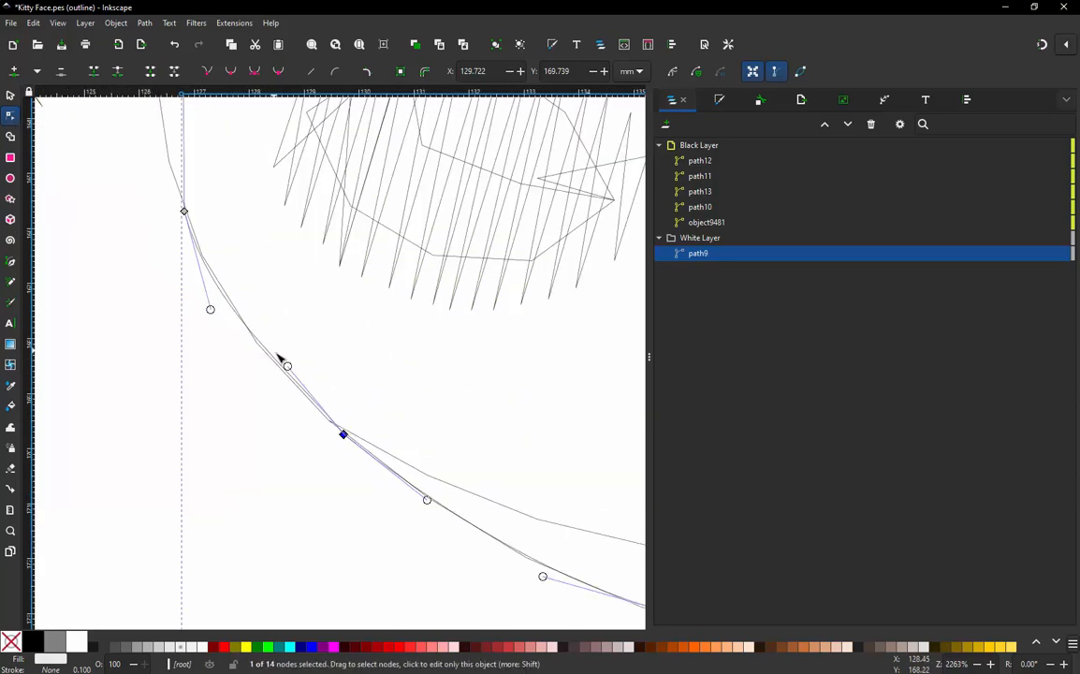
{"action": "scroll", "coordinate": [277, 363], "scroll_direction": "up", "scroll_amount": 2}
{"action": "left_click_drag", "start_coordinate": [298, 358], "coordinate": [291, 367]}
{"action": "scroll", "coordinate": [249, 433], "scroll_direction": "down", "scroll_amount": 2}
Step: Move path9's node on the muzzle's outer edge beside the nose onto the black outline, about X 126.852, Y 165.661 mm, and adjust its handle
{"action": "scroll", "coordinate": [202, 290], "scroll_direction": "up", "scroll_amount": 1}
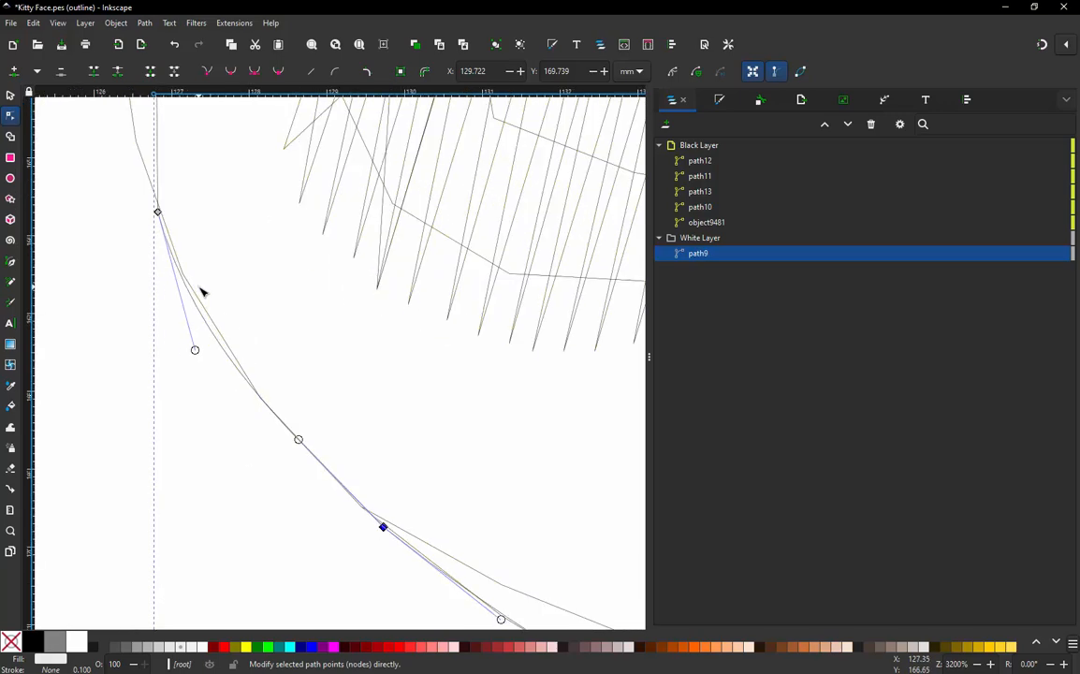
{"action": "scroll", "coordinate": [201, 291], "scroll_direction": "up", "scroll_amount": 1}
{"action": "scroll", "coordinate": [125, 172], "scroll_direction": "up", "scroll_amount": 2}
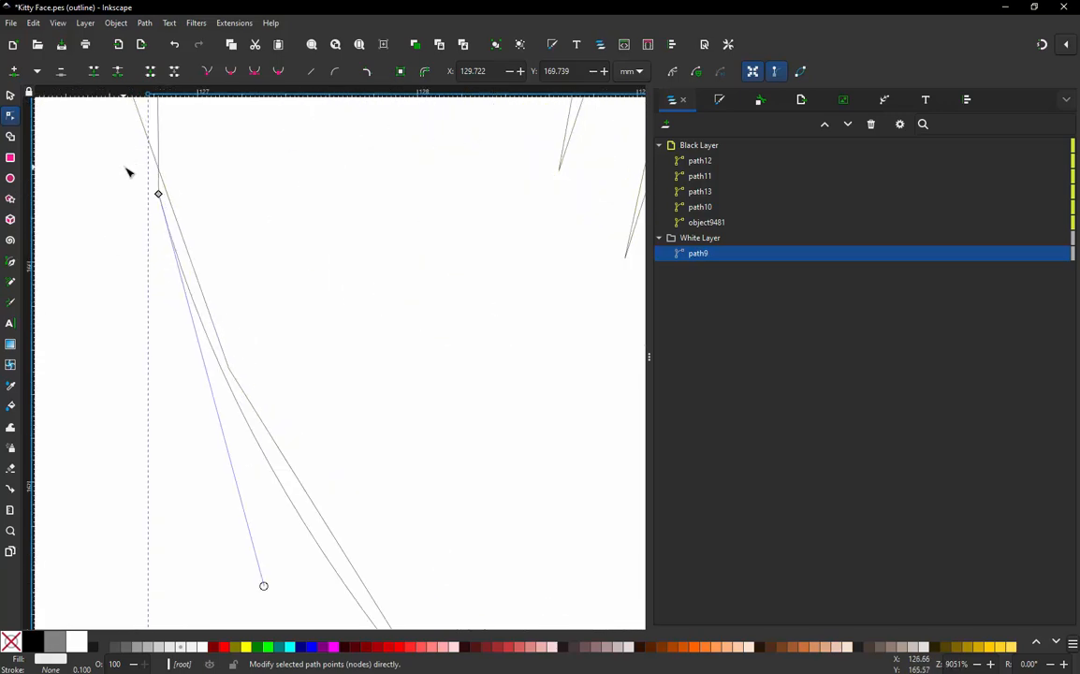
{"action": "left_click_drag", "start_coordinate": [159, 196], "coordinate": [166, 189]}
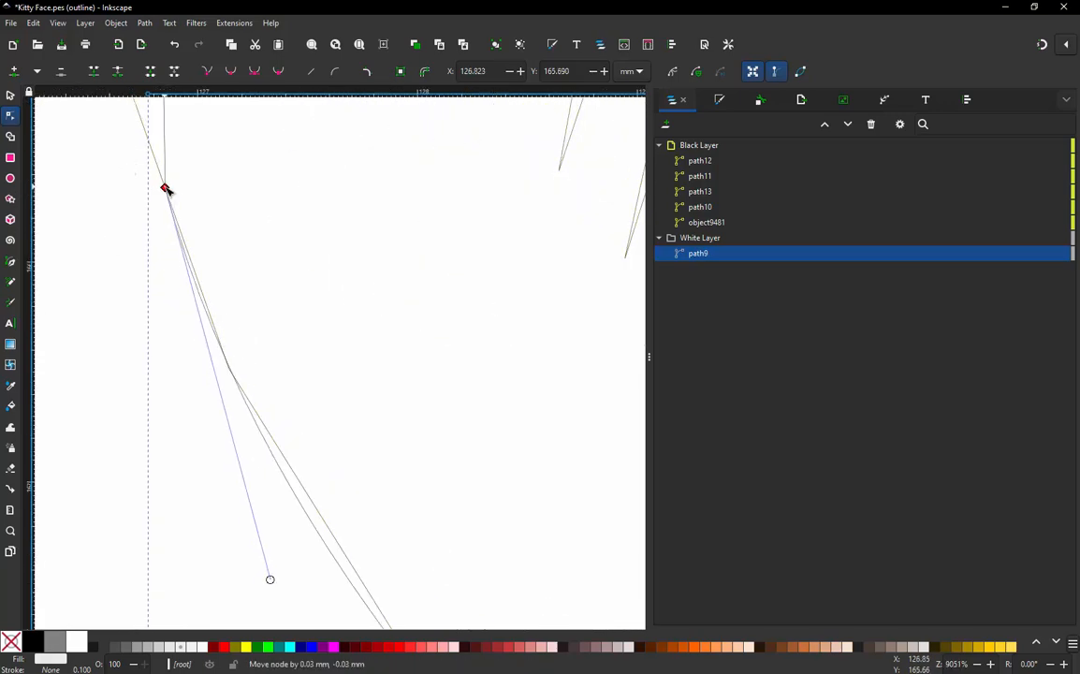
{"action": "scroll", "coordinate": [190, 185], "scroll_direction": "down", "scroll_amount": 2}
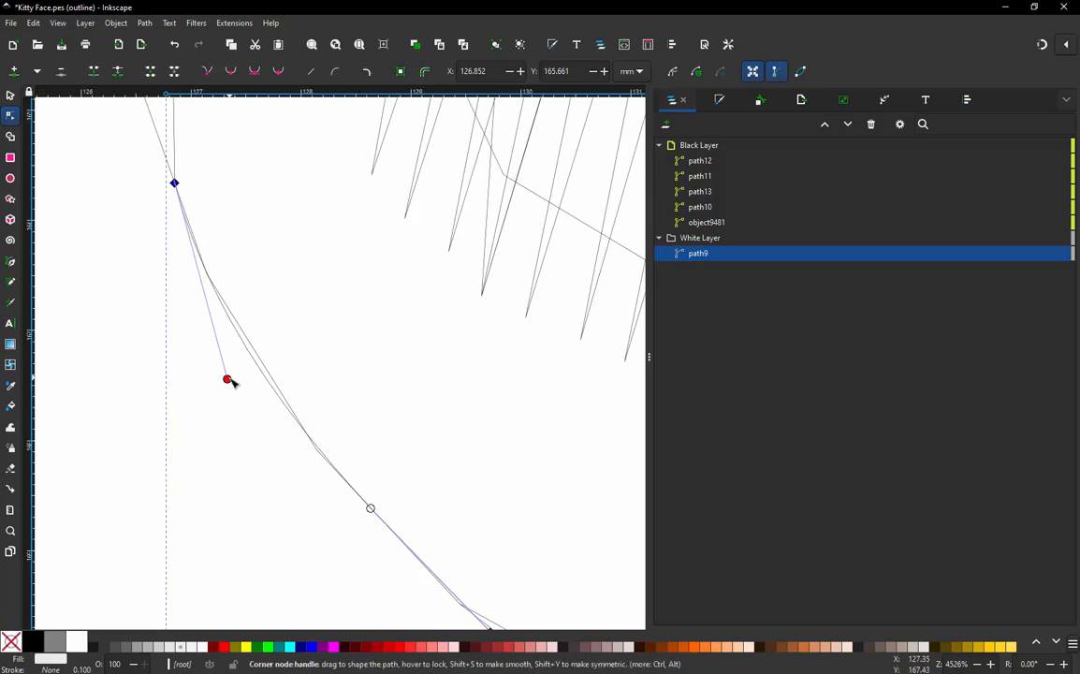
{"action": "left_click", "coordinate": [225, 386]}
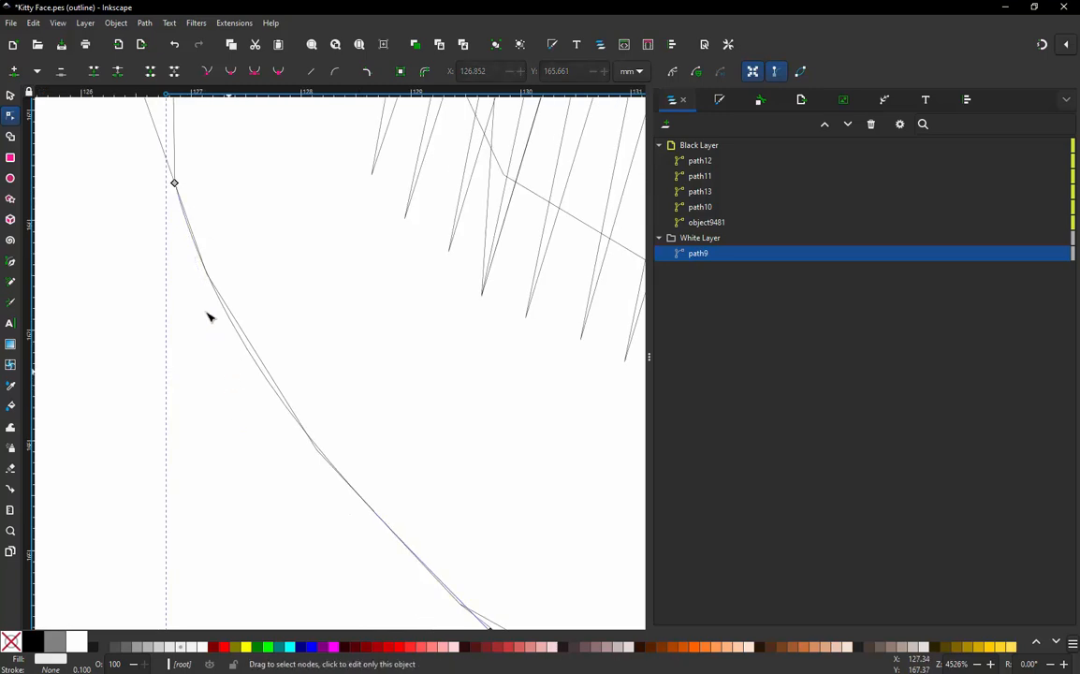
{"action": "left_click", "coordinate": [174, 182]}
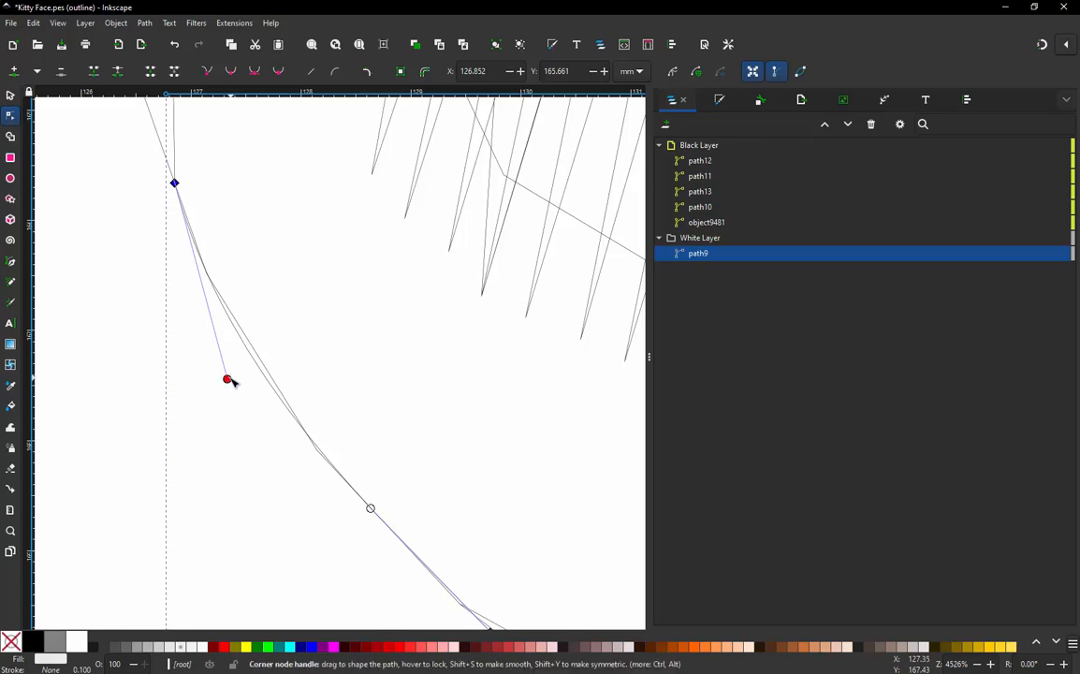
{"action": "mouse_move", "coordinate": [229, 373]}
{"action": "left_mouse_down"}
{"action": "mouse_move", "coordinate": [227, 358]}
{"action": "mouse_move", "coordinate": [222, 369]}
{"action": "left_mouse_up"}
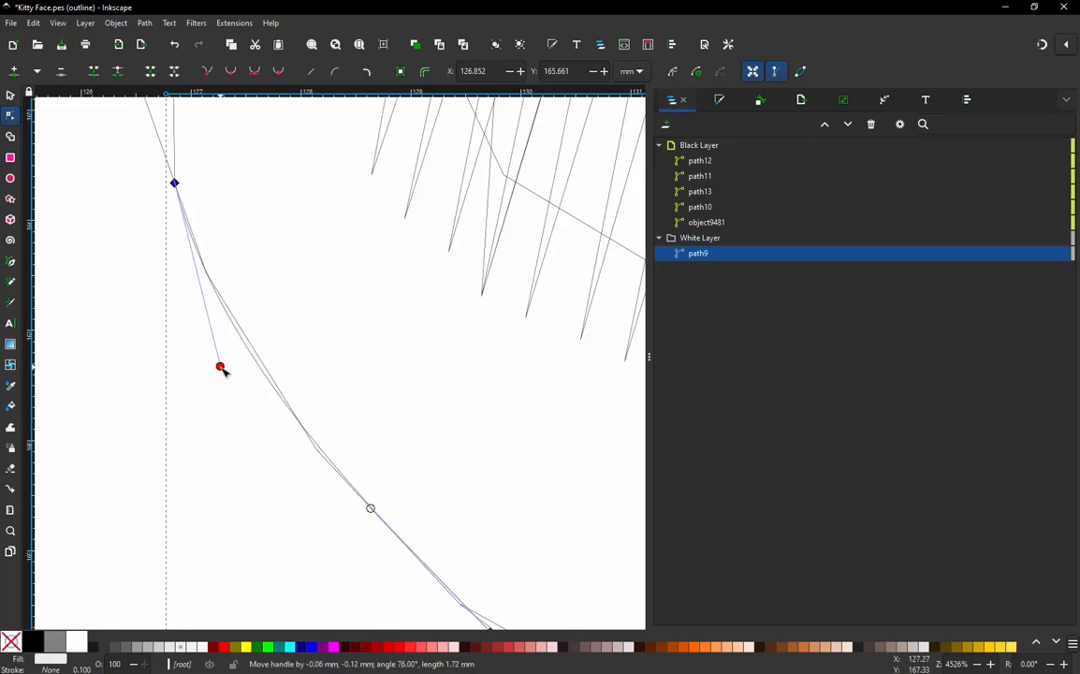
{"action": "scroll", "coordinate": [315, 487], "scroll_direction": "down", "scroll_amount": 5}
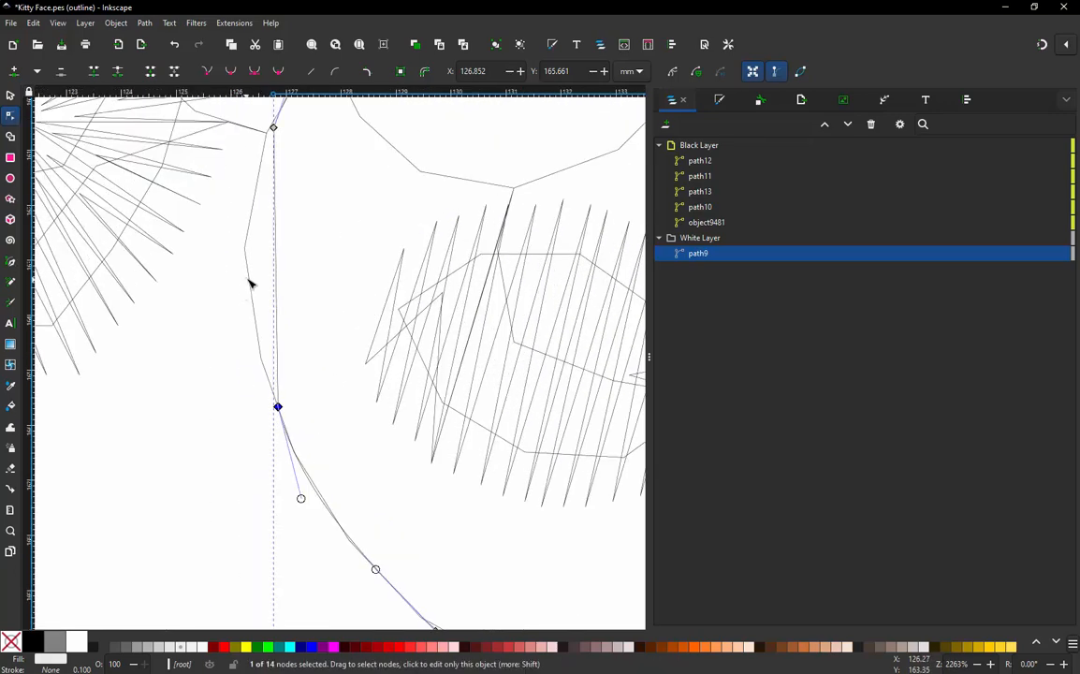
Step: Move path9's node atop the muzzle's outer edge to about X 126.660, Y 160.691 mm, and bow the segment below it onto the black outline
{"action": "scroll", "coordinate": [283, 356], "scroll_direction": "up", "scroll_amount": 2}
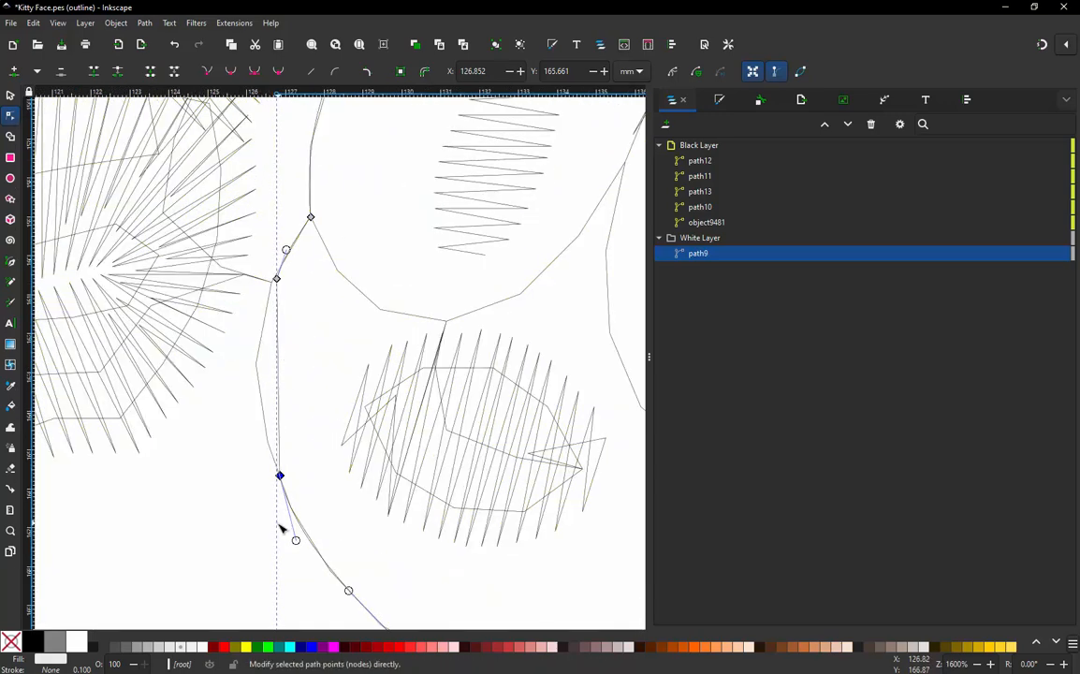
{"action": "left_click", "coordinate": [277, 526]}
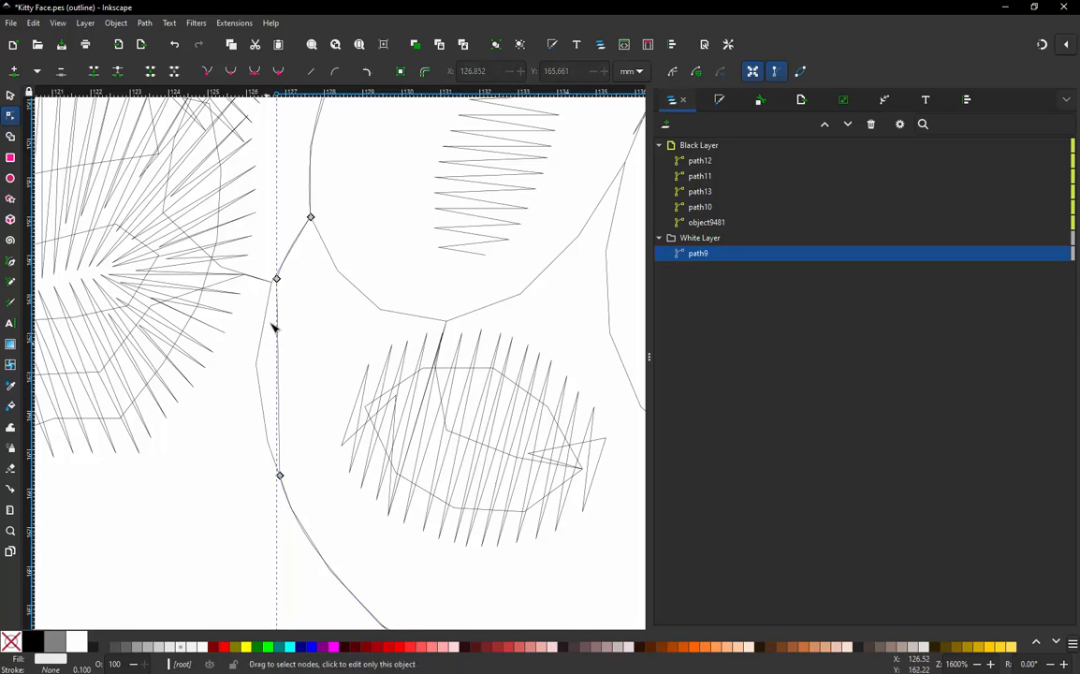
{"action": "mouse_move", "coordinate": [277, 280]}
{"action": "left_mouse_down"}
{"action": "mouse_move", "coordinate": [270, 297]}
{"action": "mouse_move", "coordinate": [272, 284]}
{"action": "left_mouse_up"}
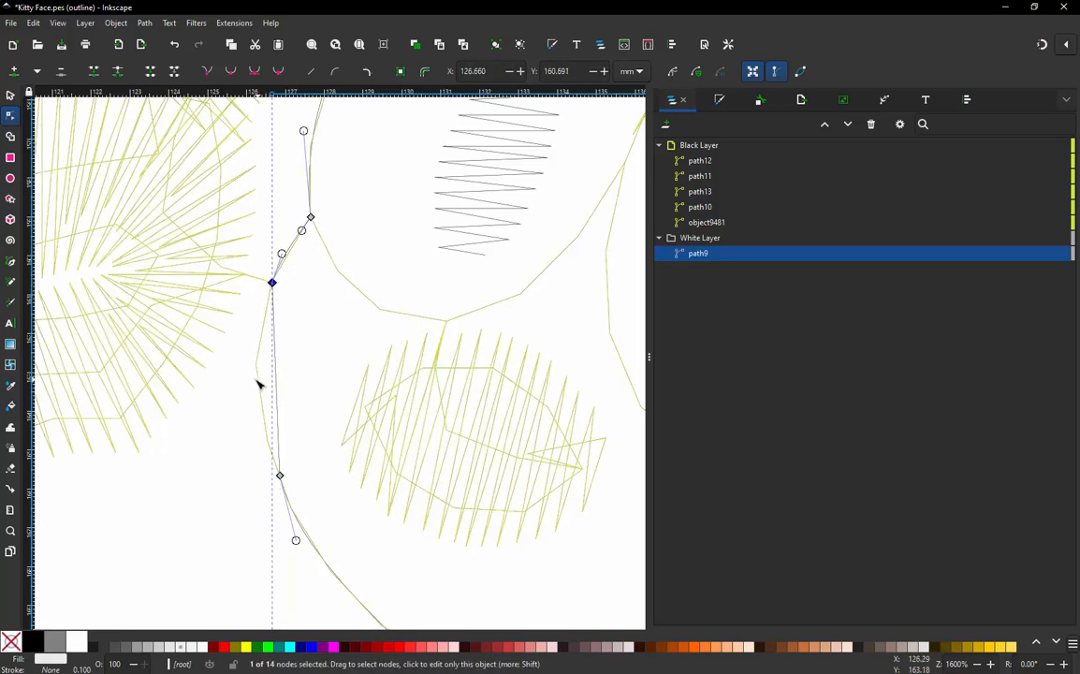
{"action": "scroll", "coordinate": [258, 381], "scroll_direction": "up", "scroll_amount": 2}
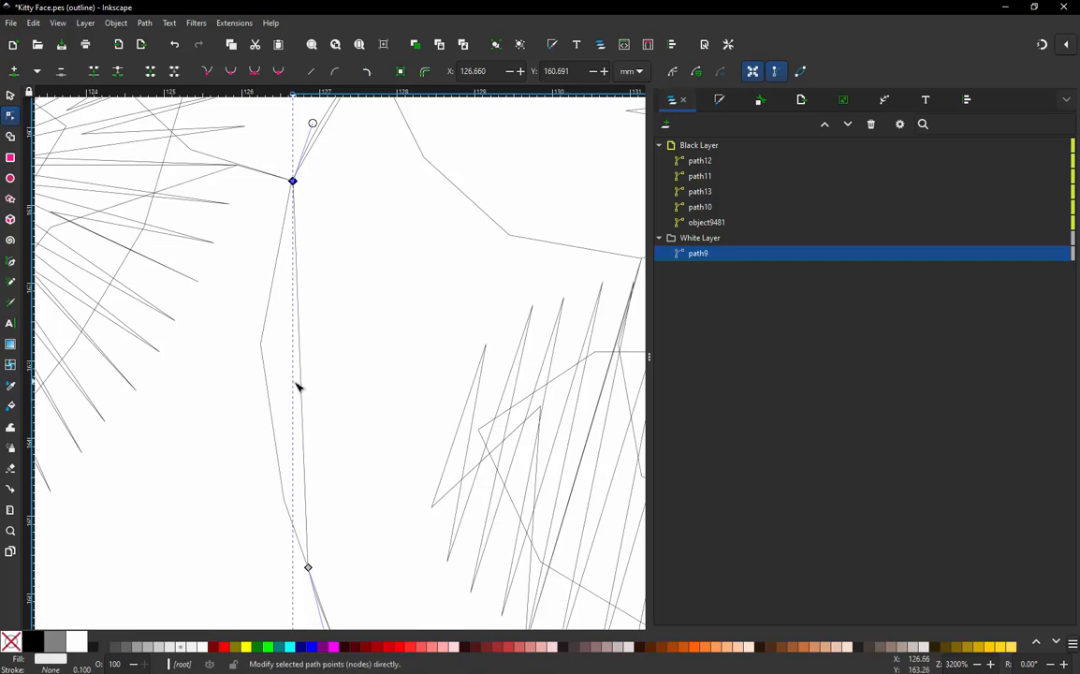
{"action": "left_click_drag", "start_coordinate": [300, 385], "coordinate": [267, 372]}
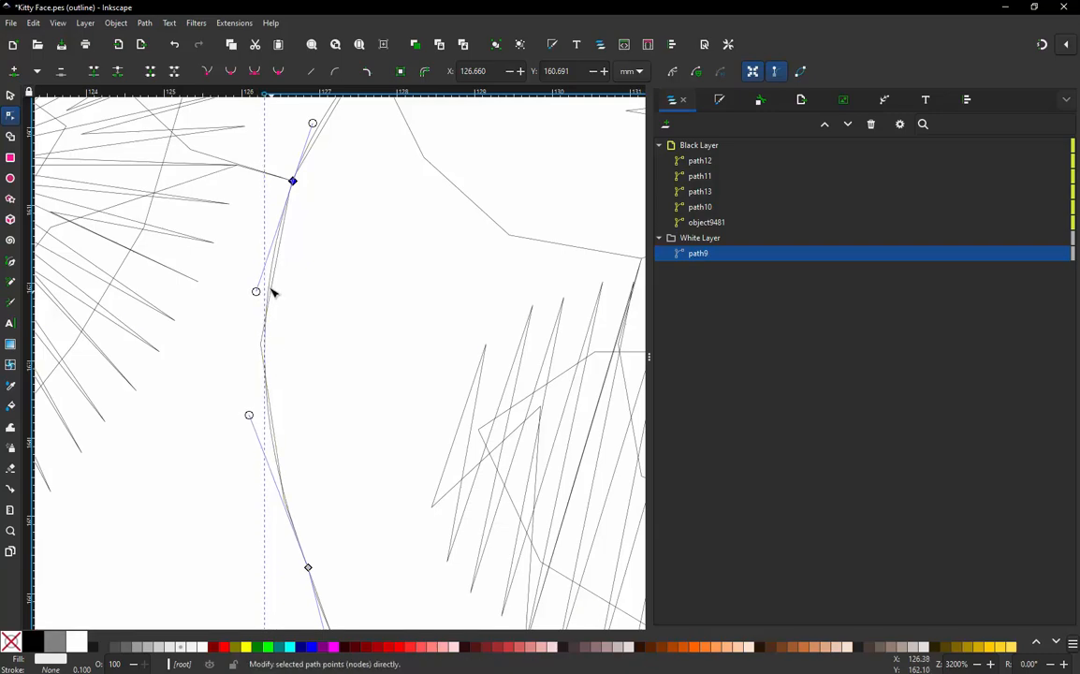
{"action": "left_click_drag", "start_coordinate": [259, 296], "coordinate": [260, 309]}
{"action": "scroll", "coordinate": [298, 448], "scroll_direction": "down", "scroll_amount": 4}
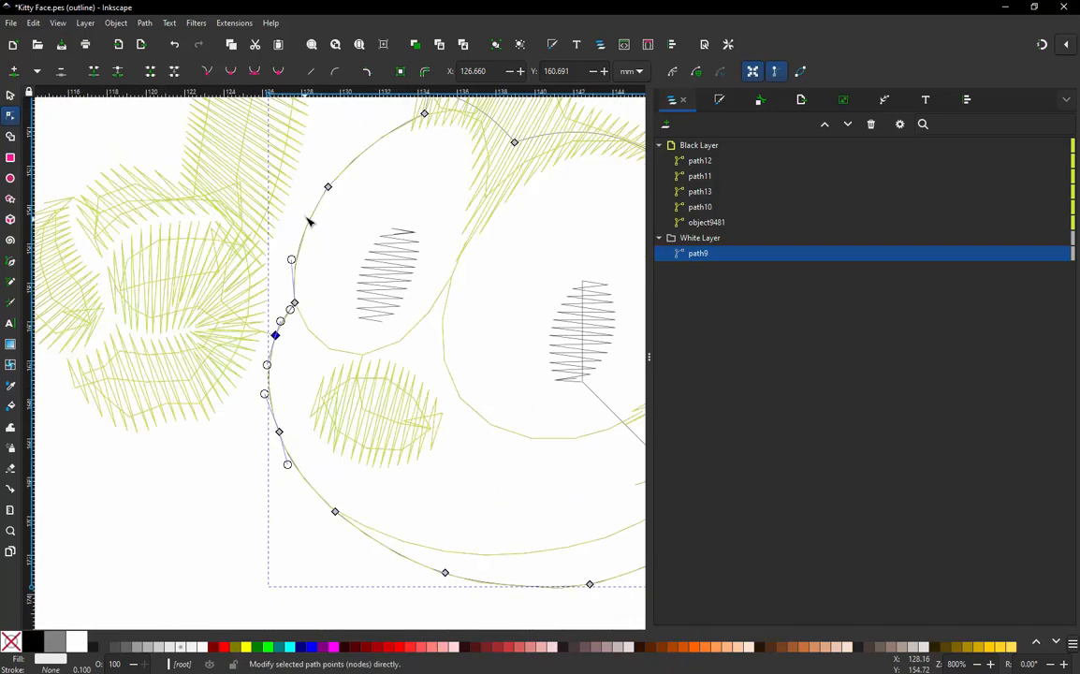
Step: Save the edited design to the Desktop as Kitty Face.pes in Ink/Stitch Brother Embroidery Format, replacing the existing file
{"action": "scroll", "coordinate": [308, 221], "scroll_direction": "down", "scroll_amount": 1}
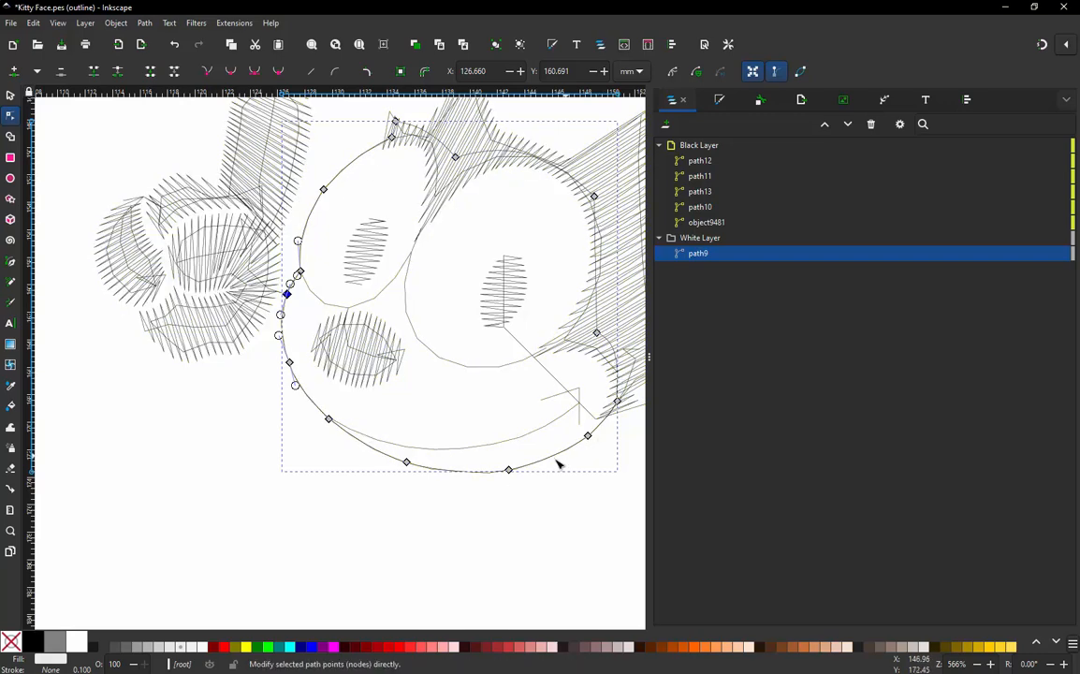
{"action": "left_click", "coordinate": [11, 94]}
{"action": "left_click", "coordinate": [10, 23]}
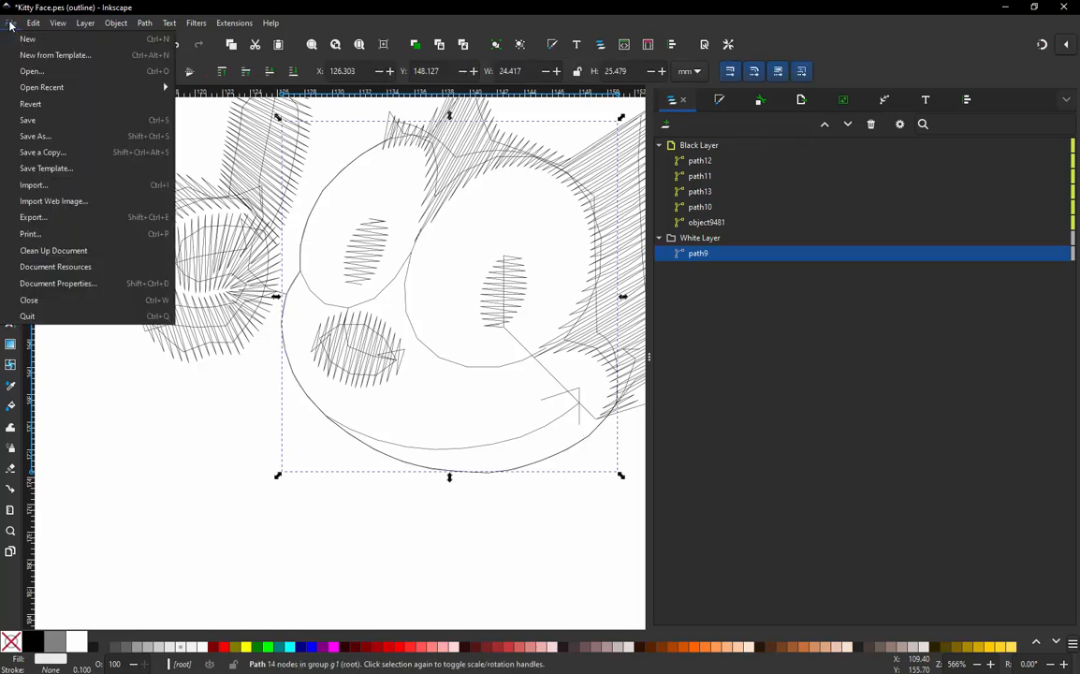
{"action": "left_click", "coordinate": [40, 136]}
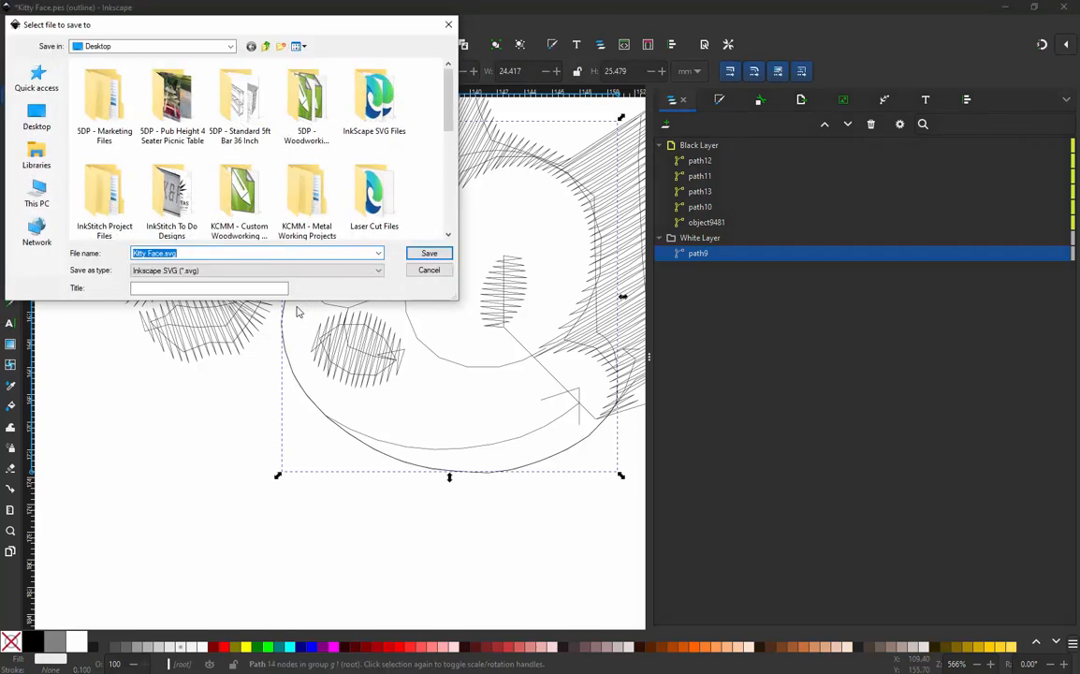
{"action": "left_click", "coordinate": [260, 271]}
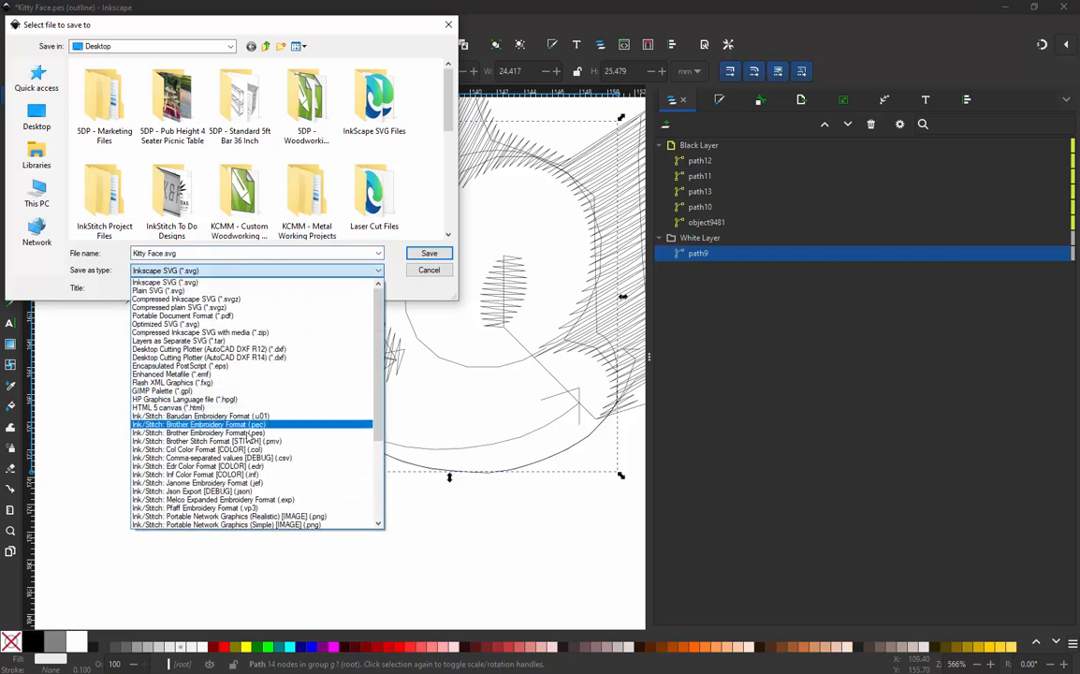
{"action": "left_click", "coordinate": [245, 432]}
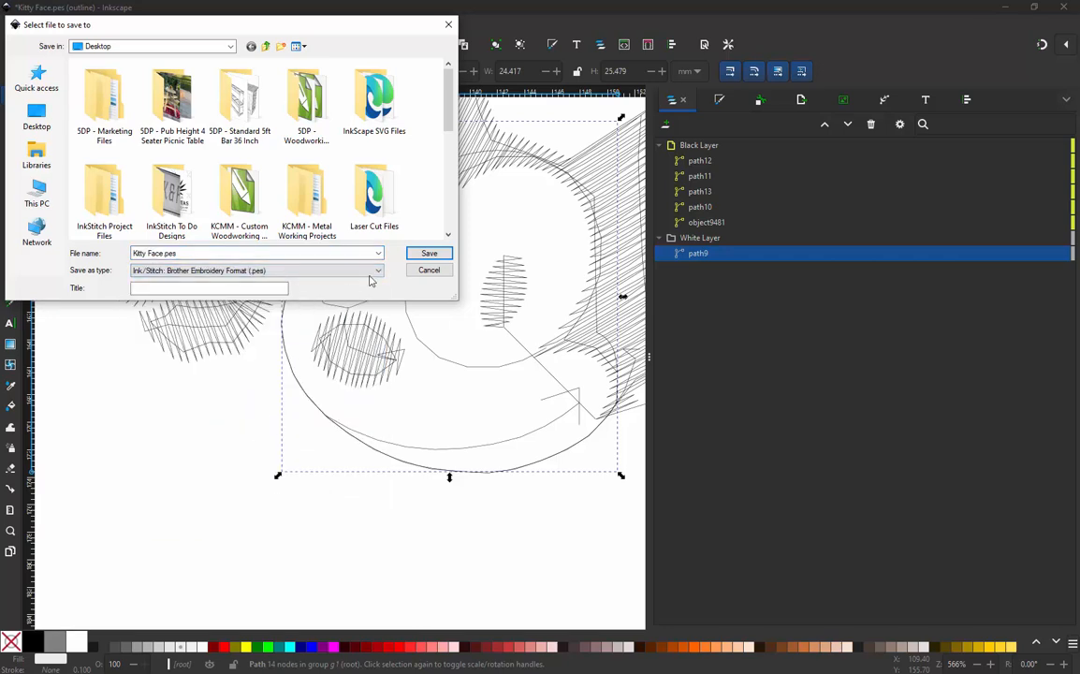
{"action": "left_click", "coordinate": [427, 254]}
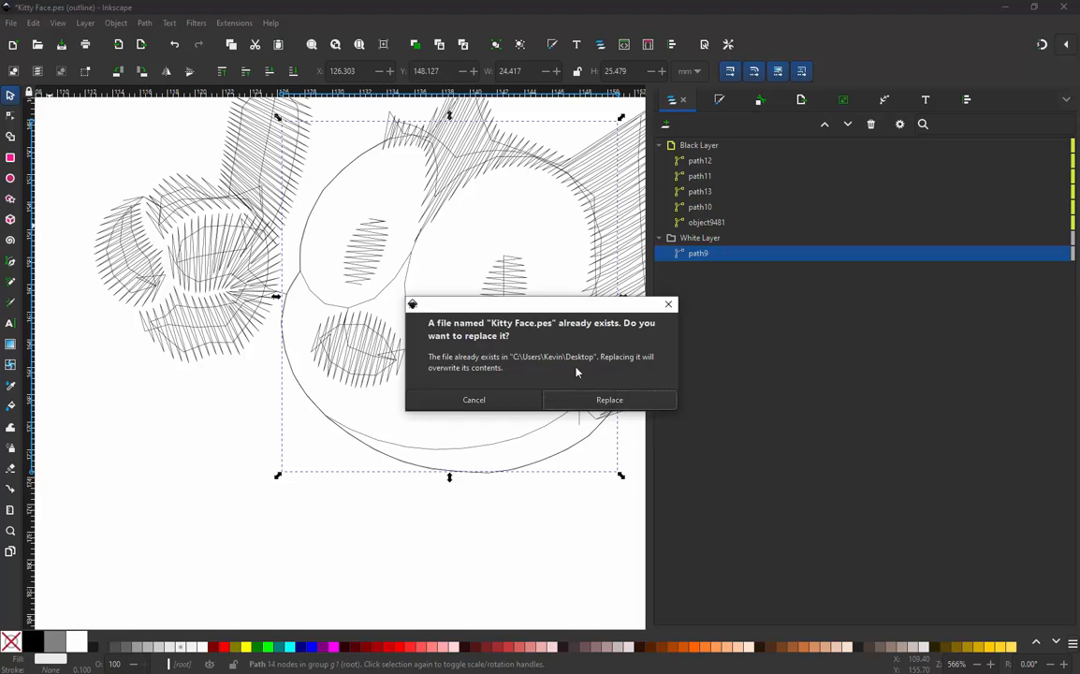
{"action": "left_click", "coordinate": [610, 399]}
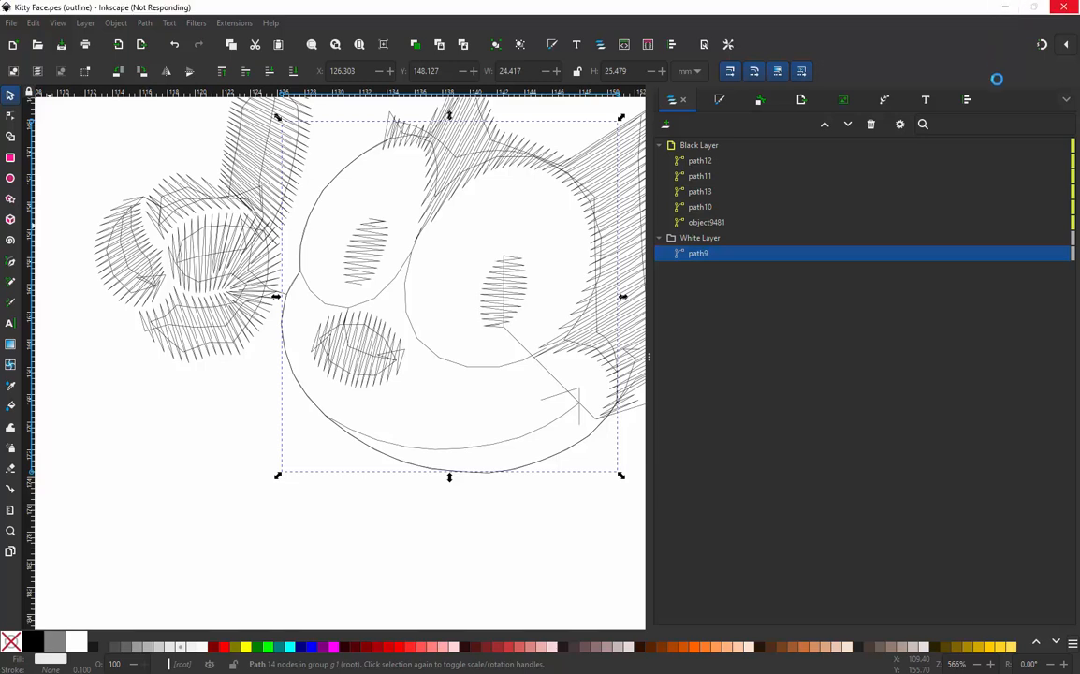
Step: Open Kitty Face.pes from the desktop in my editor, inspect the white fill's edge along the black outline, and close that design
{"action": "left_click", "coordinate": [1005, 8]}
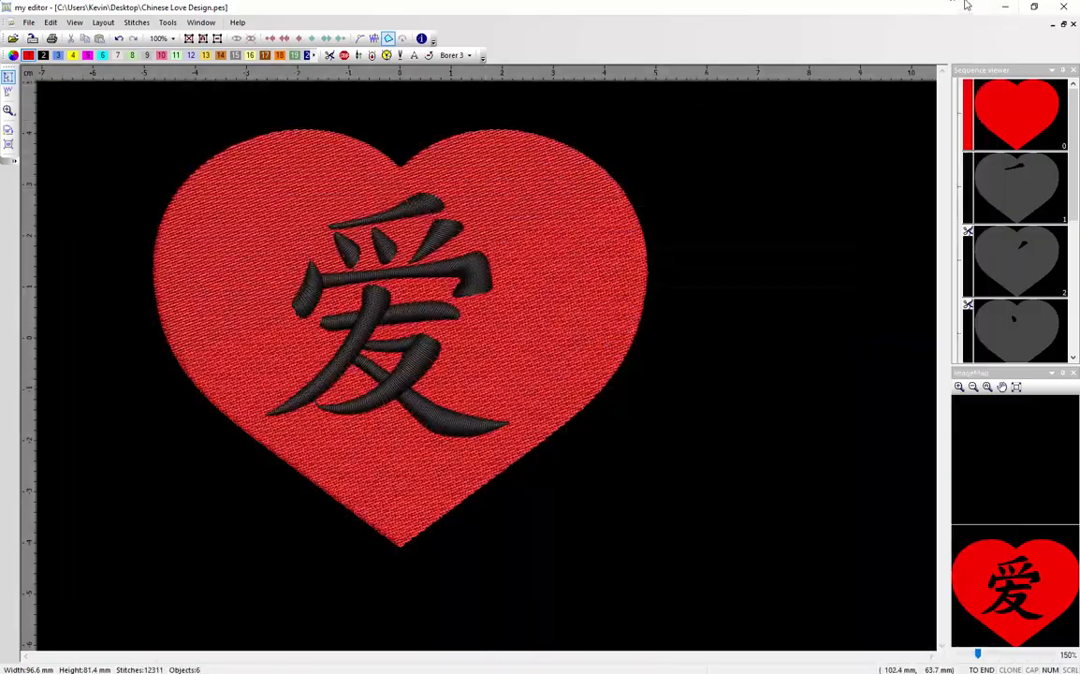
{"action": "left_click", "coordinate": [1006, 6]}
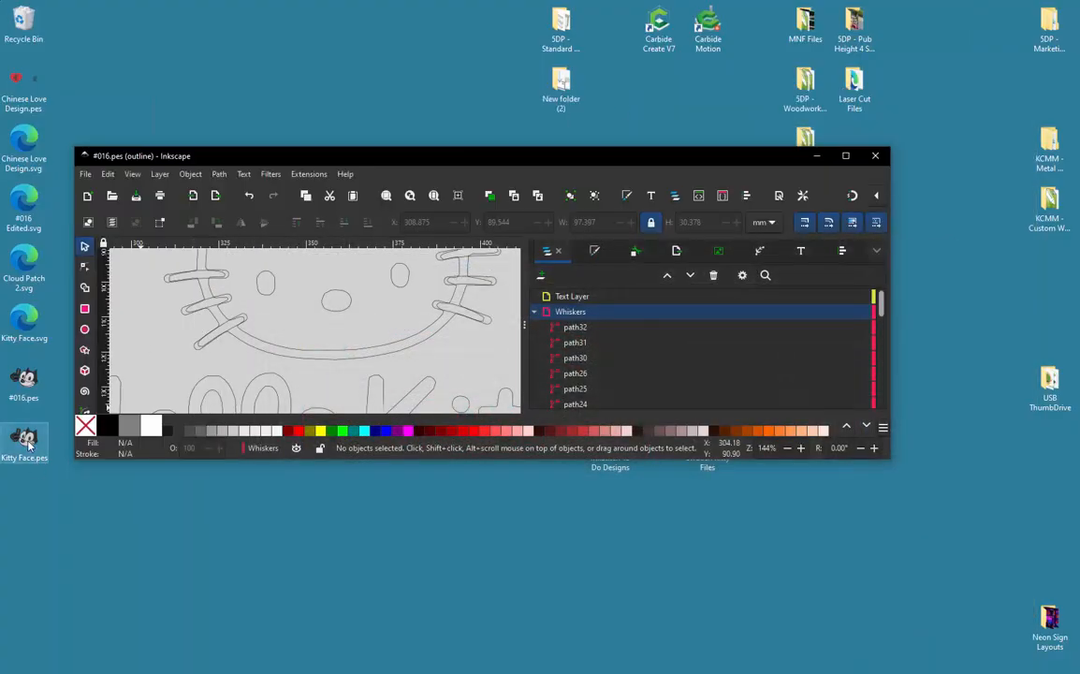
{"action": "double_click", "coordinate": [28, 444]}
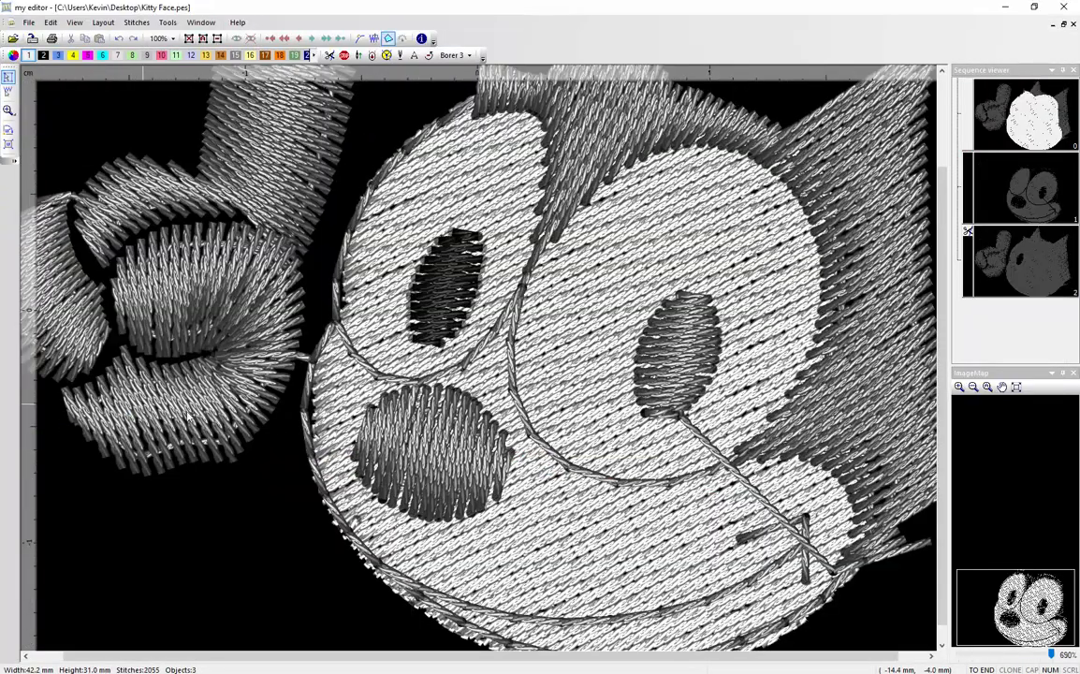
{"action": "scroll", "coordinate": [277, 425], "scroll_direction": "down", "scroll_amount": 4}
{"action": "scroll", "coordinate": [280, 496], "scroll_direction": "down", "scroll_amount": 2}
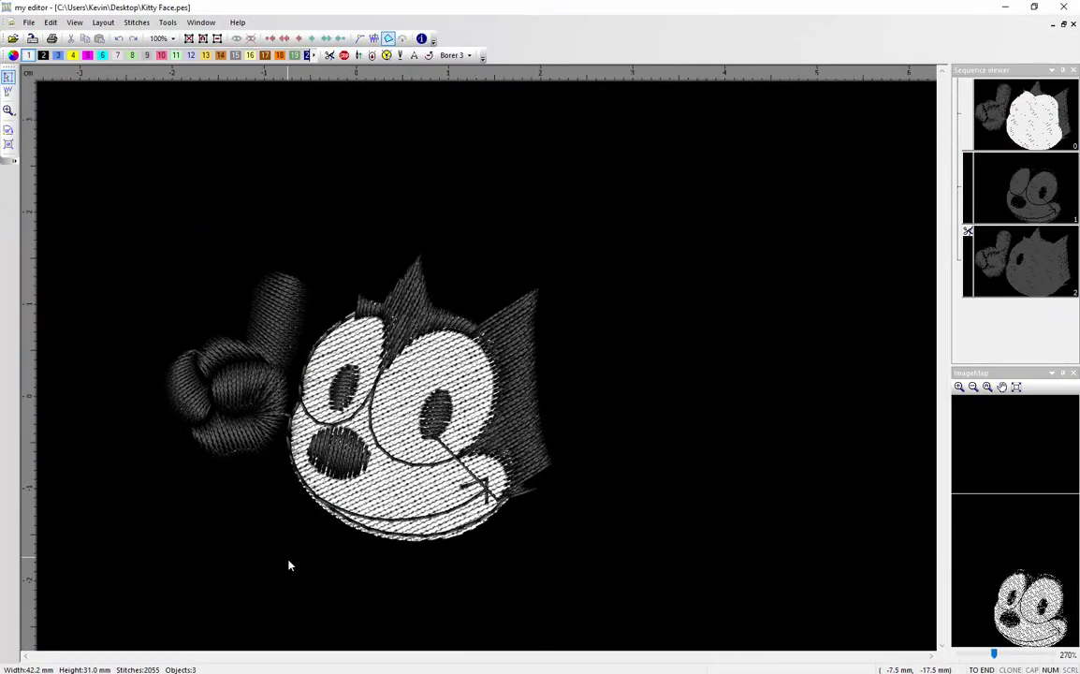
{"action": "scroll", "coordinate": [289, 565], "scroll_direction": "up", "scroll_amount": 3}
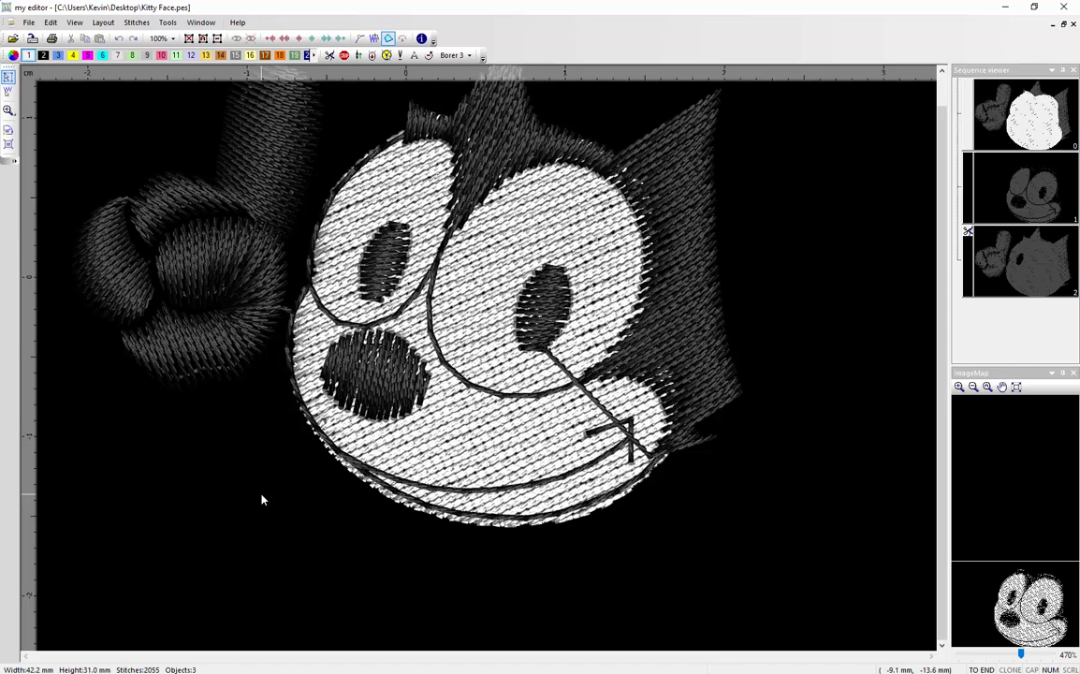
{"action": "scroll", "coordinate": [262, 500], "scroll_direction": "down", "scroll_amount": 1}
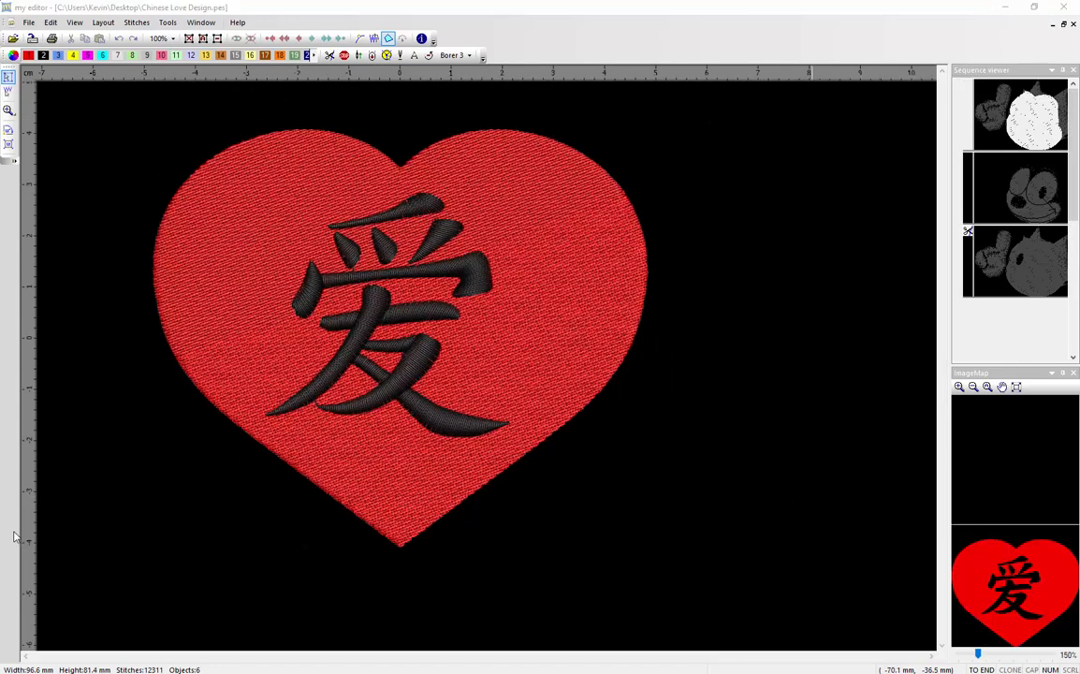
{"action": "key", "text": "ctrl+F4"}
{"action": "left_click", "coordinate": [617, 374]}
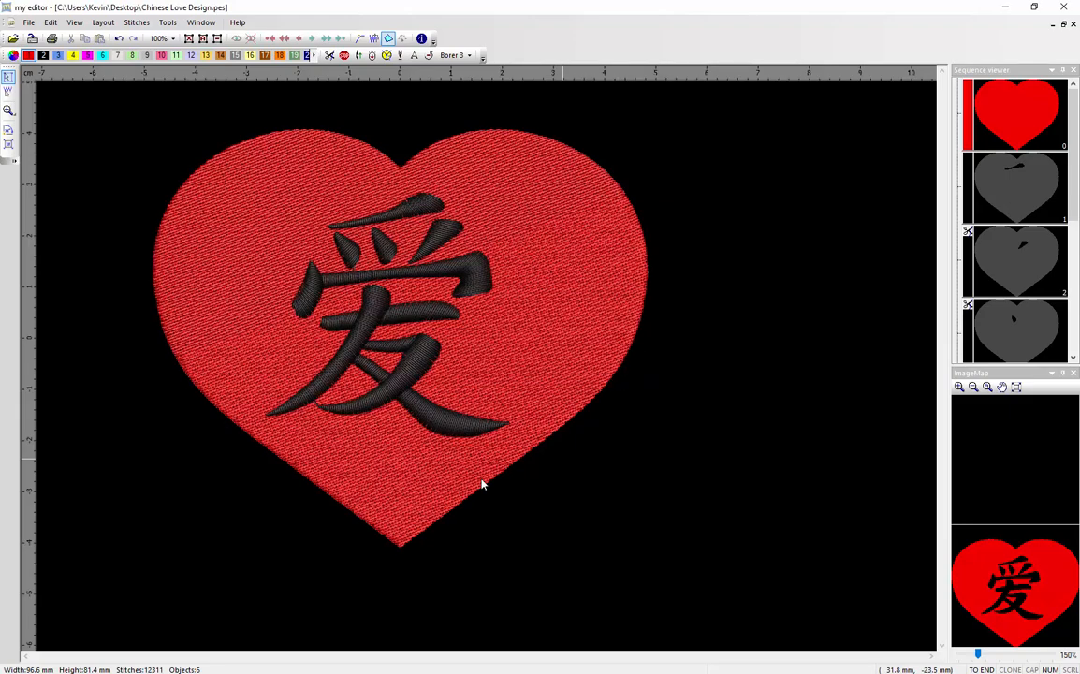
Step: Switch back to the Kitty Face document in Inkscape and save it as Kitty Face 2.pes in Ink/Stitch Brother Embroidery Format
{"action": "left_click", "coordinate": [432, 668]}
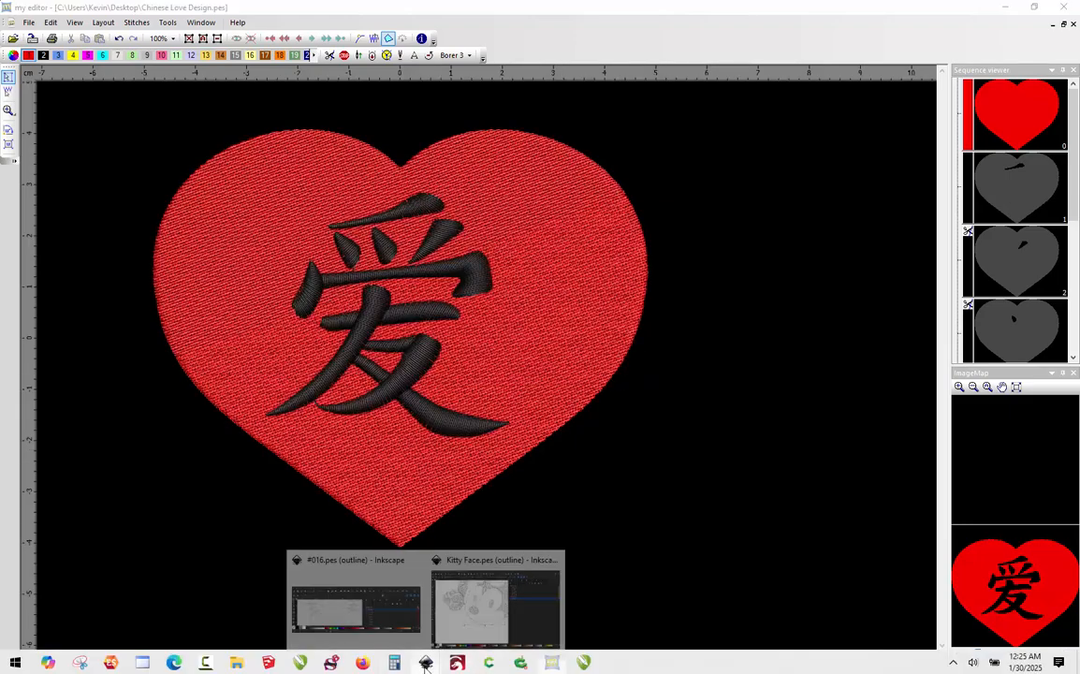
{"action": "left_click", "coordinate": [506, 612]}
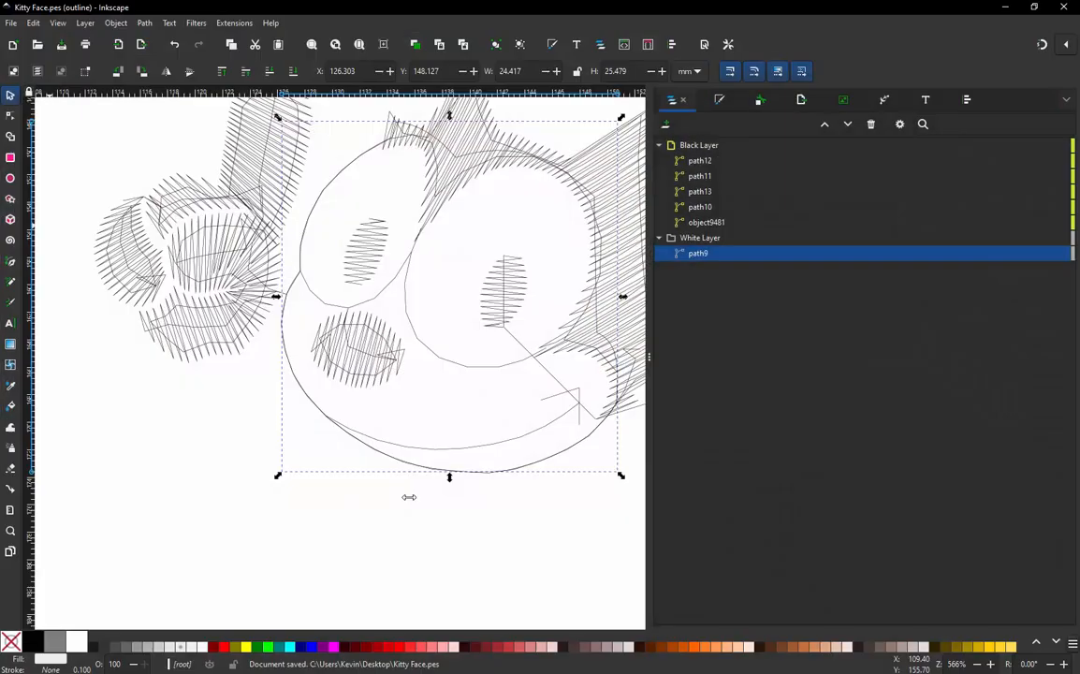
{"action": "scroll", "coordinate": [345, 533], "scroll_direction": "down", "scroll_amount": 1}
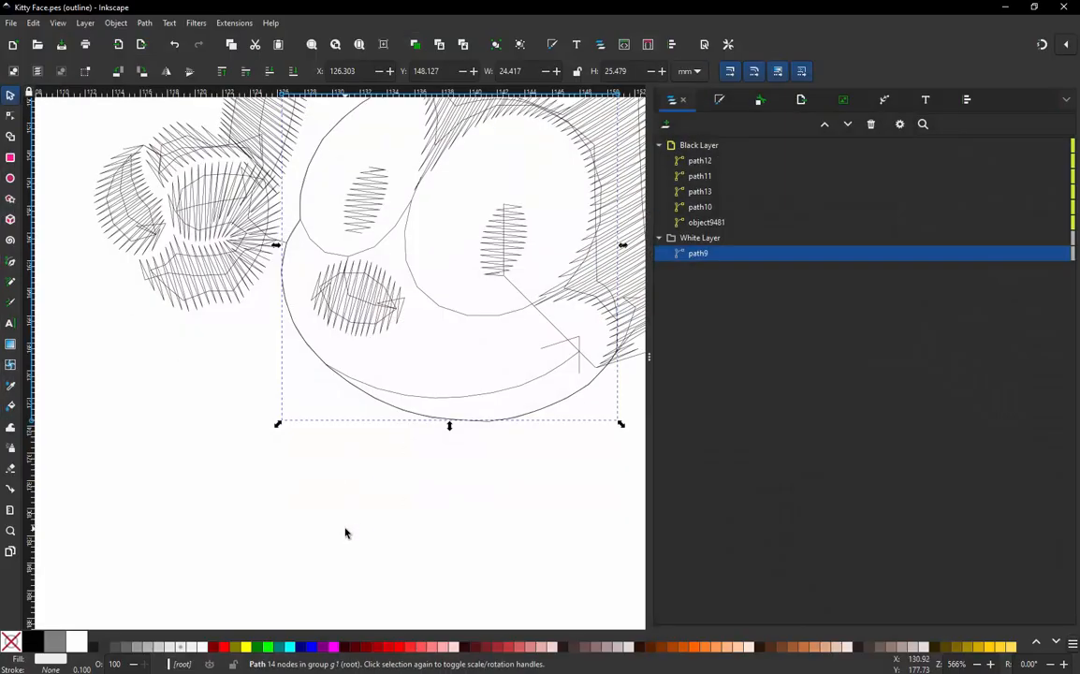
{"action": "scroll", "coordinate": [343, 573], "scroll_direction": "down", "scroll_amount": 2}
{"action": "scroll", "coordinate": [454, 449], "scroll_direction": "up", "scroll_amount": 1}
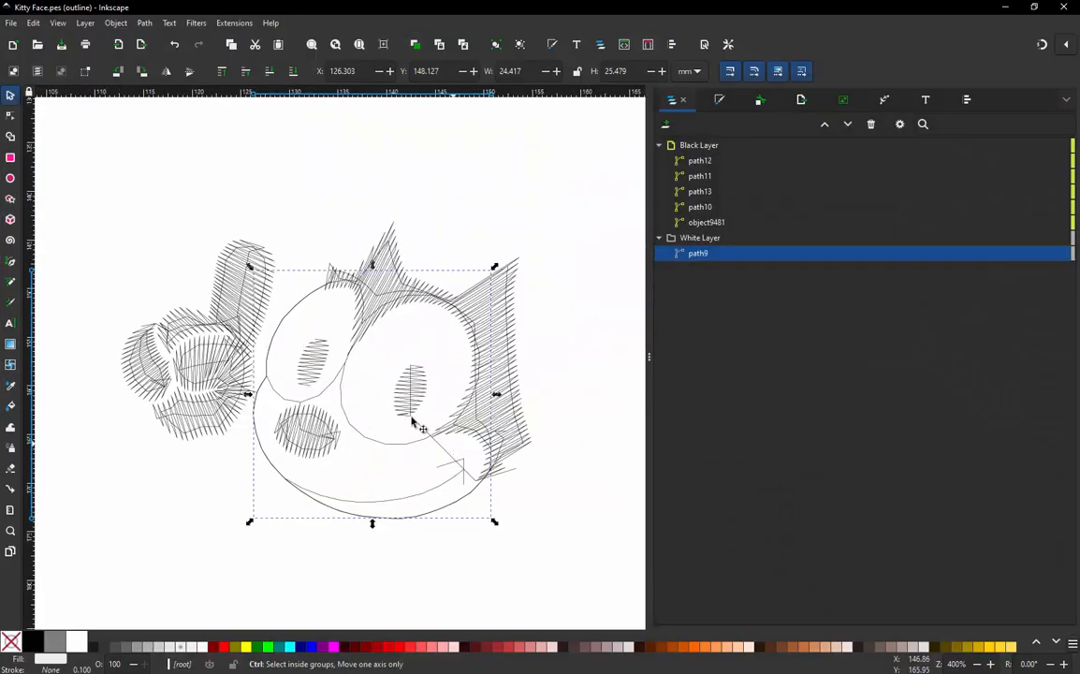
{"action": "left_click", "coordinate": [239, 186]}
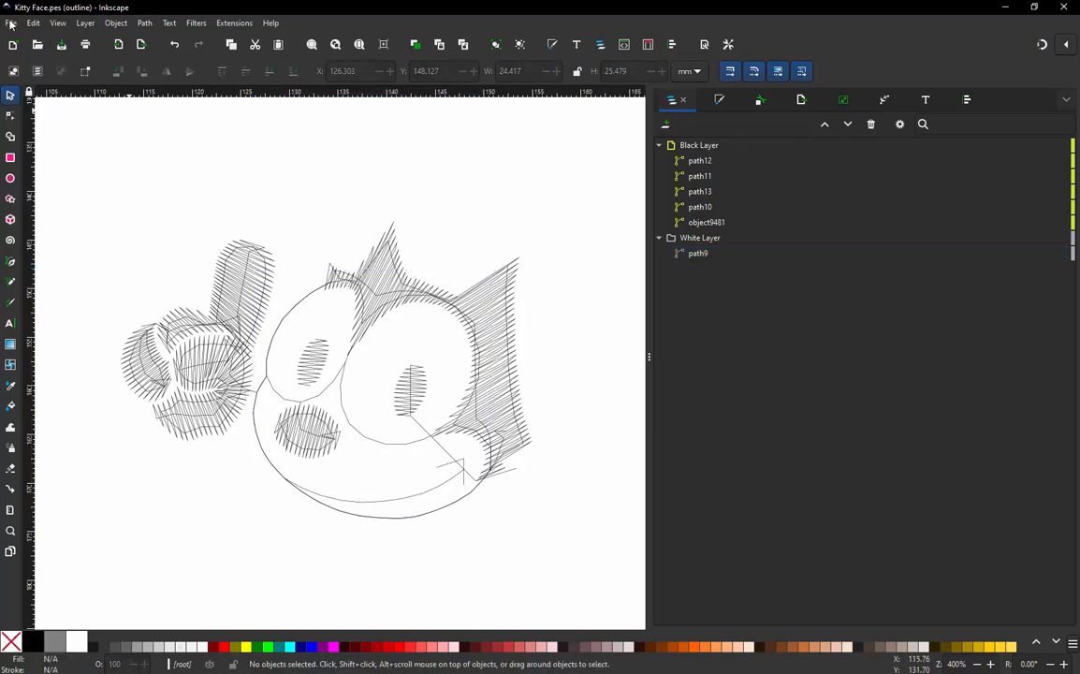
{"action": "left_click", "coordinate": [10, 23]}
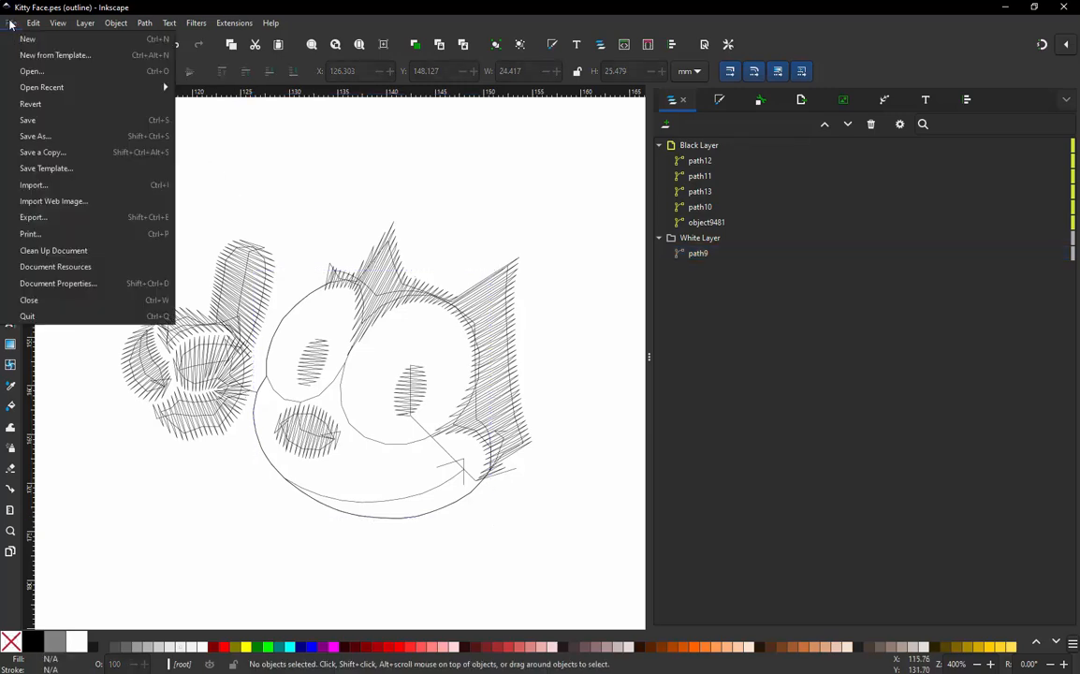
{"action": "left_click", "coordinate": [39, 119]}
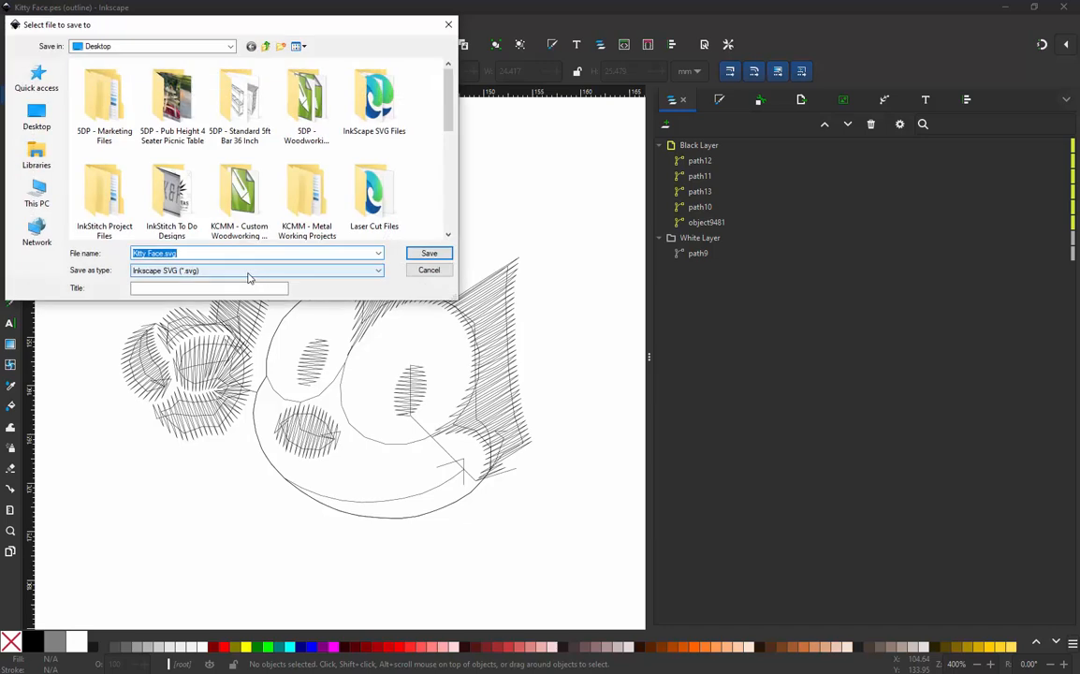
{"action": "left_click", "coordinate": [169, 270]}
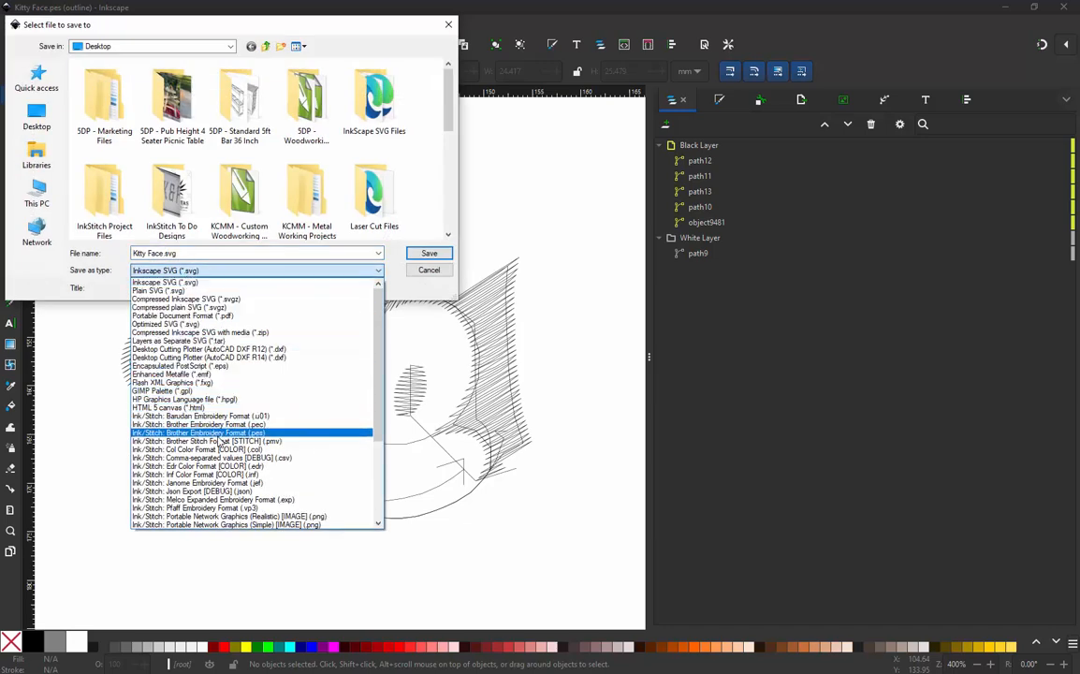
{"action": "left_click", "coordinate": [218, 436]}
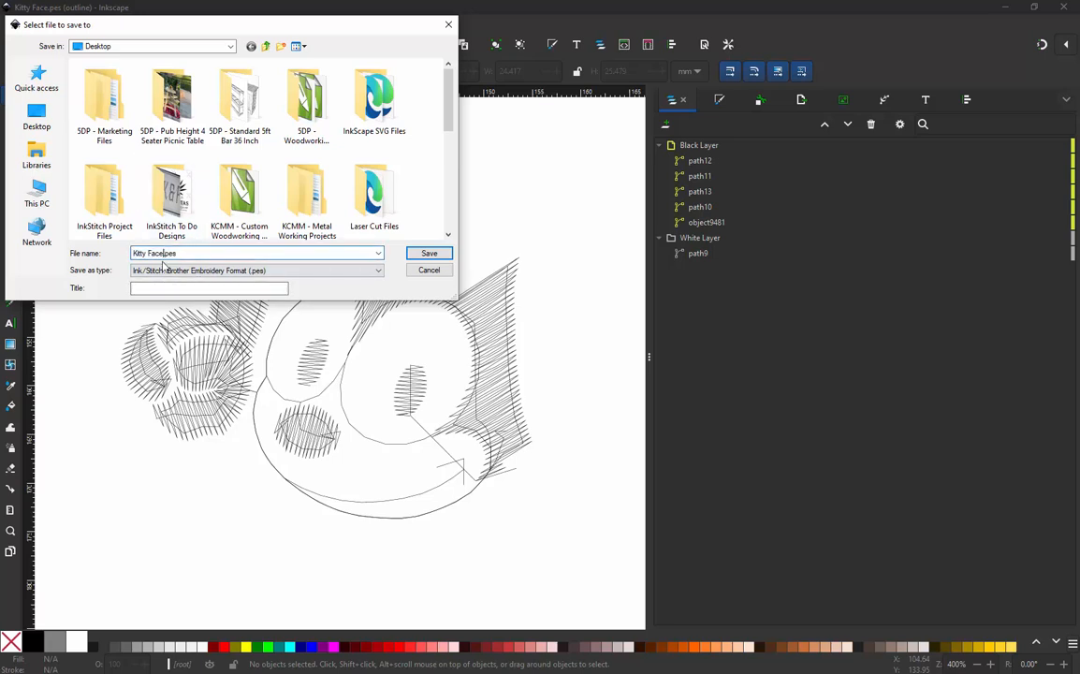
{"action": "left_click", "coordinate": [426, 255]}
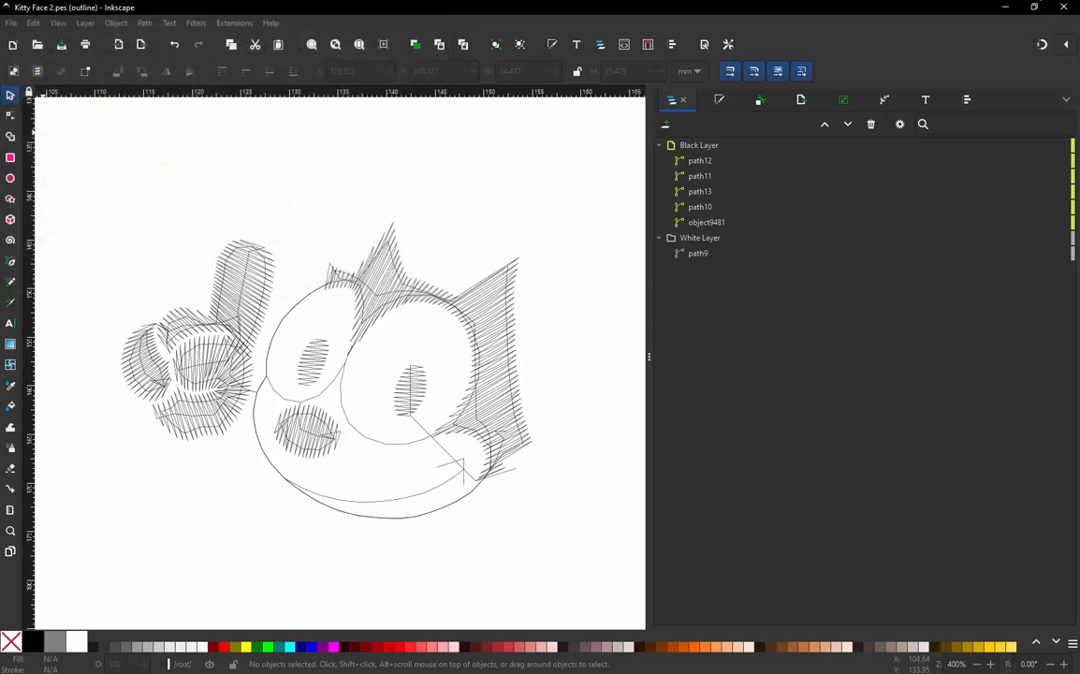
Step: Open Kitty Face 2.pes from the desktop in my editor and inspect the fill edges at the mouth corner and above the small eye
{"action": "left_click", "coordinate": [1006, 10]}
{"action": "left_click", "coordinate": [1006, 7]}
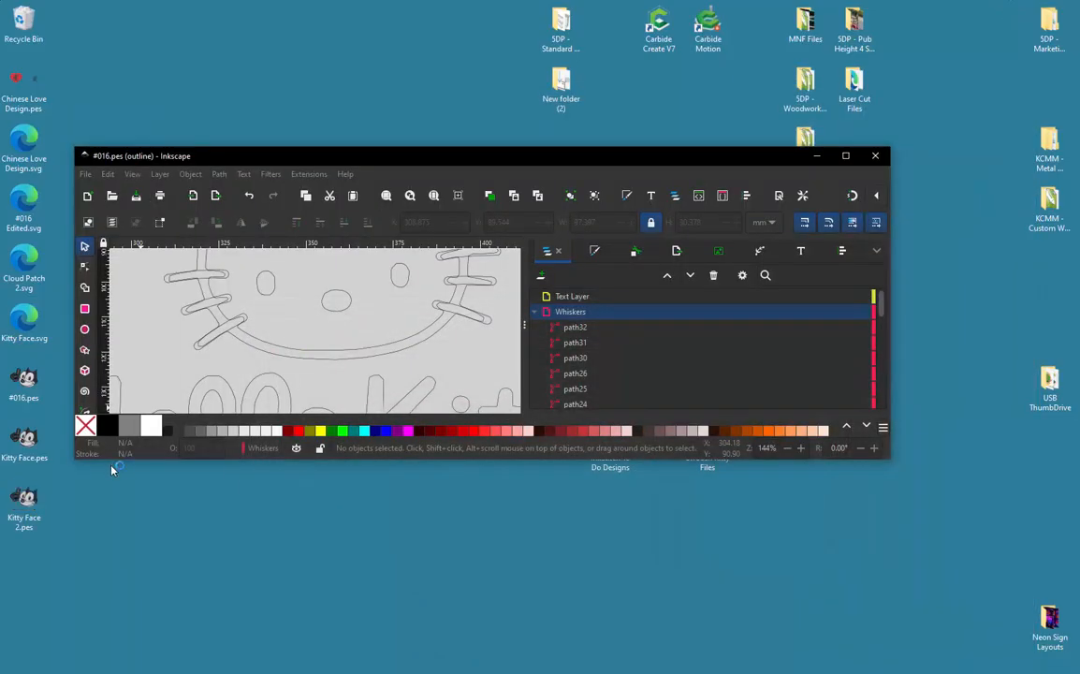
{"action": "left_click", "coordinate": [32, 505]}
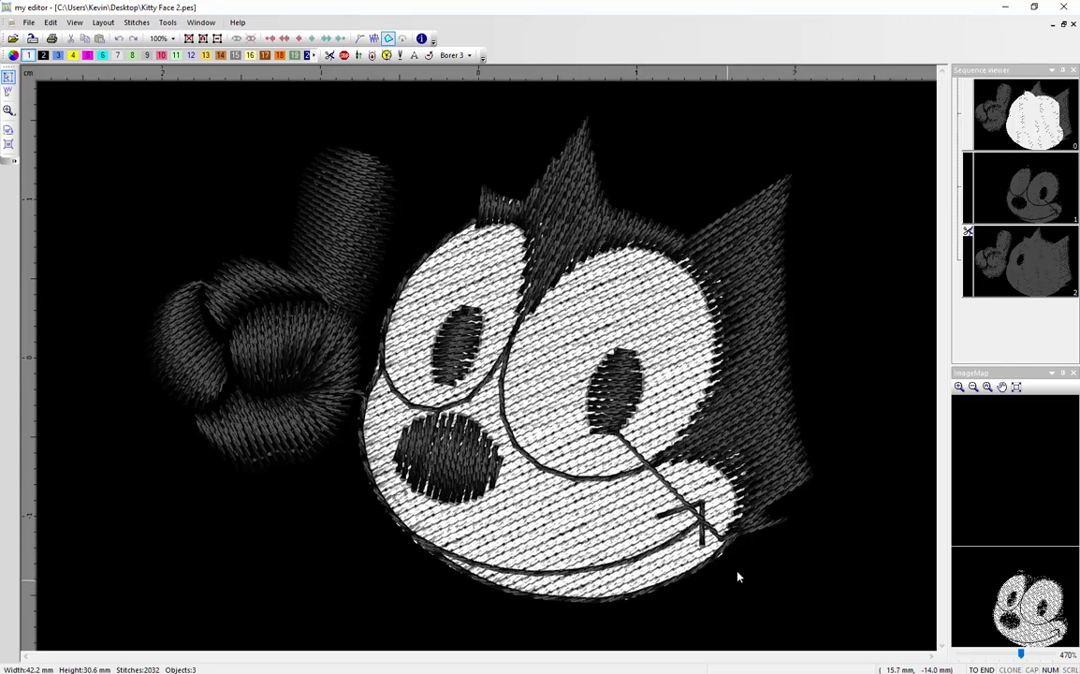
{"action": "scroll", "coordinate": [765, 557], "scroll_direction": "up", "scroll_amount": 4}
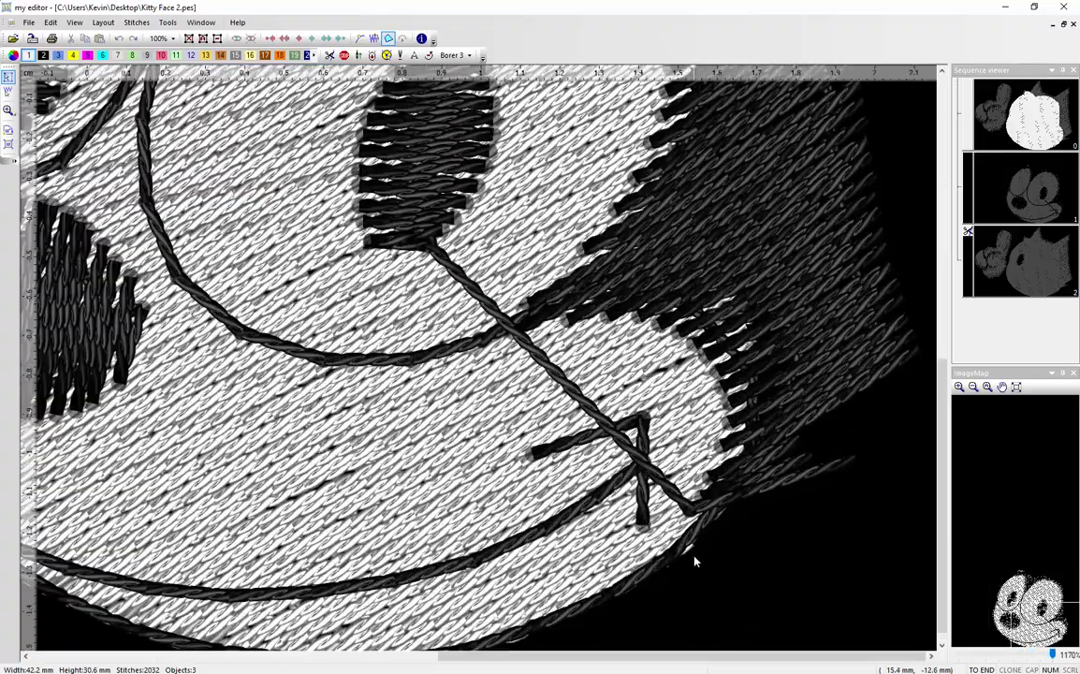
{"action": "scroll", "coordinate": [692, 559], "scroll_direction": "down", "scroll_amount": 5}
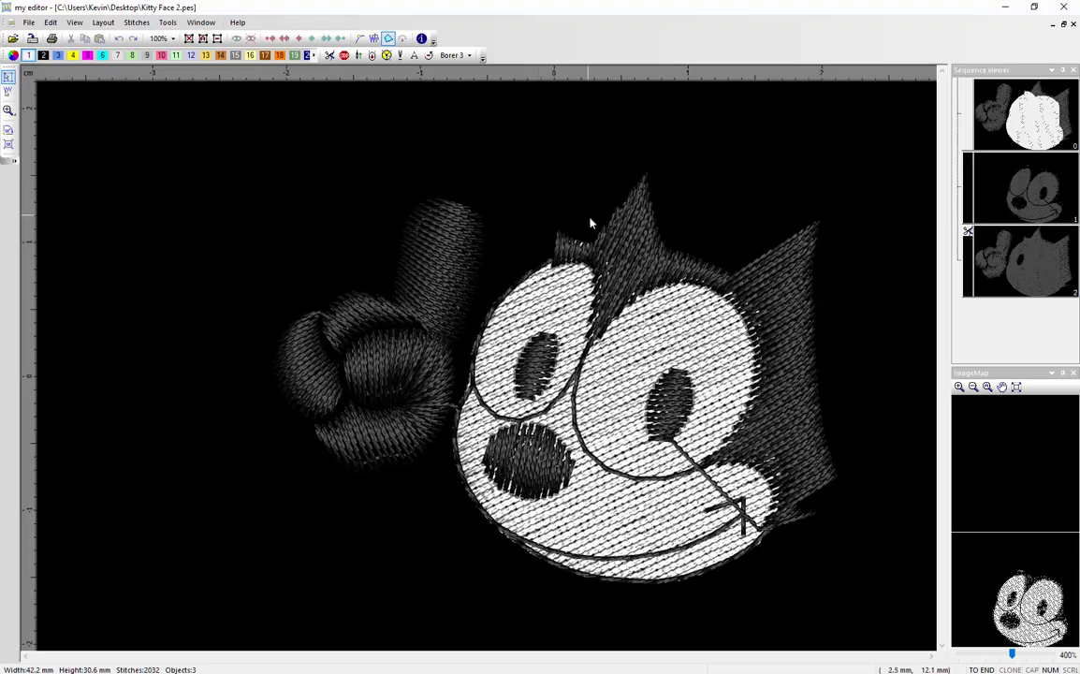
{"action": "scroll", "coordinate": [576, 263], "scroll_direction": "up", "scroll_amount": 3}
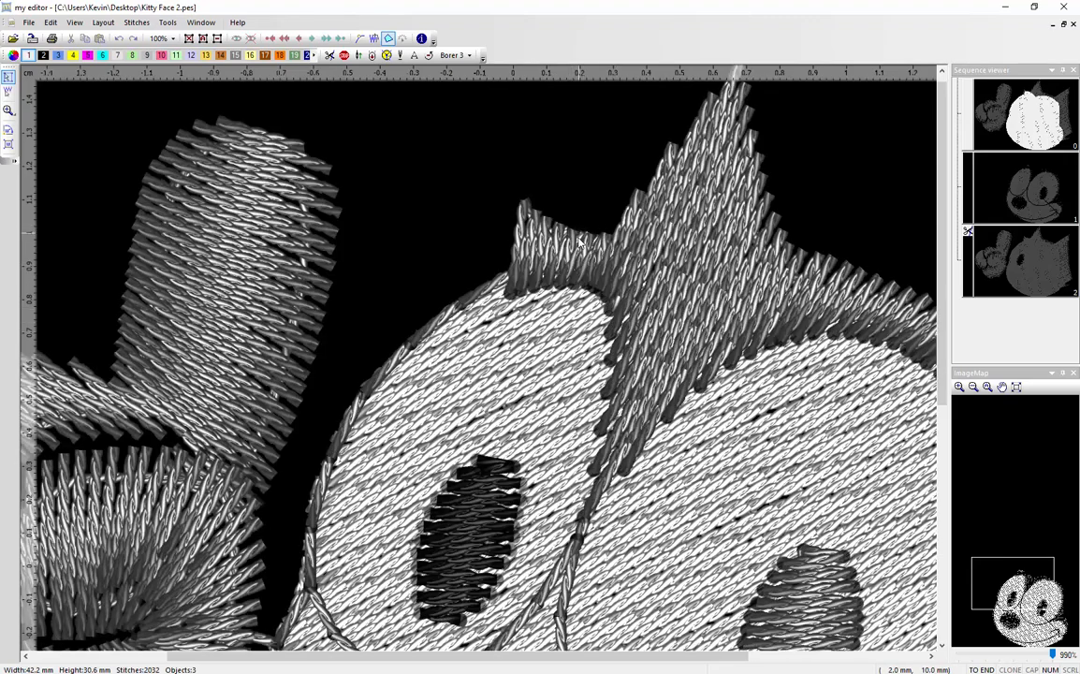
{"action": "scroll", "coordinate": [507, 213], "scroll_direction": "down", "scroll_amount": 5}
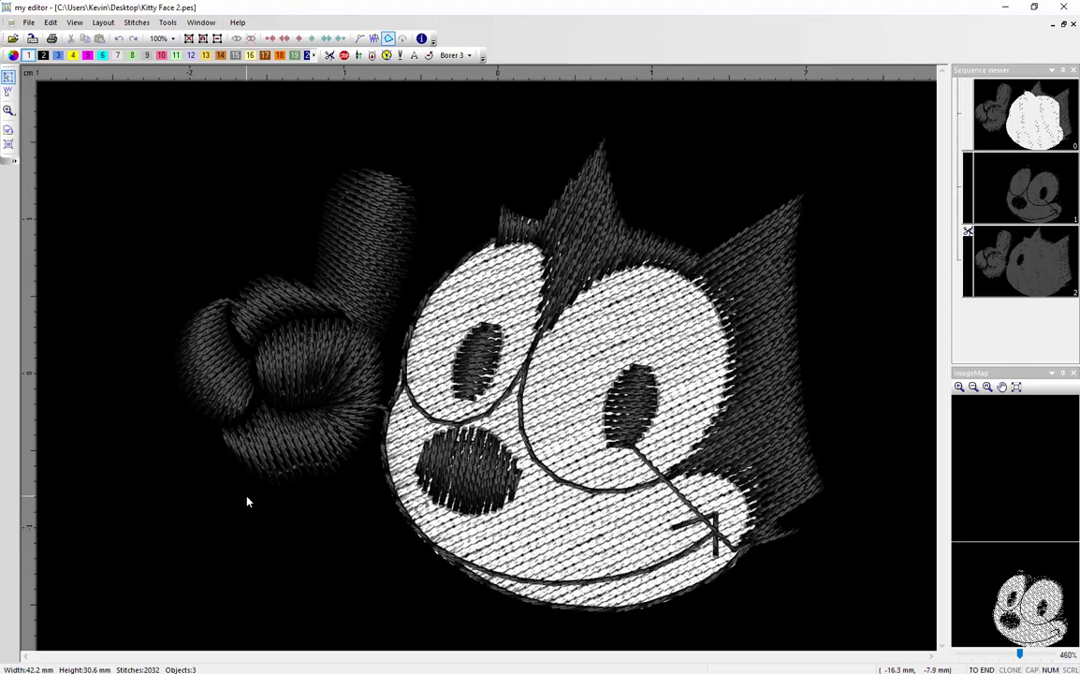
Step: Display the whole Kitty Face 2 design as individual stitch points and return to the realistic stitch rendering
{"action": "scroll", "coordinate": [246, 501], "scroll_direction": "down", "scroll_amount": 2}
{"action": "scroll", "coordinate": [521, 602], "scroll_direction": "up", "scroll_amount": 1}
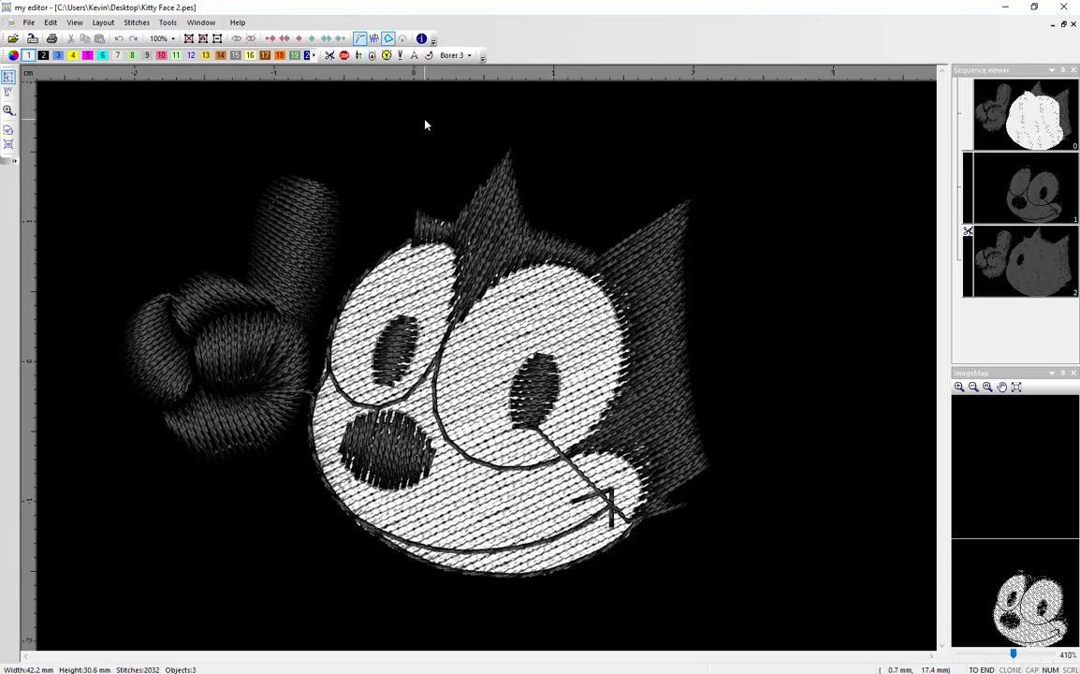
{"action": "key", "text": "r"}
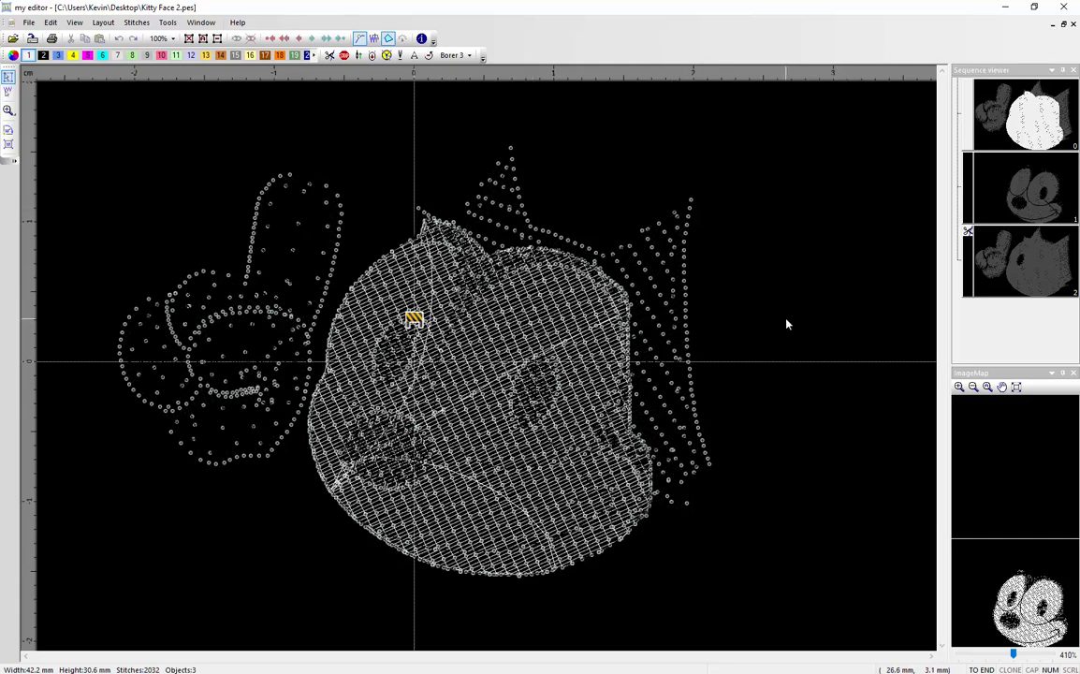
{"action": "key", "text": "t"}
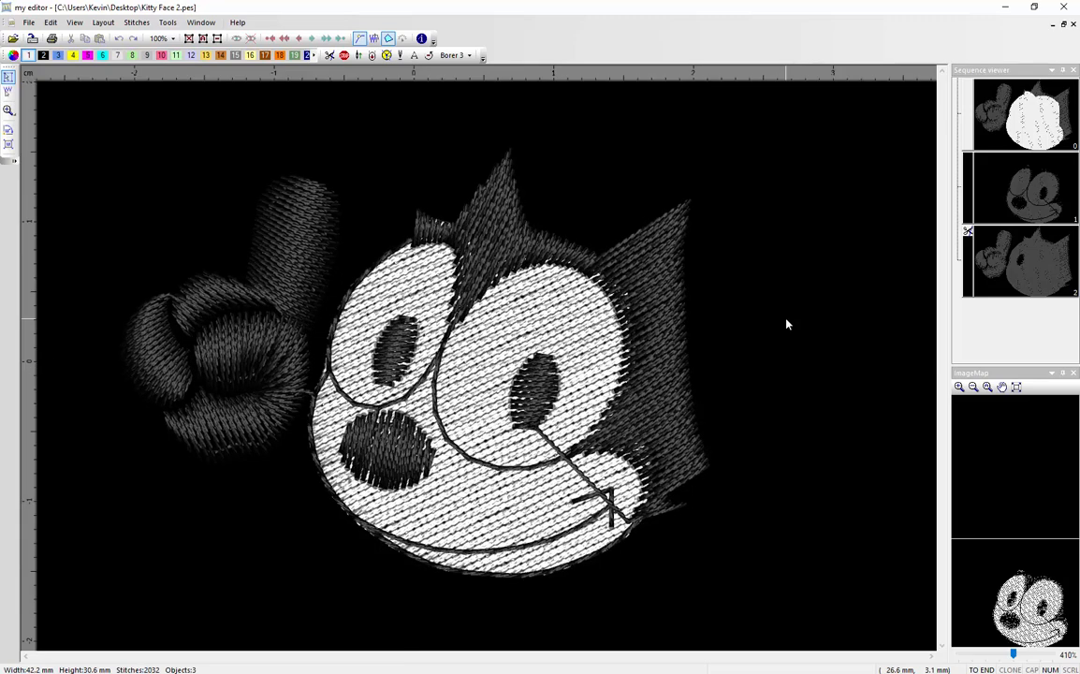